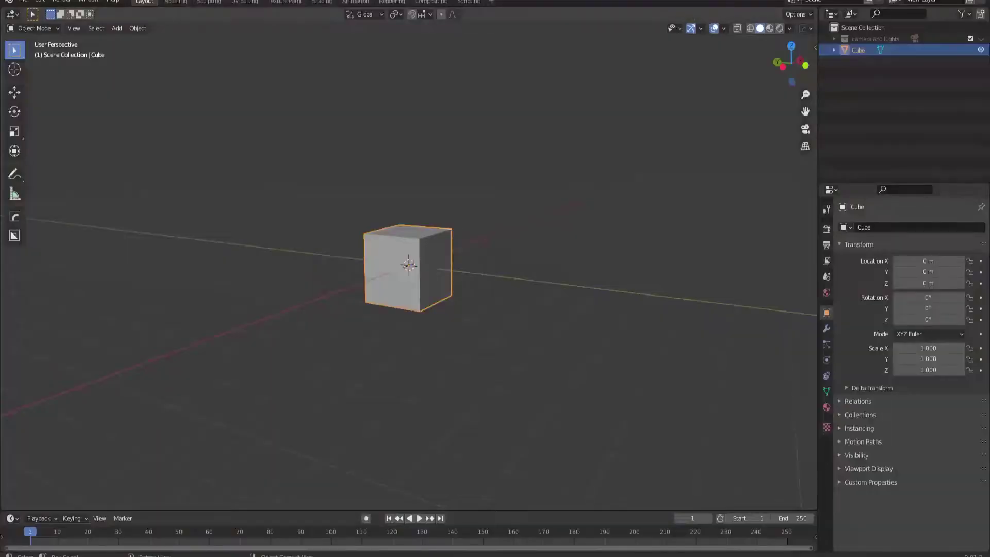
Step: Replace the default cube with a 35-vertex cylinder
key("Delete")
key("shift+a")
left_click(457, 103)
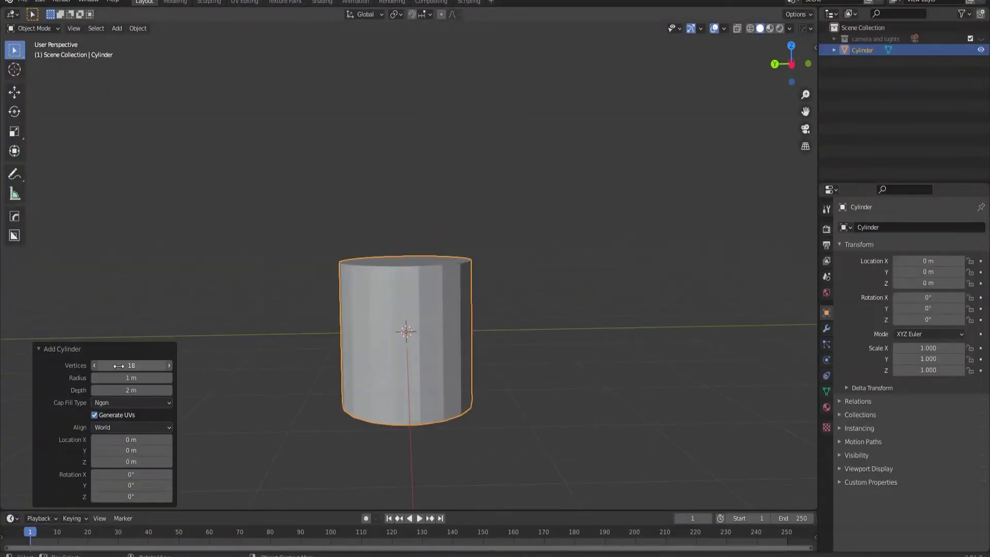
key("Return")
middle_click_drag(444, 356, 466, 356)
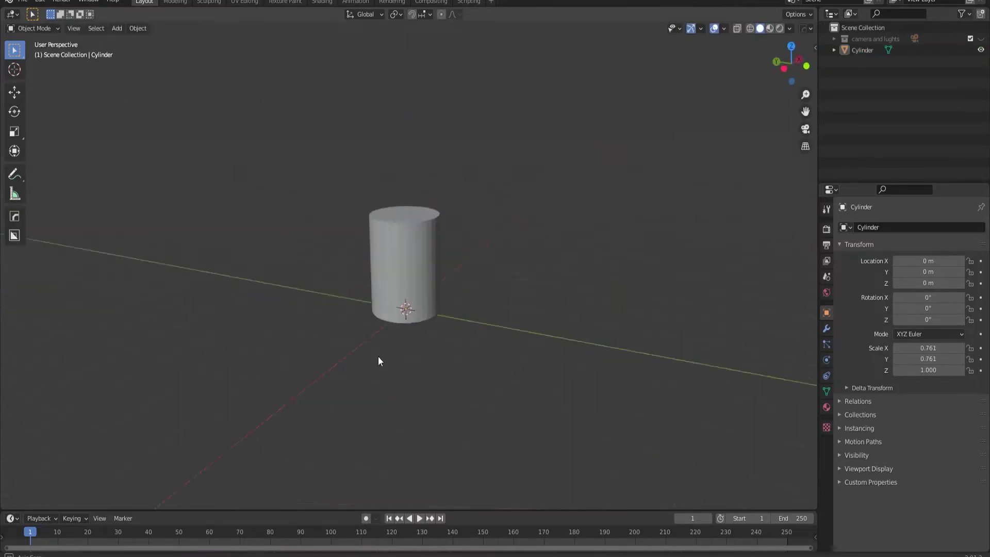
left_click(446, 370)
Step: Scale the cylinder to 1.208 in X and Y
middle_click_drag(446, 370, 410, 327)
key("s")
left_click(476, 409)
middle_click_drag(476, 409, 440, 405)
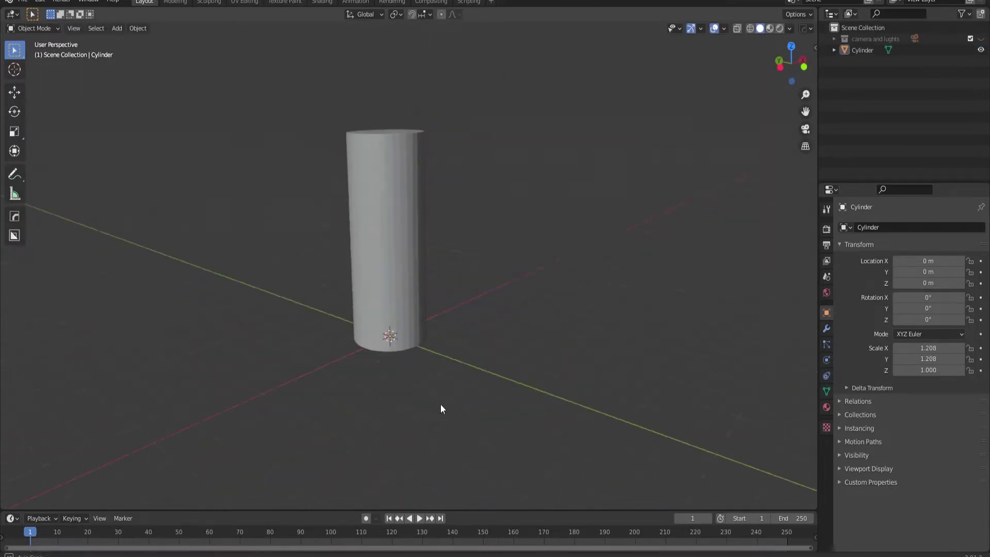
Step: Loop-cut the cylinder and separate its middle face band into Cylinder.001
left_click(392, 321)
key("2")
scroll(407, 304, "down", 2)
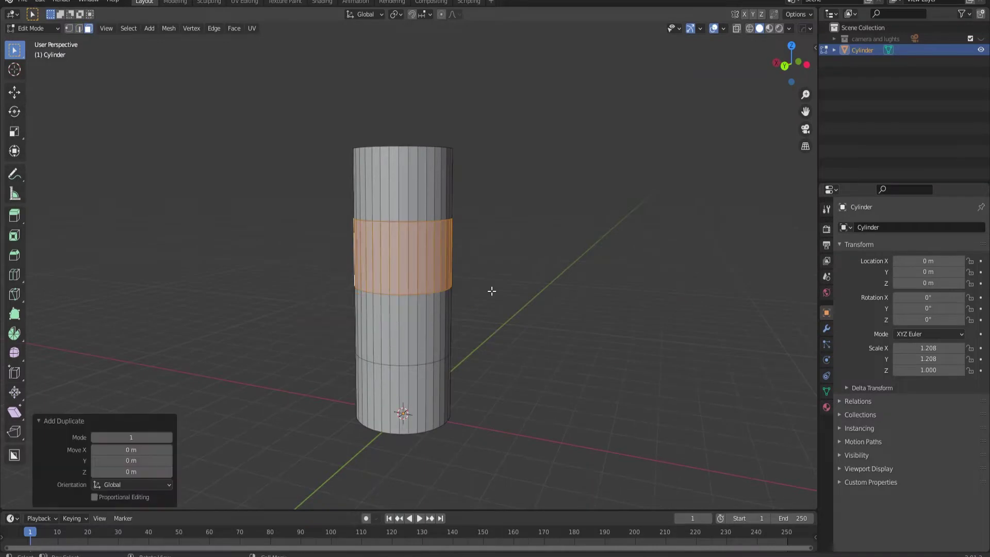
left_click(387, 293)
key("Tab")
middle_click_drag(392, 278, 403, 106)
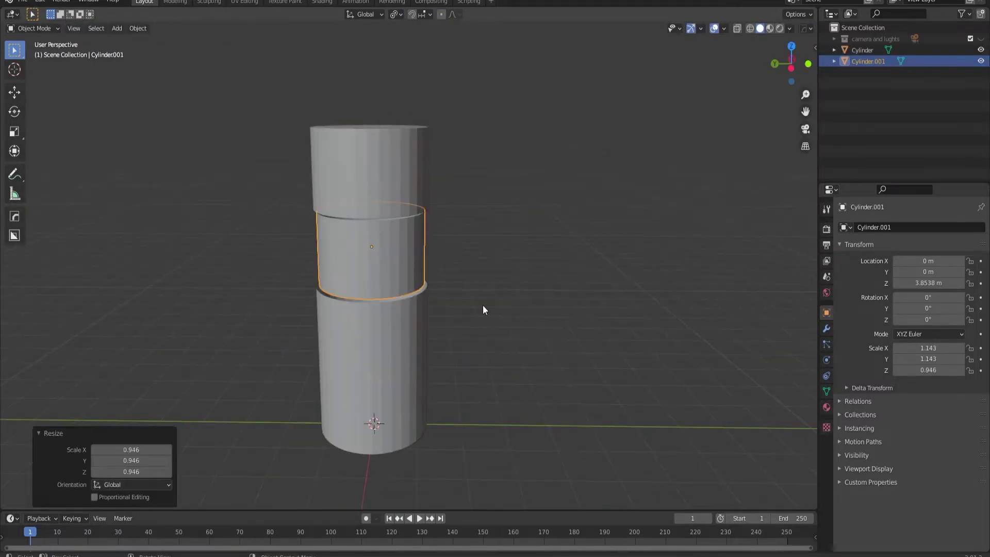
scroll(368, 319, "up", 3)
scroll(368, 319, "up", 3)
Step: Move the band's geometry in Edit Mode so it wraps the column
key("Tab")
key("g")
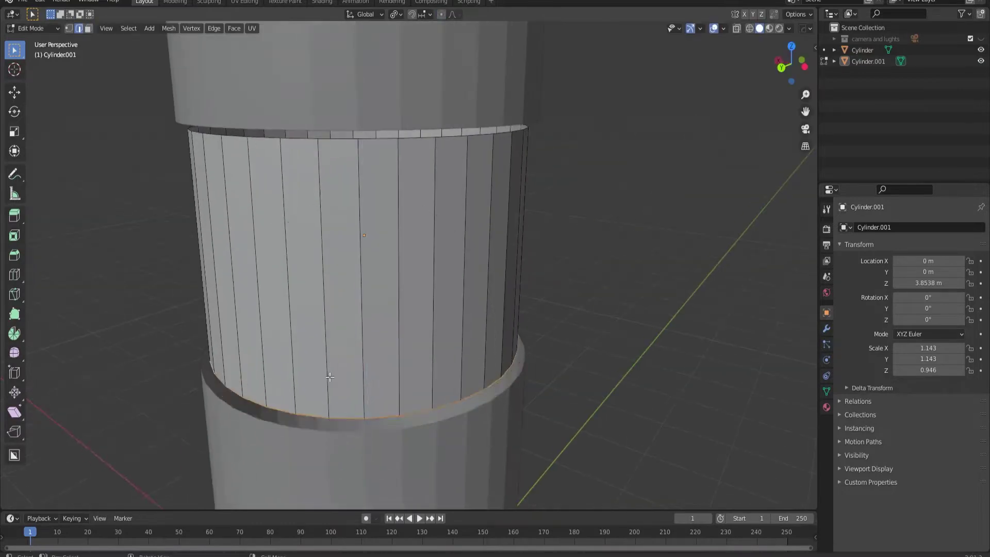
left_click(329, 377)
scroll(345, 390, "down", 5)
key("Tab")
left_click(414, 332, "shift")
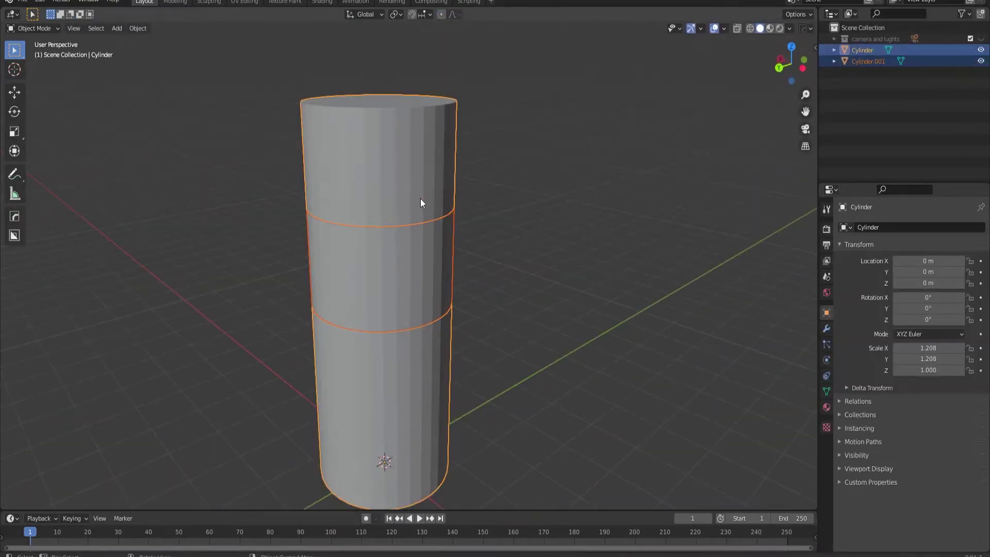
left_click(826, 329)
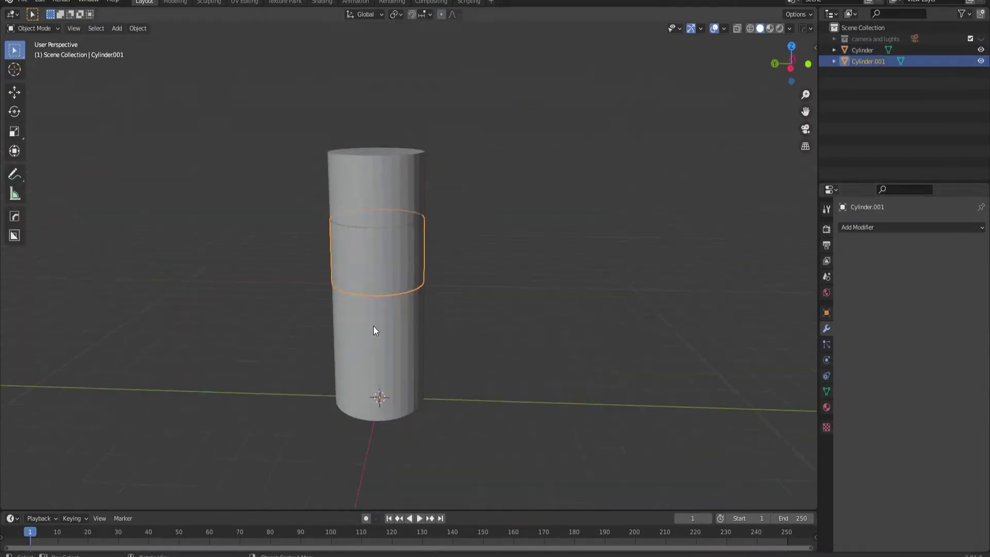
Step: Scale the band up until it is wider than the column
scroll(373, 326, "up", 4)
mouse_move(360, 343)
middle_mouse_down()
mouse_move(374, 270)
mouse_move(459, 315)
middle_mouse_up()
key("ctrl+alt+shift+c")
left_click(426, 91)
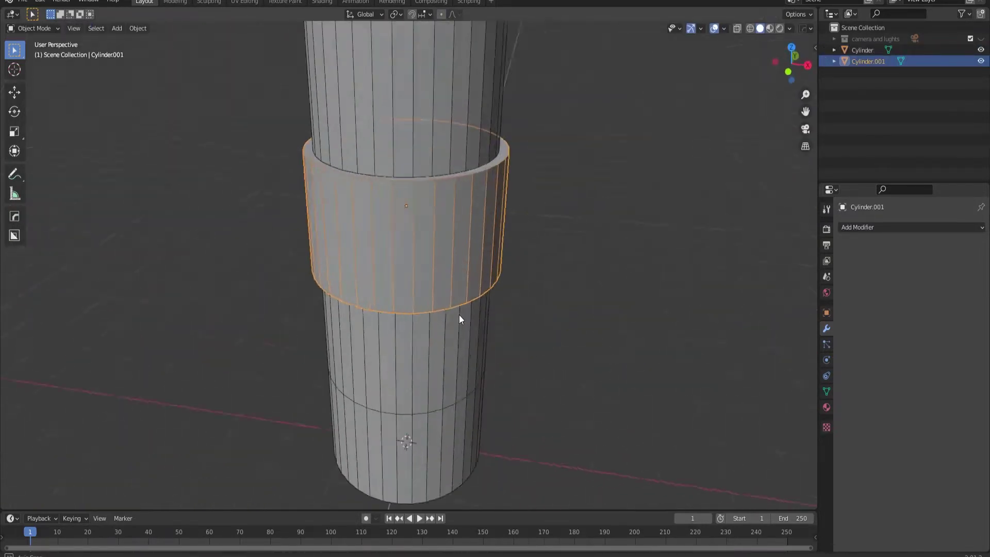
Step: Thicken the band with a 0.143 m Solidify modifier, hide it, and reselect the column
left_click(910, 227)
left_click(773, 405)
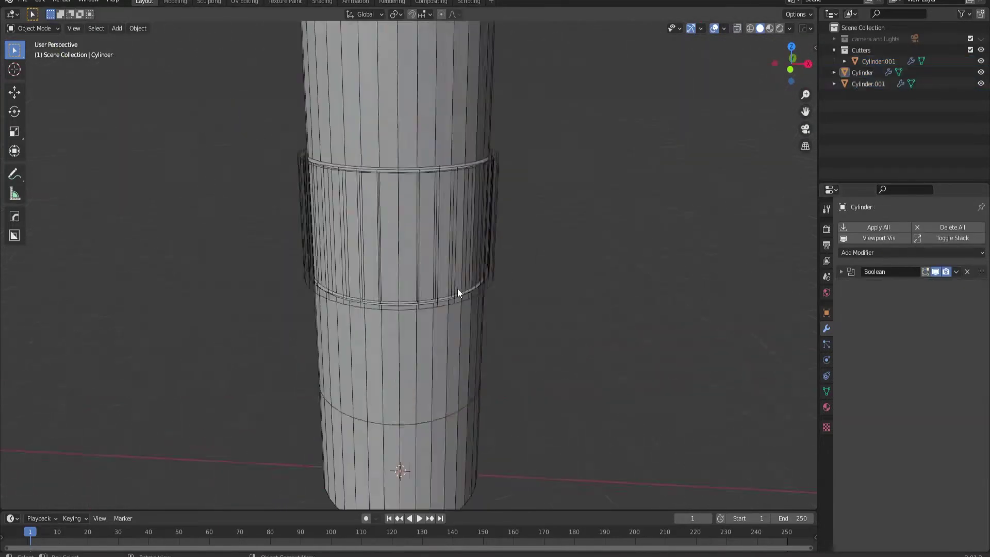
key("h")
scroll(467, 280, "down", 4)
left_click(331, 276)
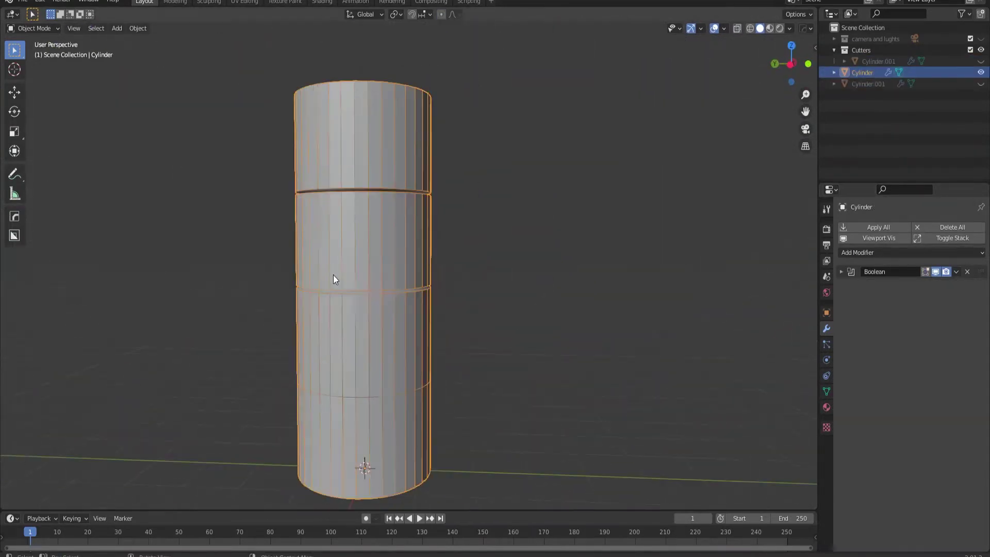
scroll(521, 295, "up", 5)
left_click(482, 256)
Step: Give the column a 0.11 m Bevel modifier with 2 segments
left_click(869, 252)
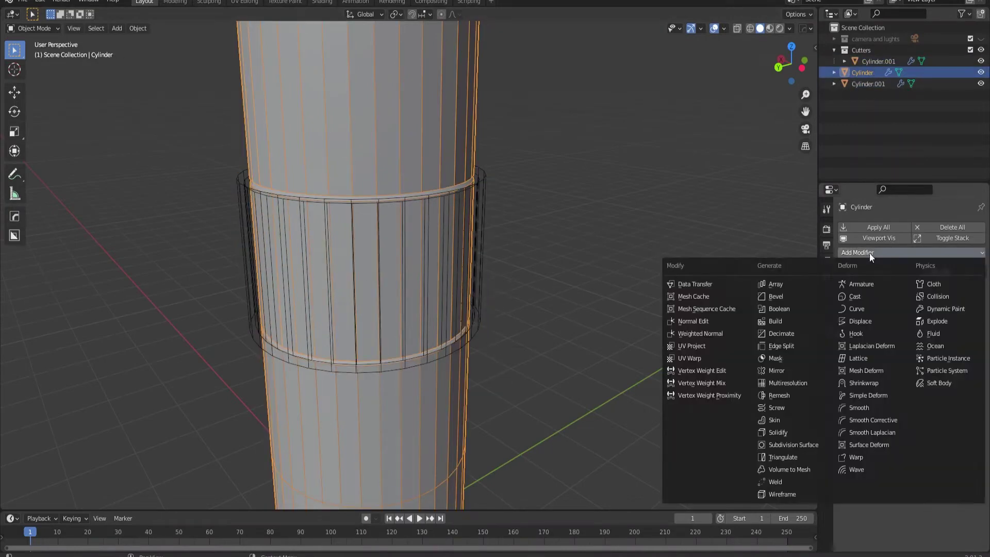
left_click(776, 297)
scroll(636, 292, "down", 3)
scroll(515, 299, "down", 2)
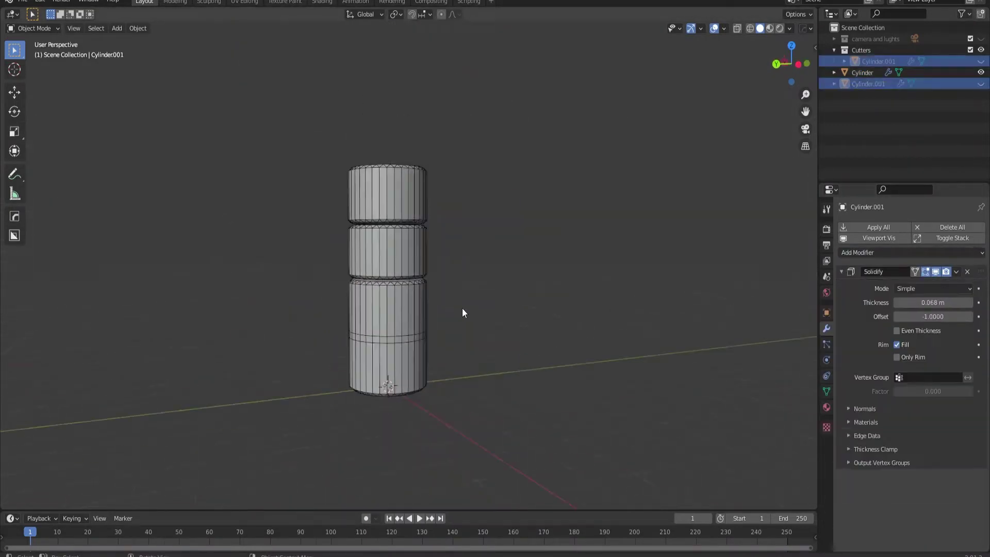
left_click(462, 308)
scroll(546, 328, "up", 5)
scroll(546, 333, "down", 3)
left_click(376, 361)
scroll(419, 276, "up", 3)
scroll(516, 270, "up", 3)
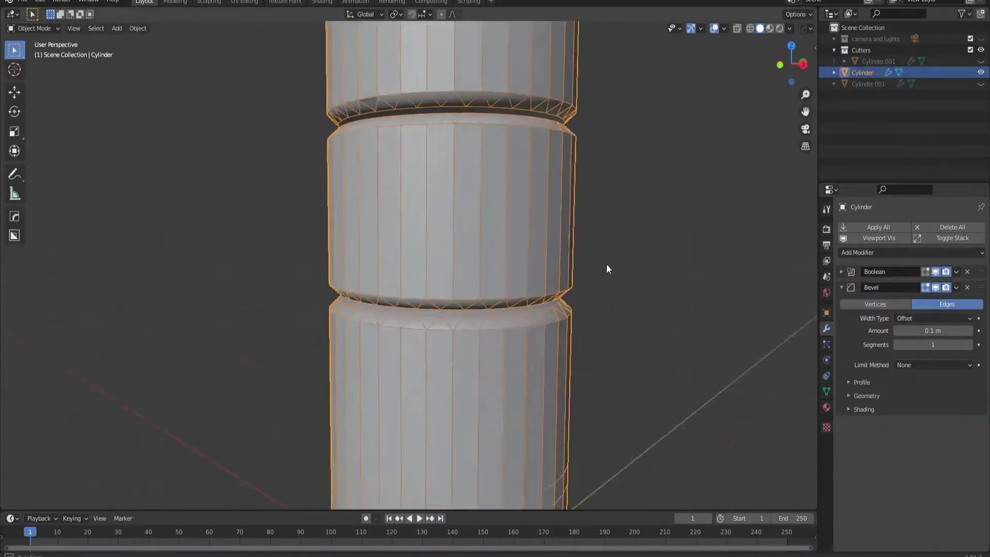
left_click(969, 345)
Step: Move the cutter band vertically to carve additional grooves along the column
middle_click_drag(696, 319, 558, 320)
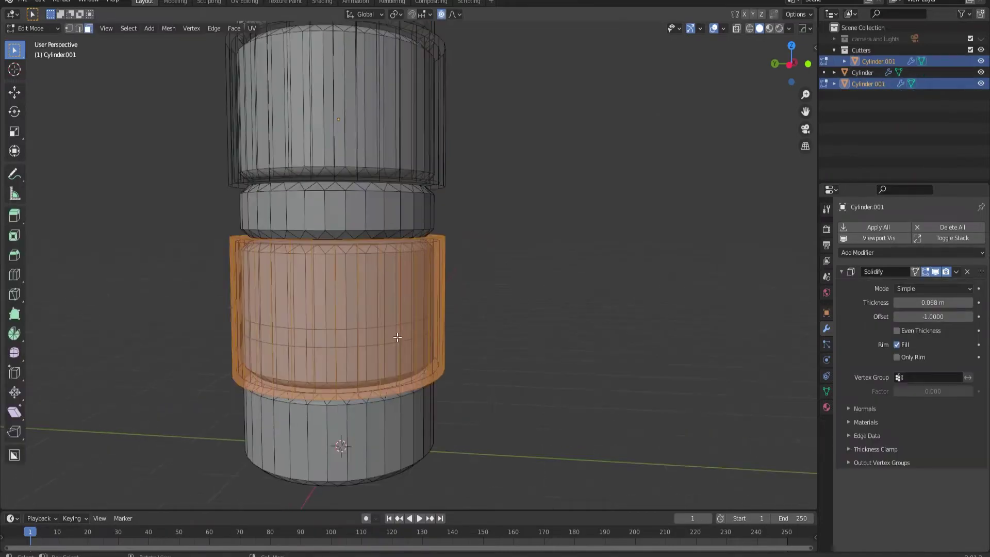
key("g")
key("z")
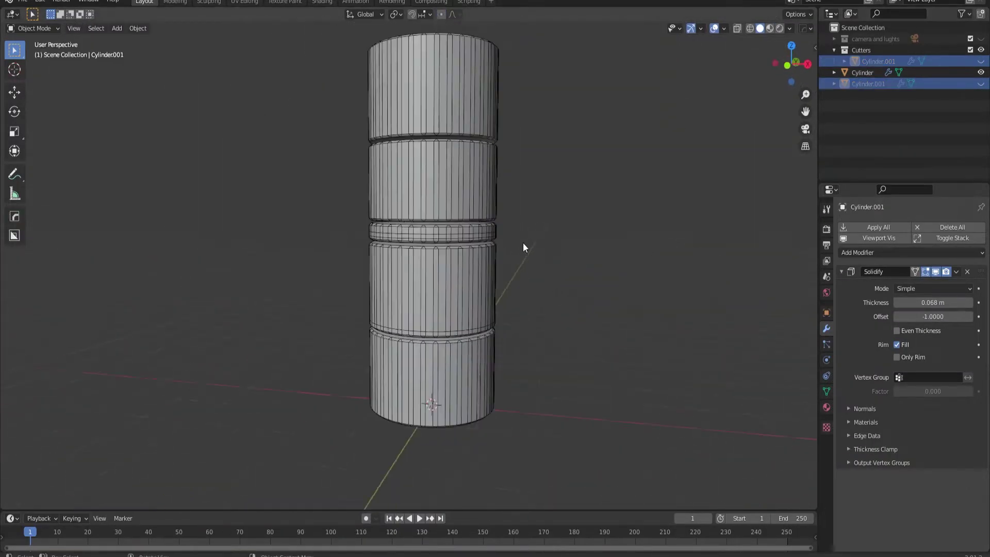
Step: Apply the Boolean groove, then inset and extrude a face band into a flange
left_click(448, 169)
key("ctrl+a")
key("Tab")
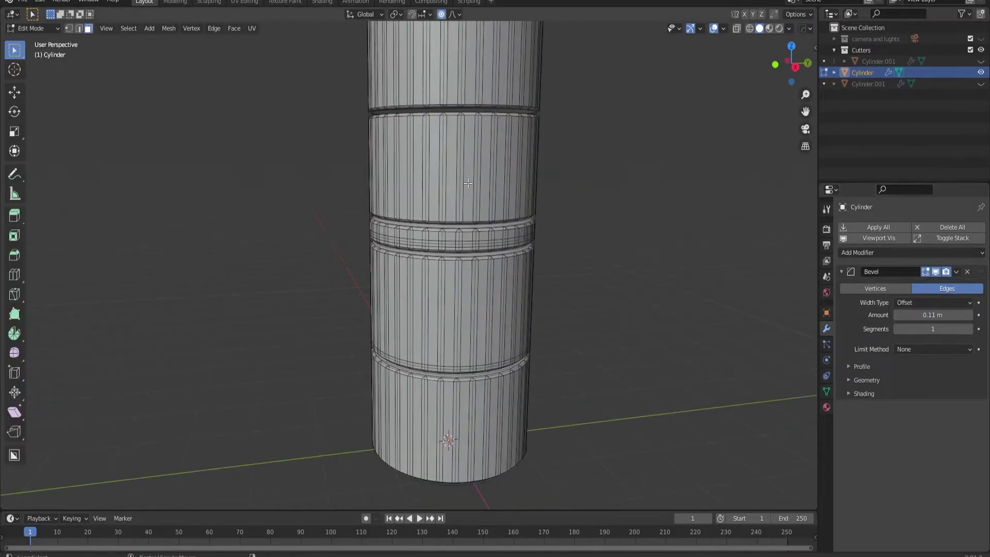
left_click(612, 292)
key("alt+e")
left_click(508, 325)
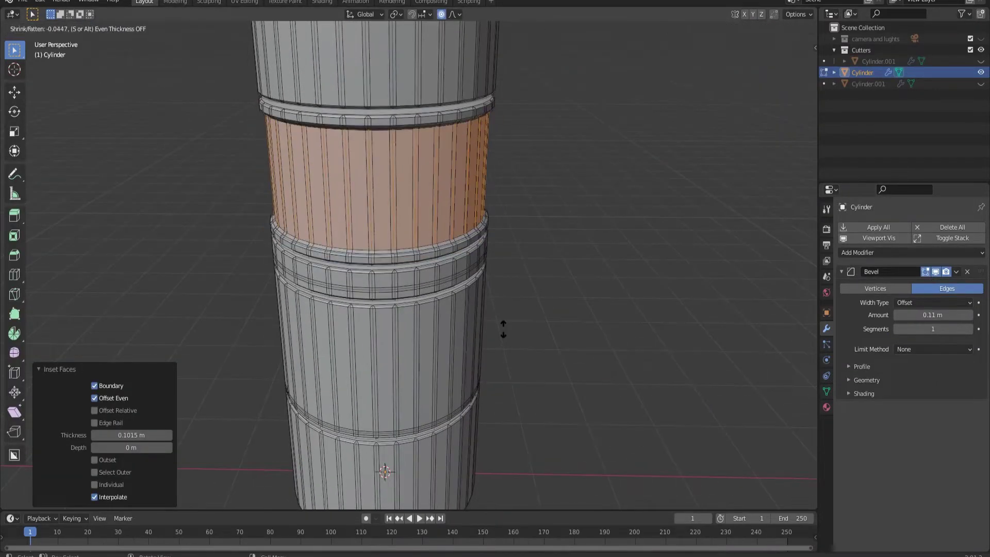
key("Tab")
Step: Scale the flange rim edge loop along Z to taper the collar
left_click(379, 188)
key("Tab")
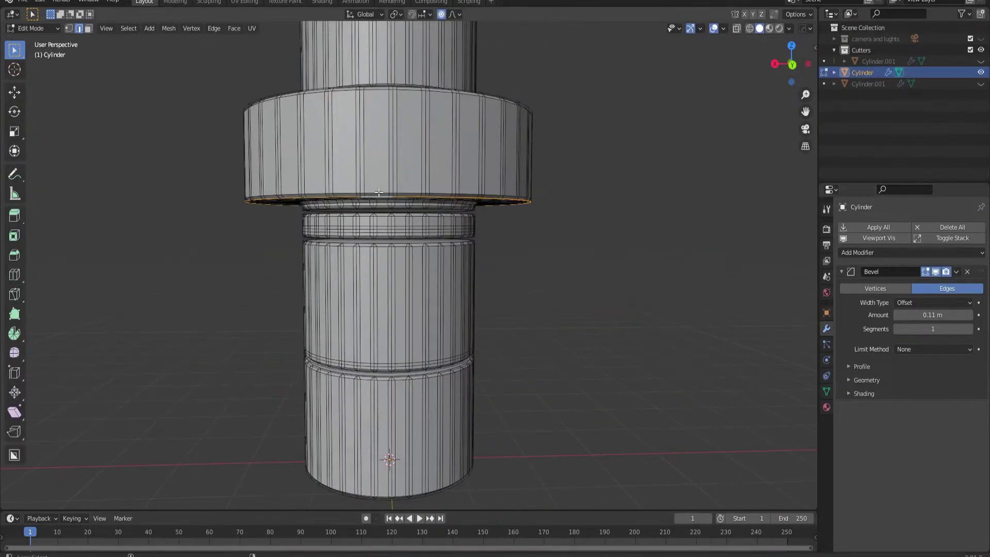
middle_click_drag(380, 189, 385, 69)
left_click(385, 68, "alt")
scroll(387, 72, "down", 5)
key("s")
key("z")
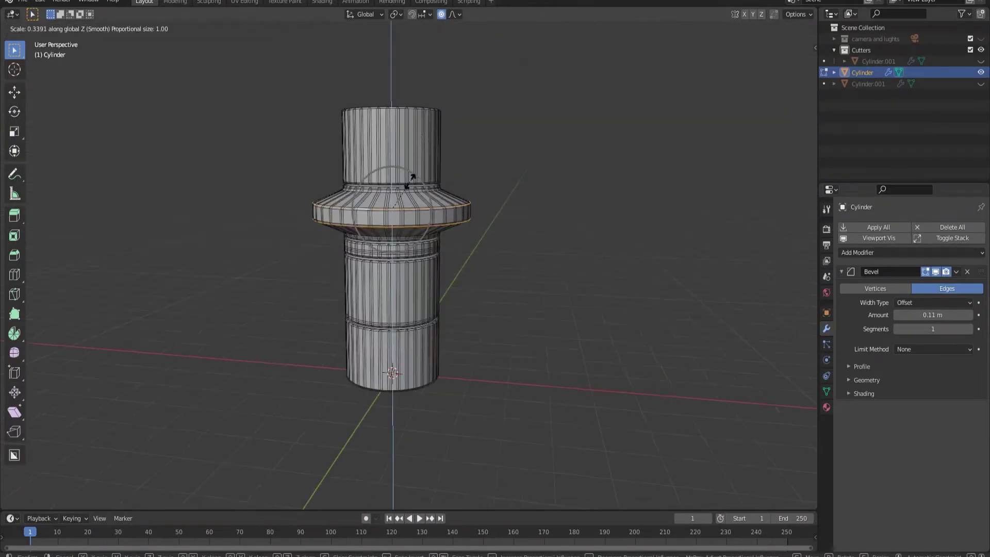
scroll(507, 255, "up", 3)
scroll(500, 243, "down", 4)
Step: Inset and extrude the column's top face into a narrower top section
left_click(351, 243)
key("Tab")
left_click(330, 216)
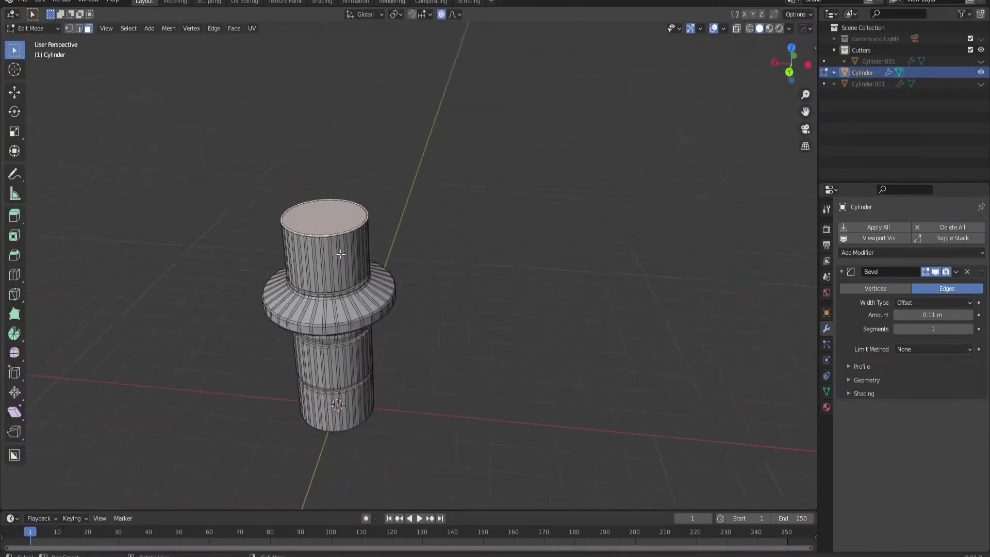
scroll(406, 222, "up", 4)
middle_click_drag(406, 222, 413, 196)
key("i")
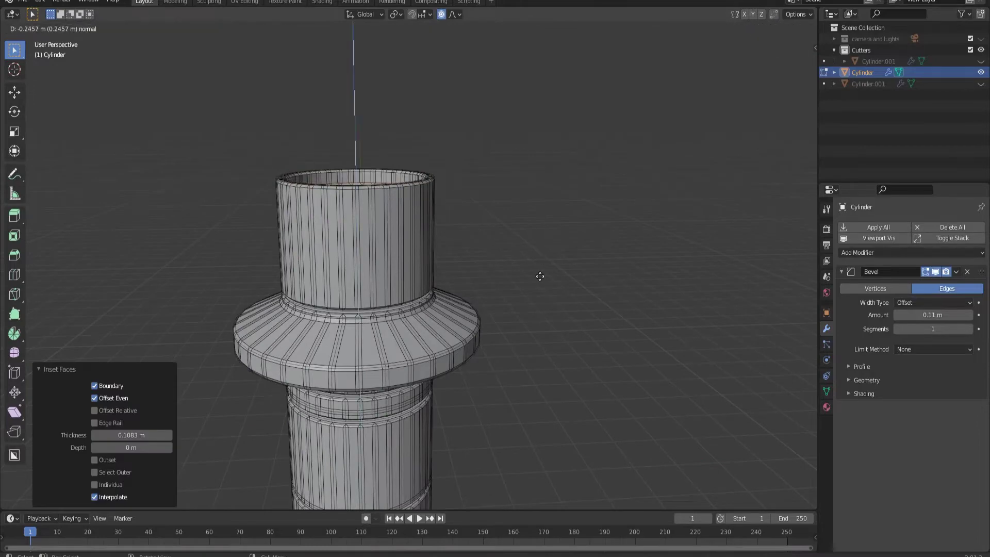
left_click(540, 276)
scroll(373, 256, "up", 3)
key("Tab")
scroll(431, 221, "down", 4)
Step: Try a Screw modifier on the column, then remove it
left_click(876, 252)
left_click(722, 407)
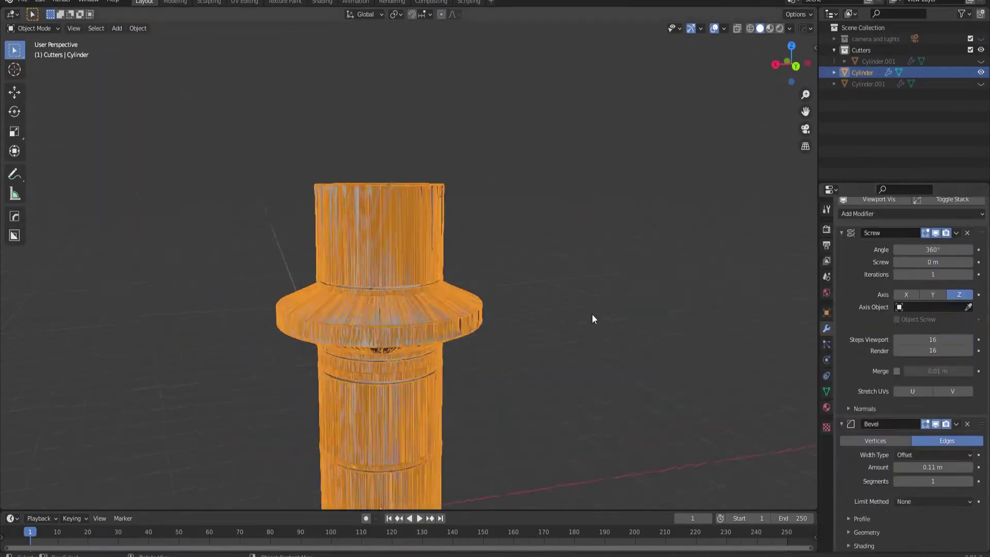
scroll(567, 319, "down", 4)
middle_click_drag(585, 320, 567, 330)
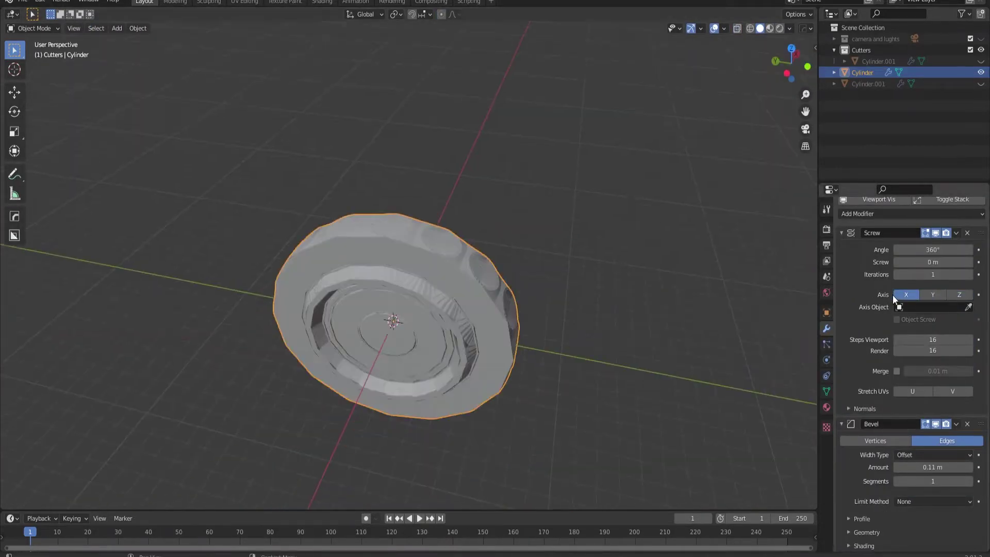
scroll(920, 275, "up", 1)
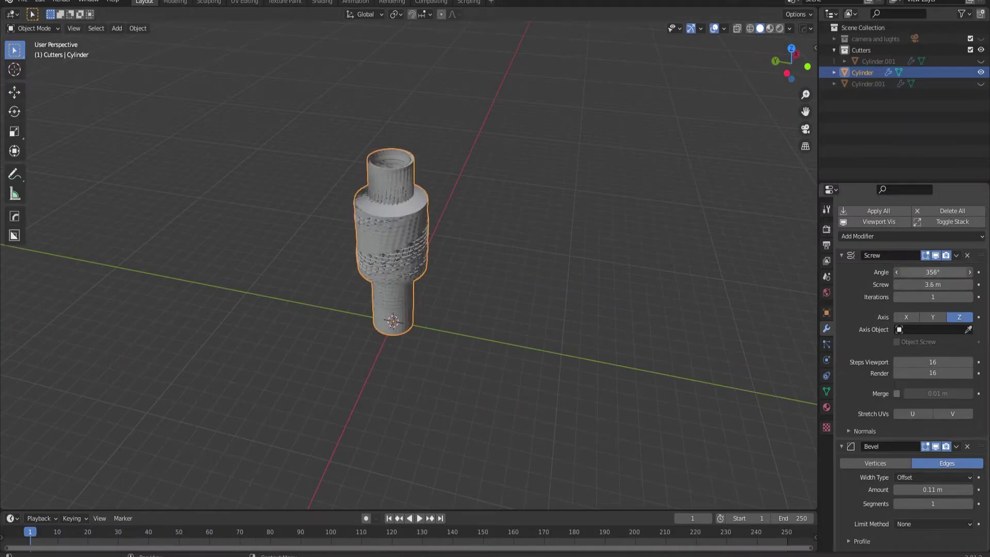
left_click(967, 257)
scroll(473, 314, "up", 4)
key("Tab")
Step: Select the flange rim edge loop and re-enter Edit Mode on the column
scroll(473, 314, "down", 2)
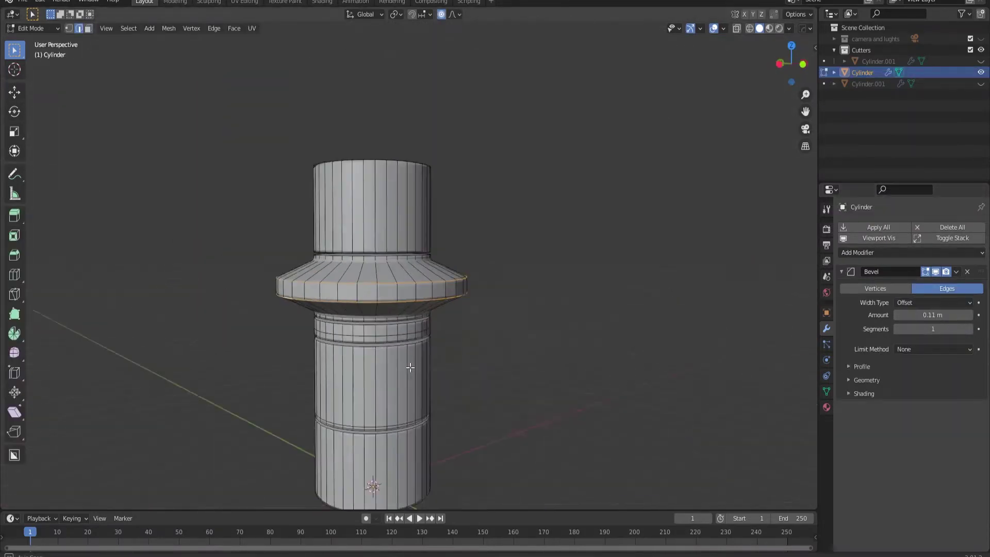
scroll(435, 323, "up", 2)
left_click(435, 323, "alt")
key("Tab")
key("Tab")
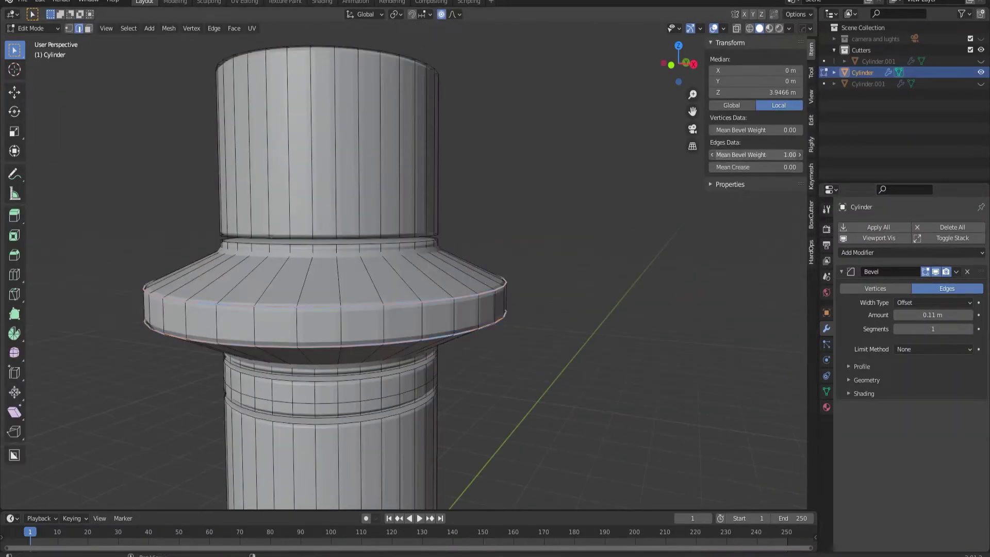
key("Tab")
scroll(449, 323, "down", 8)
scroll(449, 323, "up", 6)
key("Tab")
scroll(449, 322, "up", 3)
Step: Inset the lower band faces and extrude-indent the top section
key("3")
left_click(516, 289, "alt")
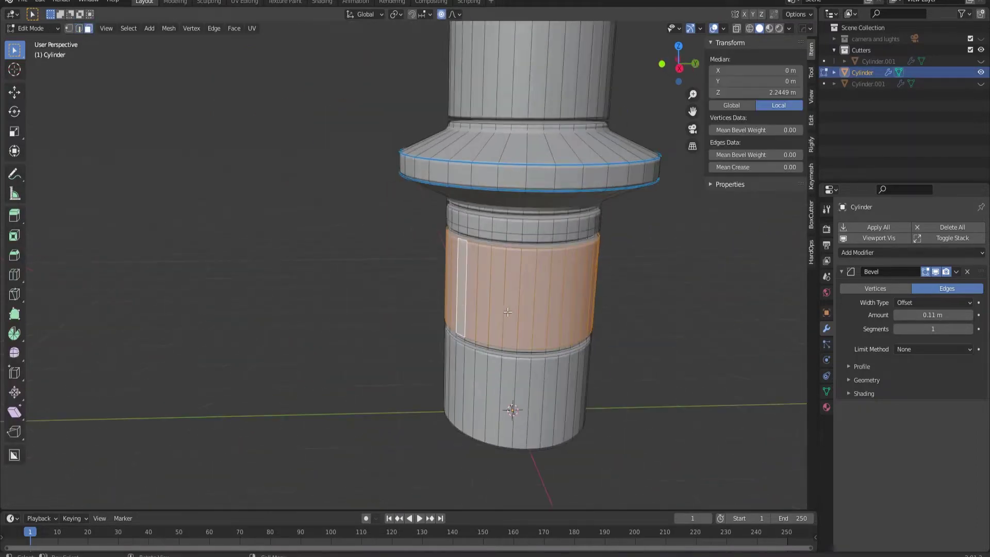
key("i")
left_click(442, 296)
left_click(436, 298)
scroll(436, 297, "down", 4)
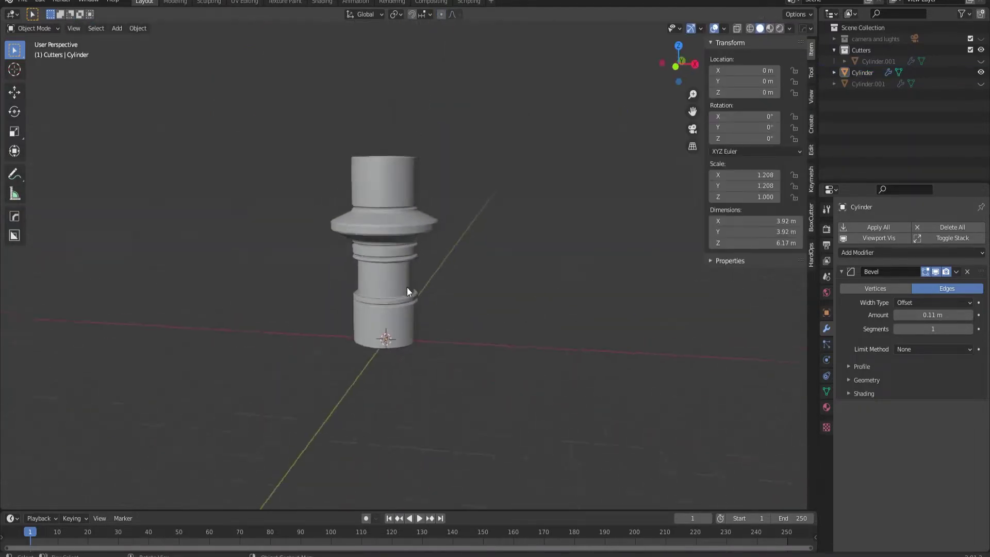
scroll(397, 313, "up", 4)
key("alt+e")
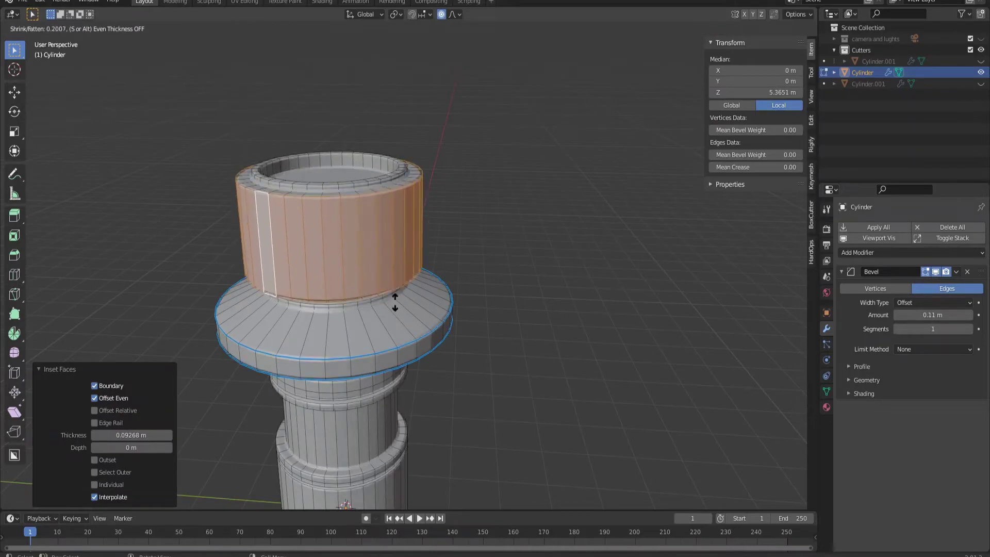
left_click(395, 302)
scroll(421, 286, "down", 3)
scroll(482, 283, "up", 3)
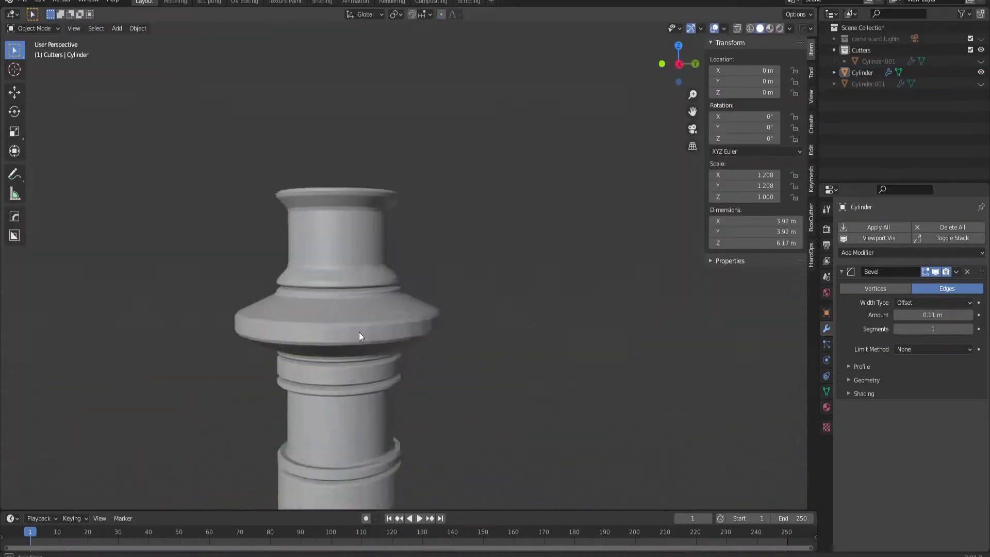
Step: Add an edge loop around the lower base, slid close to its bottom
left_click(364, 284)
mouse_move(460, 347)
middle_mouse_down()
mouse_move(365, 283)
mouse_move(389, 287)
middle_mouse_up()
left_click(338, 293)
scroll(404, 303, "down", 3)
scroll(426, 310, "up", 3)
Step: Extrude a bent leg out from the base face and inspect it
scroll(425, 310, "down", 2)
key("e")
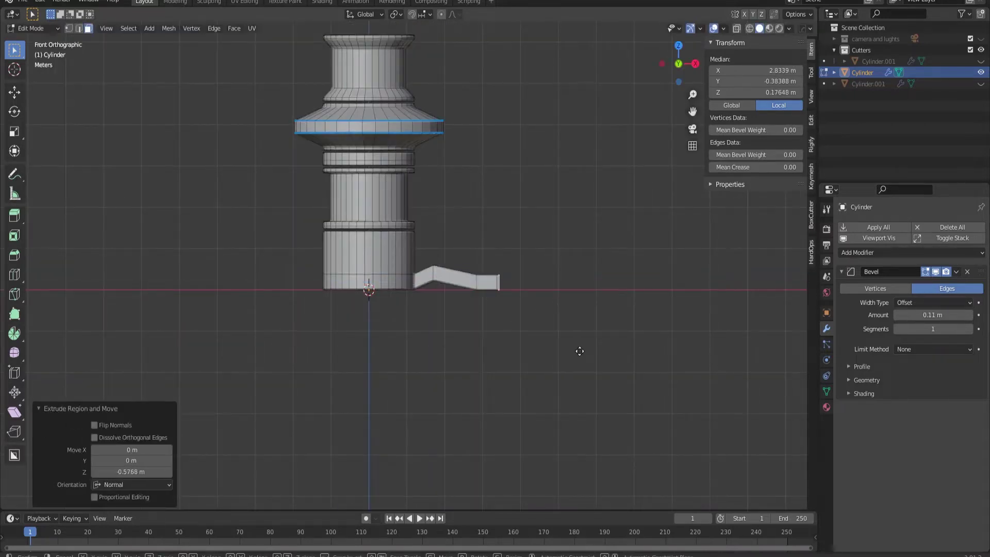
key("Tab")
scroll(382, 280, "up", 2)
left_click(138, 28)
mouse_move(150, 64)
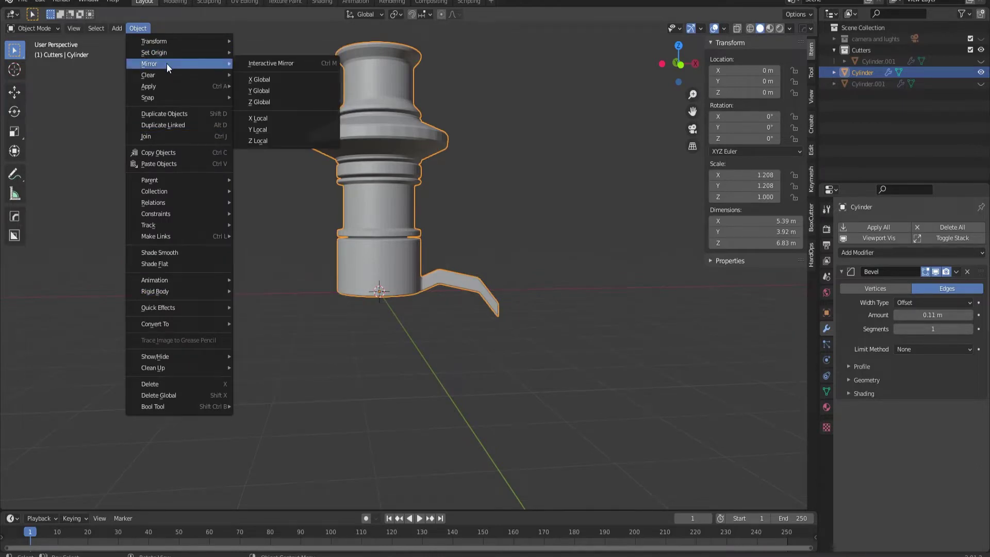
key("Escape")
key("Tab")
scroll(531, 331, "up", 3)
key("Tab")
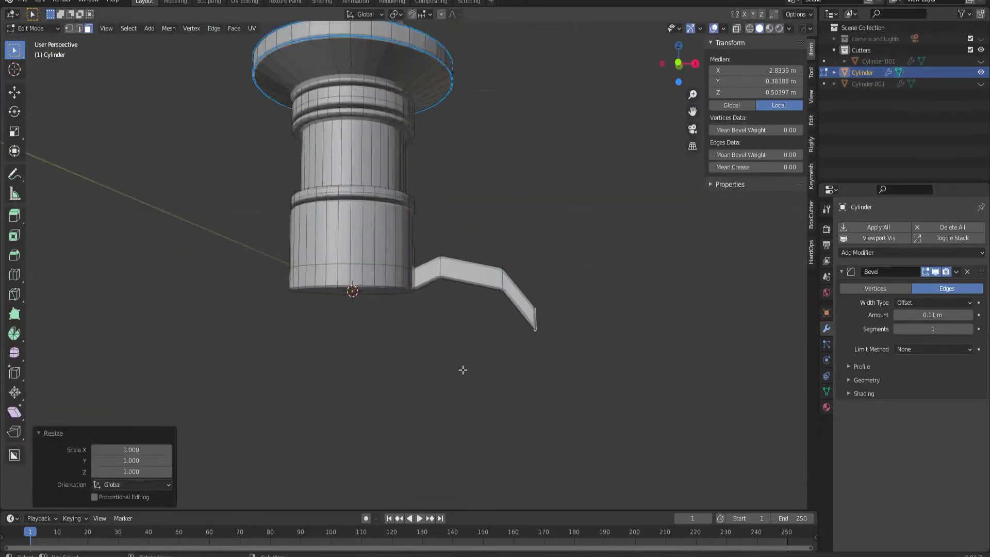
middle_click_drag(464, 368, 411, 364)
scroll(411, 364, "up", 3)
mouse_move(342, 371)
middle_mouse_down()
mouse_move(401, 325)
mouse_move(361, 310)
mouse_move(426, 314)
mouse_move(350, 274)
middle_mouse_up()
Step: Separate the base band and leg faces into a new object, Cylinder.002
key("Tab")
key("3")
key("alt+a")
scroll(350, 274, "up", 4)
left_click(361, 190, "alt")
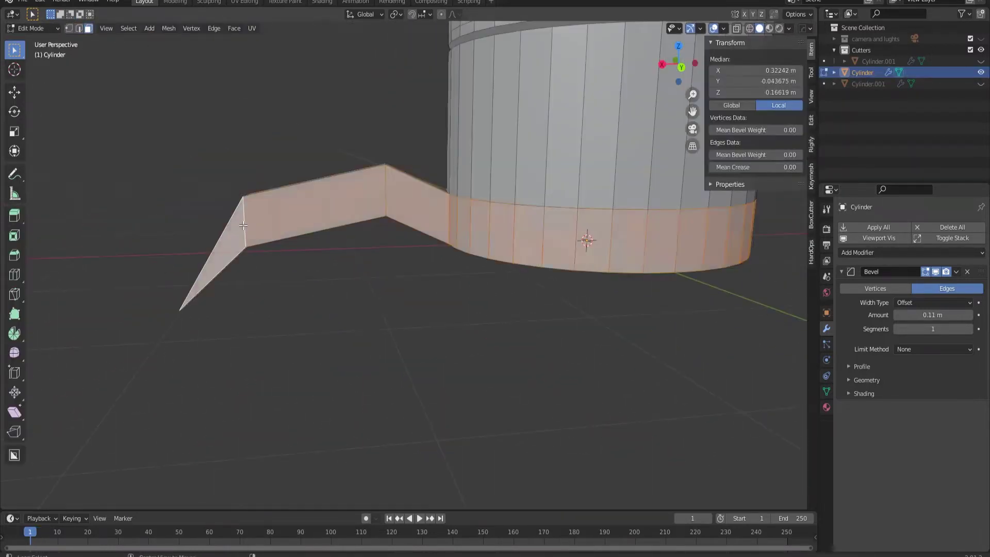
mouse_move(361, 190)
middle_mouse_down()
mouse_move(405, 323)
mouse_move(439, 354)
mouse_move(441, 380)
mouse_move(361, 288)
middle_mouse_up()
left_click(406, 322)
key("Tab")
left_click(910, 252)
Step: Add a Subdivision modifier and loop-cut the leg piece's base band
left_click(784, 438)
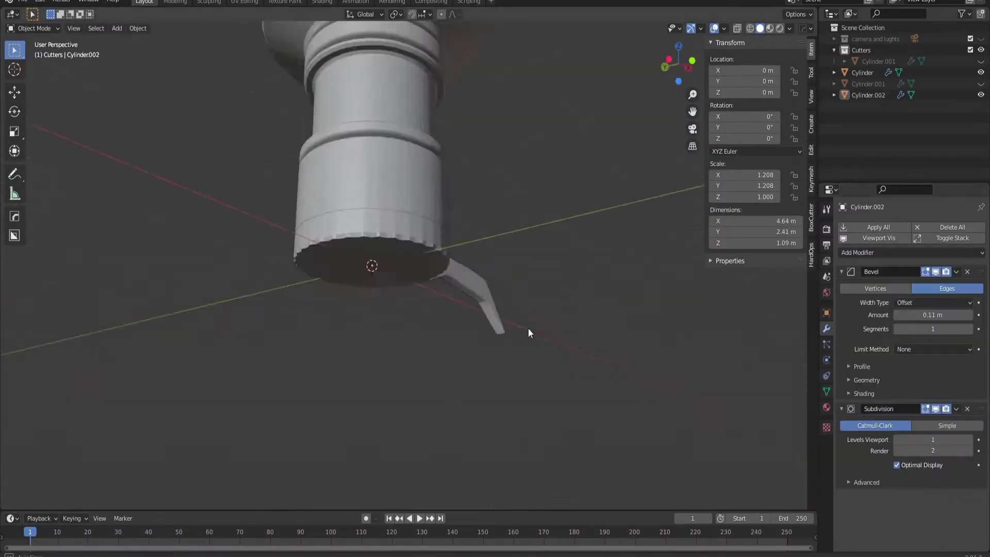
key("Tab")
key("ctrl+r")
mouse_move(528, 333)
middle_mouse_down()
mouse_move(278, 356)
mouse_move(387, 218)
middle_mouse_up()
left_click(256, 381)
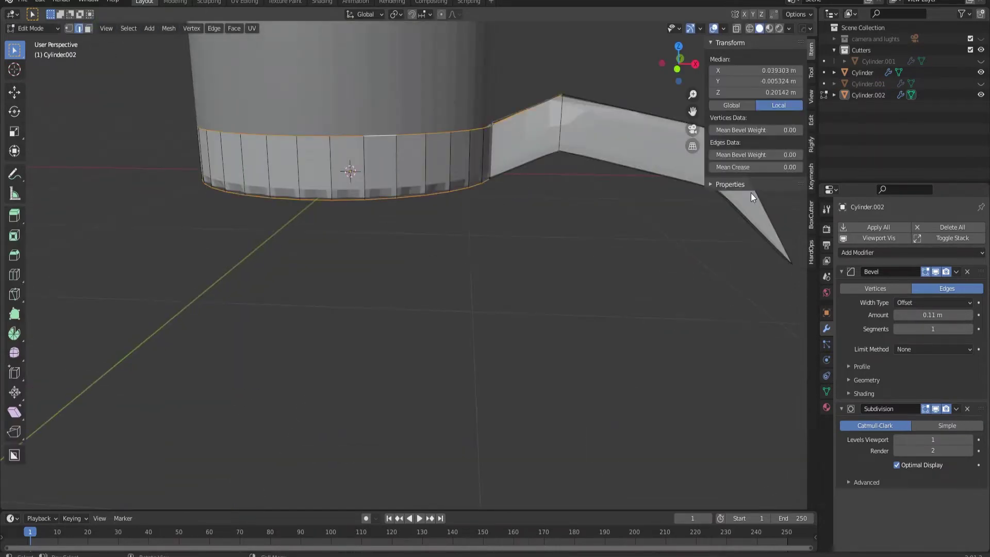
Step: Set the edges' bevel weight to 1 and move Subdivision above Bevel
left_click_drag(755, 154, 796, 154)
middle_click_drag(750, 196, 464, 258)
left_click_drag(979, 408, 980, 271)
mouse_move(431, 272)
middle_mouse_down()
mouse_move(553, 177)
mouse_move(524, 177)
mouse_move(526, 279)
middle_mouse_up()
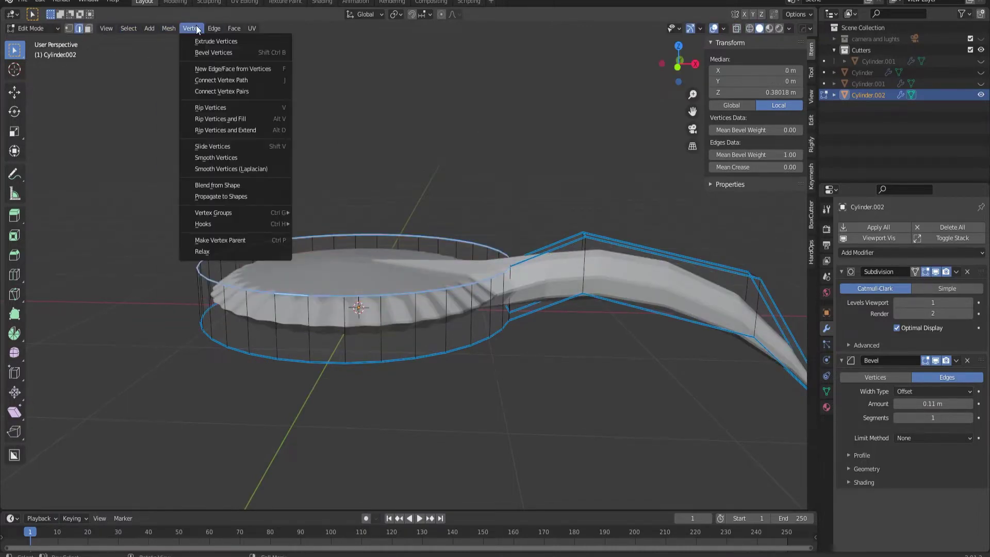
Step: Crease the base piece's selected ring and arm edges to 1.00
key("g")
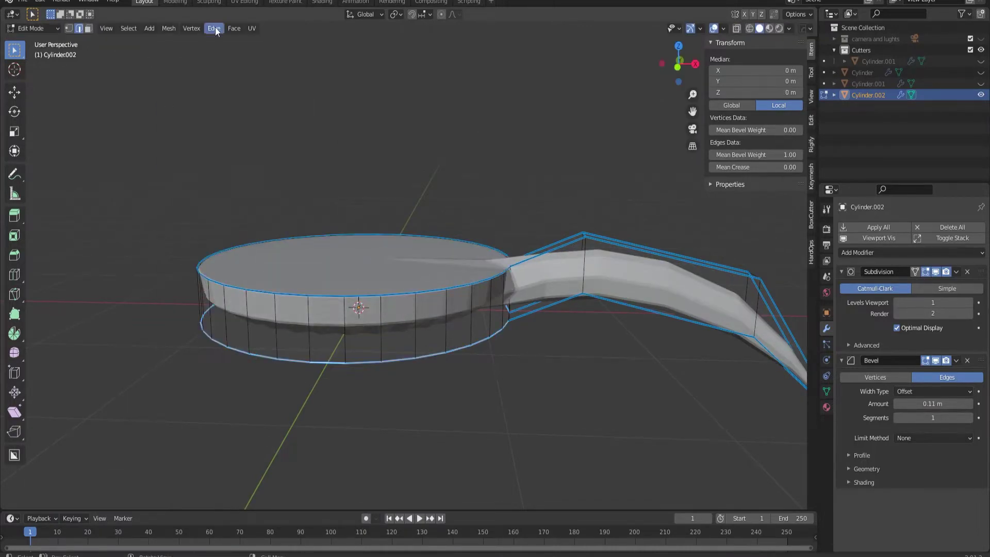
left_click(216, 29)
left_click(237, 183)
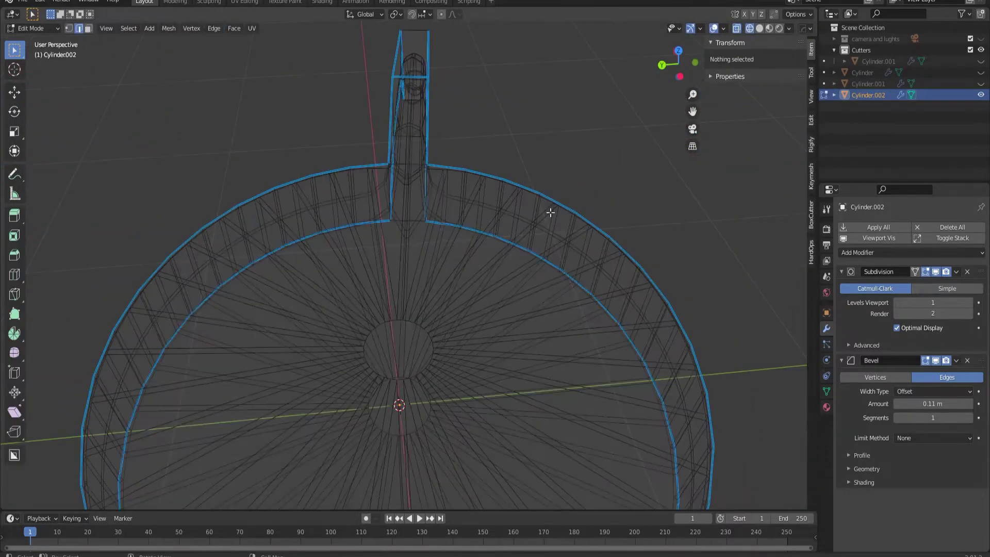
key("ctrl+t")
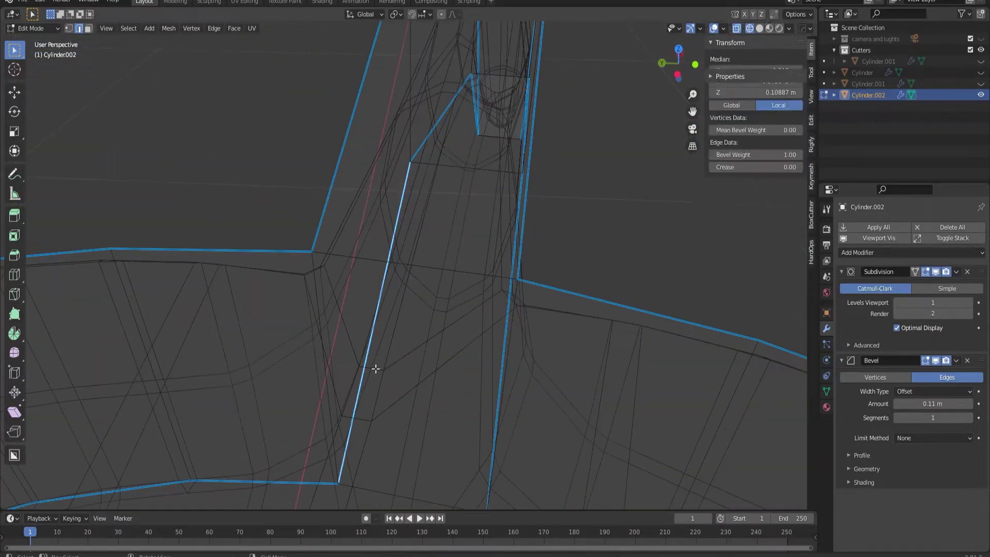
Step: Select the open rim loop in solid shading and give it a span-8 Grid Fill
scroll(387, 288, "down", 5)
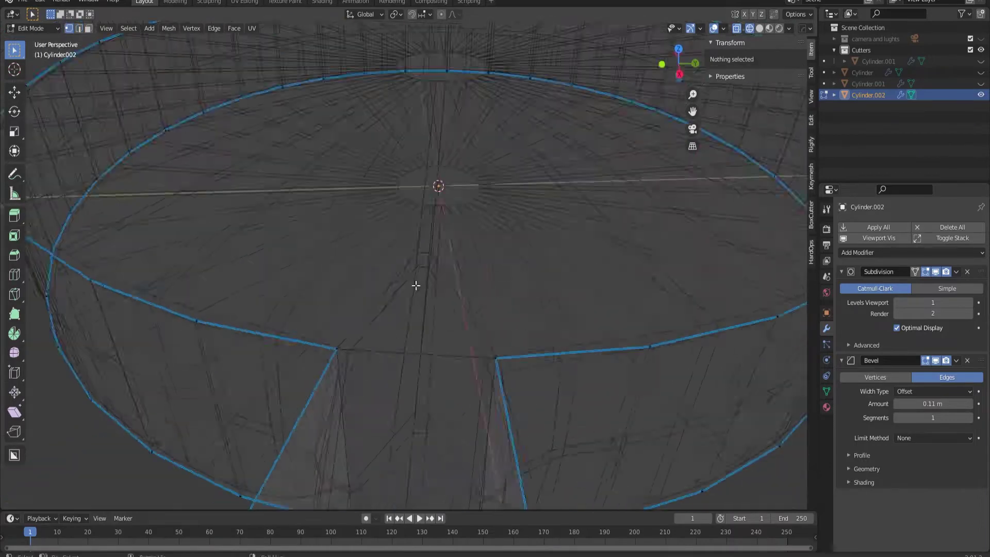
mouse_move(415, 283)
middle_mouse_down()
mouse_move(436, 296)
mouse_move(436, 247)
middle_mouse_up()
key("shift+z")
middle_click_drag(471, 208, 412, 229)
left_click(463, 214, "alt")
key("ctrl+f")
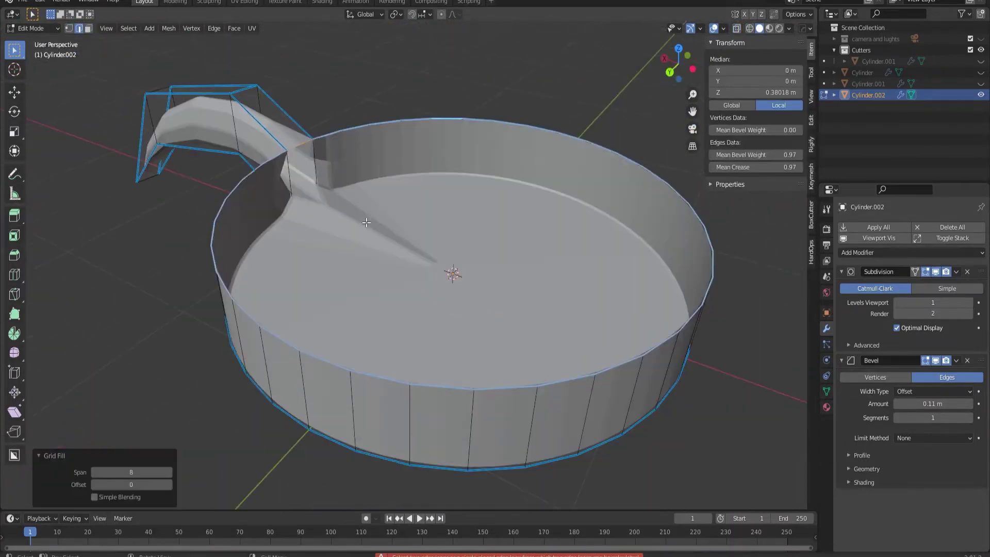
scroll(402, 231, "up", 3)
scroll(334, 287, "down", 5)
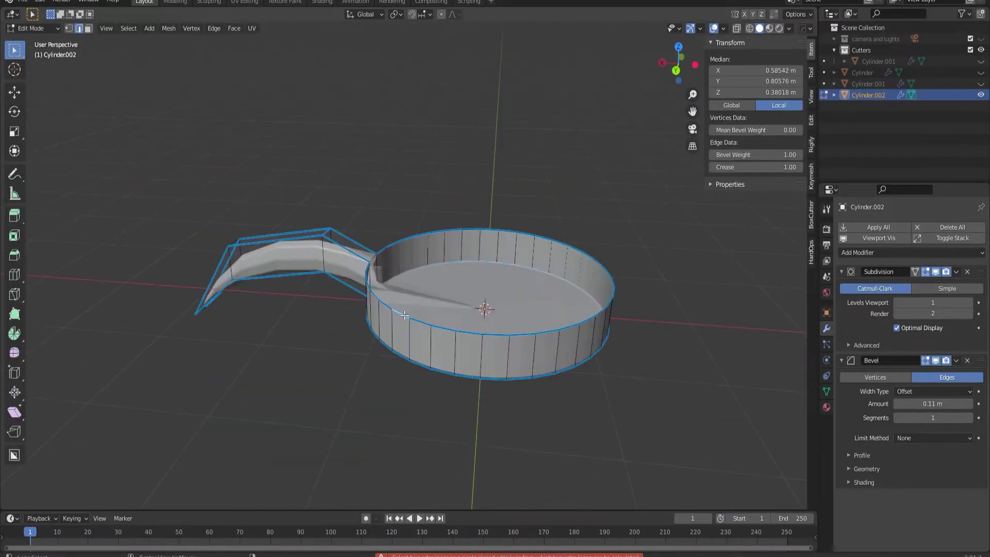
key("ctrl+f")
Step: Fill the reselected open rim with a face and inset it
left_click(385, 282)
mouse_move(341, 283)
middle_mouse_down()
mouse_move(385, 282)
mouse_move(386, 248)
mouse_move(386, 320)
mouse_move(579, 387)
middle_mouse_up()
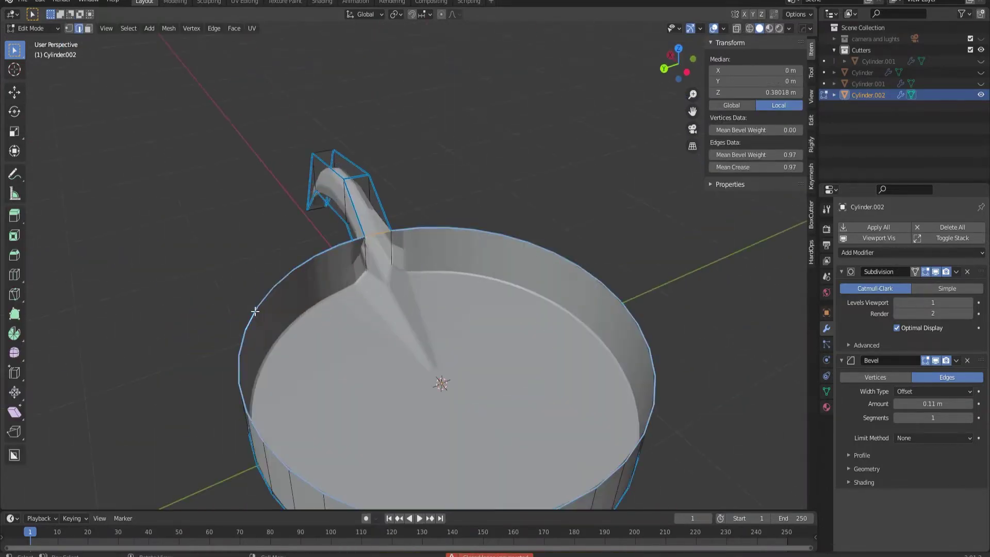
key("f")
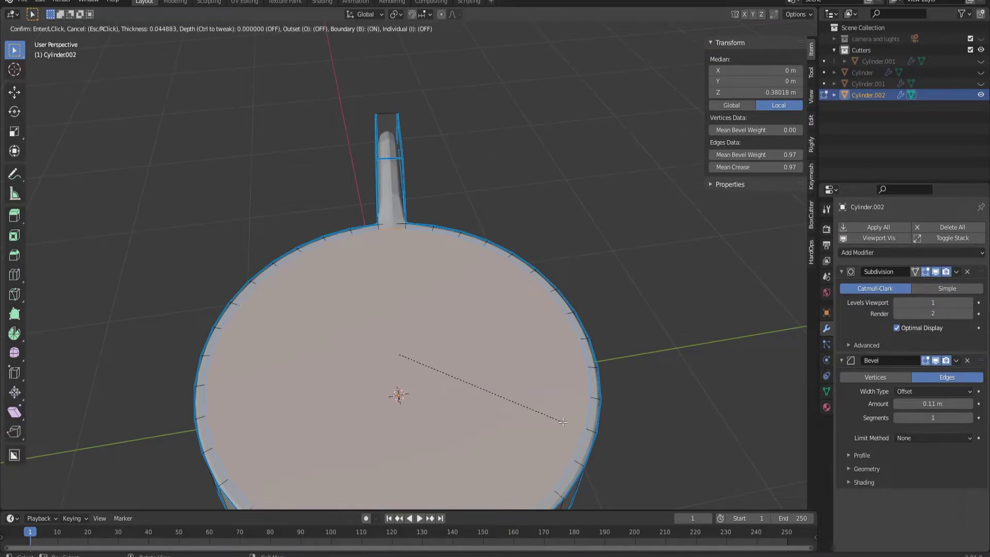
right_click(562, 423)
mouse_move(563, 423)
middle_mouse_down()
mouse_move(442, 322)
mouse_move(308, 361)
middle_mouse_up()
Step: Leave Edit Mode and add a Weighted Normal modifier to the leg piece
left_click(308, 361)
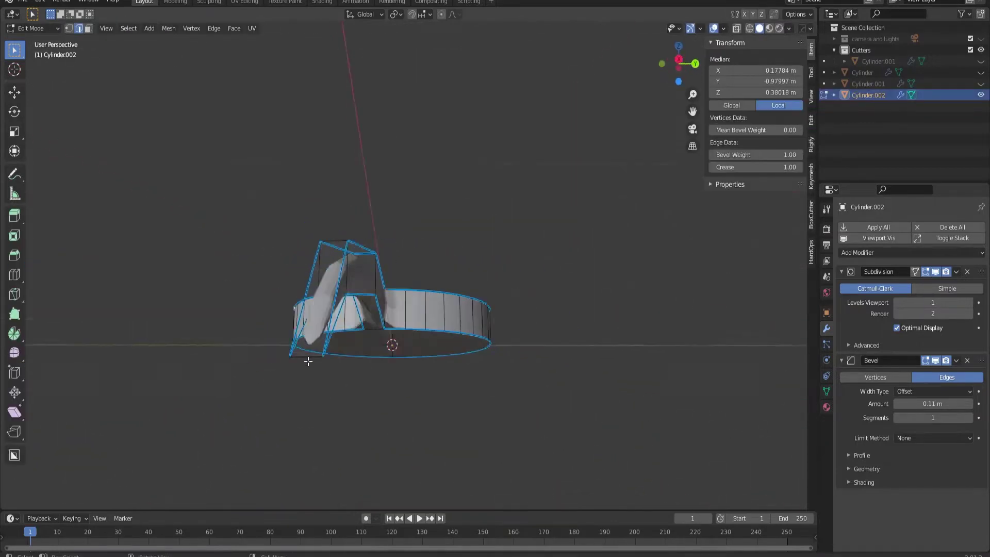
key("Tab")
middle_click_drag(397, 383, 360, 348)
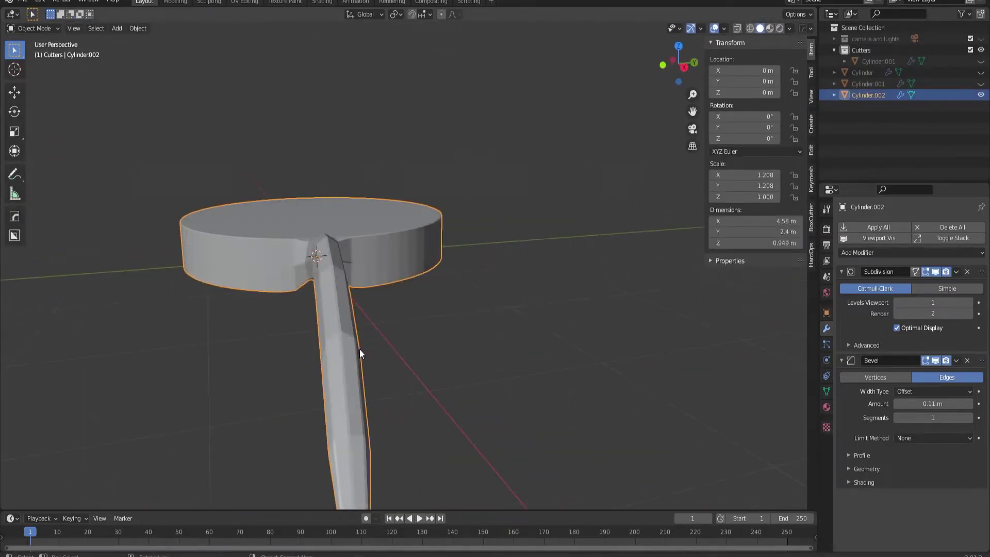
scroll(416, 367, "up", 3)
mouse_move(415, 367)
middle_mouse_down()
mouse_move(489, 342)
mouse_move(376, 398)
middle_mouse_up()
left_click(911, 252)
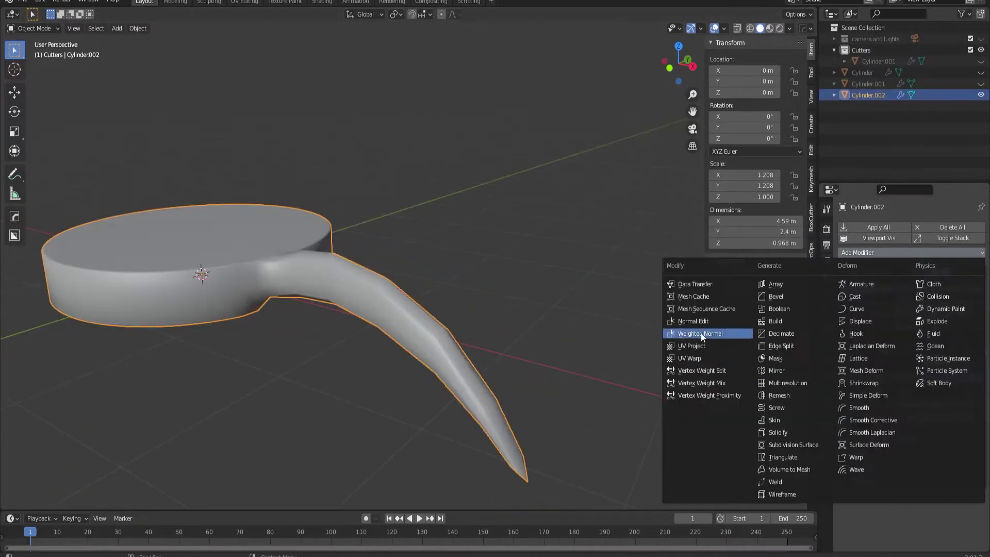
left_click(700, 332)
scroll(969, 446, "down", 3)
Step: Enable Auto Smooth in the leg's mesh data, giving a 50.2° angle
left_click(826, 391)
left_click(840, 420)
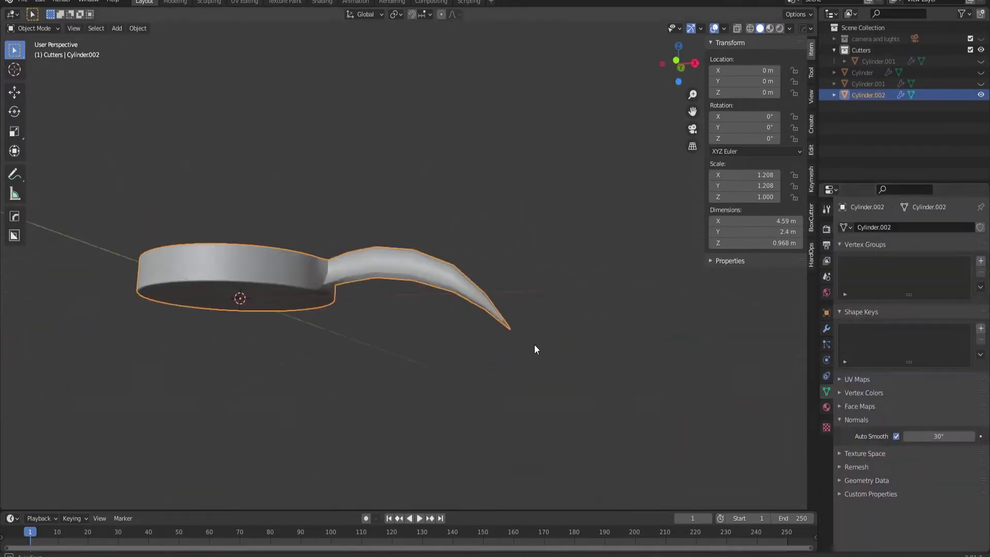
middle_click_drag(534, 345, 362, 358)
key("Tab")
key("i")
key("Escape")
key("Tab")
Step: Review the leg's modifier settings, viewport subdivision at 2, and reselect the piece
mouse_move(594, 409)
middle_mouse_down()
mouse_move(481, 431)
mouse_move(456, 372)
mouse_move(567, 371)
middle_mouse_up()
scroll(654, 391, "up", 3)
scroll(567, 371, "up", 3)
left_click(827, 328)
middle_click_drag(515, 336, 427, 440)
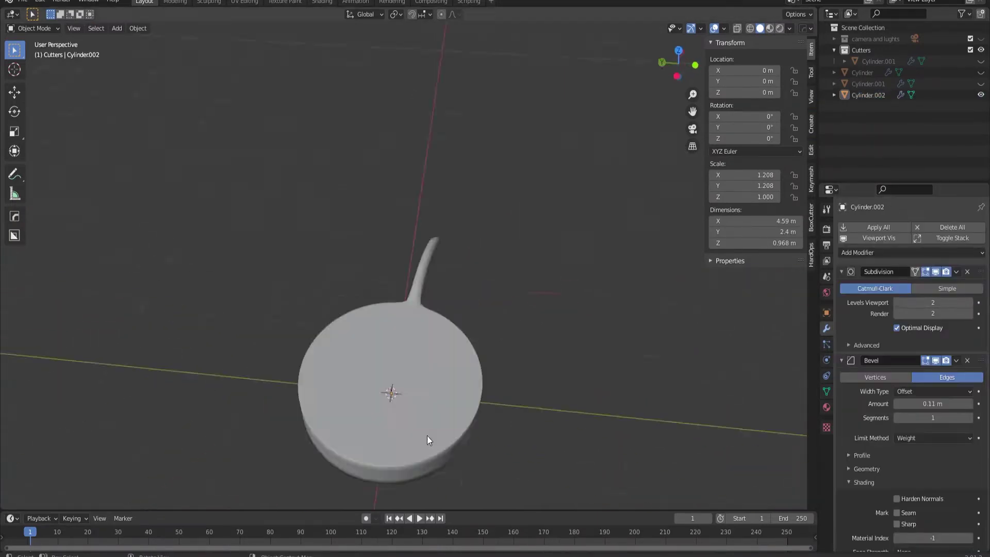
left_click(427, 440)
Step: Check the leg piece from front, opposite-side and top views before cutting
key("KP_1")
scroll(309, 295, "up", 3)
middle_click_drag(309, 295, 352, 355)
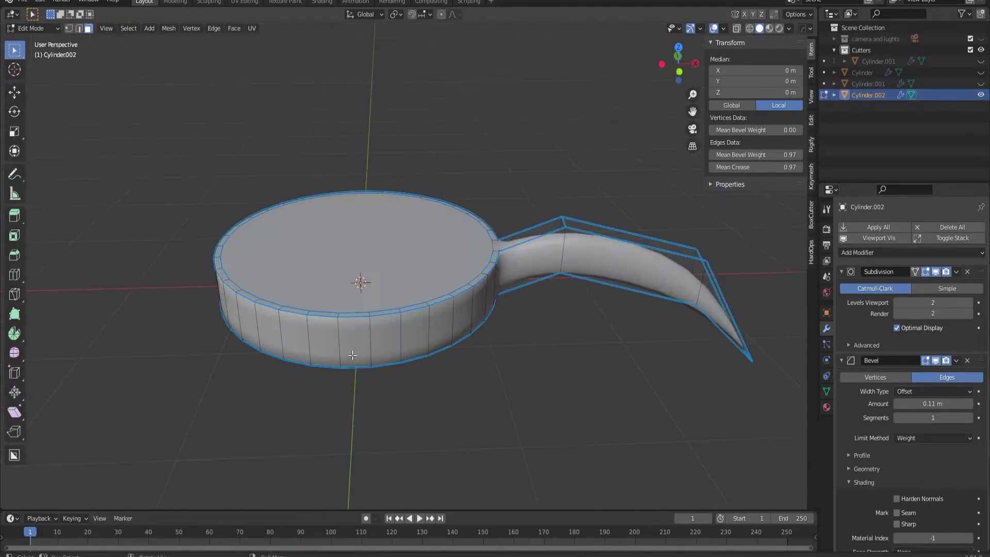
key("KP_1")
key("ctrl+KP_1")
middle_click_drag(445, 285, 448, 400)
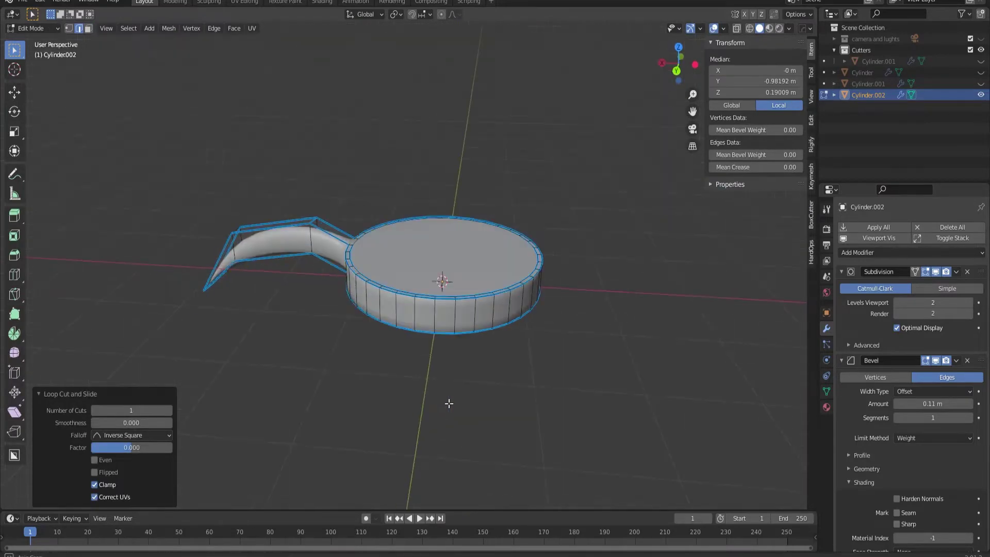
key("KP_7")
middle_click_drag(380, 382, 310, 154)
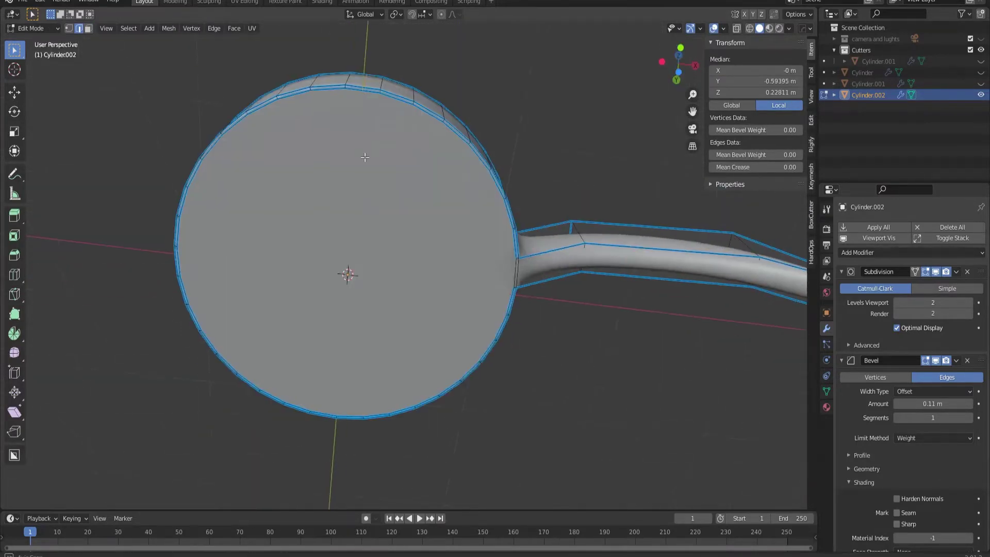
Step: Knife-cut a new edge loop across the ring near its top rim
left_click(305, 149)
mouse_move(303, 272)
middle_mouse_down()
mouse_move(341, 459)
mouse_move(561, 469)
middle_mouse_up()
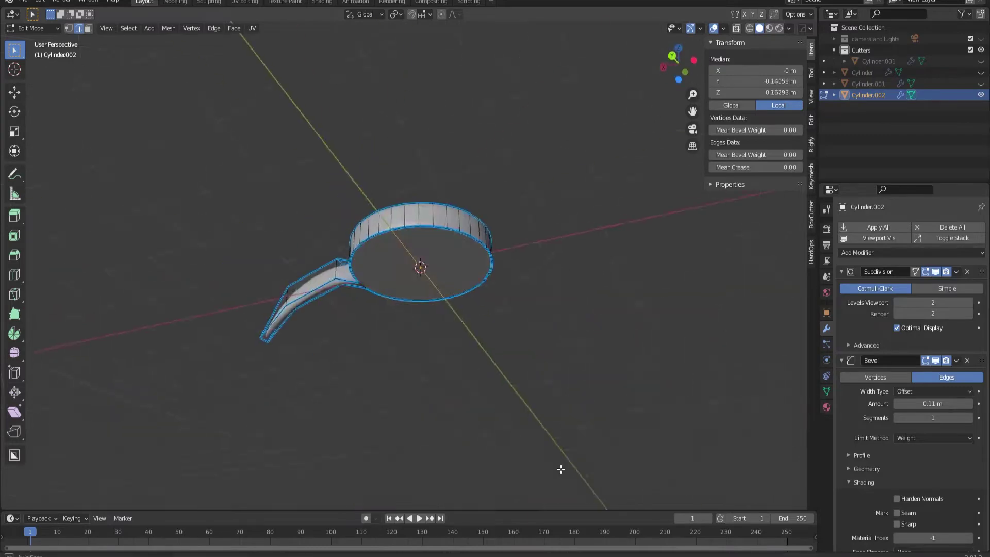
scroll(561, 469, "up", 5)
scroll(501, 466, "down", 5)
middle_click_drag(501, 466, 330, 361)
key("Return")
key("KP_1")
Step: Delete the left half and add a clipped Mirror modifier placed above Bevel
left_click_drag(168, 186, 354, 433)
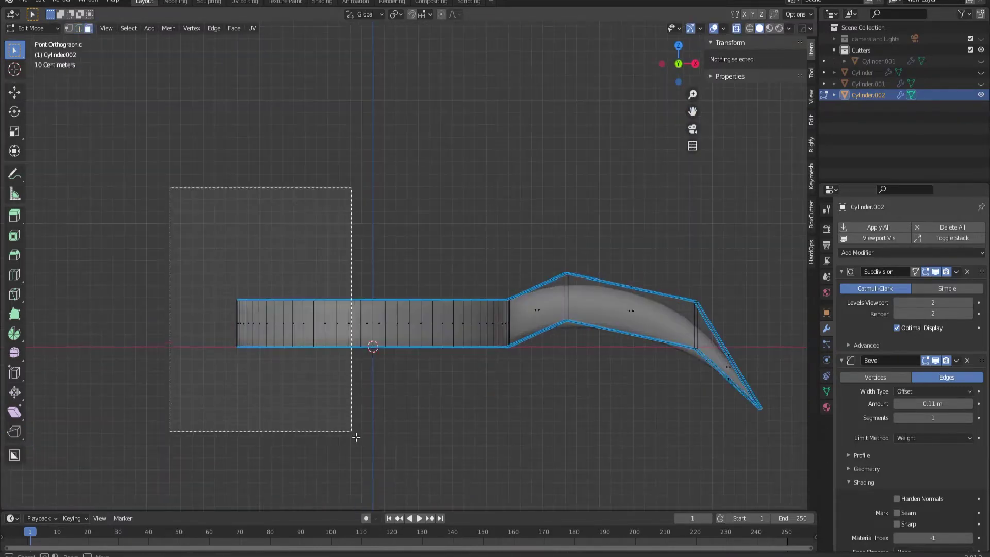
key("x")
key("Tab")
left_click(911, 252)
left_click(784, 369)
left_click_drag(963, 536, 963, 228)
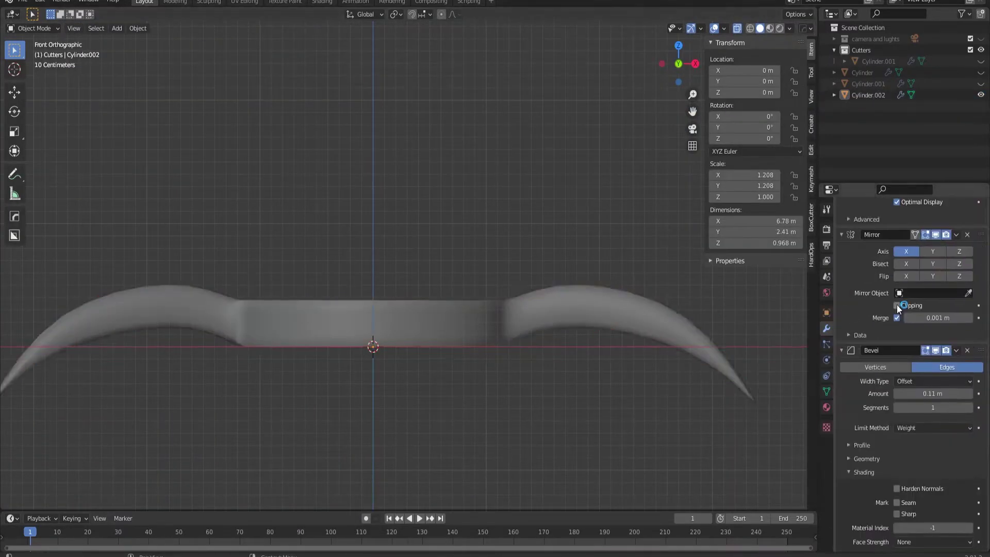
left_click(897, 305)
middle_click_drag(309, 371, 306, 435)
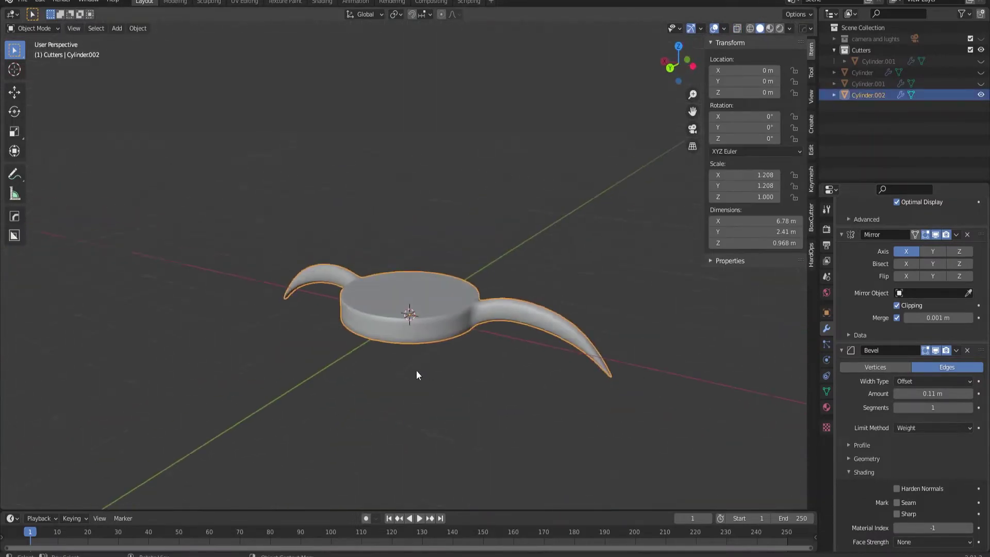
Step: Unhide the robot body and extrude the leg tip outward
key("alt+h")
key("Tab")
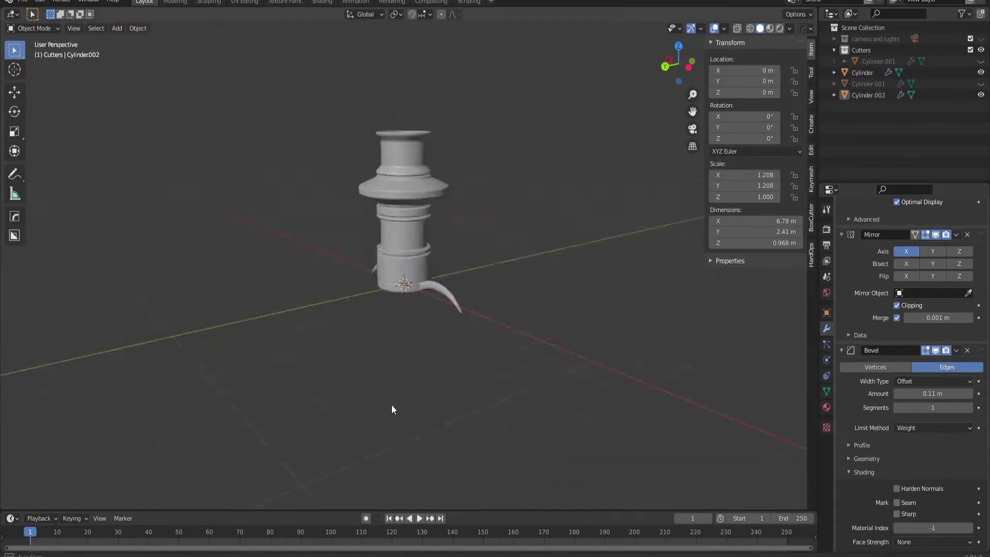
middle_click_drag(407, 359, 394, 407)
scroll(453, 331, "up", 3)
left_click(677, 66)
key("e")
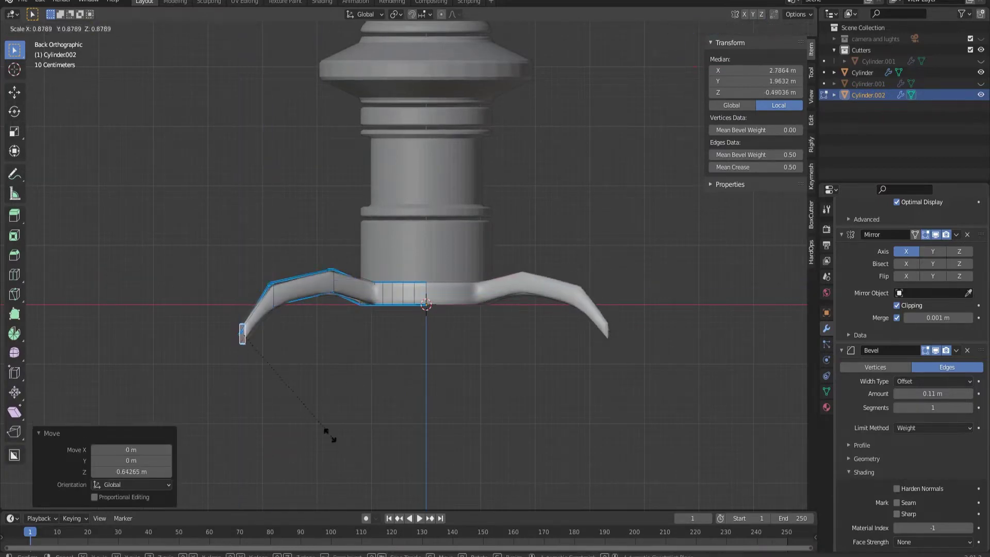
left_click(306, 417)
Step: Return to Object Mode, orbit out over the whole robot and select the legs
mouse_move(307, 417)
middle_mouse_down()
mouse_move(355, 377)
mouse_move(214, 367)
middle_mouse_up()
scroll(408, 385, "up", 5)
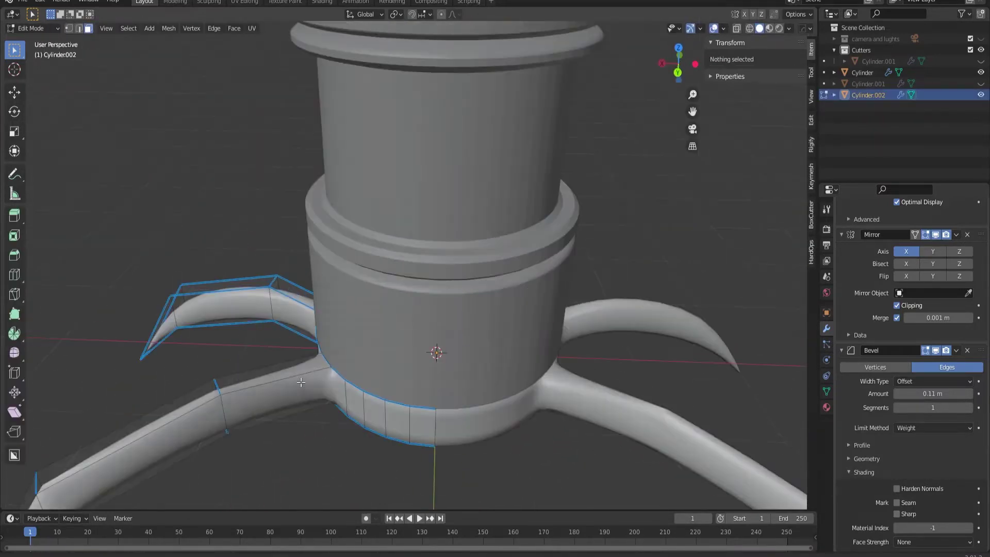
scroll(234, 316, "up", 2)
middle_click_drag(235, 316, 477, 390)
key("Tab")
scroll(471, 327, "down", 3)
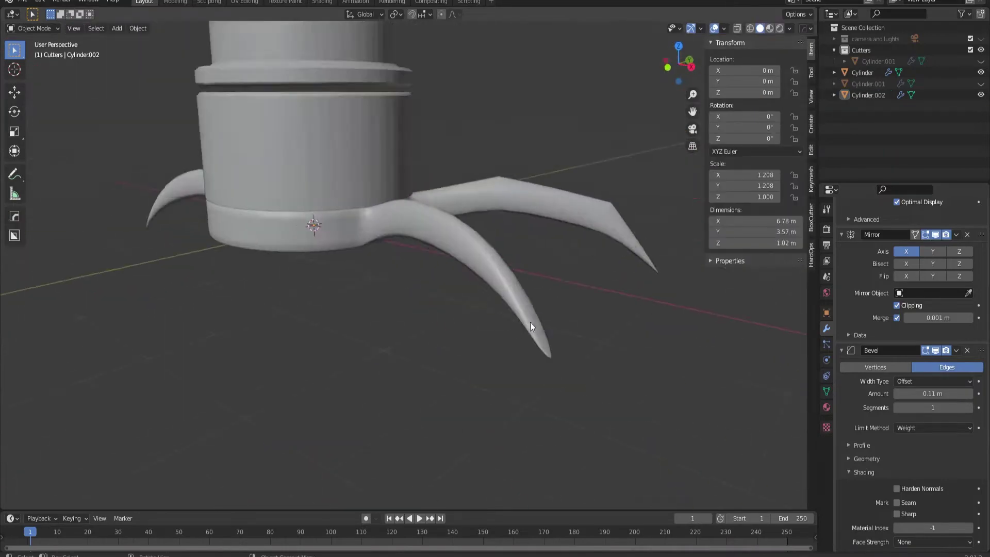
scroll(223, 287, "down", 3)
left_click(418, 258)
scroll(394, 303, "up", 4)
Step: Toggle Edit Mode on the legs to check the cage, ending in Object Mode
key("Tab")
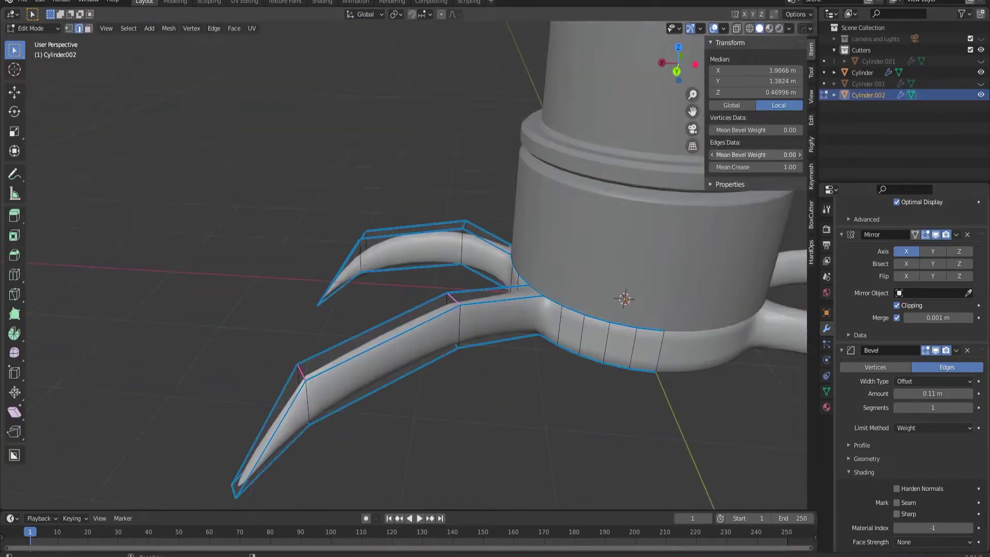
key("Tab")
scroll(624, 299, "up", 2)
key("Tab")
scroll(409, 324, "down", 2)
key("Tab")
middle_click_drag(409, 324, 427, 354)
Step: Extrude a base face down along Z into a new front leg segment
scroll(426, 354, "down", 3)
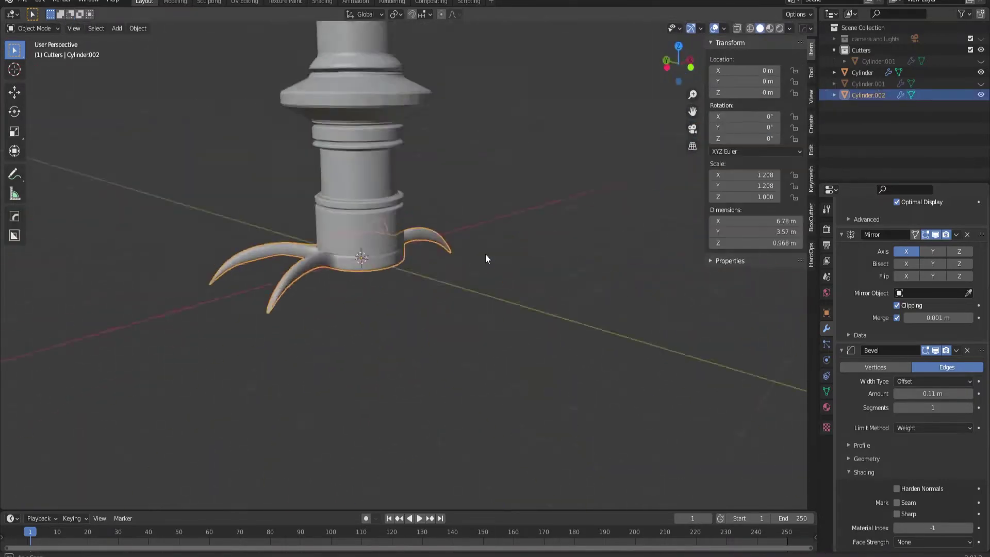
mouse_move(490, 258)
middle_mouse_down()
mouse_move(523, 299)
mouse_move(380, 265)
mouse_move(464, 227)
mouse_move(328, 189)
middle_mouse_up()
key("Tab")
scroll(464, 227, "up", 3)
key("KP_3")
key("g")
key("z")
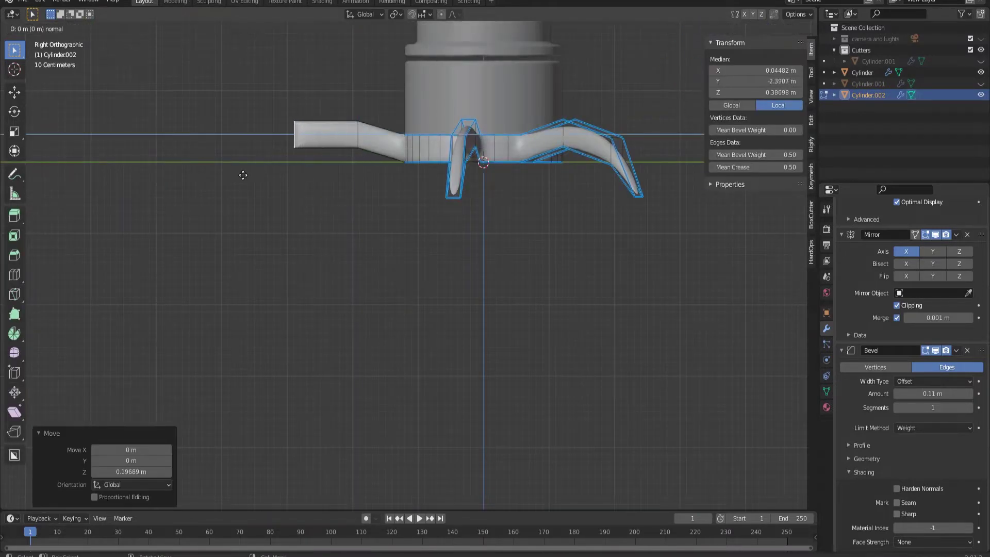
left_click(309, 244)
scroll(309, 243, "down", 1)
key("Return")
middle_click_drag(309, 243, 357, 266)
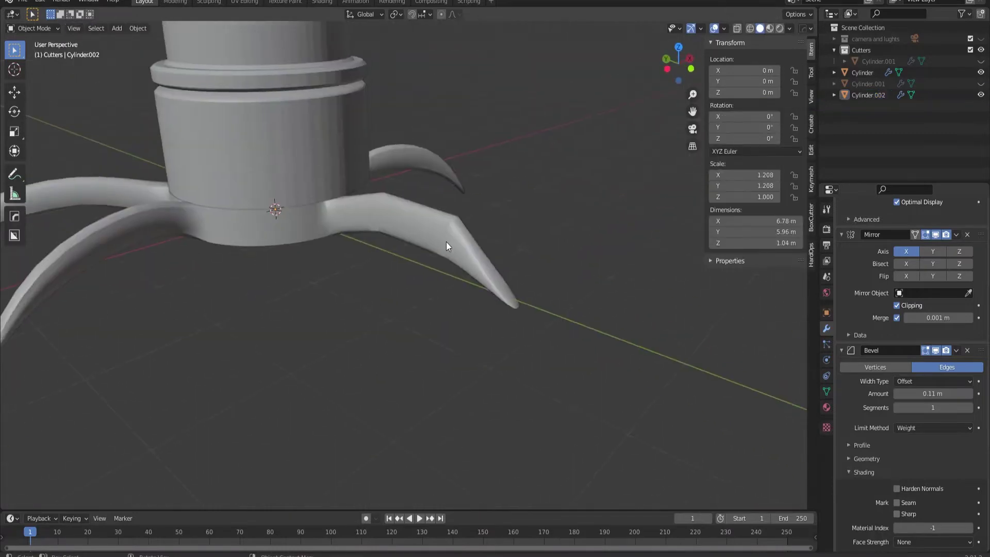
Step: Dissolve the unneeded edges along the new leg
key("ctrl+z")
middle_click_drag(568, 293, 424, 370)
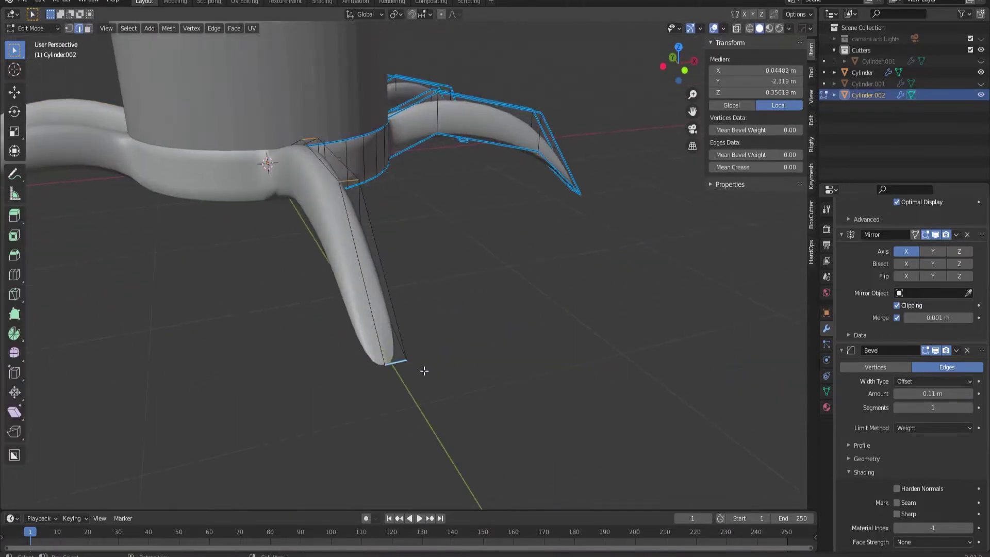
middle_click_drag(503, 319, 469, 325)
key("x")
left_click(424, 230)
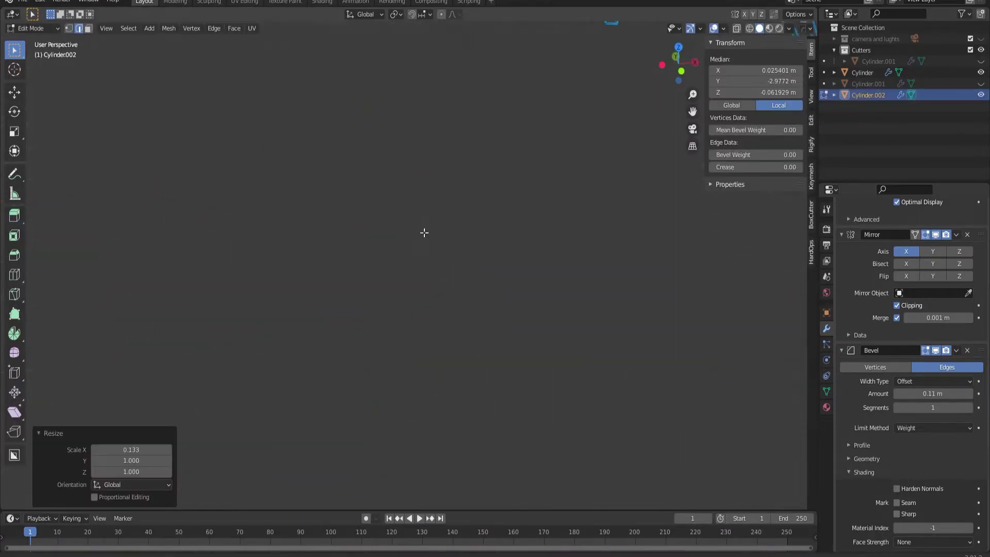
scroll(412, 327, "up", 3)
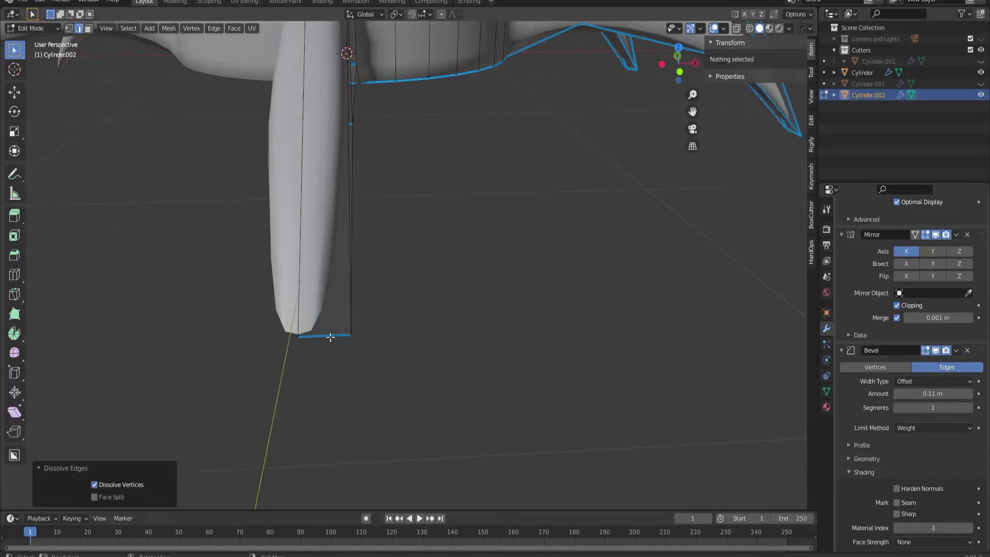
Step: Scale the leg's bottom end loop down to a point
left_click(331, 337, "alt")
scroll(335, 265, "down", 5)
scroll(467, 405, "up", 5)
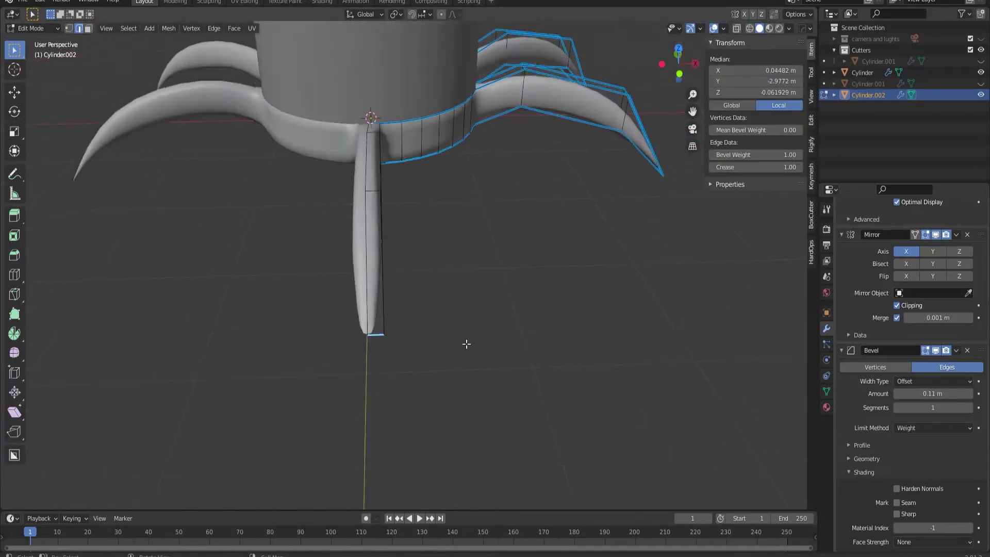
key("s")
mouse_move(349, 313)
middle_mouse_down()
mouse_move(486, 323)
mouse_move(493, 289)
middle_mouse_up()
middle_click_drag(574, 302, 303, 365)
Step: Narrow the new leg's bottom edge by scaling in face select mode
key("Tab")
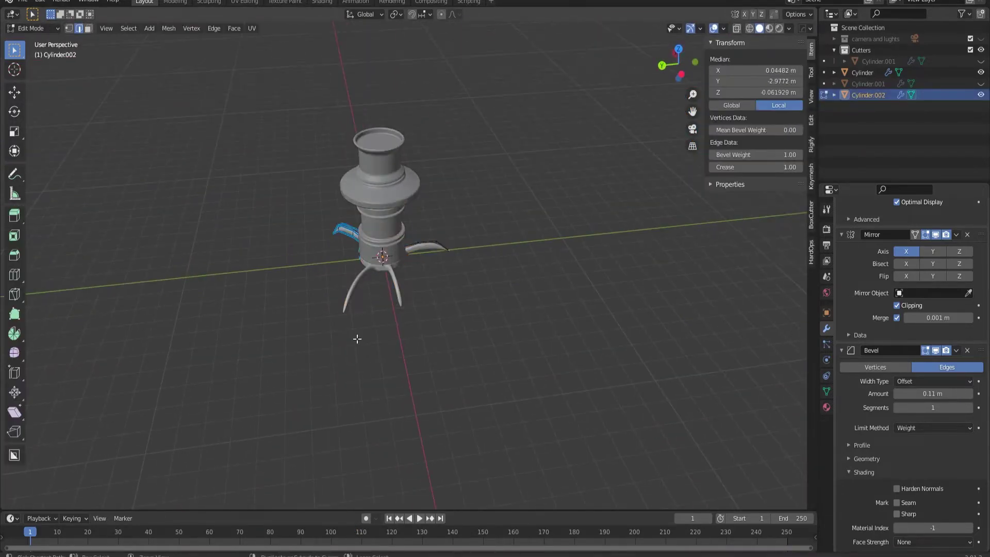
scroll(354, 338, "up", 5)
middle_click_drag(427, 240, 529, 248)
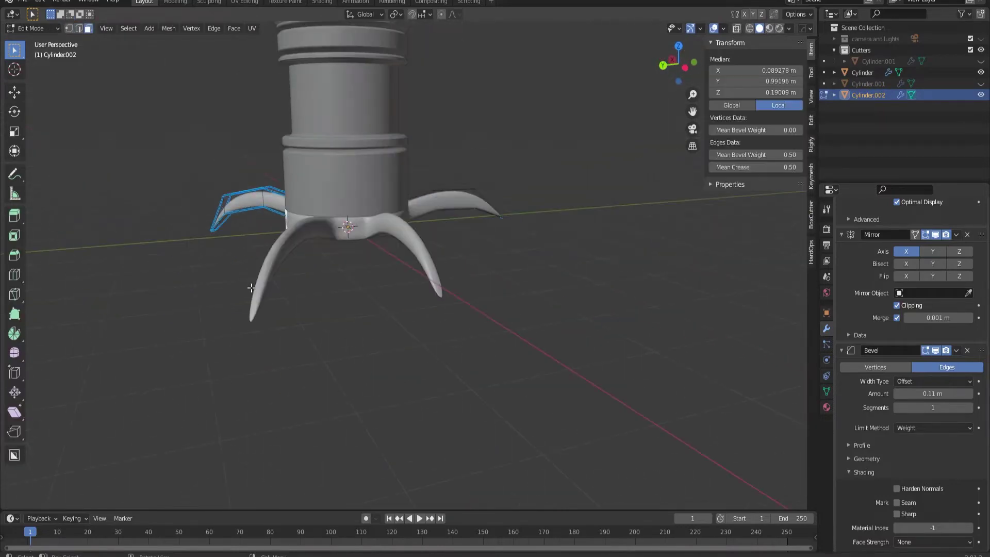
key("3")
key("KP_3")
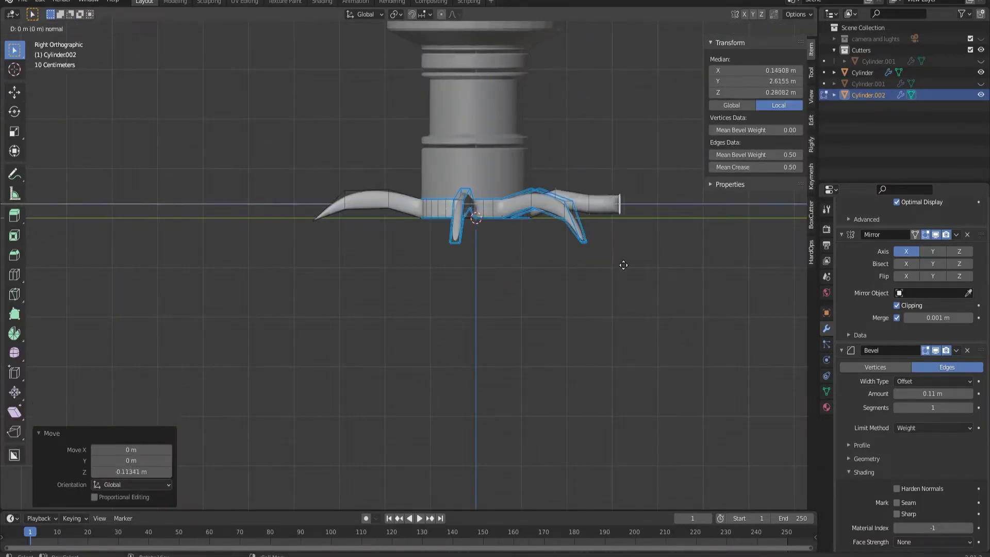
middle_click_drag(625, 280, 591, 369)
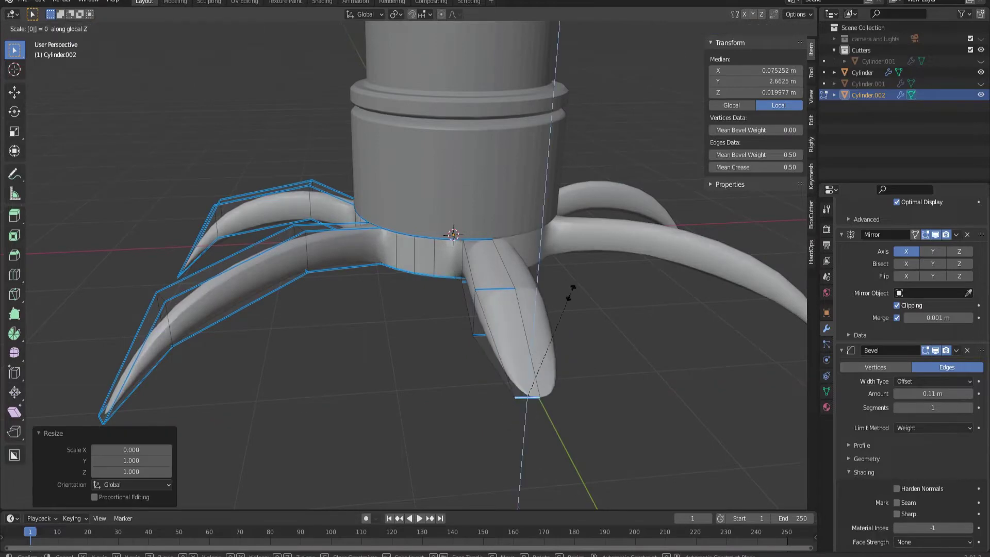
mouse_move(571, 298)
middle_mouse_down()
mouse_move(530, 369)
mouse_move(504, 320)
middle_mouse_up()
left_click(503, 320)
scroll(385, 289, "up", 3)
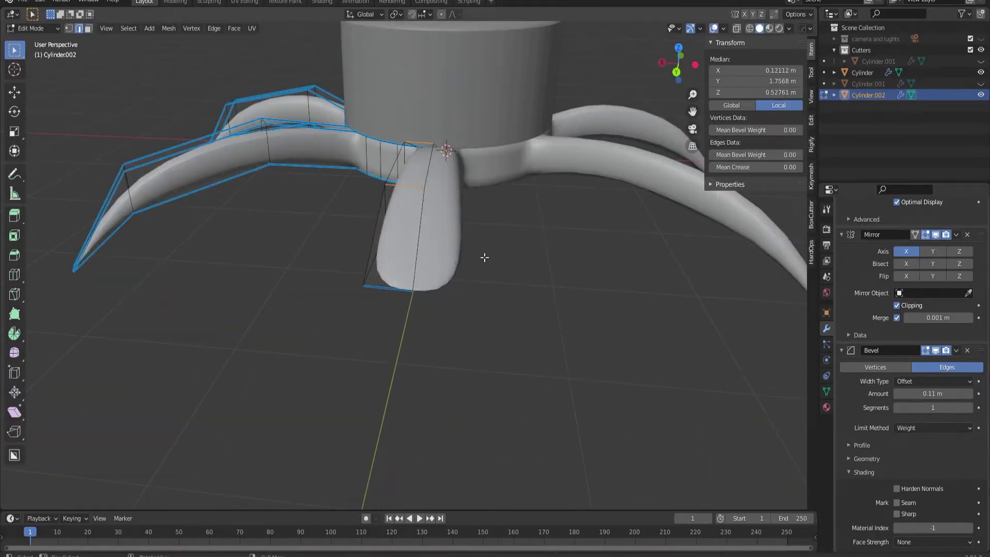
key("s")
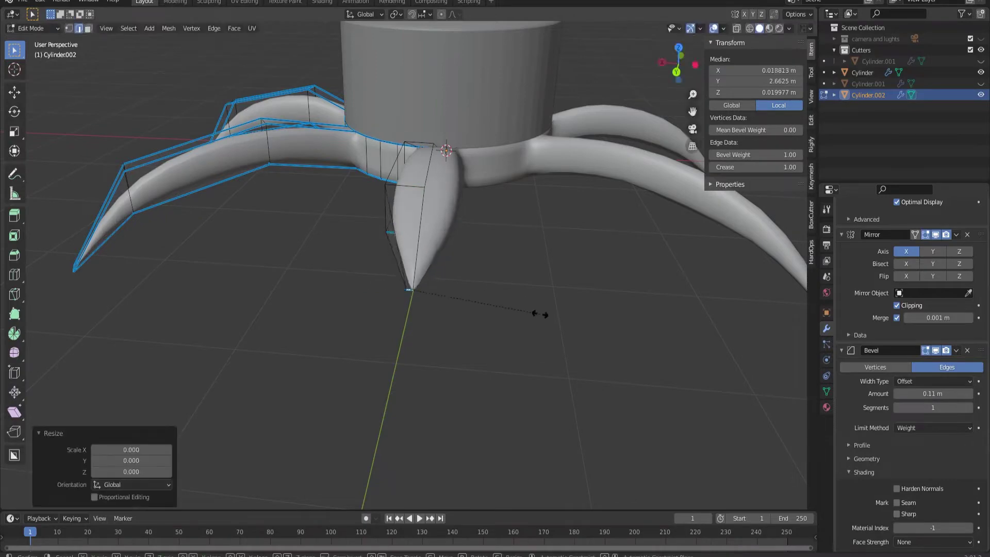
Step: Taper the leg tip with a smooth scale and select an edge near it
mouse_move(540, 314)
middle_mouse_down()
mouse_move(803, 143)
mouse_move(373, 195)
middle_mouse_up()
key("3")
key("s")
mouse_move(447, 46)
middle_mouse_down()
mouse_move(515, 258)
mouse_move(394, 299)
mouse_move(436, 321)
mouse_move(512, 264)
middle_mouse_up()
left_click(530, 277)
key("2")
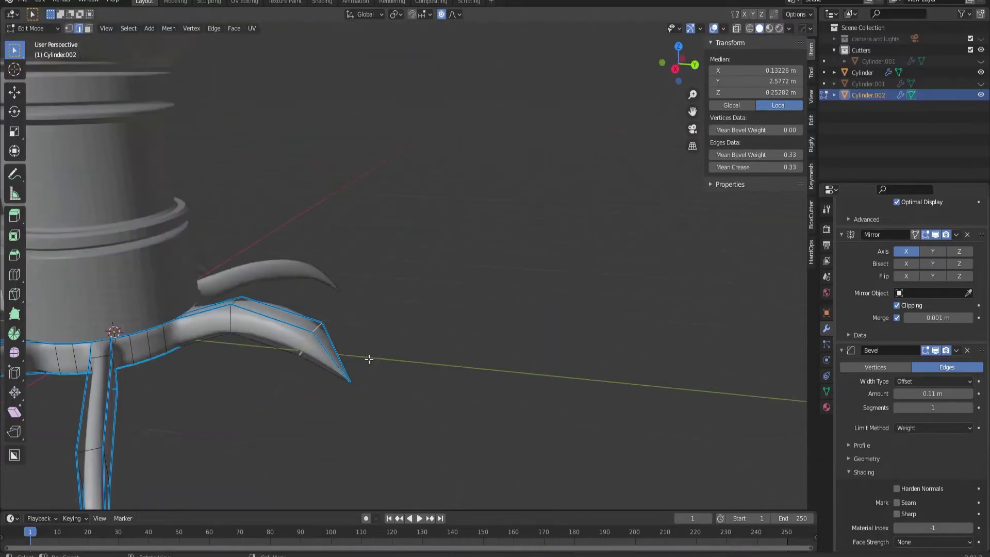
left_click(512, 264)
Step: Bend the leg tip into a claw, leaving the object 6.78 × 7.17 × 1.02 m
middle_click_drag(735, 169, 457, 274)
scroll(456, 274, "up", 5)
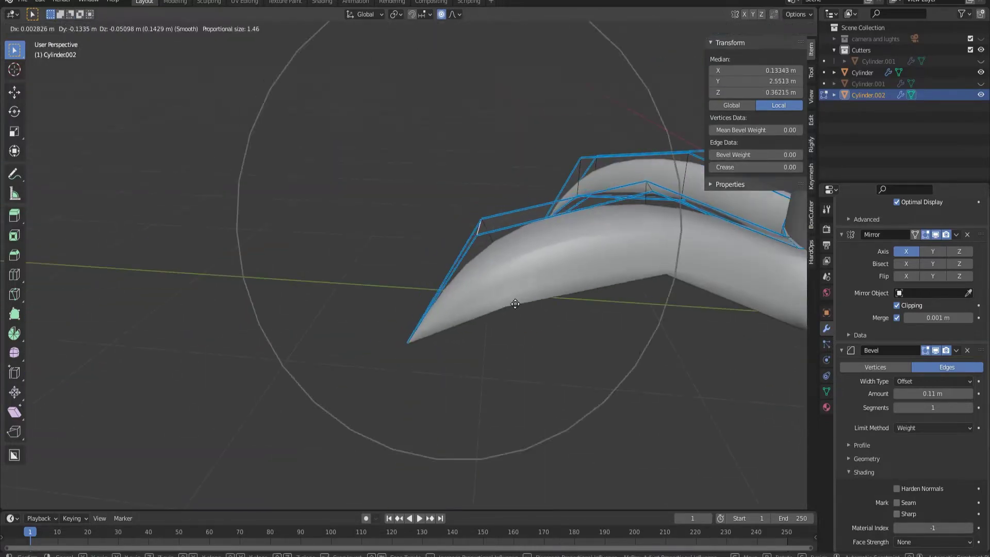
key("alt+a")
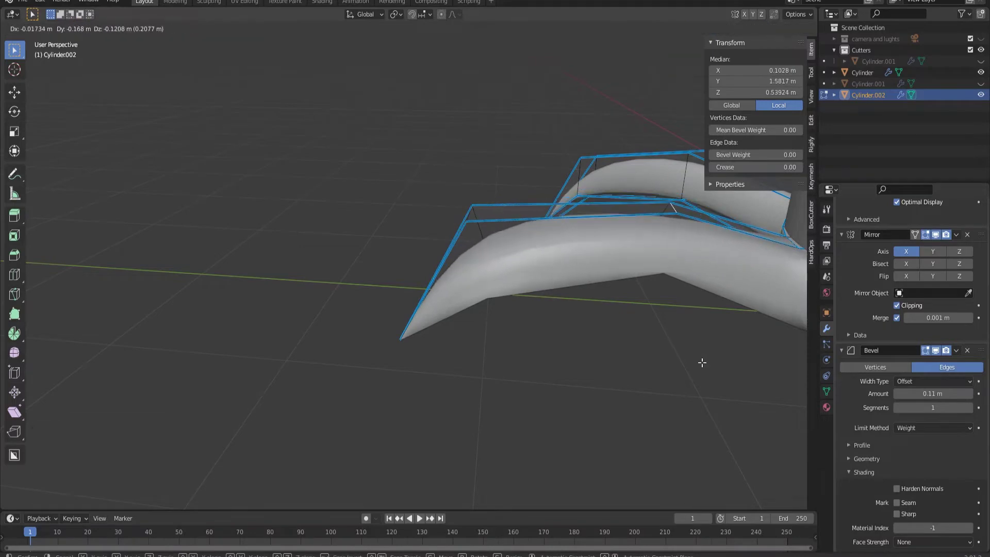
left_click(702, 362)
mouse_move(702, 362)
middle_mouse_down()
mouse_move(438, 372)
mouse_move(467, 177)
middle_mouse_up()
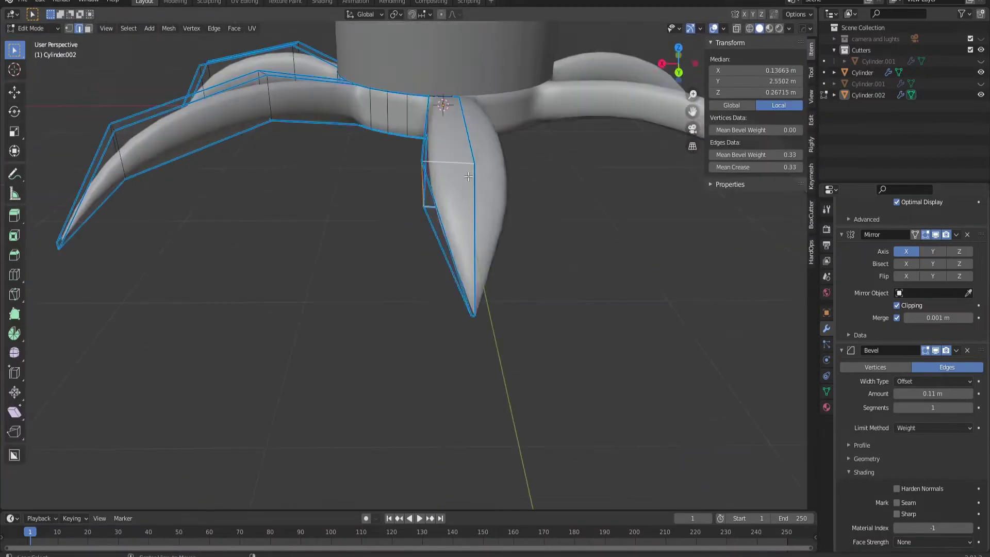
left_click(523, 201)
key("Tab")
scroll(346, 329, "down", 5)
middle_click_drag(346, 330, 471, 318)
Step: Extrude the selected leg faces along their normals
scroll(471, 318, "up", 6)
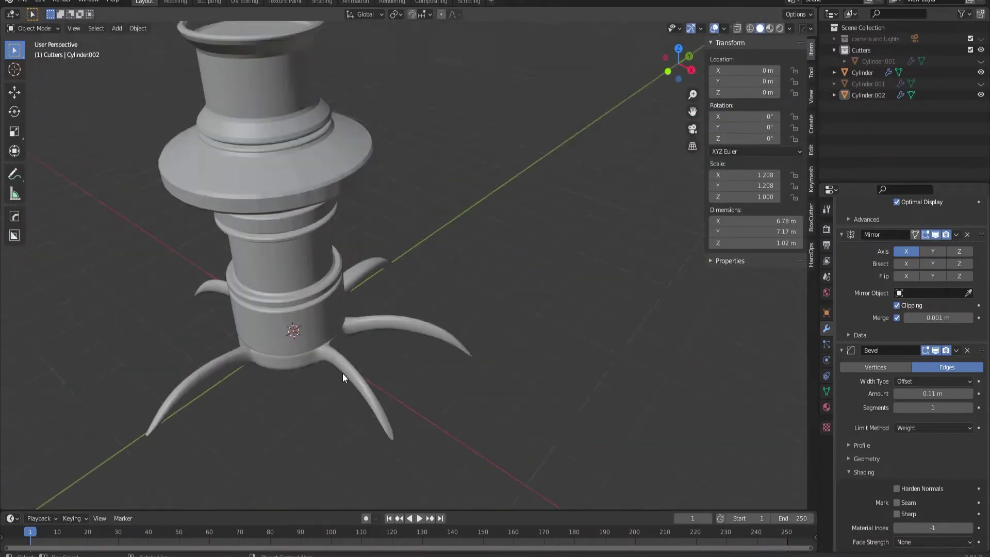
middle_click_drag(342, 372, 568, 414)
key("Tab")
scroll(422, 389, "down", 5)
key("e")
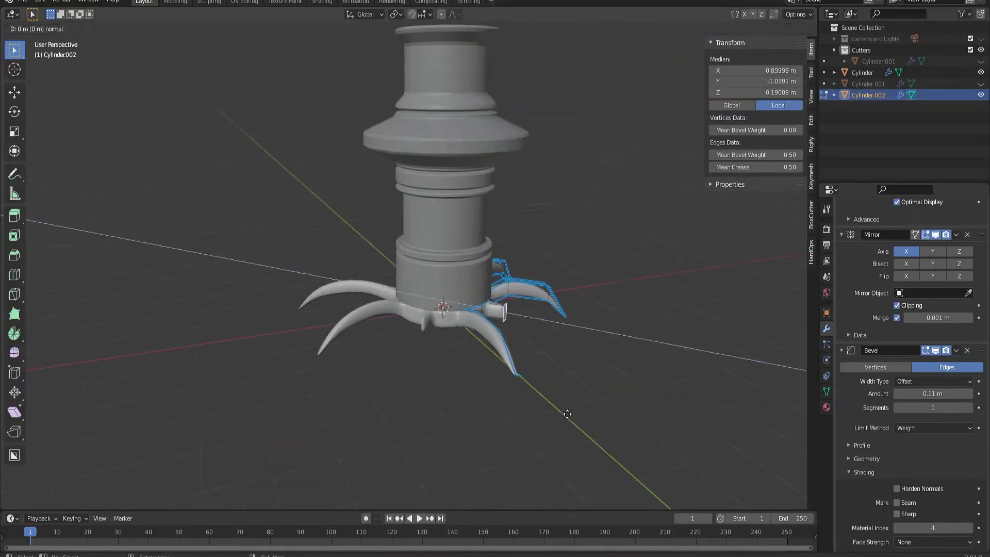
left_click(642, 448)
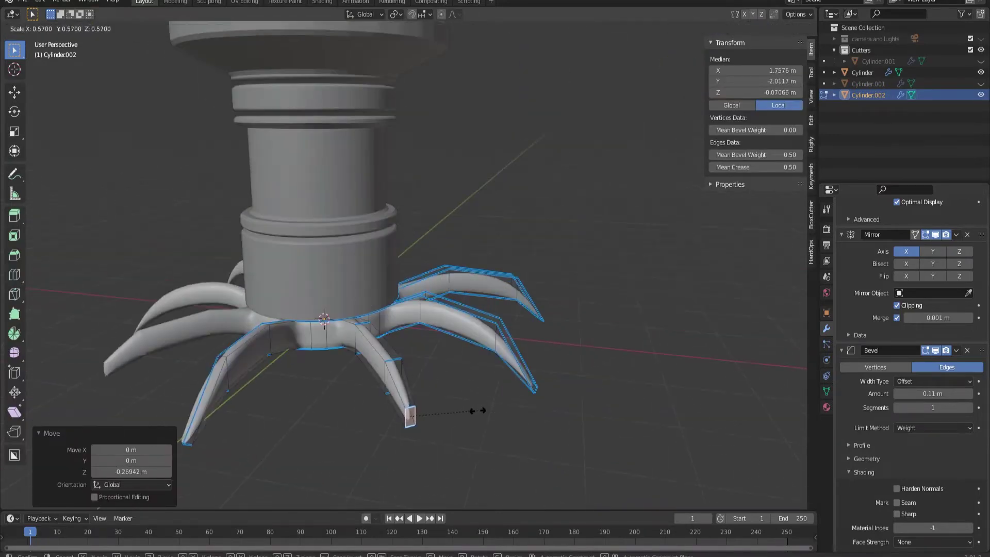
Step: Give the leg base's edges a mean bevel weight of 1.00
scroll(474, 408, "up", 4)
middle_click_drag(453, 309, 350, 307)
left_click(351, 307)
left_click_drag(763, 155, 794, 154)
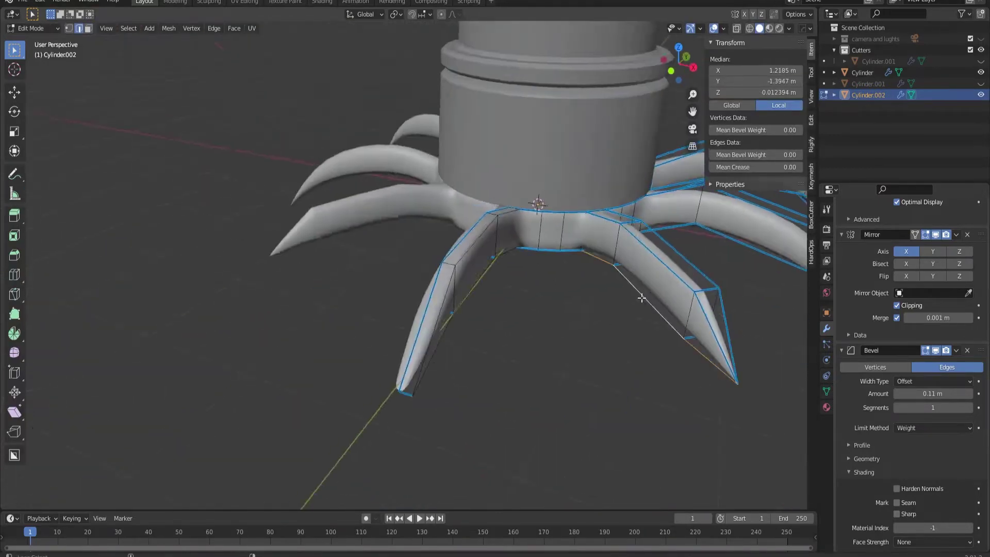
middle_click_drag(619, 257, 671, 216)
key("Tab")
scroll(556, 423, "down", 5)
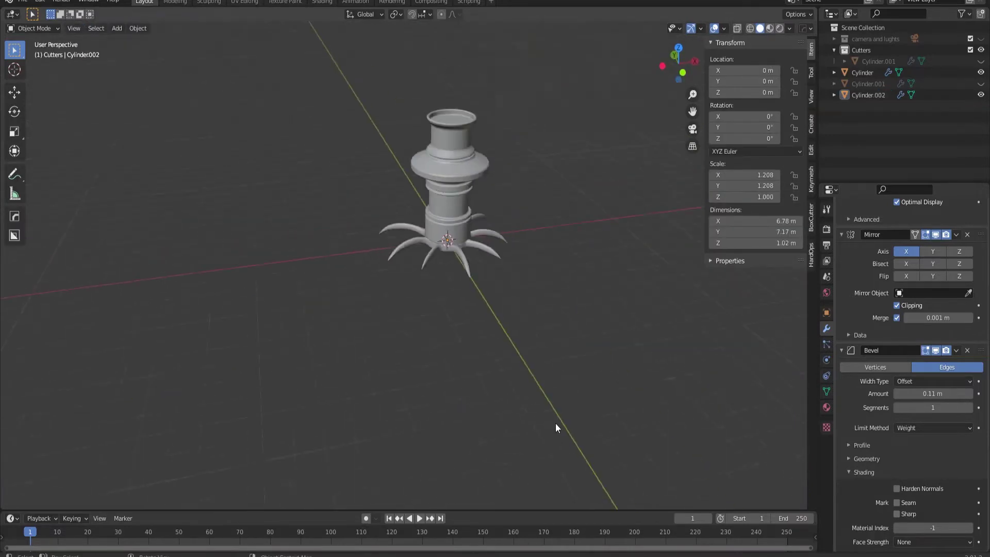
Step: Smoothly reshape the leg in Edit Mode and confirm the adjustment
scroll(515, 438, "up", 2)
middle_click_drag(515, 439, 406, 246)
scroll(445, 428, "up", 5)
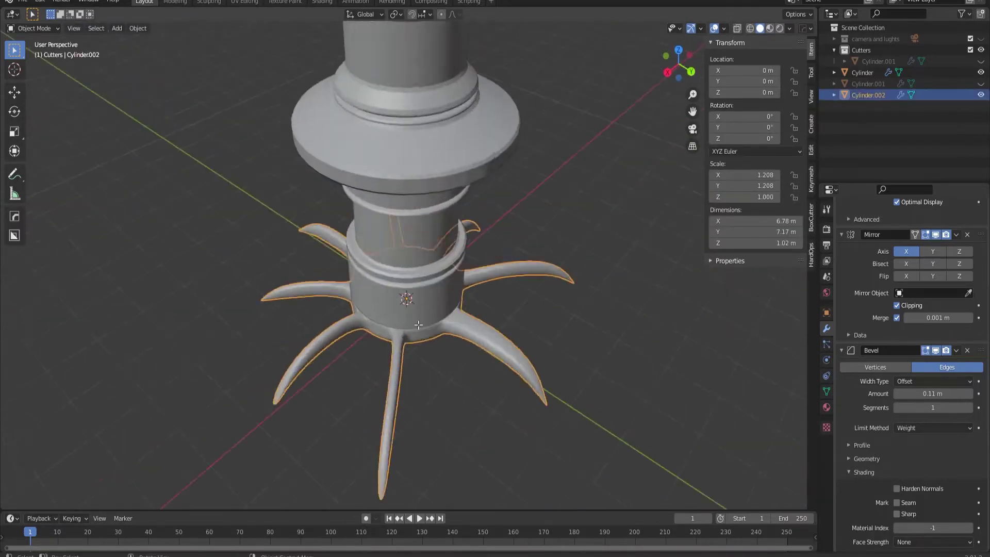
key("Tab")
scroll(454, 443, "down", 2)
scroll(459, 461, "up", 3)
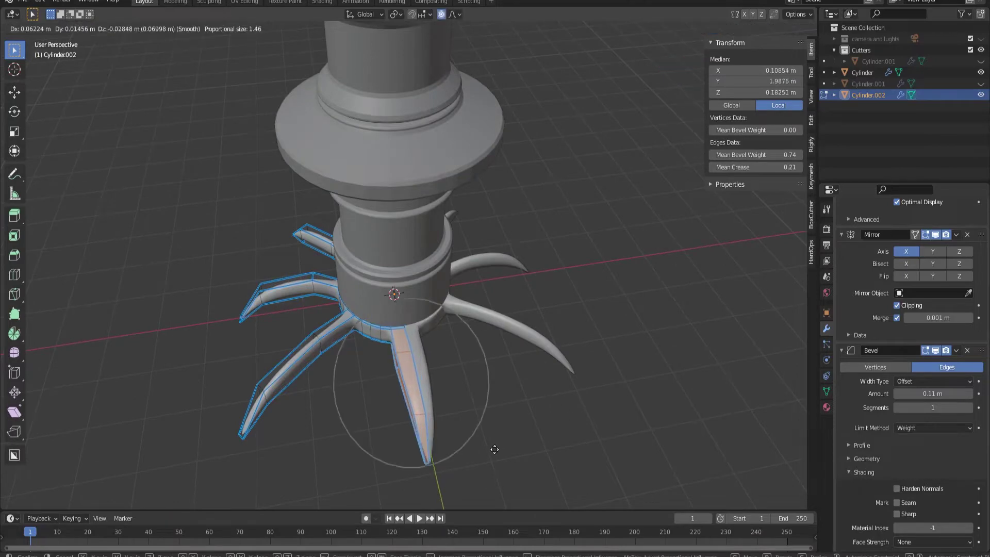
key("Escape")
scroll(464, 447, "down", 3)
left_click(449, 447)
scroll(443, 412, "up", 2)
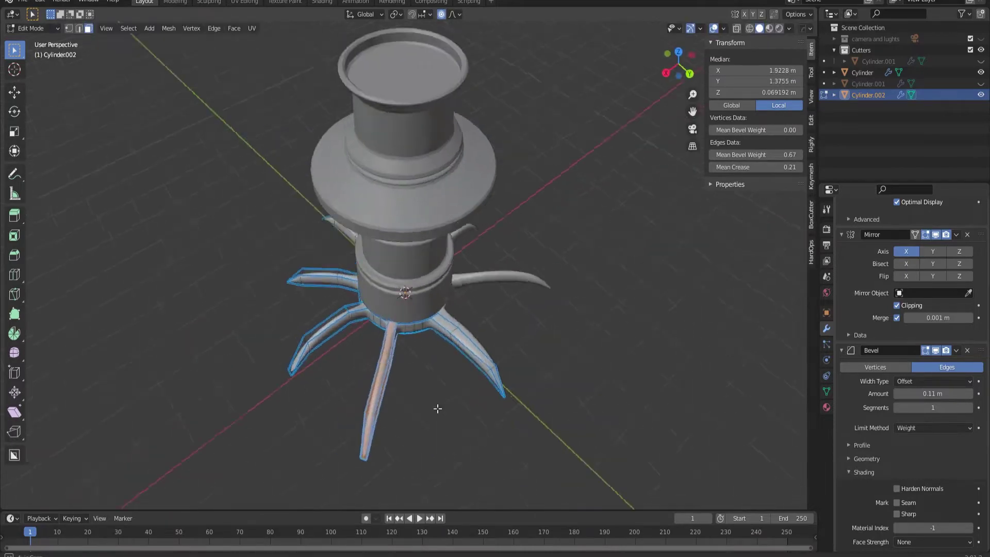
key("Tab")
Step: Extrude a small face from the base ring and lower it
scroll(584, 371, "down", 4)
scroll(525, 311, "up", 4)
scroll(382, 331, "up", 3)
scroll(382, 335, "down", 4)
key("Tab")
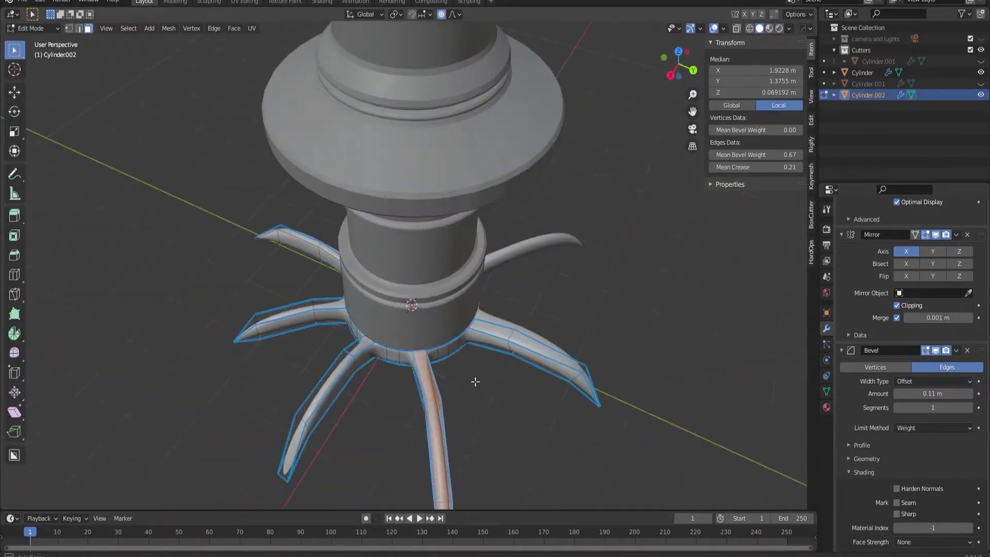
key("Tab")
scroll(454, 342, "up", 3)
key("Tab")
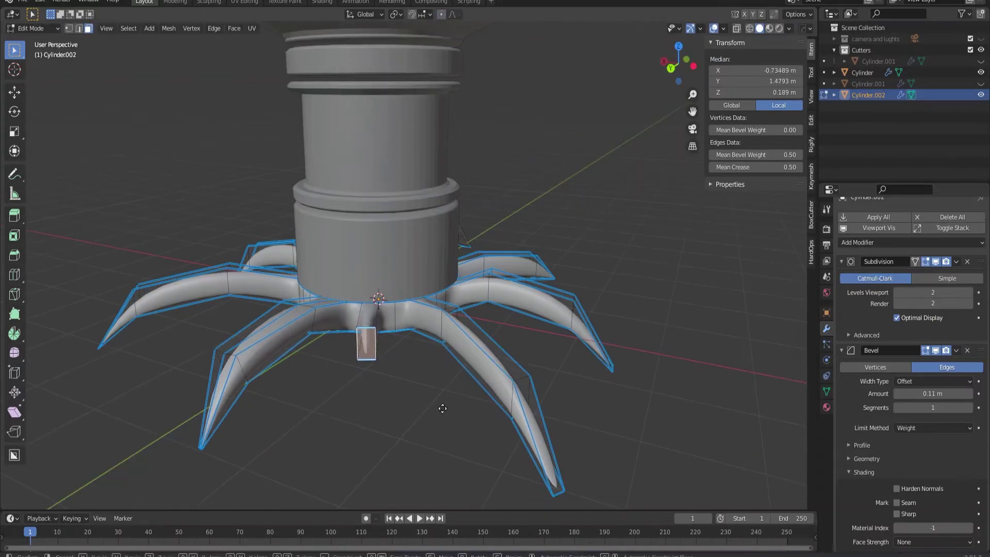
left_click(443, 409)
mouse_move(442, 409)
middle_mouse_down()
mouse_move(382, 436)
mouse_move(453, 469)
mouse_move(400, 413)
middle_mouse_up()
left_click(358, 482)
Step: Scale the extruded face along X to narrow its width
scroll(352, 452, "down", 2)
scroll(400, 414, "up", 2)
key("s")
key("x")
left_click(472, 422)
Step: Move a small ring face up along Z to form a spike
middle_click_drag(472, 421, 466, 373)
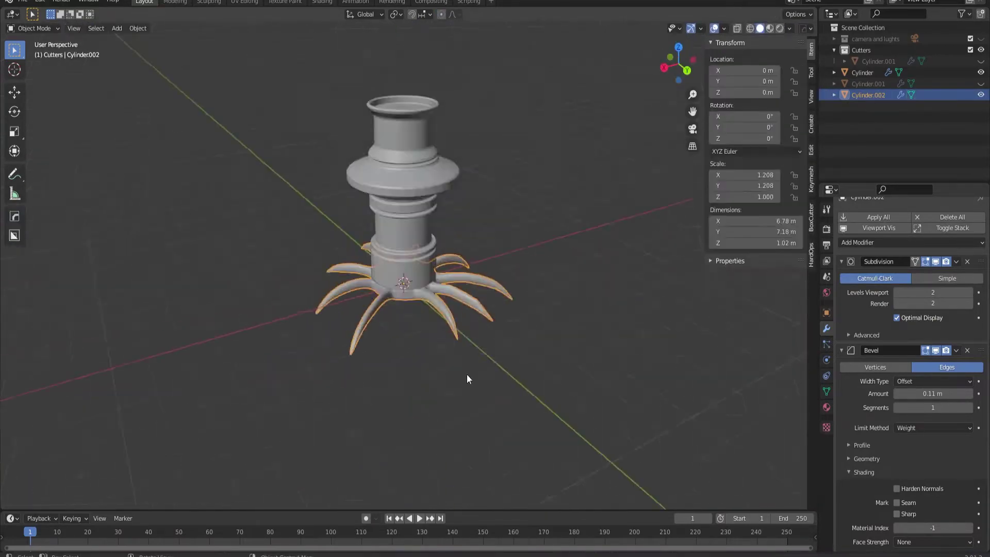
scroll(466, 373, "up", 3)
left_click(403, 331)
middle_click_drag(391, 453, 393, 423)
key("g")
key("z")
left_click(397, 391)
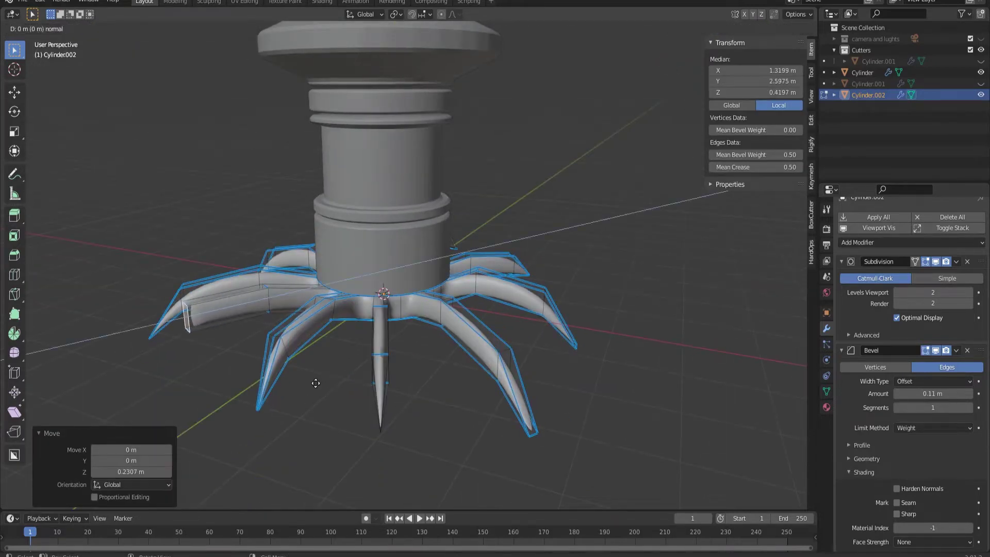
key("Escape")
key("Tab")
Step: In front orthographic view, box-select one half of the leg ring mesh
scroll(380, 397, "down", 2)
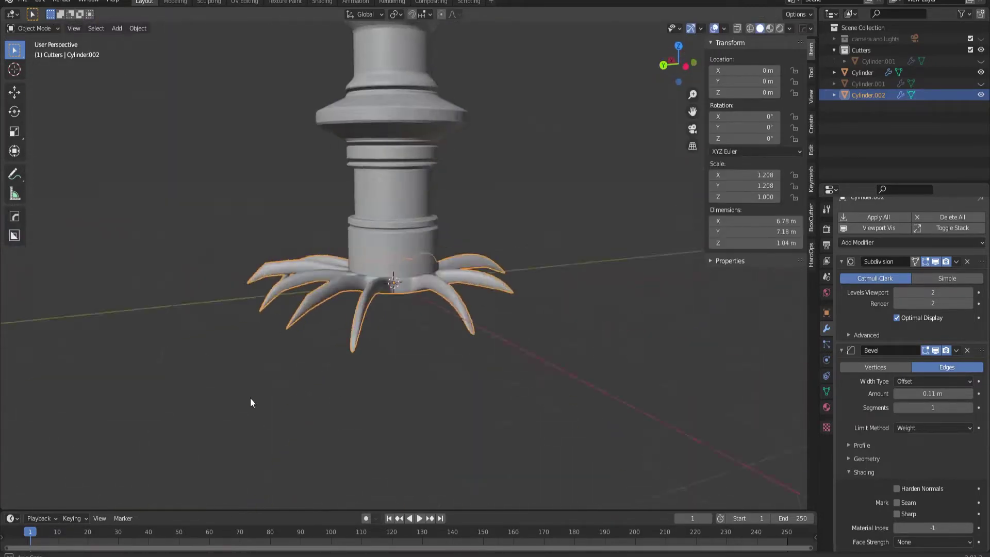
middle_click_drag(250, 398, 438, 401)
scroll(390, 352, "up", 5)
middle_click_drag(390, 351, 390, 253)
scroll(390, 253, "down", 1)
key("Tab")
key("KP_1")
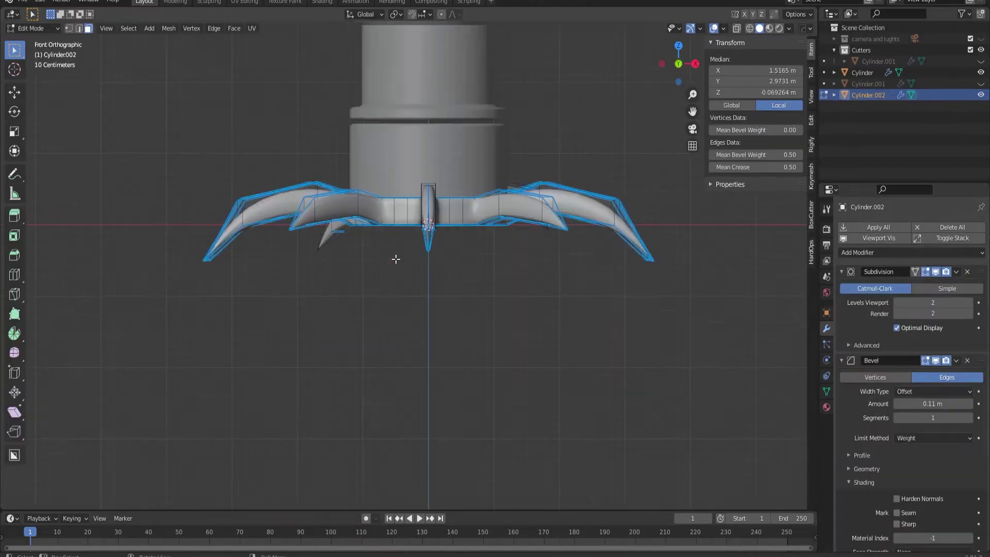
scroll(480, 213, "up", 2)
left_click_drag(551, 258, 613, 325)
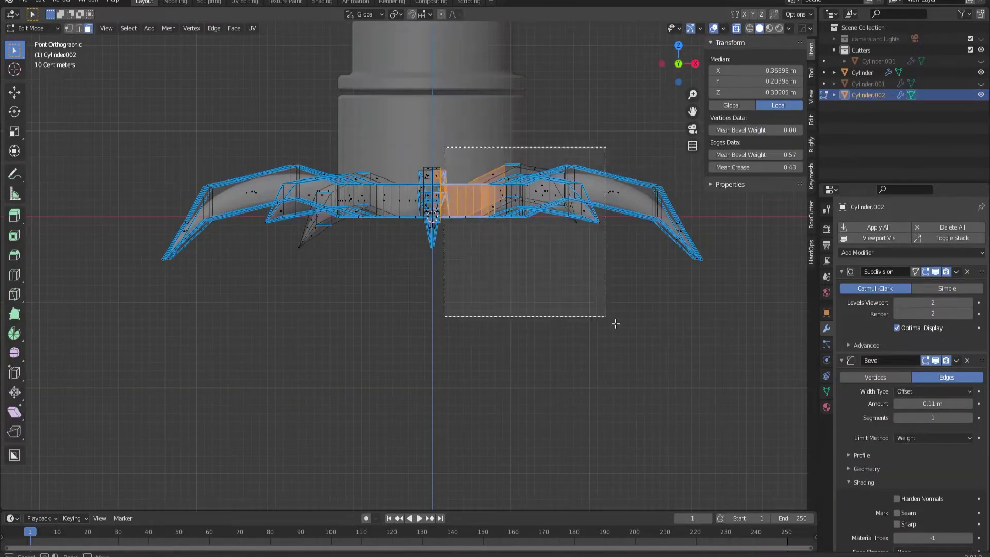
middle_click_drag(612, 325, 449, 272)
key("KP_1")
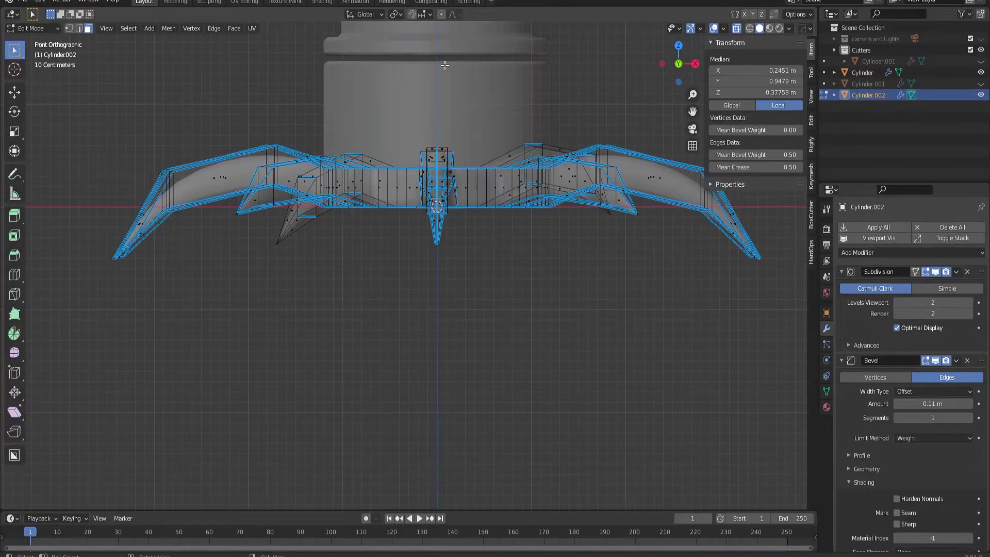
left_click_drag(444, 65, 750, 386)
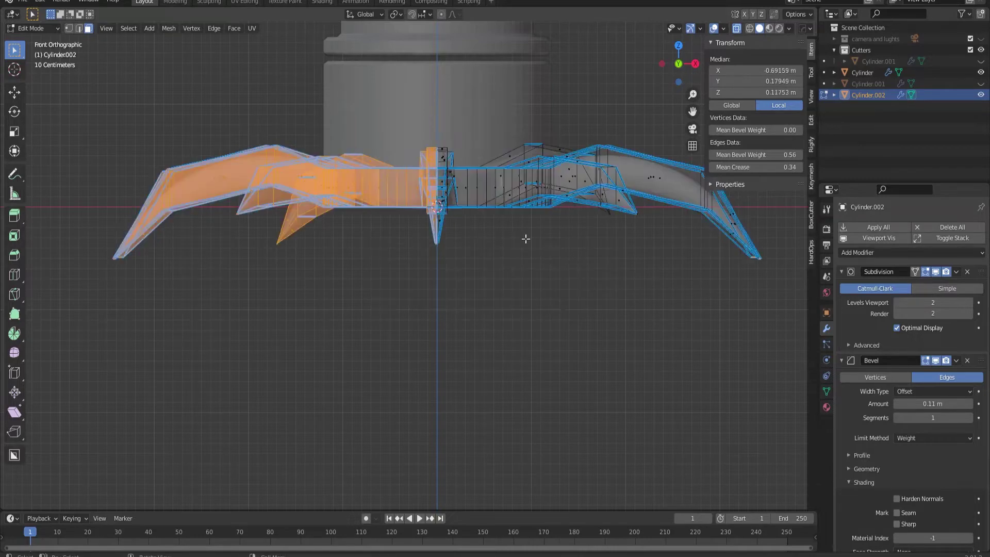
Step: Return to Object Mode and browse the modifier list without adding one
key("Tab")
middle_click_drag(521, 236, 449, 322)
left_click(913, 252)
left_click(493, 389)
Step: Delete the lower leg's faces while keeping its edges
middle_click_drag(493, 394, 478, 296)
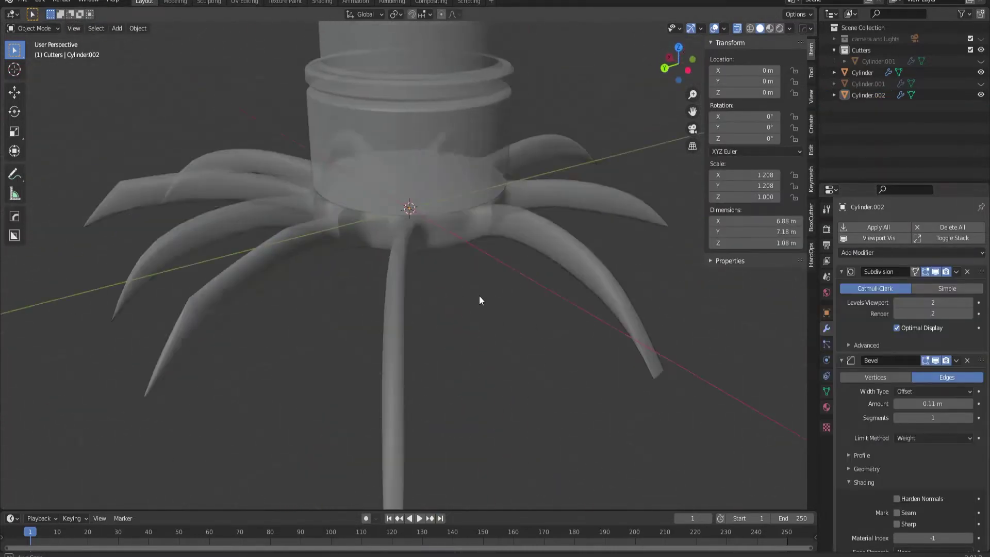
scroll(404, 353, "down", 3)
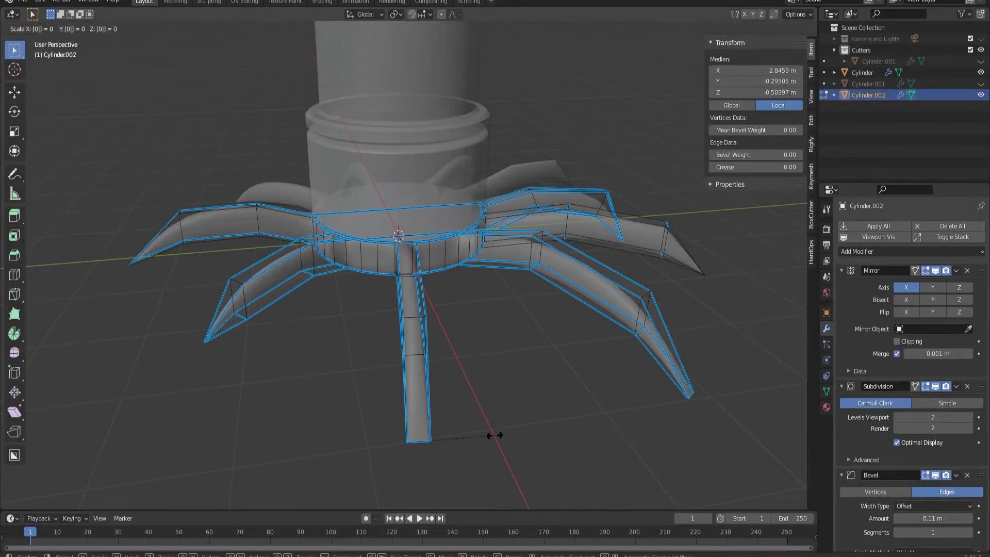
scroll(424, 433, "up", 3)
key("s")
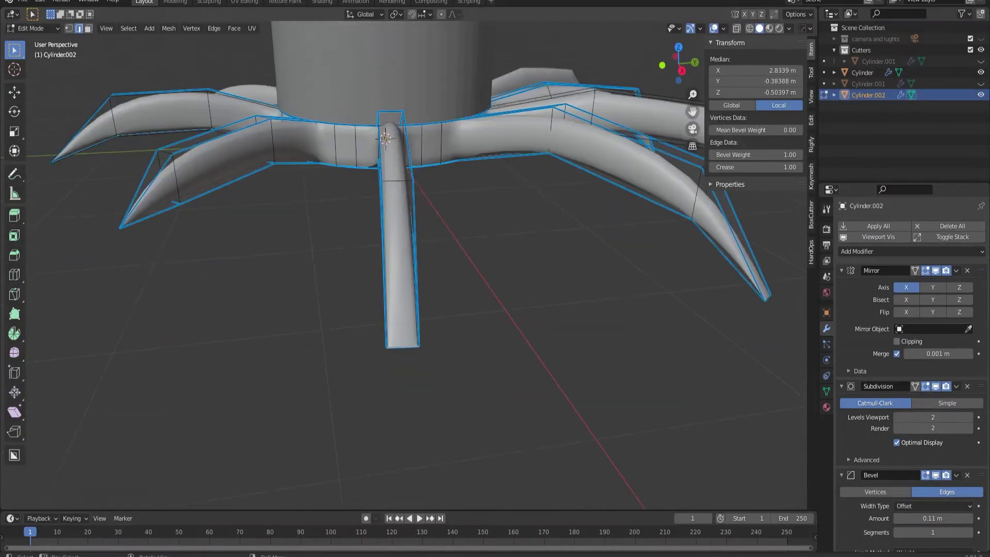
right_click(361, 350)
left_click(360, 349)
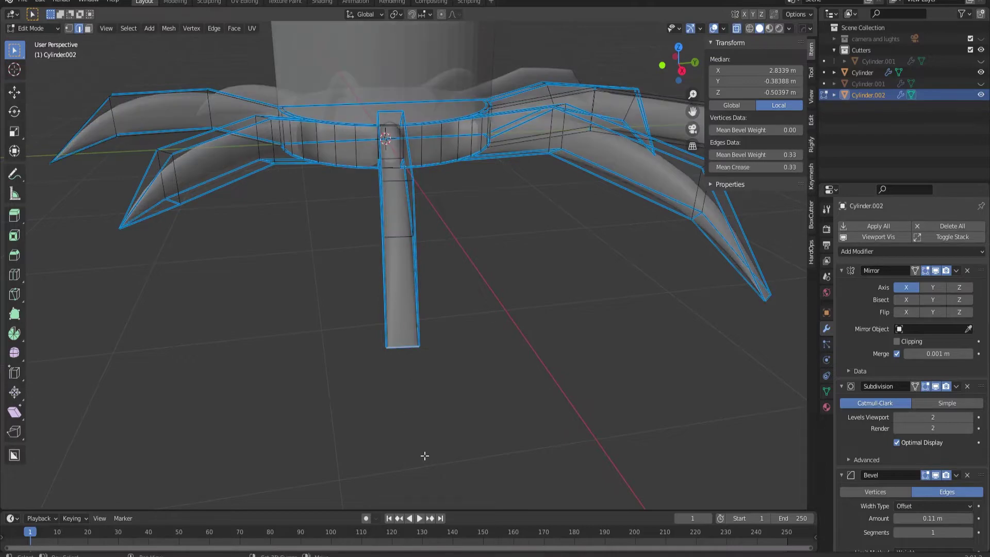
Step: Scale part of the lower leg and move its edge along Z
left_click_drag(434, 365, 457, 484)
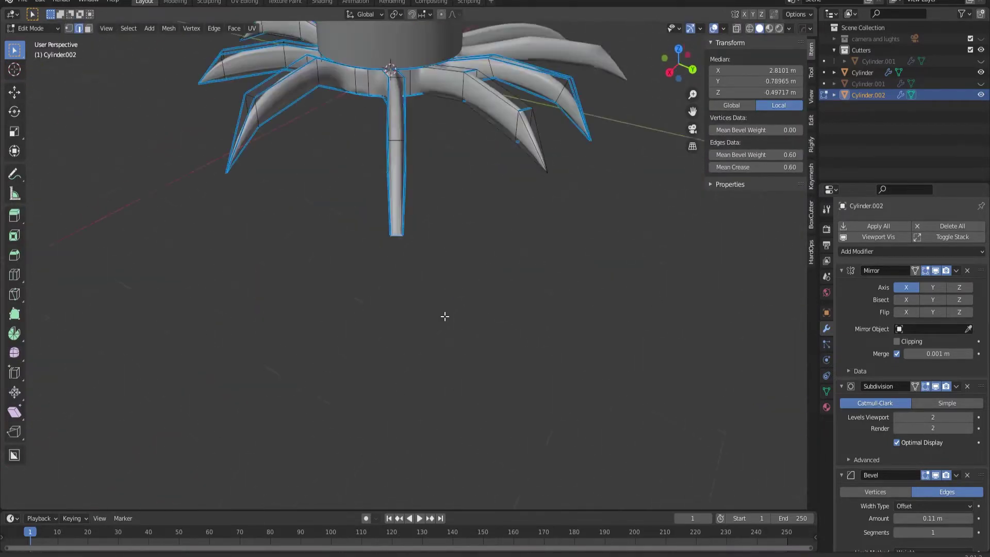
key("s")
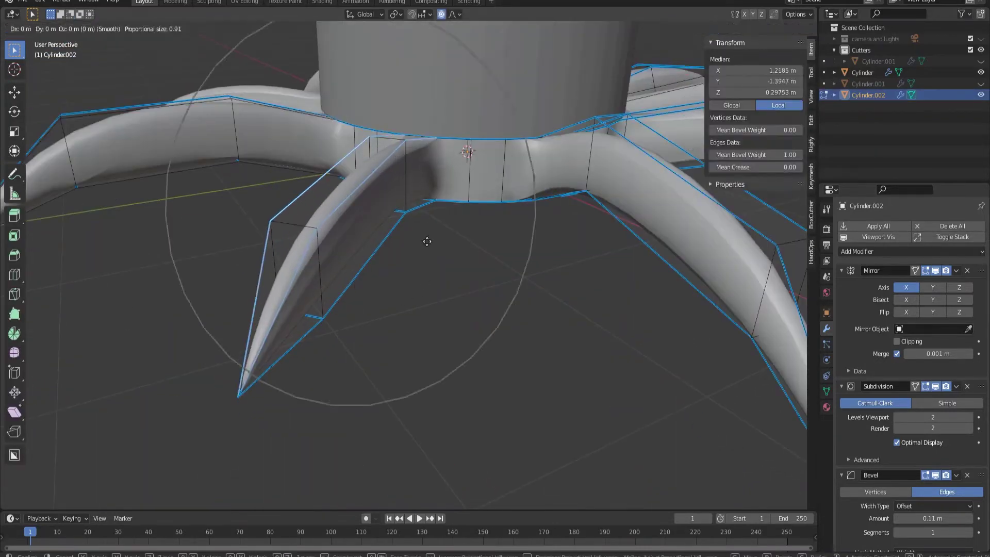
key("g")
key("z")
left_click(392, 133)
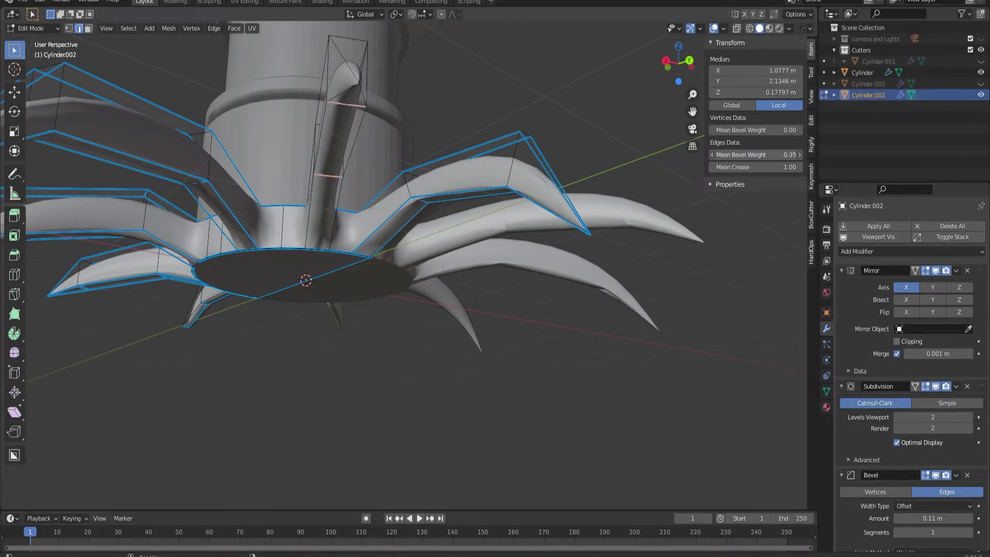
scroll(306, 280, "down", 5)
mouse_move(306, 280)
middle_mouse_down()
mouse_move(283, 366)
mouse_move(387, 281)
middle_mouse_up()
scroll(283, 366, "down", 3)
key("Tab")
Step: Clear the bevel weight to 0 on the selected spike edges
mouse_move(348, 384)
middle_mouse_down()
mouse_move(373, 395)
mouse_move(400, 213)
middle_mouse_up()
key("Tab")
key("BackSpace")
middle_click_drag(412, 257, 299, 125)
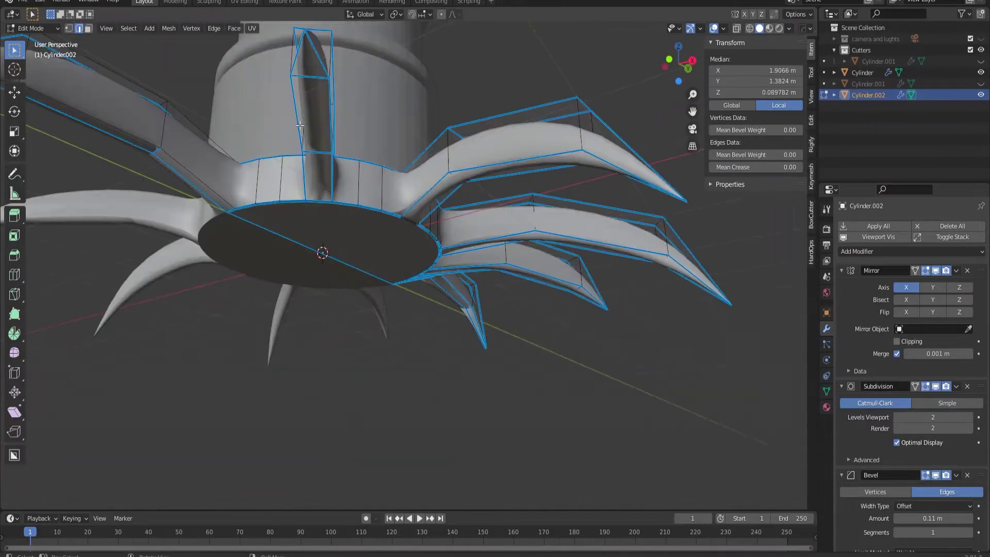
mouse_move(412, 248)
middle_mouse_down()
mouse_move(438, 235)
mouse_move(308, 430)
mouse_move(379, 201)
mouse_move(326, 400)
middle_mouse_up()
key("Tab")
key("Tab")
key("Tab")
Step: Turn on Y-axis mirroring, and Z, in the legs' Mirror modifier
scroll(446, 344, "up", 3)
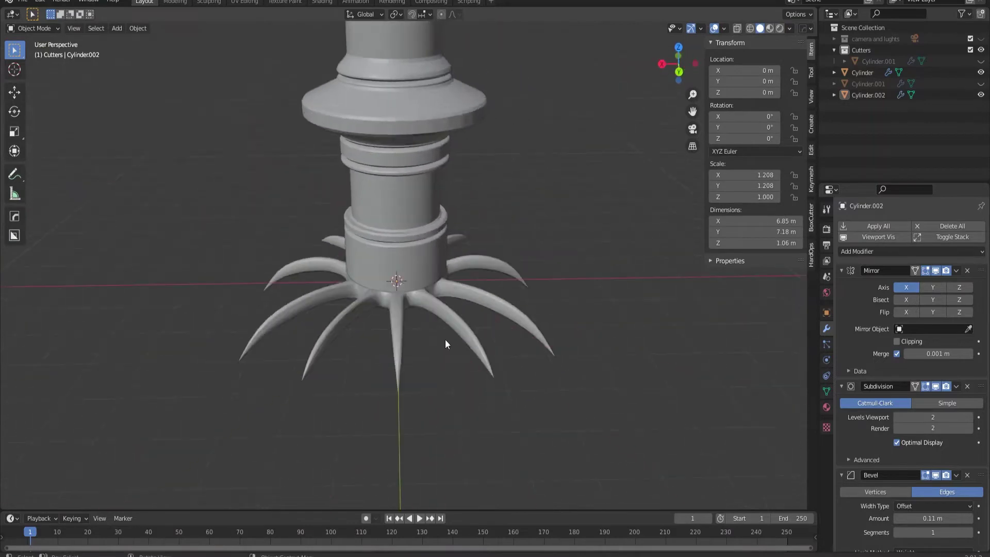
scroll(446, 344, "down", 2)
mouse_move(445, 344)
middle_mouse_down()
mouse_move(523, 437)
mouse_move(281, 413)
mouse_move(463, 407)
middle_mouse_up()
scroll(523, 437, "up", 2)
left_click(959, 287)
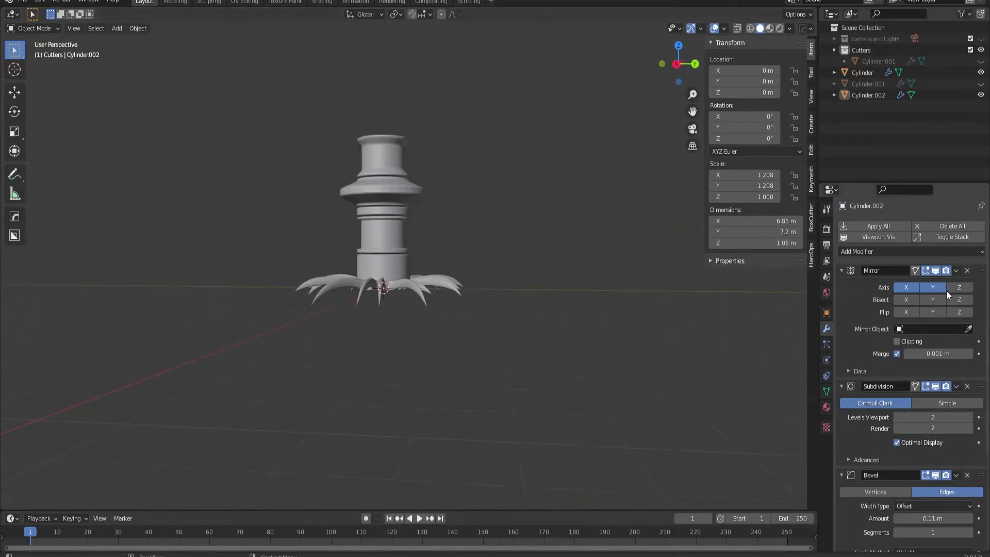
left_click(931, 289)
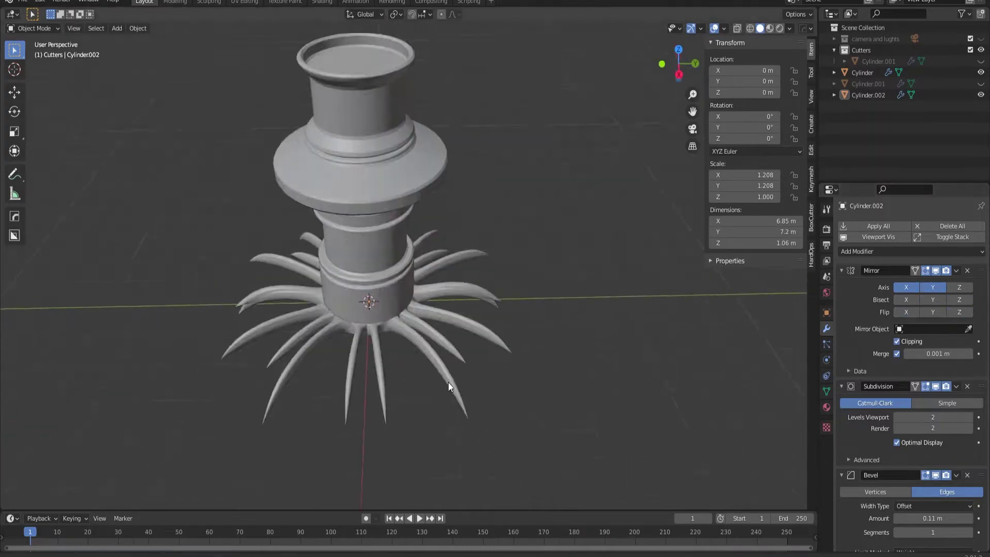
middle_click_drag(448, 382, 558, 368)
scroll(458, 324, "up", 3)
Step: Delete the selected claw edges and clear the selection in X-ray view
key("Tab")
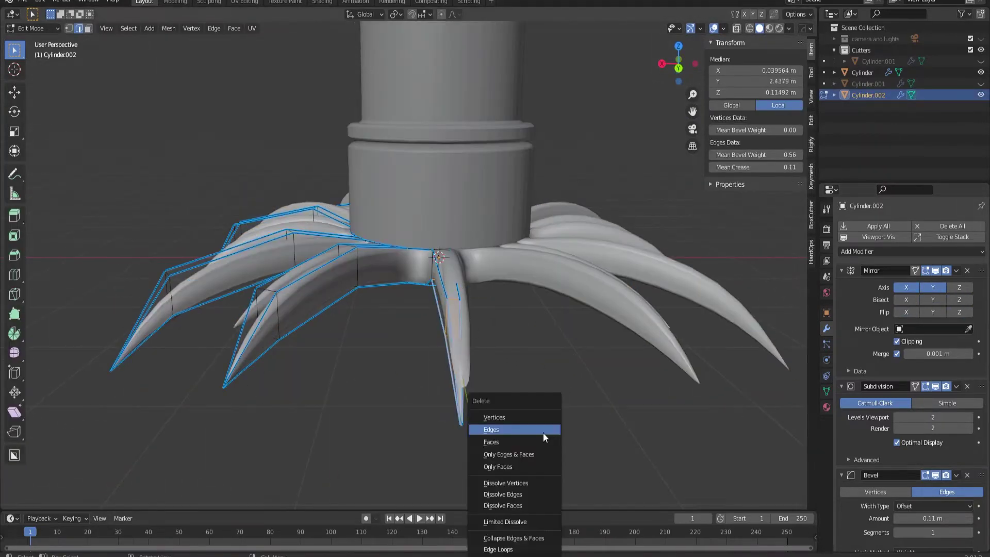
left_click(543, 430)
middle_click_drag(543, 437, 490, 471)
key("alt+z")
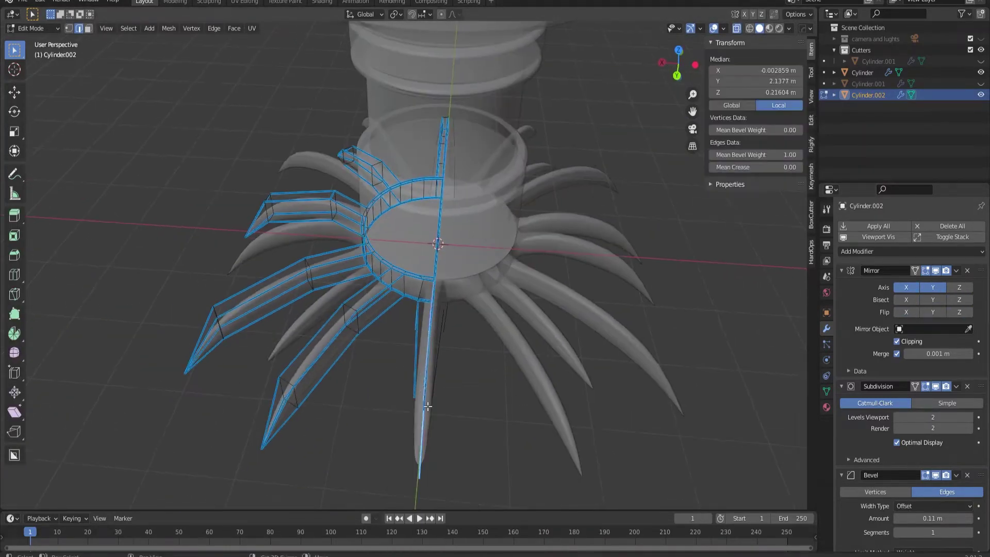
key("alt+a")
Step: Select all, try a scale and cancel it, then turn X-ray off
mouse_move(428, 407)
middle_mouse_down()
mouse_move(382, 429)
mouse_move(402, 436)
middle_mouse_up()
scroll(402, 436, "down", 3)
scroll(402, 436, "up", 5)
key("a")
key("s")
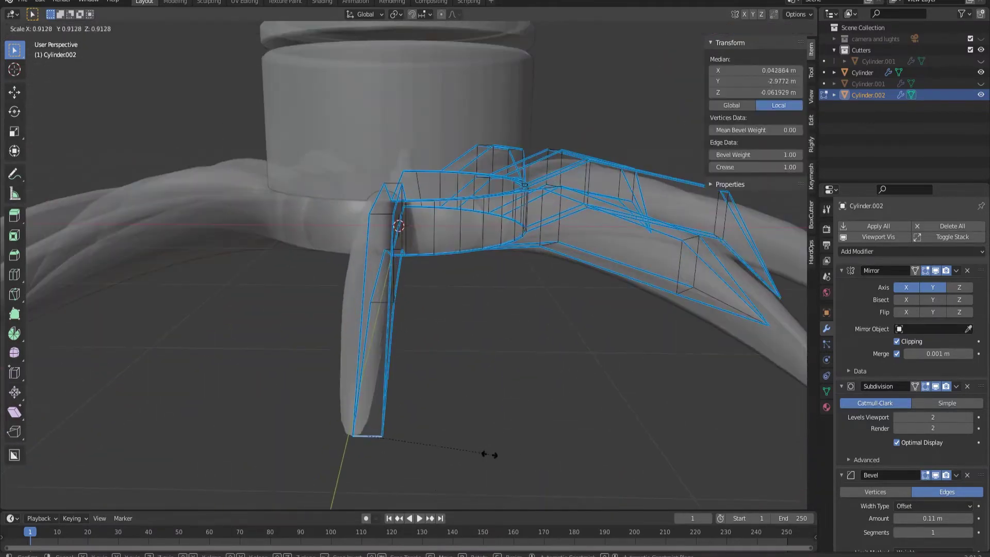
key("Escape")
key("alt+z")
scroll(307, 338, "down", 5)
scroll(324, 270, "up", 6)
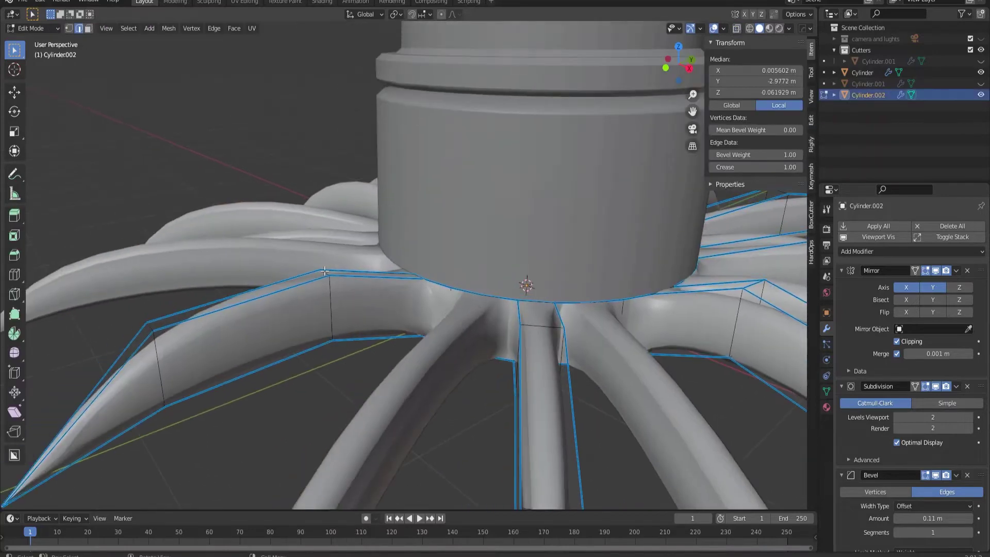
key("Escape")
scroll(296, 385, "down", 5)
scroll(296, 384, "up", 6)
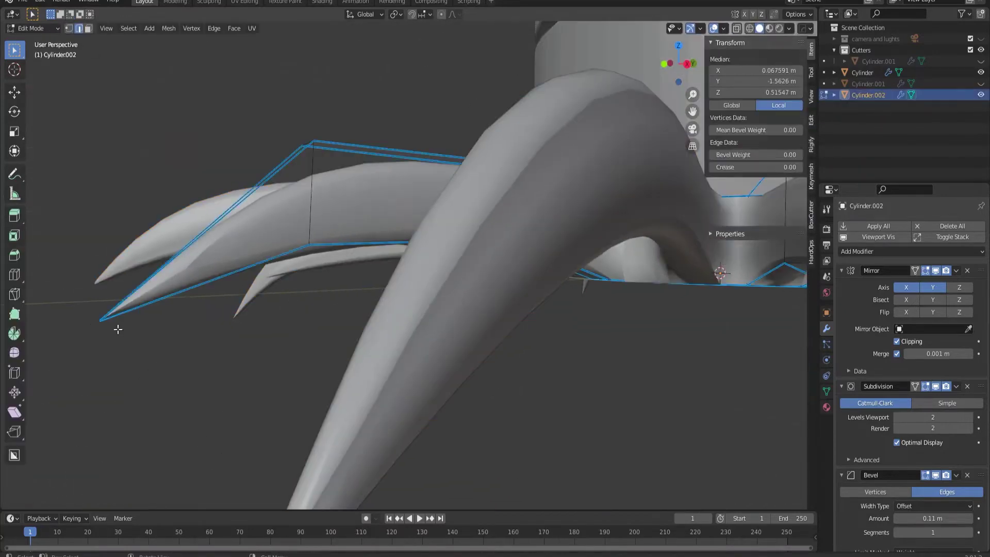
Step: Merge a claw's two tip vertices at the last selected one
middle_click_drag(296, 385, 319, 376)
left_click(319, 374)
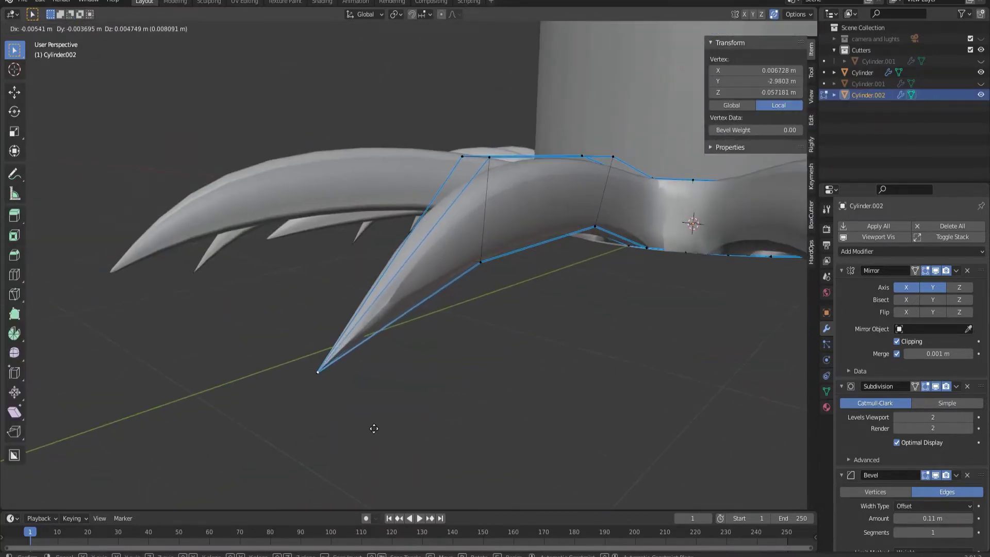
left_click(373, 429)
key("m")
scroll(361, 433, "up", 4)
scroll(422, 422, "down", 4)
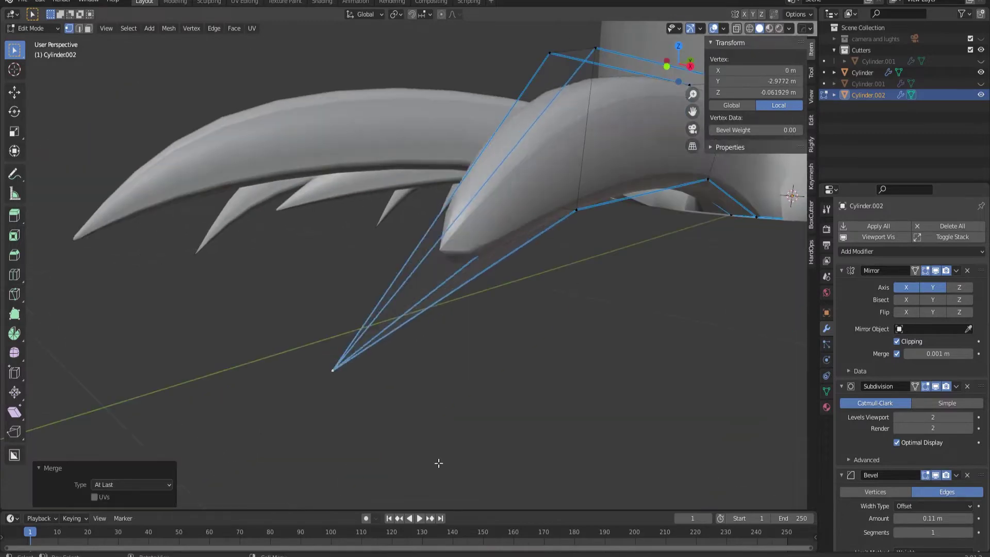
Step: Edge-slide the claw's edge loop to a new position
middle_click_drag(438, 463, 287, 262)
key("ctrl+e")
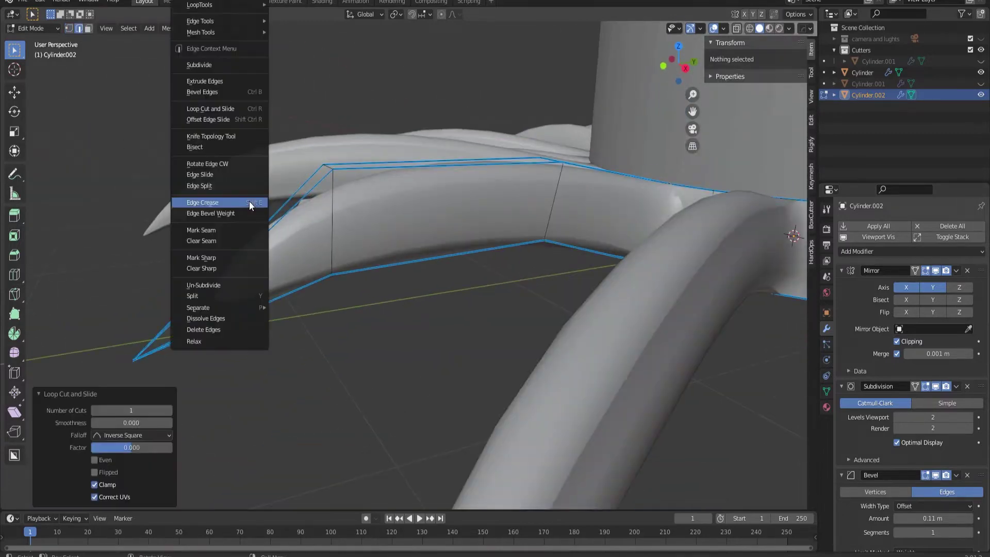
left_click(249, 202)
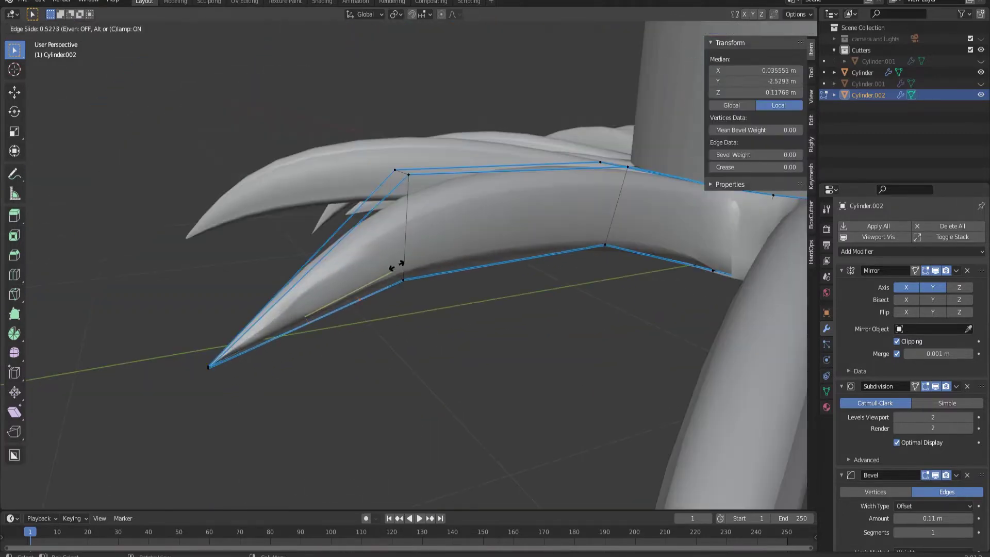
left_click(396, 265)
scroll(396, 265, "down", 3)
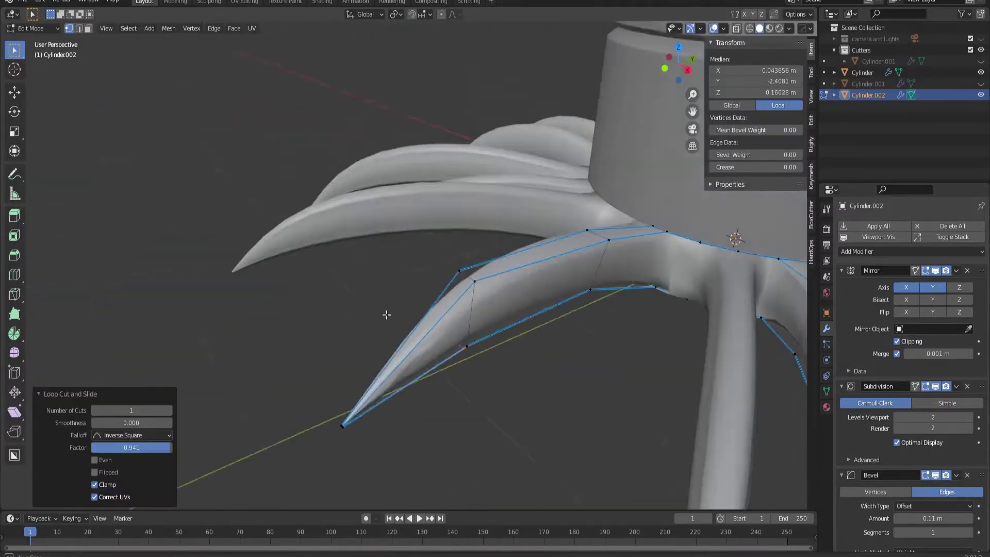
middle_click_drag(371, 330, 366, 371)
Step: Dissolve the selected claw edges
key("Tab")
scroll(364, 386, "down", 3)
scroll(381, 342, "up", 6)
key("Tab")
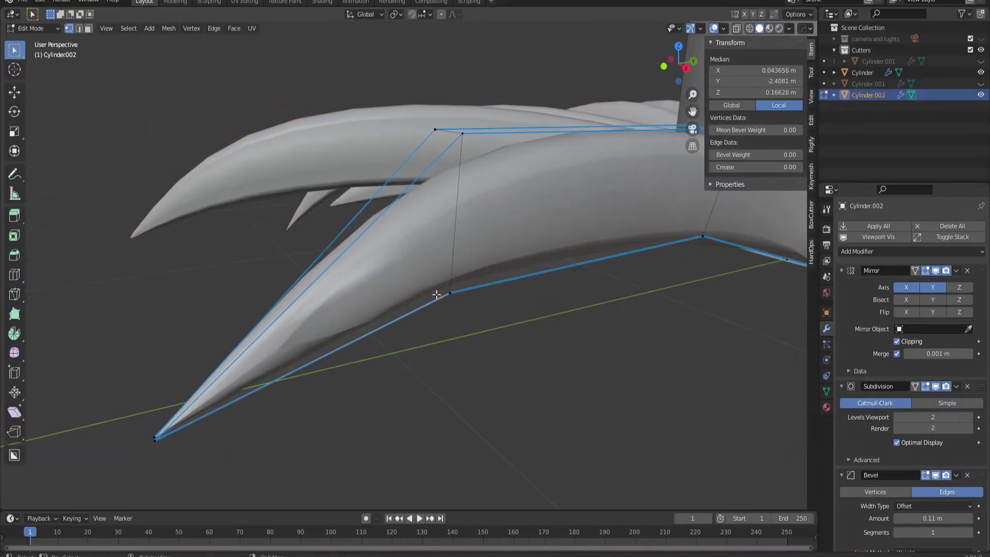
key("ctrl+x")
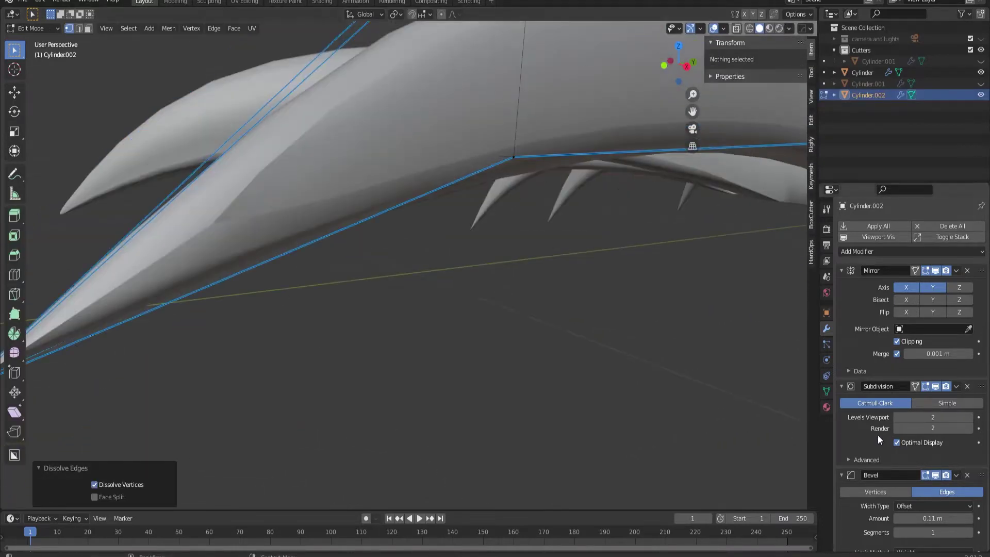
Step: Expand the Bevel modifier's Shading and Geometry settings panels
scroll(878, 438, "down", 3)
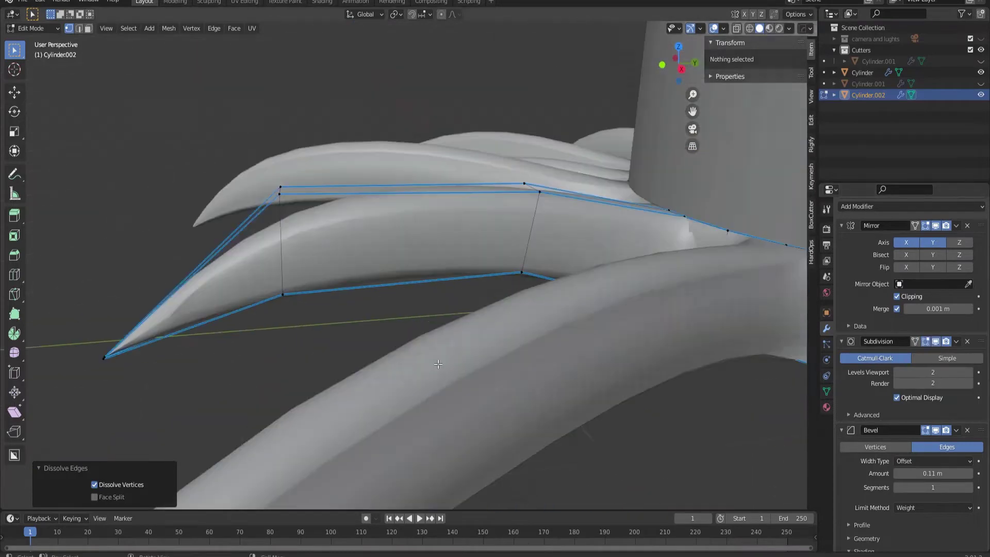
scroll(879, 438, "down", 3)
left_click(862, 484)
scroll(852, 412, "down", 5)
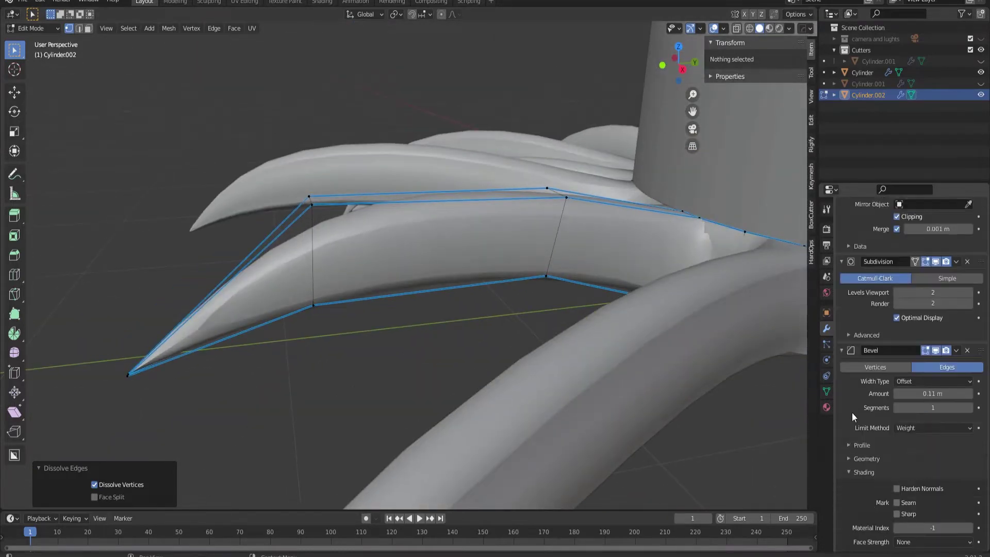
left_click(909, 393)
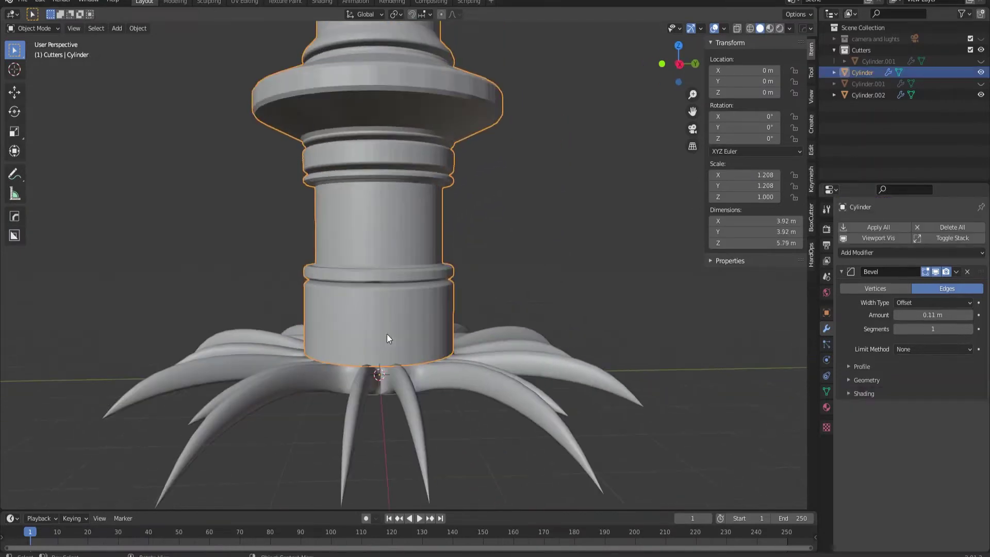
Step: Add a new plane cutter and scale it in Edit Mode
key("shift+a")
left_click(401, 237)
key("Tab")
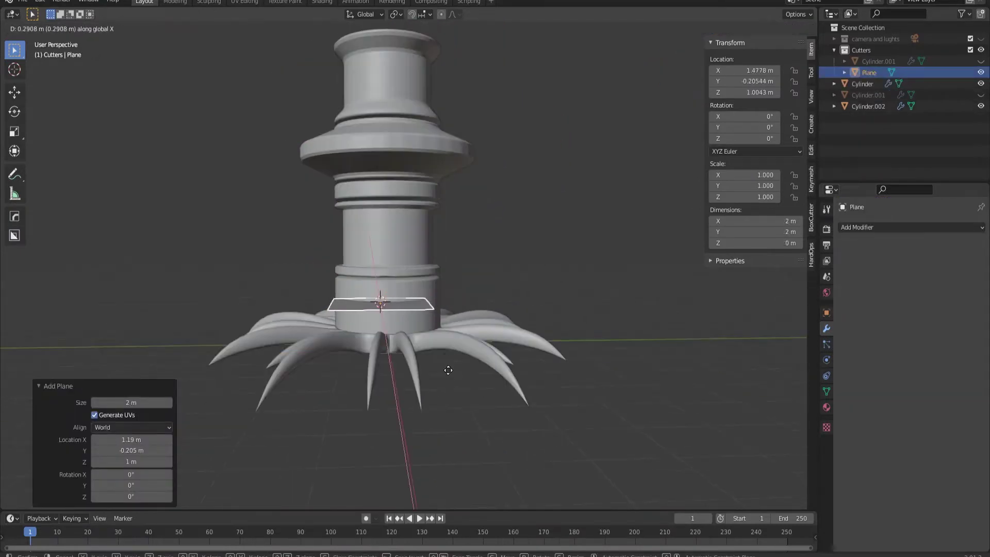
key("s")
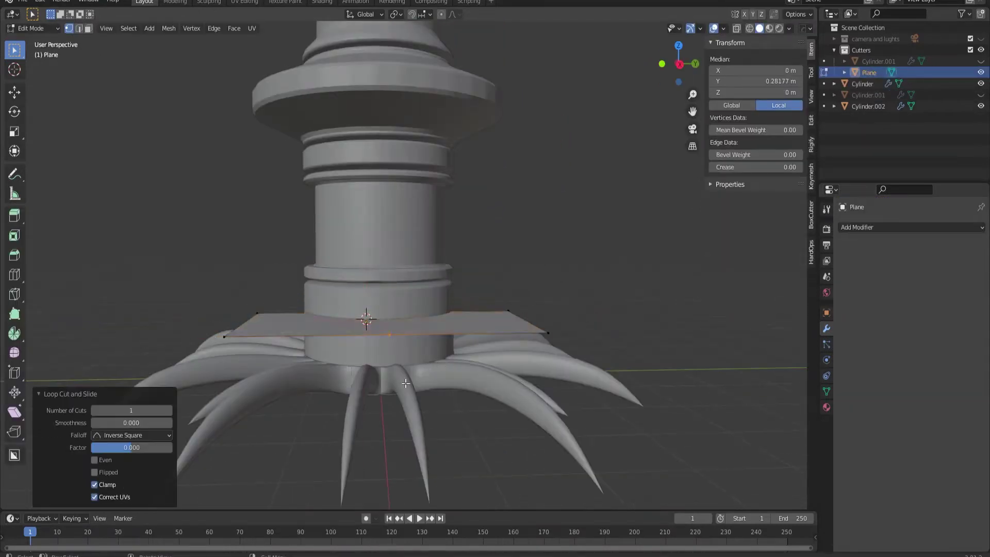
Step: Move the plane's edges and peak vertex to fold it into a pointed peak
left_click(213, 320)
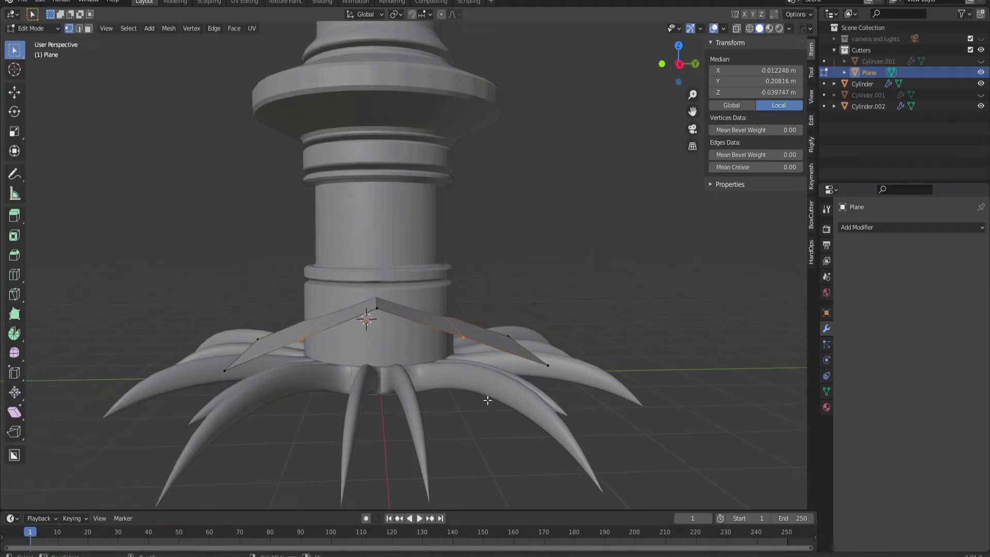
key("g")
left_click(409, 409)
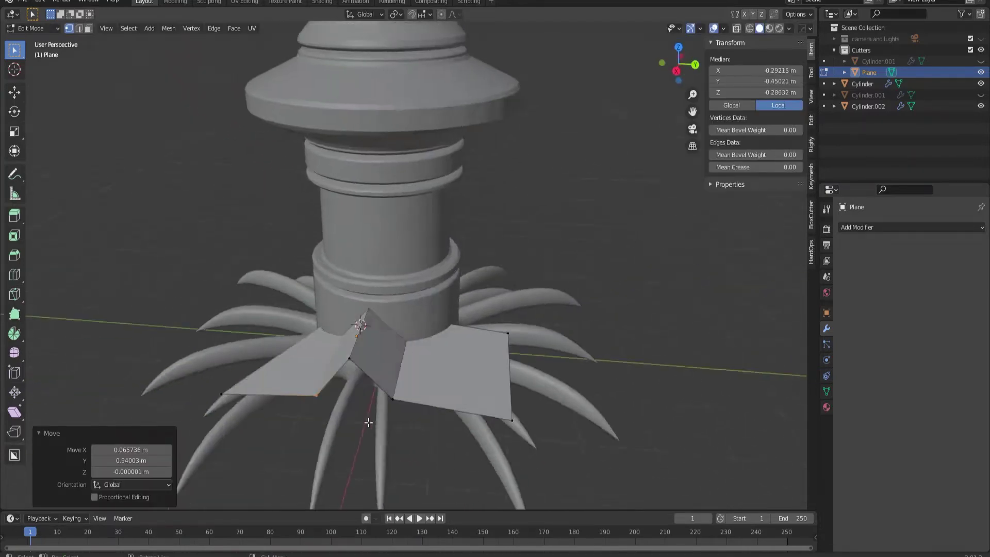
middle_click_drag(409, 409, 248, 408)
left_click(248, 408)
left_click(358, 449)
mouse_move(359, 449)
middle_mouse_down()
mouse_move(379, 444)
mouse_move(506, 347)
mouse_move(413, 426)
mouse_move(584, 398)
middle_mouse_up()
key("Tab")
Step: Mark the folded plane as a Boolean cutter and select the column base
key("ctrl+minus")
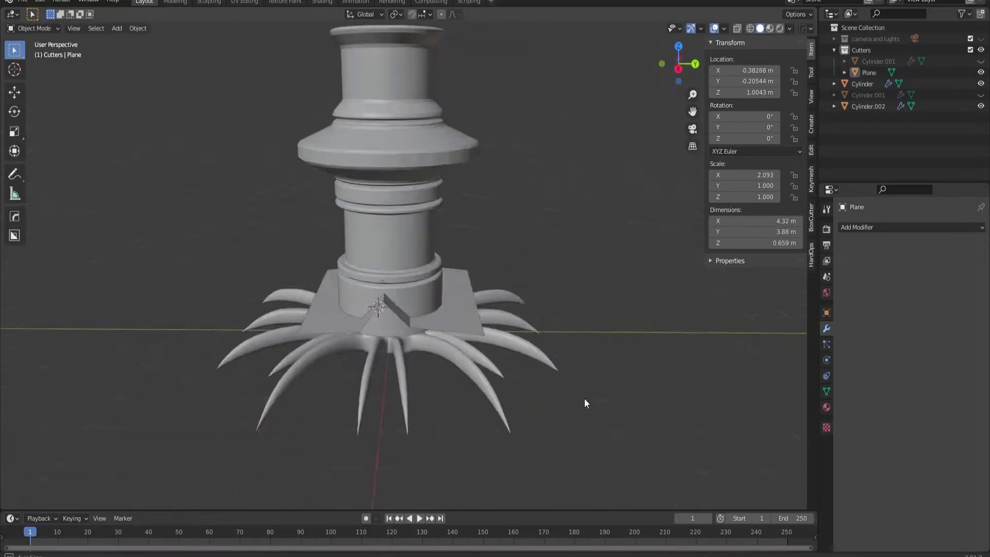
left_click(428, 310, "shift")
left_click(449, 331)
Step: Try a Boolean cut with the column selected, then undo it twice
left_click(379, 315, "shift")
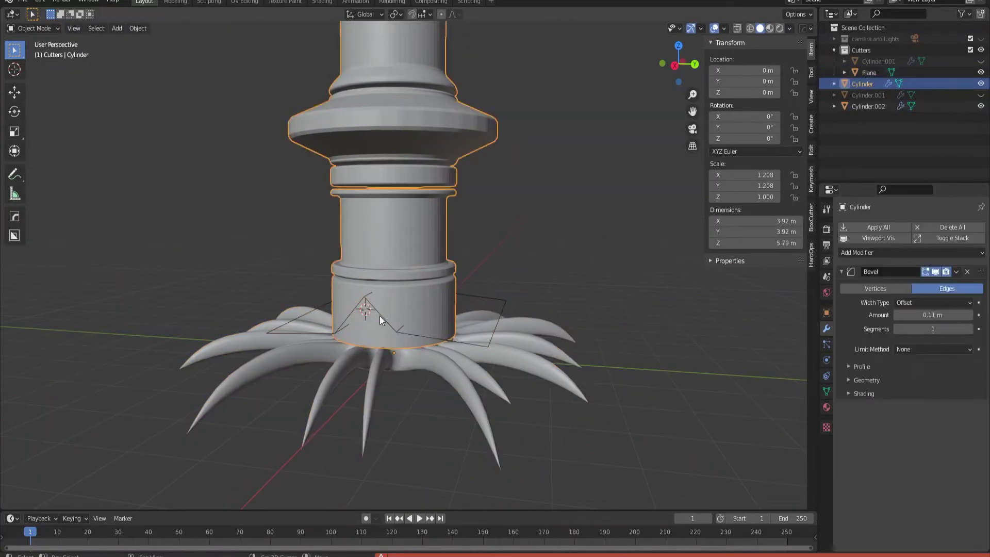
key("ctrl+minus")
middle_click_drag(379, 314, 363, 364)
key("ctrl+z")
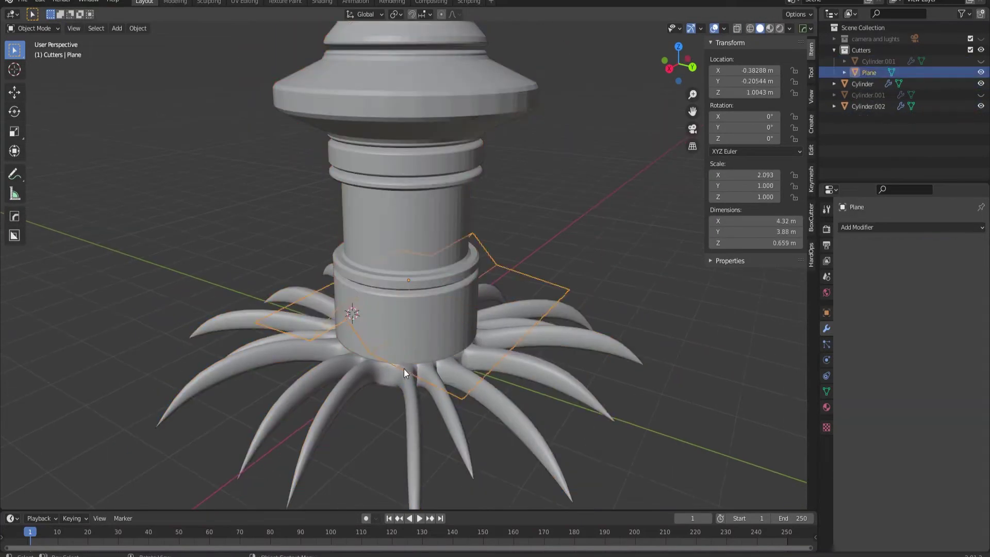
key("ctrl+z")
key("ctrl+z")
key("ctrl+z")
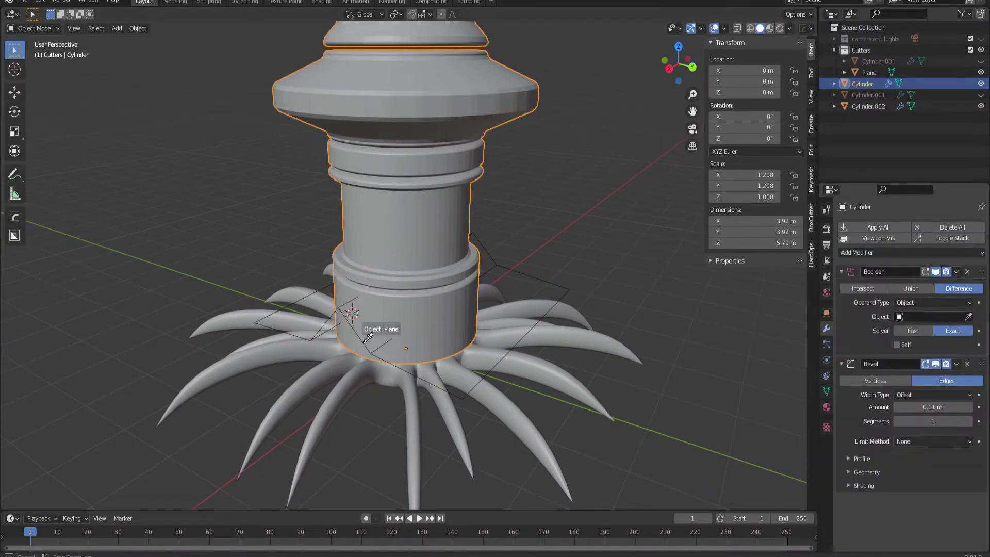
Step: Set the Boolean object to Plane, try Intersect and Union, then keep Difference
left_click(368, 338)
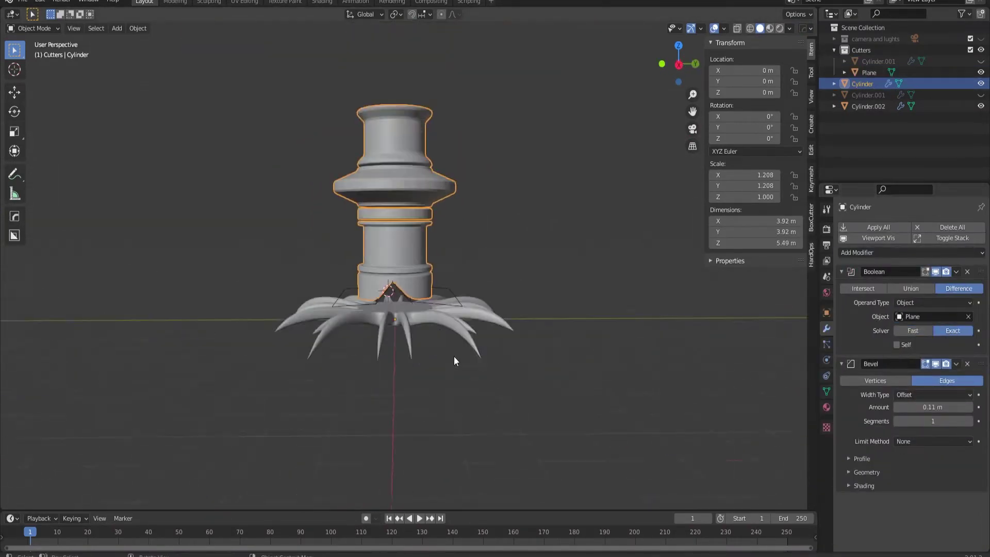
left_click(880, 383)
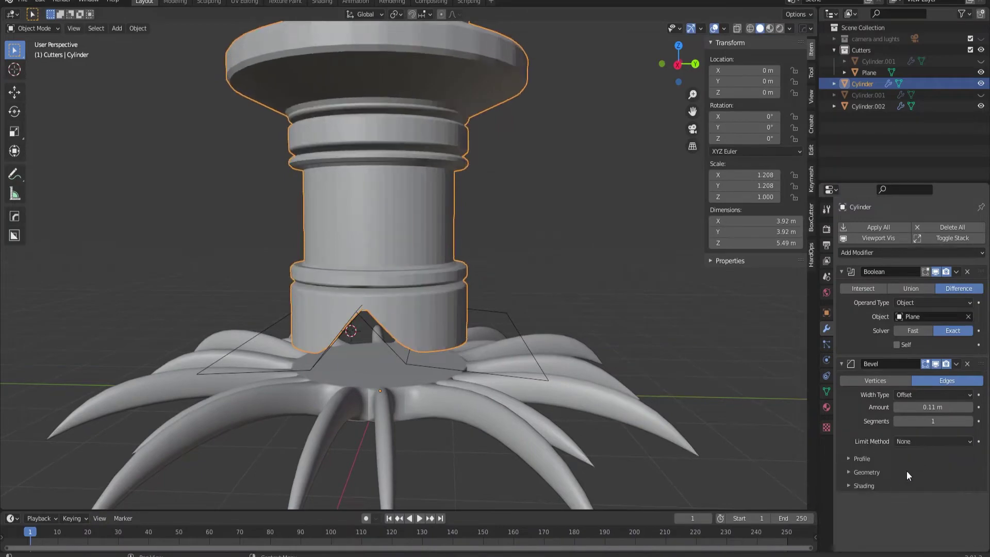
left_click(871, 288)
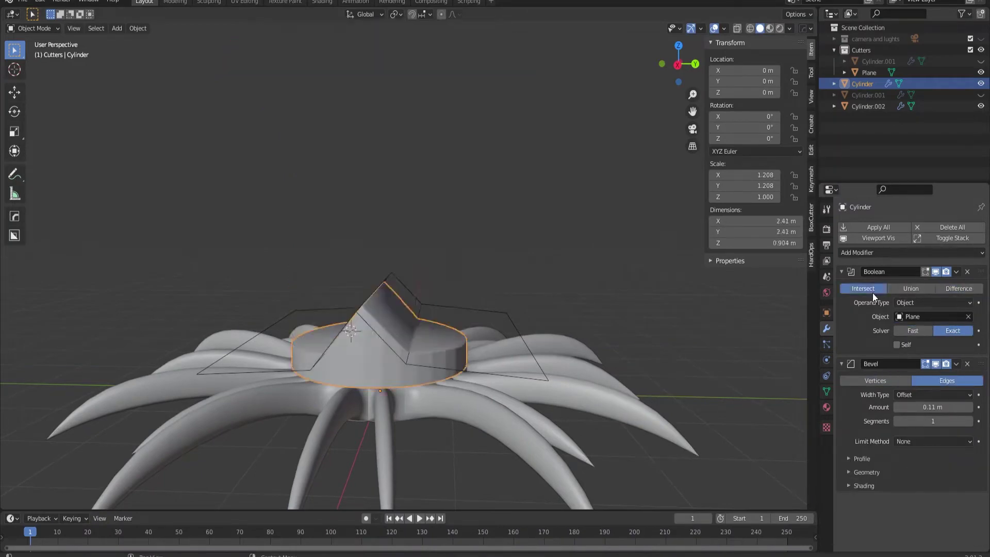
left_click(911, 288)
left_click(951, 289)
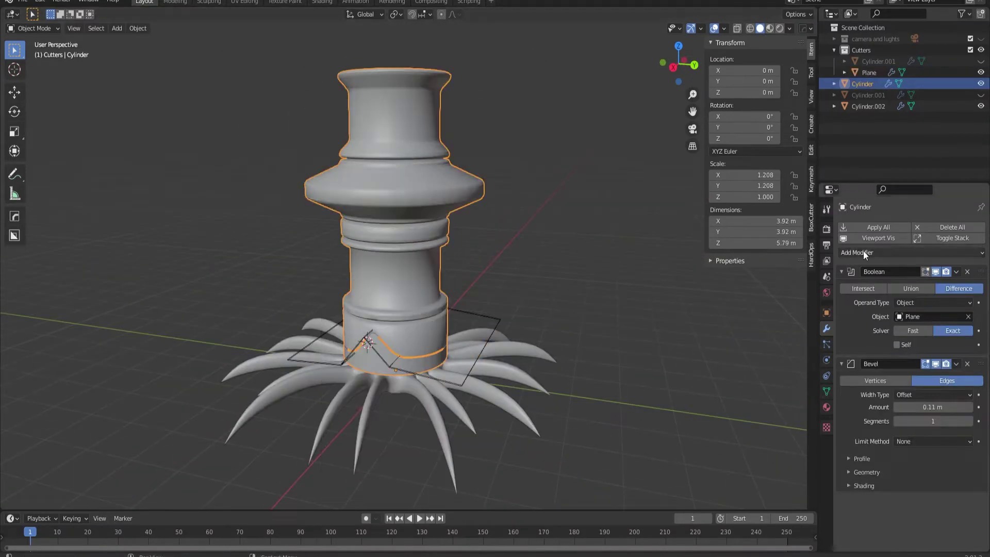
Step: Add a WeightedNormal modifier to the column and show Object Data Normals settings
left_click(863, 253)
left_click(691, 333)
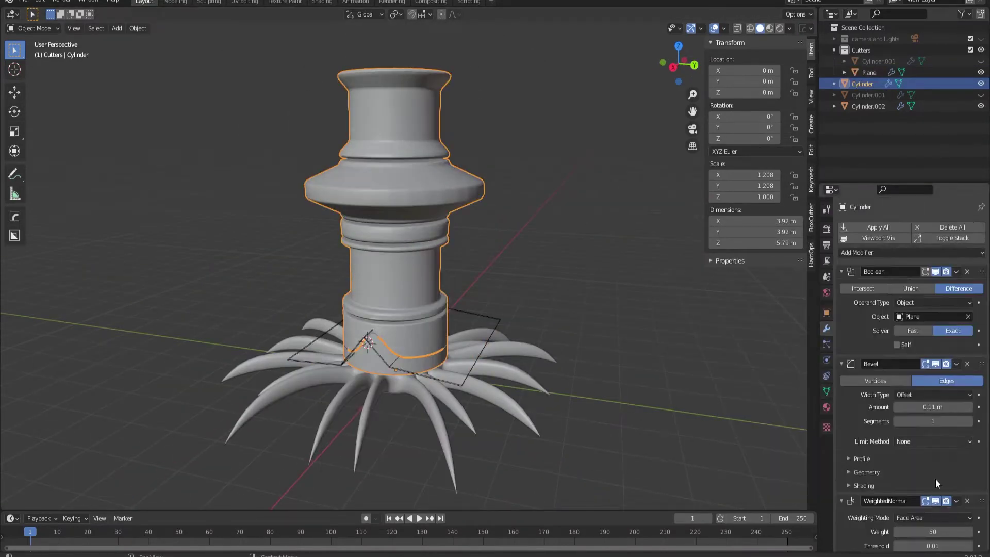
scroll(907, 505, "down", 2)
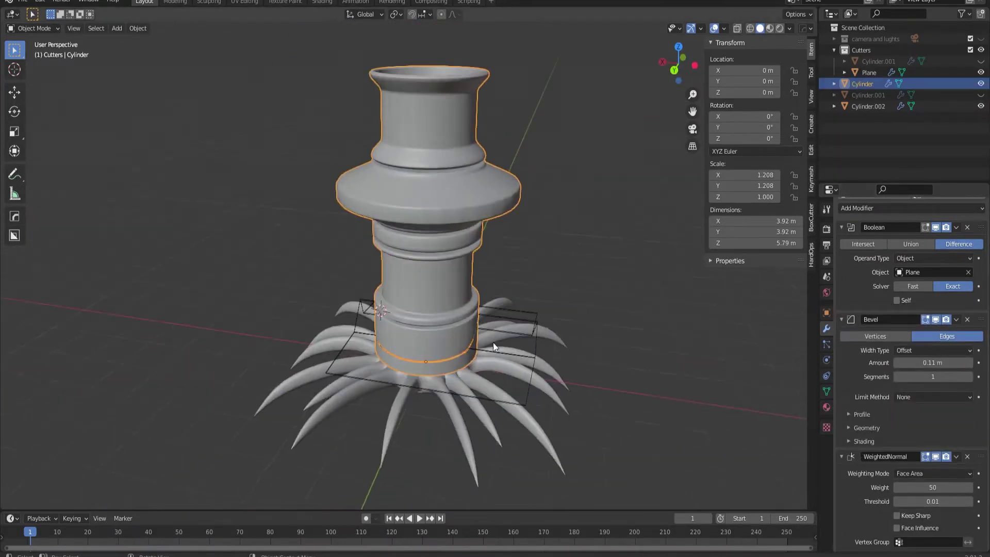
left_click(826, 391)
left_click(848, 419)
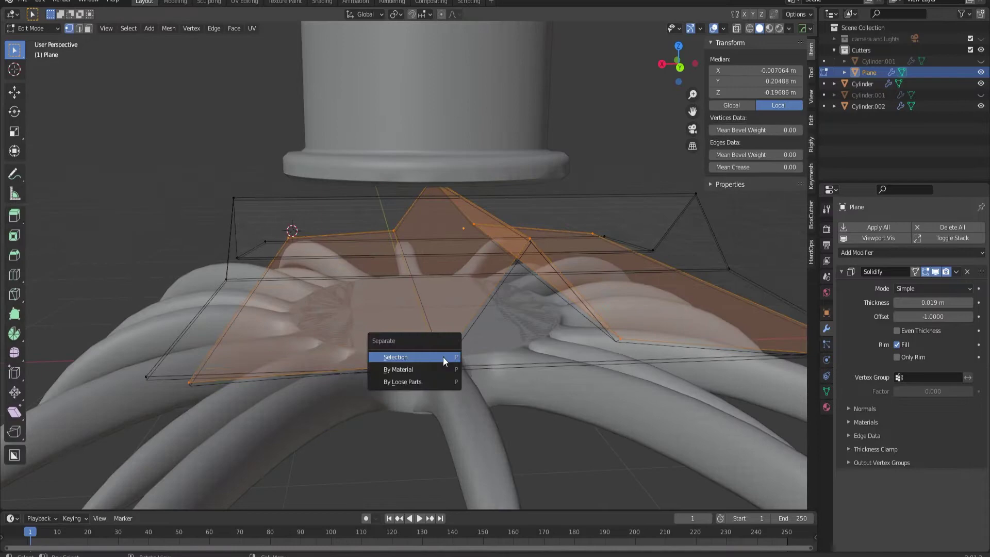
Step: Separate part of the plane and apply the column's Boolean modifier
left_click(443, 357)
key("Tab")
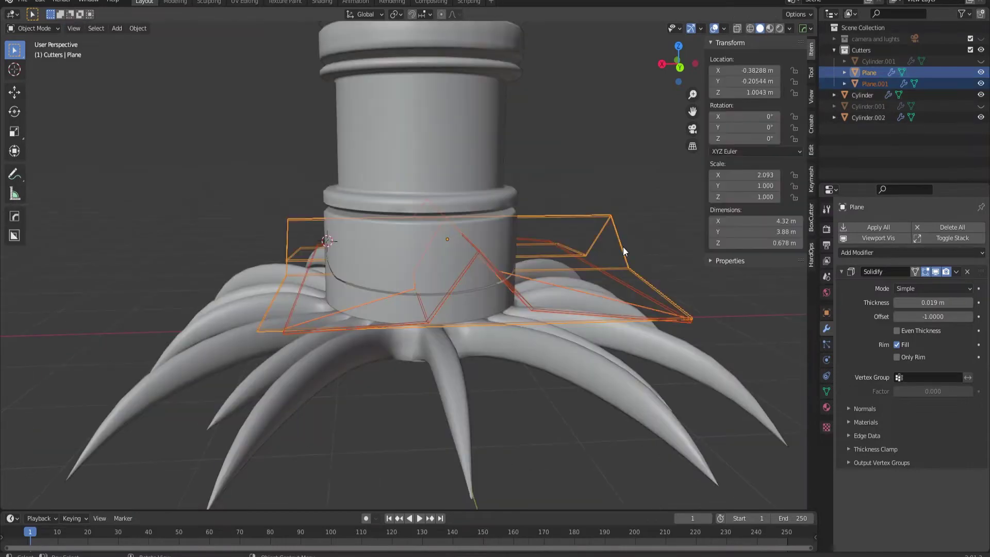
left_click(826, 391)
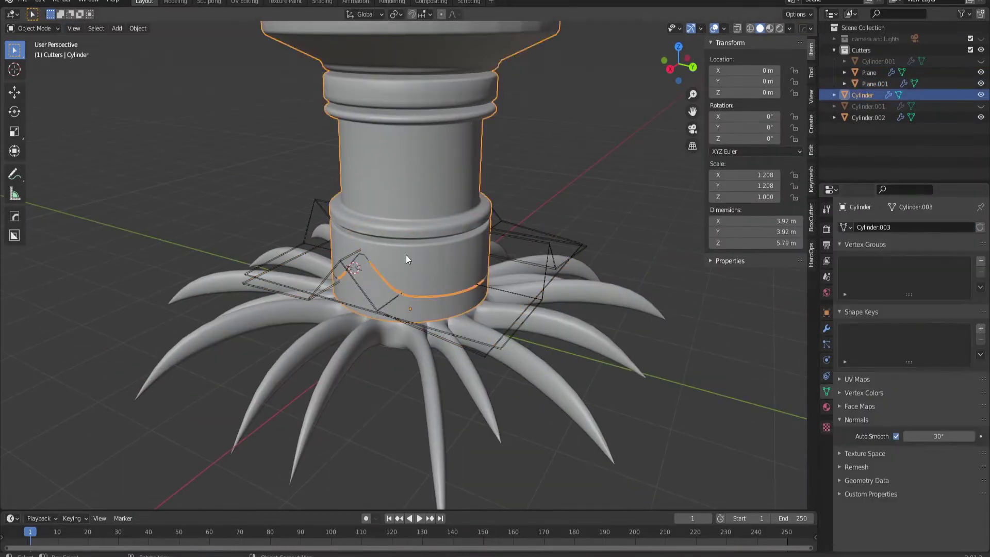
left_click(827, 329)
left_click(957, 271)
left_click(932, 284)
Step: Give the cut edges Bevel Weight and Crease of 1
key("Tab")
middle_click_drag(350, 264, 330, 243)
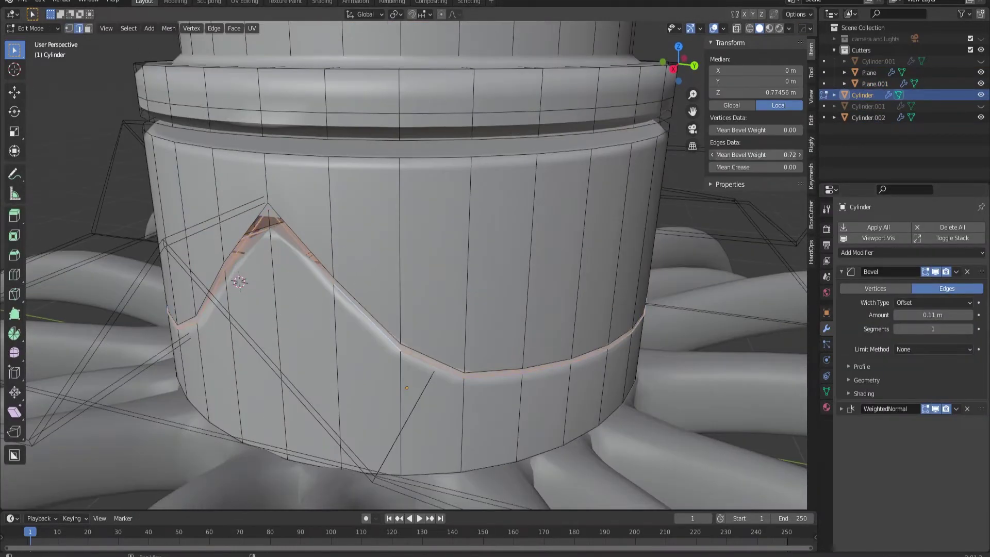
key("shift+e")
scroll(338, 226, "up", 4)
key("Tab")
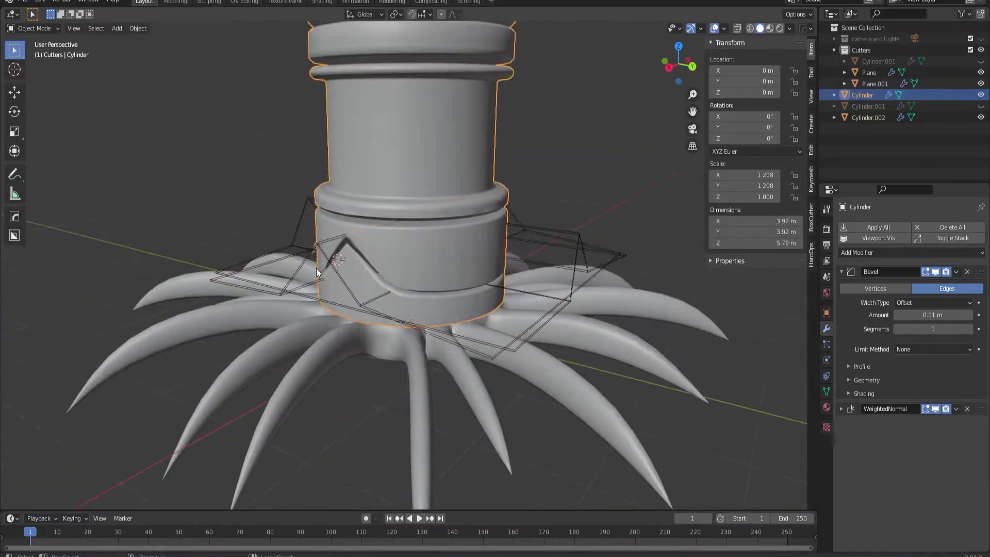
scroll(317, 268, "up", 3)
scroll(357, 225, "up", 2)
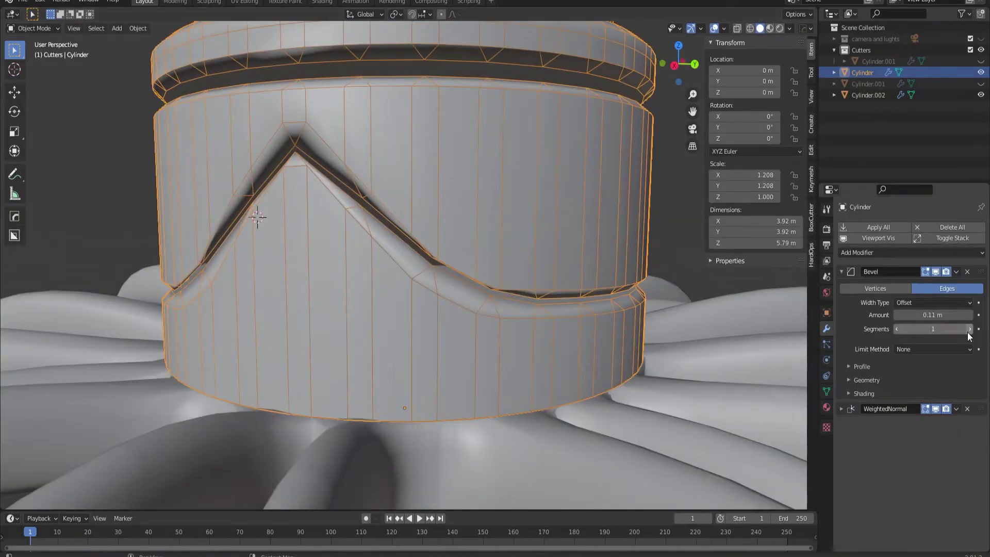
Step: Select the cut's edge loop and peak edge in Edit Mode, then undo
key("Tab")
scroll(265, 221, "up", 2)
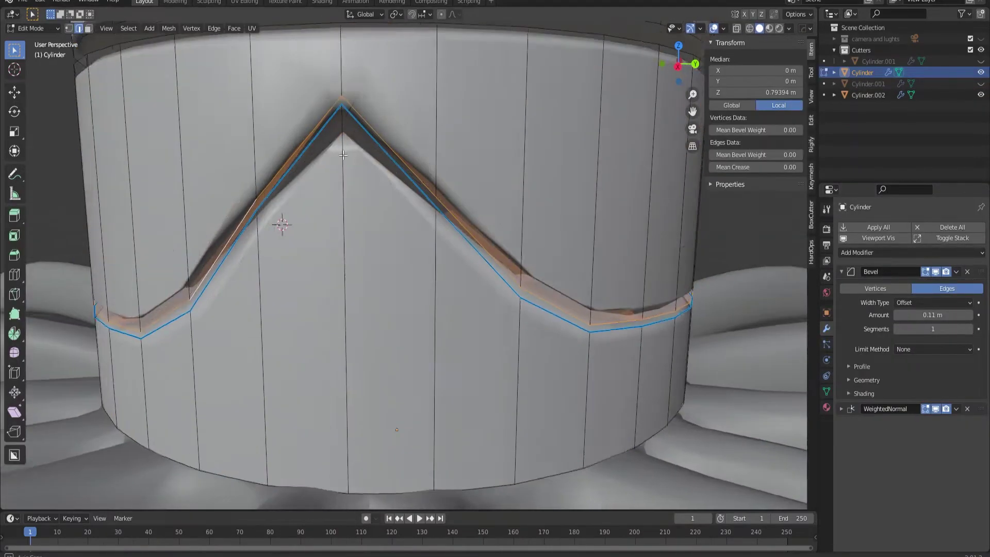
mouse_move(276, 221)
middle_mouse_down()
mouse_move(339, 265)
mouse_move(309, 288)
mouse_move(289, 216)
middle_mouse_up()
key("shift+z")
scroll(287, 210, "up", 3)
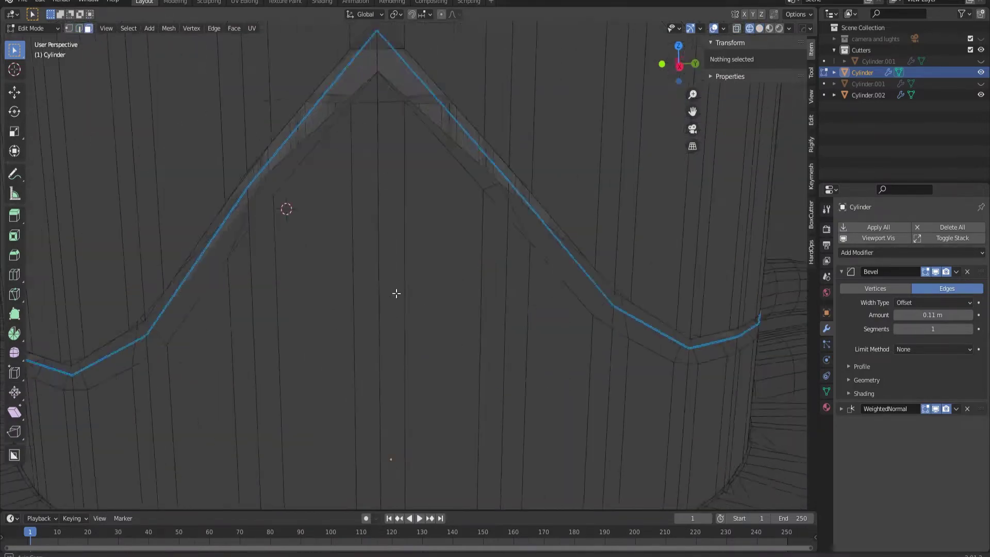
left_click(345, 178, "alt")
key("ctrl+z")
key("ctrl+z")
key("ctrl+z")
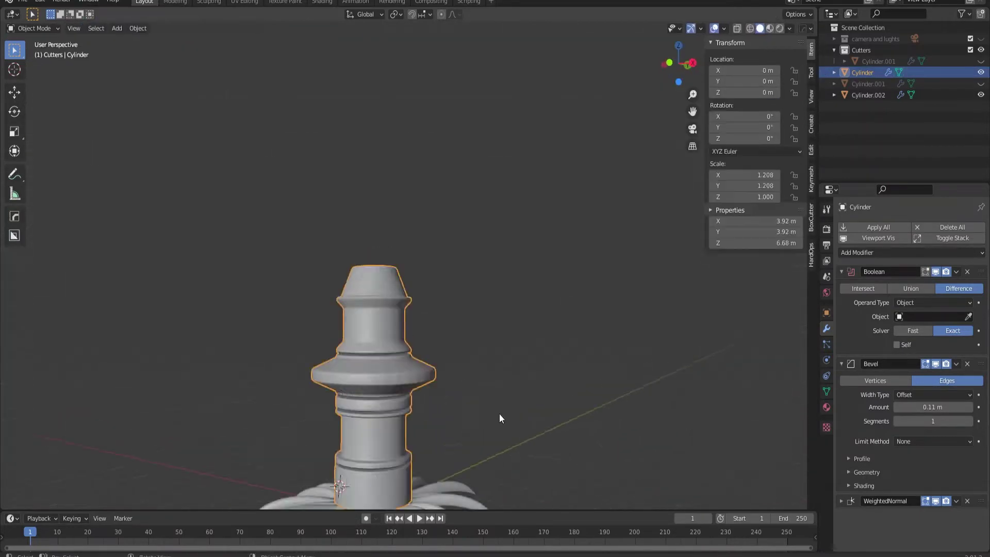
Step: Add two edge loops near the column top and inset the top faces
left_click(413, 413)
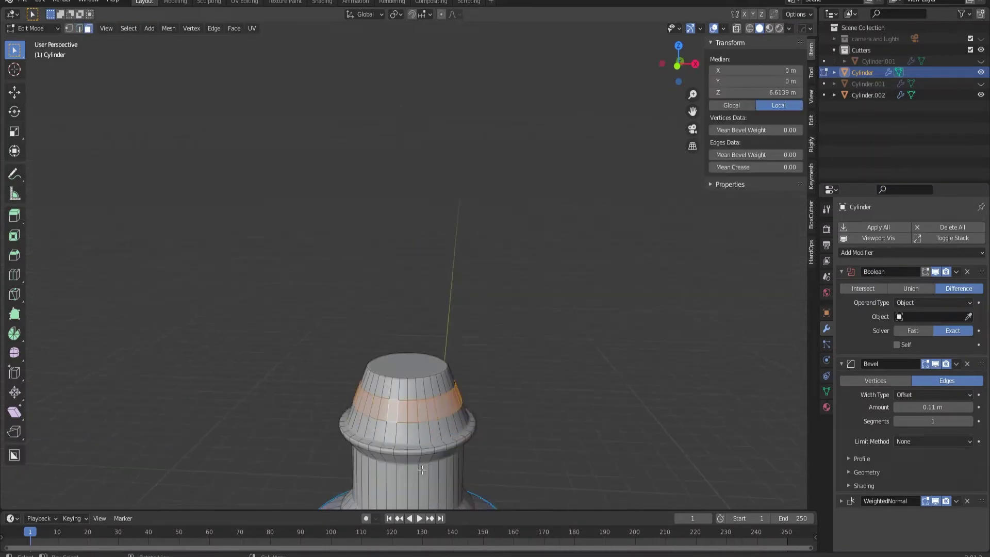
left_click(458, 448)
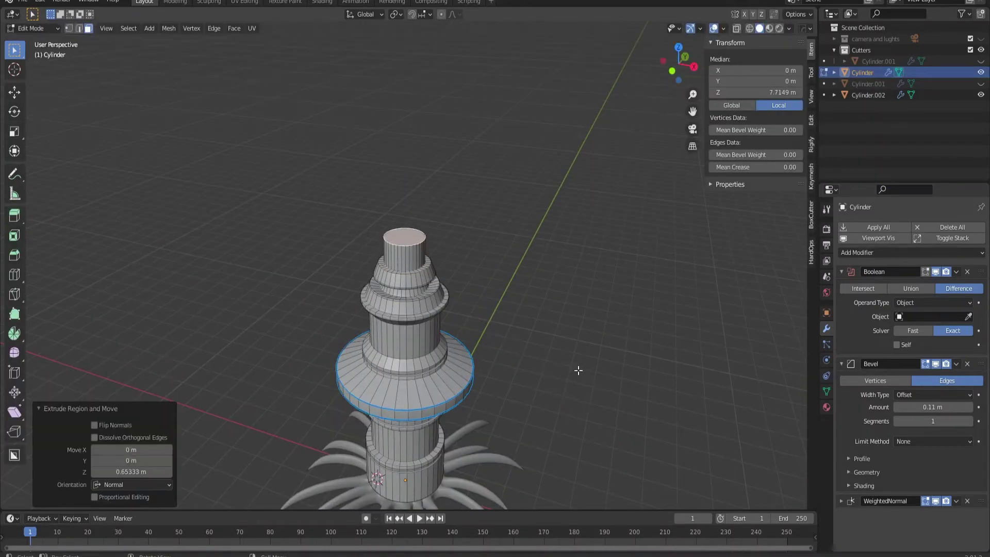
key("Tab")
scroll(483, 438, "down", 2)
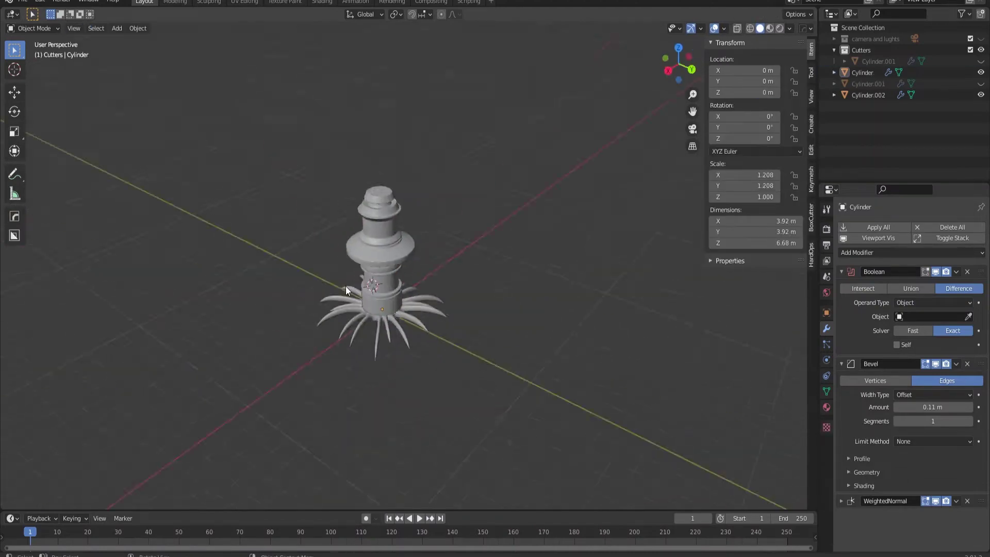
middle_click_drag(395, 269, 454, 282)
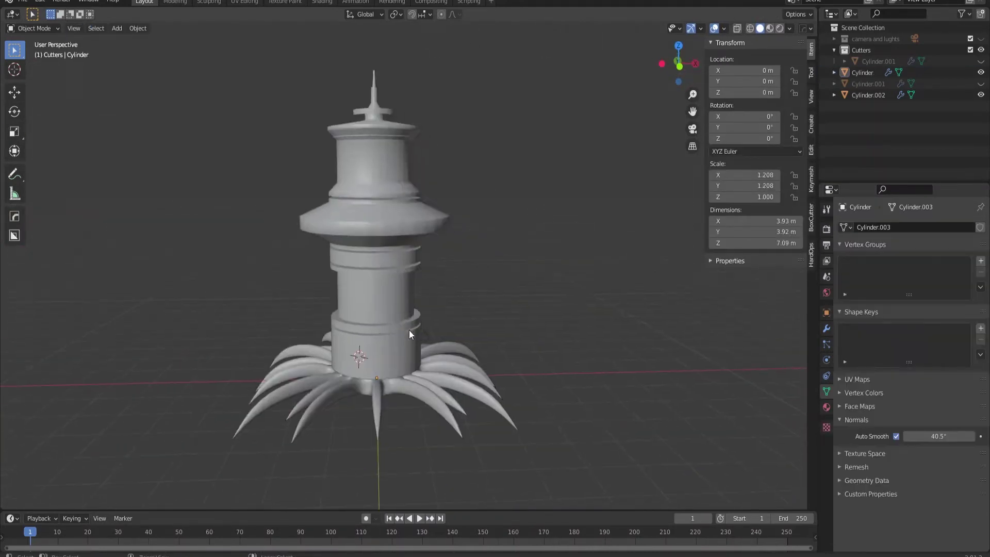
Step: Select a ring of faces near the column top in Edit Mode
key("Tab")
key("Tab")
key("Tab")
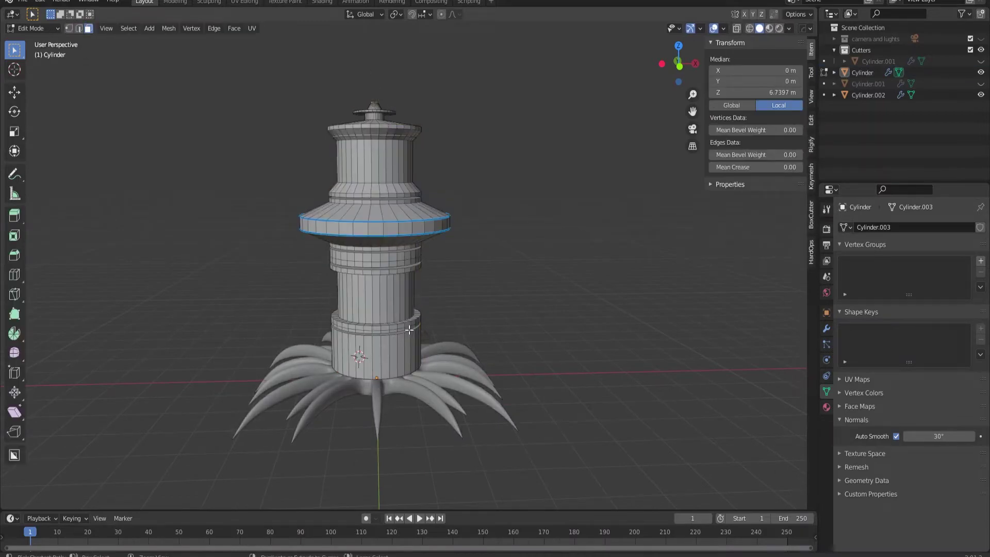
scroll(408, 328, "up", 5)
scroll(361, 206, "up", 4)
left_click(337, 105, "alt")
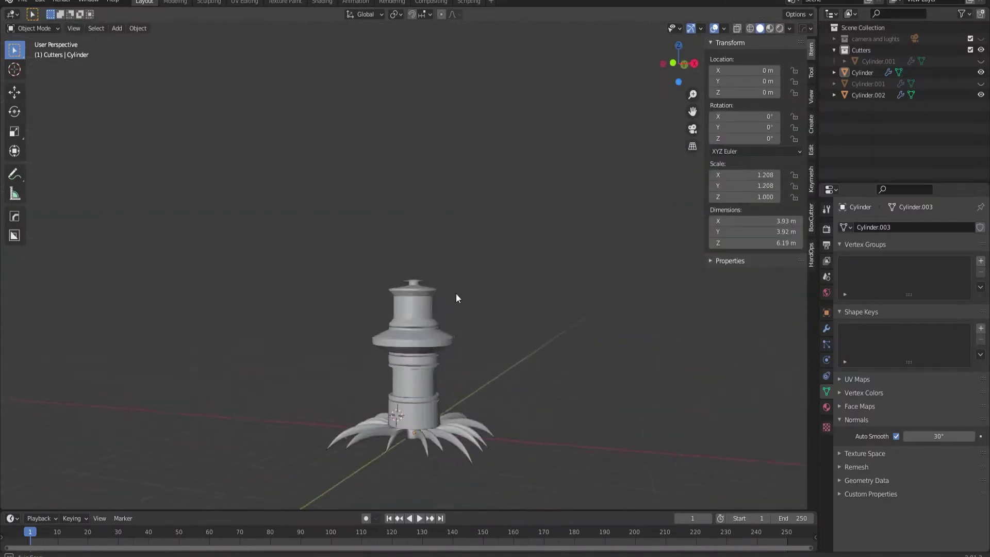
Step: Select the spiky legs object and move it vertically
scroll(458, 294, "up", 3)
scroll(442, 360, "up", 4)
left_click(442, 420)
key("g")
key("z")
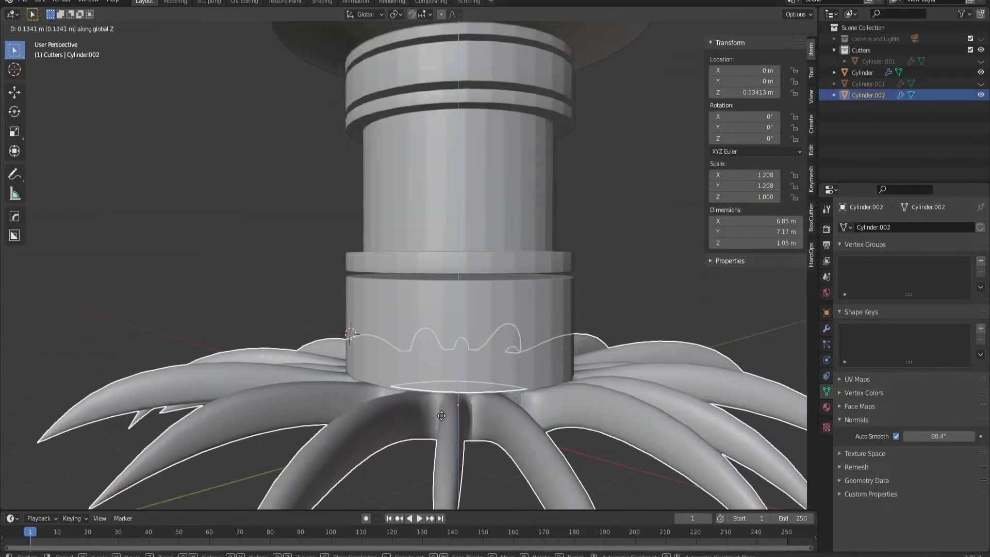
Step: Add a Subdivision Surface modifier to the column
left_click(827, 328)
left_click(911, 252)
left_click(780, 445)
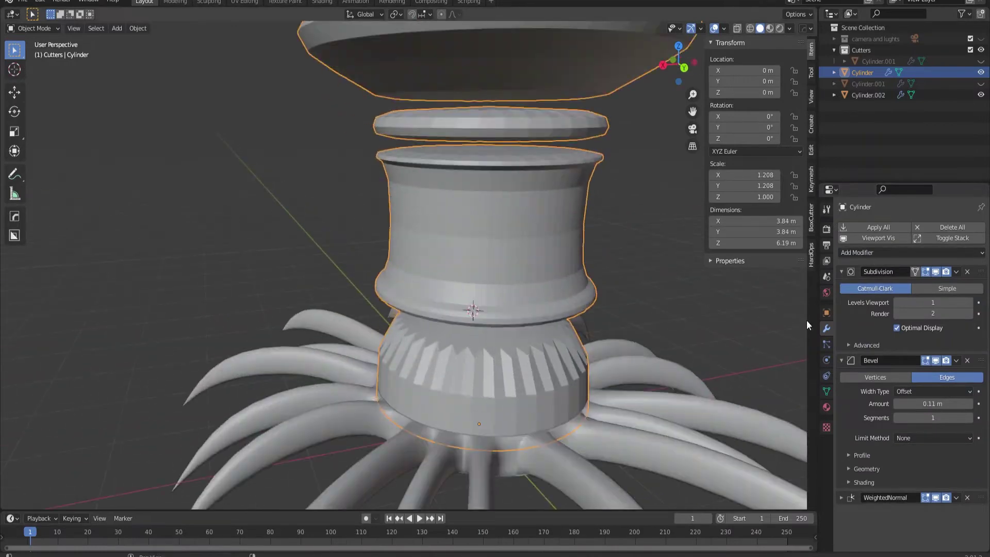
Step: Select an edge loop near the column base and turn off X-ray display
key("Tab")
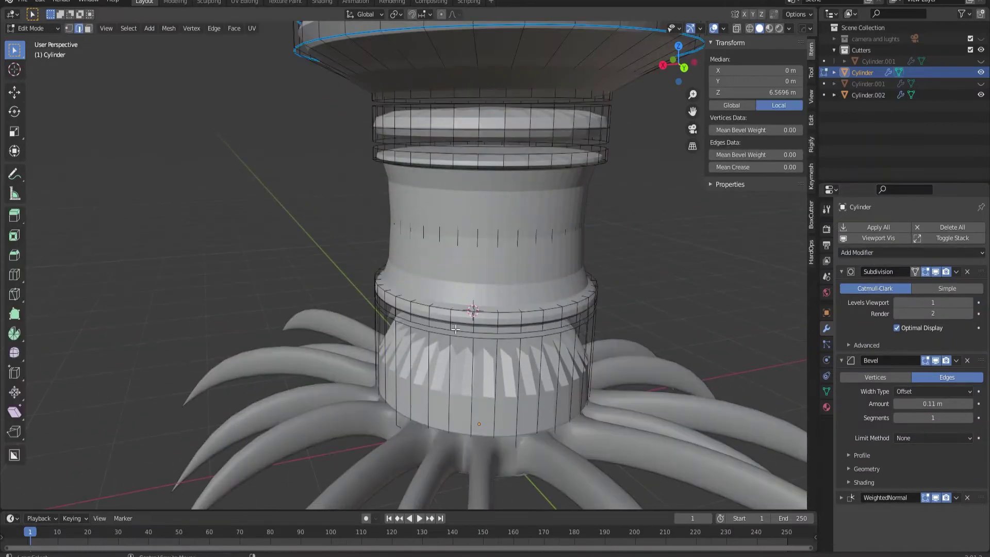
left_click(504, 335, "alt")
key("Tab")
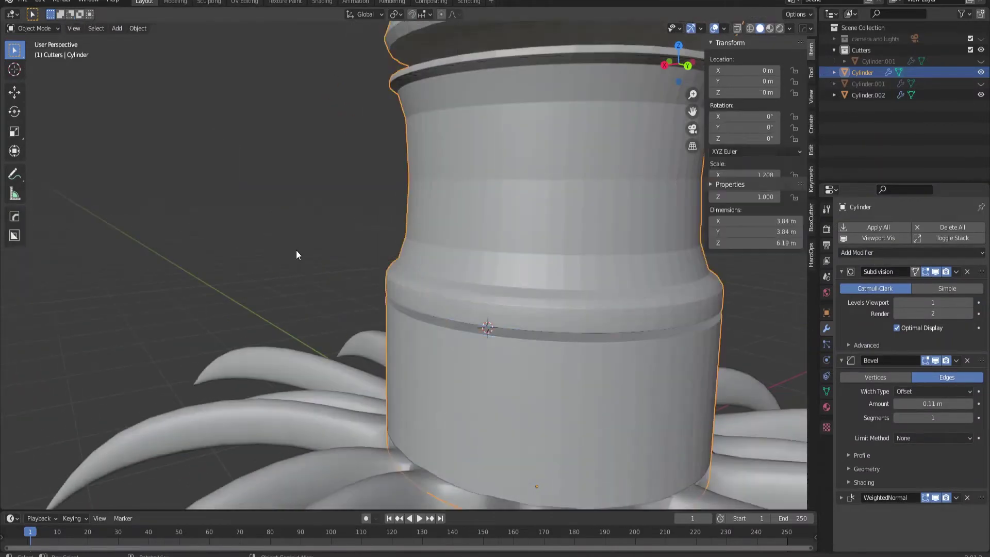
scroll(384, 314, "down", 5)
scroll(384, 314, "up", 5)
key("Tab")
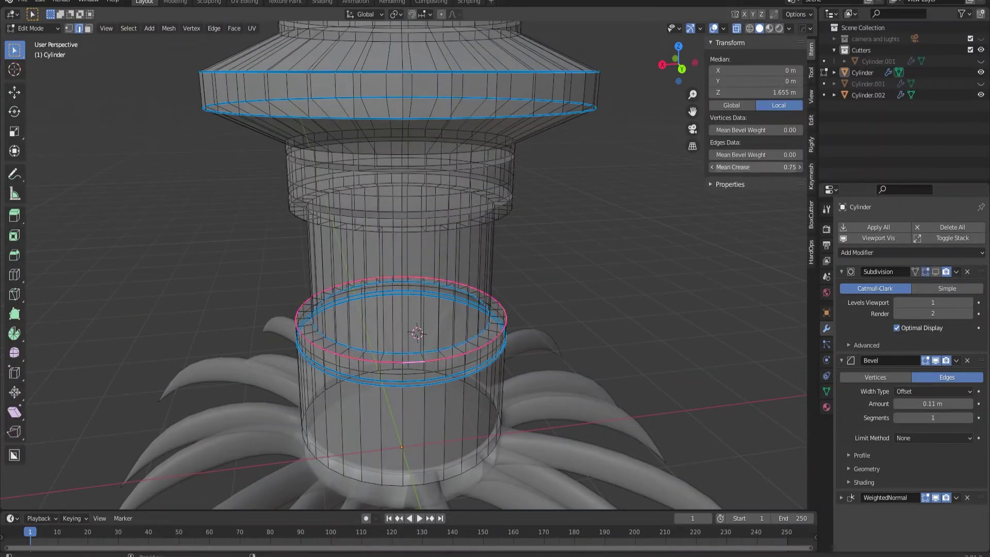
key("alt+z")
scroll(544, 344, "down", 5)
key("Tab")
scroll(432, 293, "down", 2)
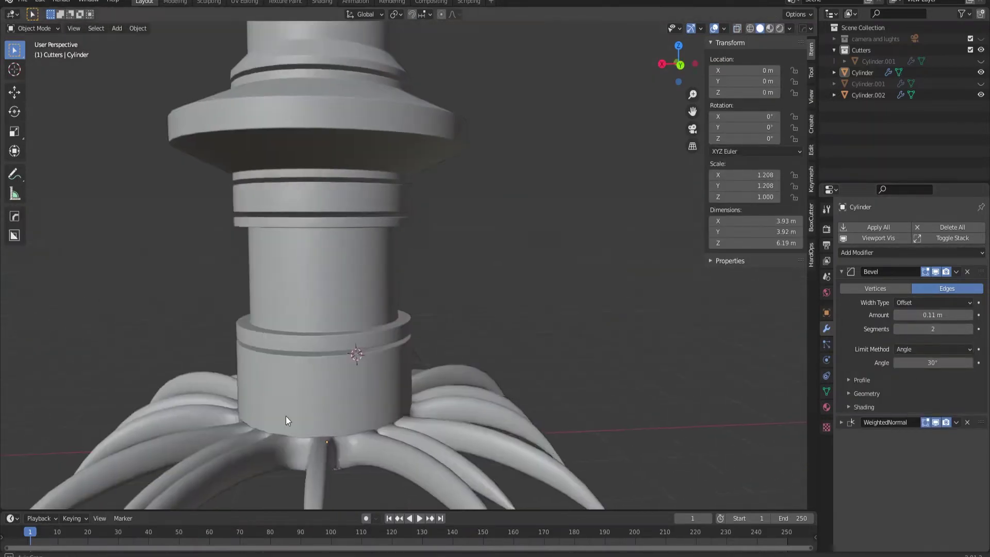
Step: Raise the ring of claws vertically along Z
key("g")
key("z")
left_click(348, 413)
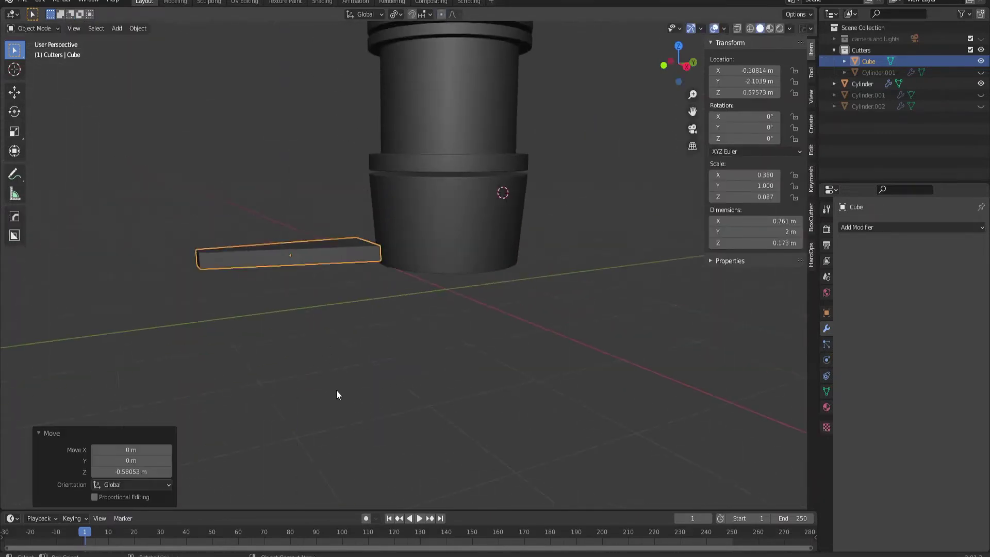
Step: Tilt the flat strut, slide it under the column in Local orientation, select its linked mesh
left_click(332, 279)
left_click(365, 14)
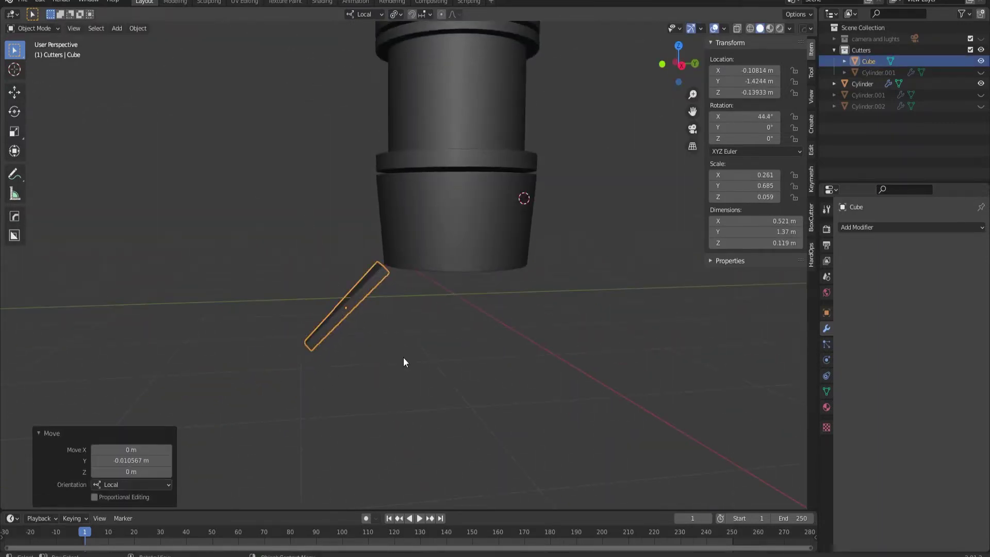
left_click(859, 227)
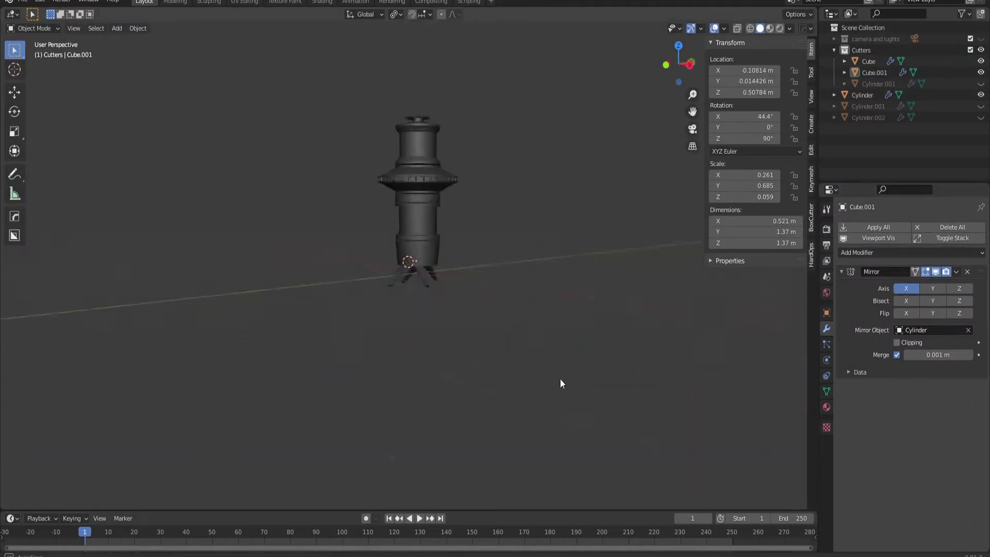
key("Tab")
key("l")
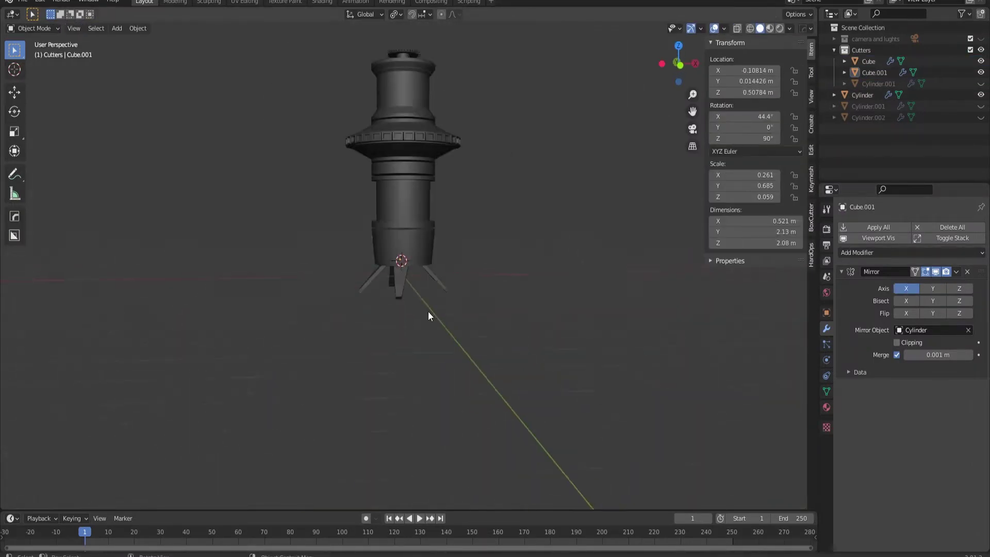
Step: Add a small cube at a cursor spot on the column and move it along Y
right_click(319, 212, "shift")
key("shift+a")
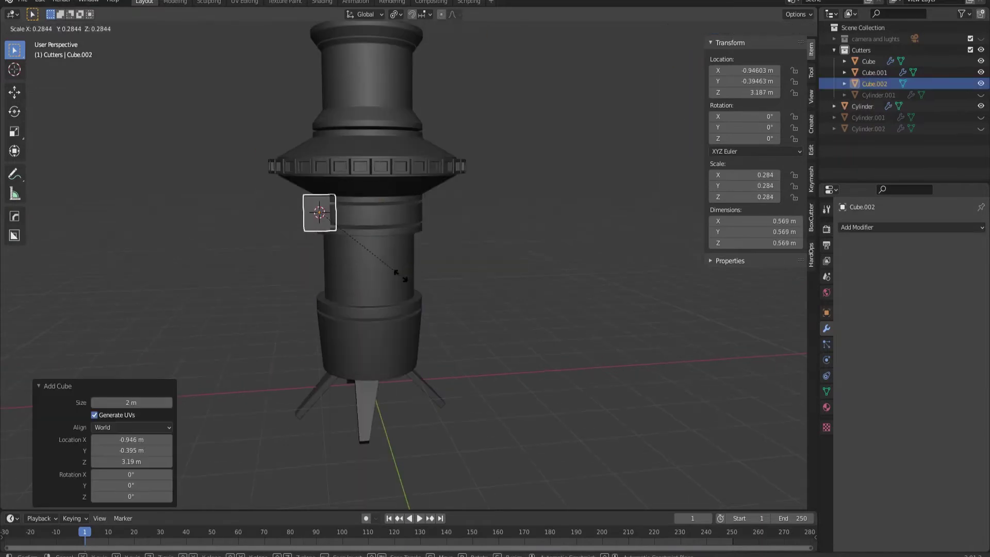
left_click(363, 245)
scroll(363, 245, "up", 5)
key("g")
key("y")
Step: From the side view, shift the cube along X into position across the column
key("KP_3")
key("g")
key("x")
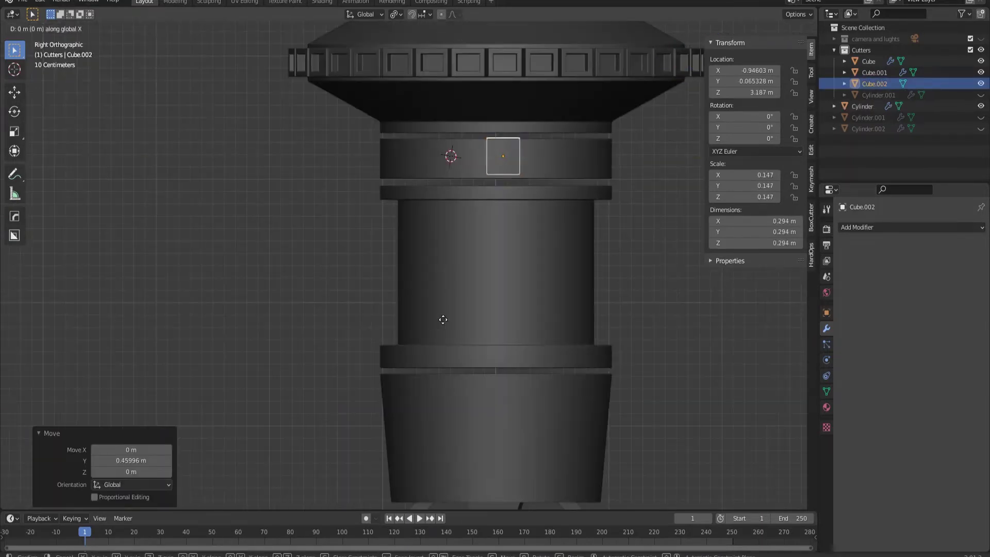
left_click(450, 371)
key("g")
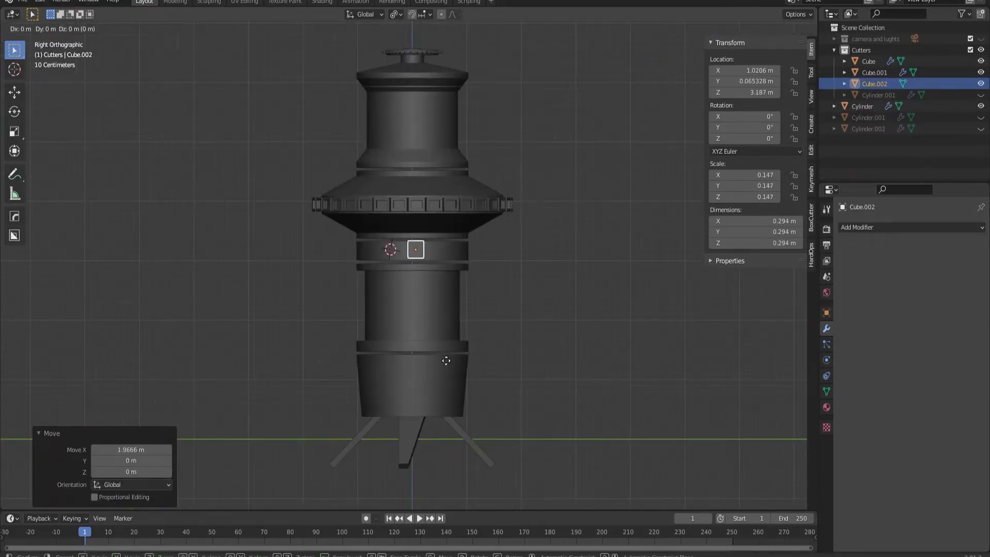
left_click(515, 347)
Step: Edit the cube's faces into a bent arm shape
key("Tab")
mouse_move(515, 347)
middle_mouse_down()
mouse_move(392, 294)
mouse_move(435, 361)
middle_mouse_up()
scroll(393, 293, "up", 3)
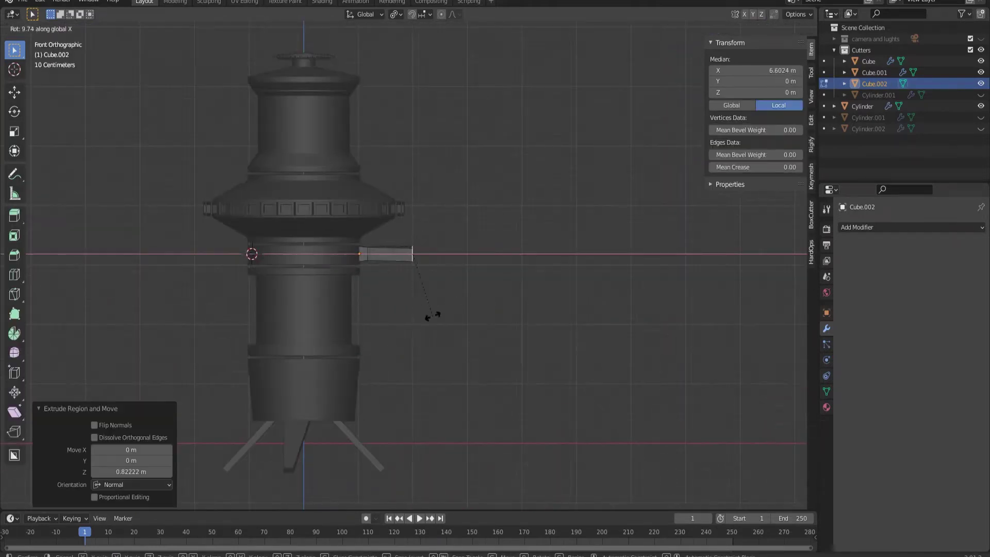
left_click(563, 357)
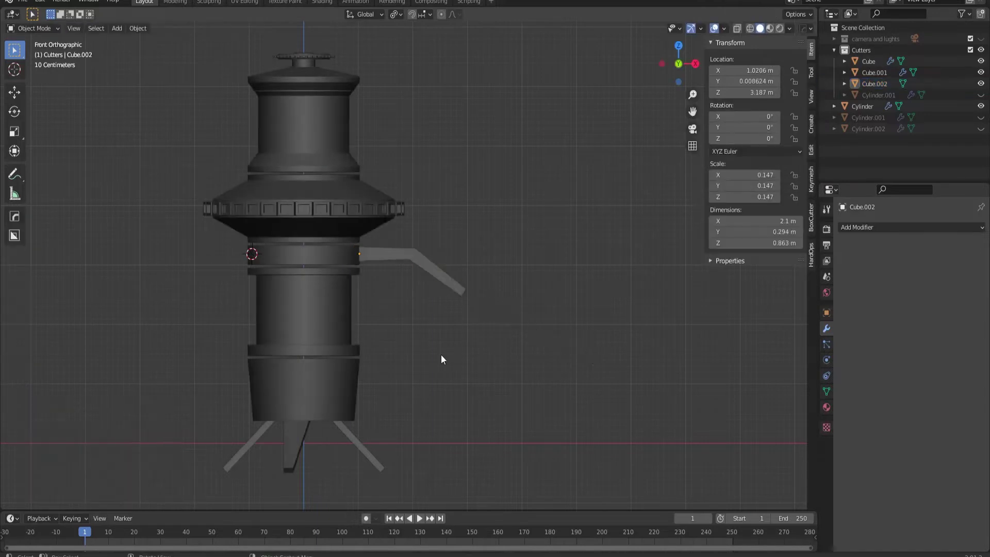
scroll(442, 358, "down", 2)
key("shift+a")
Step: Add a cube scaled to 0.325 and position it at the column base
left_click(412, 85)
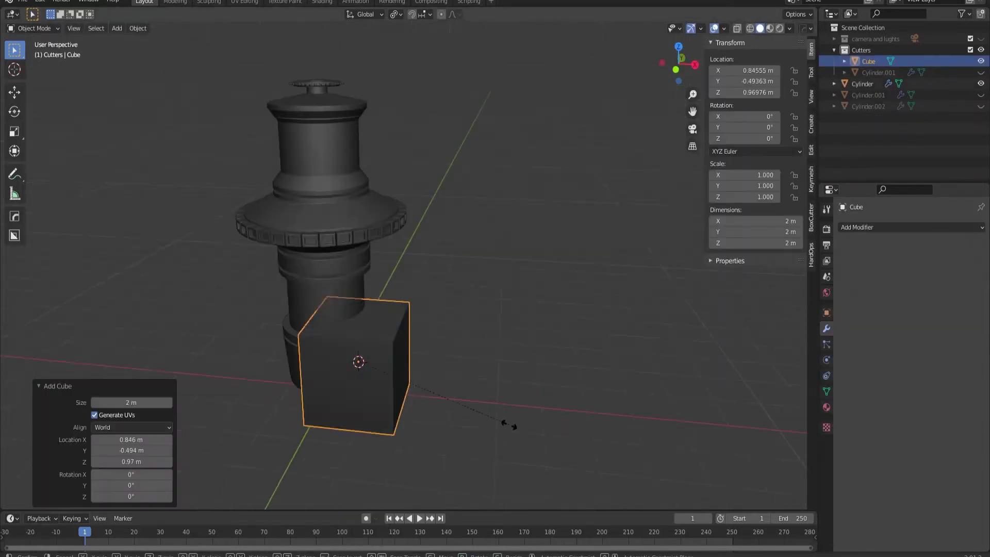
type("s.325")
key("Return")
key("KP_3")
left_click(409, 431)
mouse_move(409, 431)
middle_mouse_down()
mouse_move(511, 420)
mouse_move(373, 392)
mouse_move(451, 381)
middle_mouse_up()
Step: Extrude the cube's end face into a bent V-shaped strip
key("Tab")
key("e")
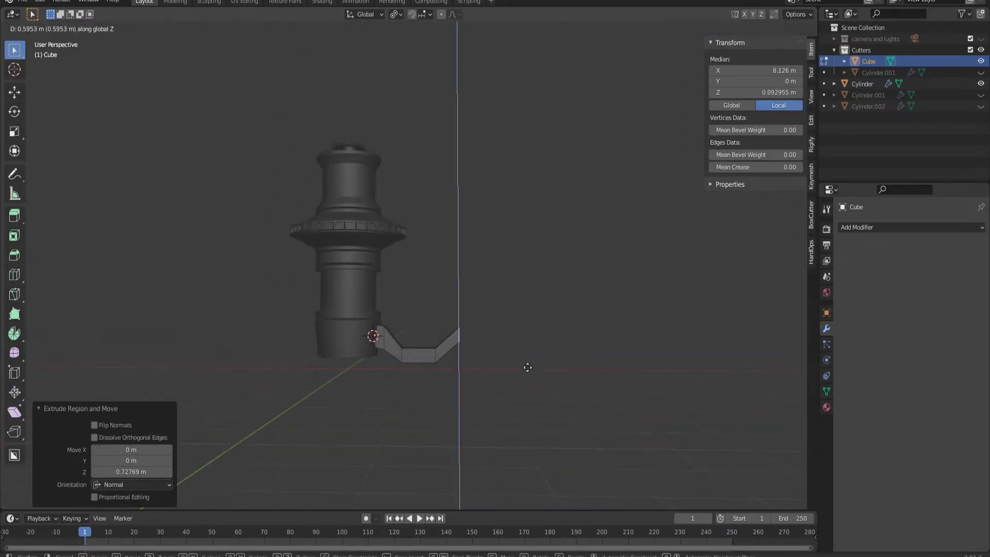
key("a")
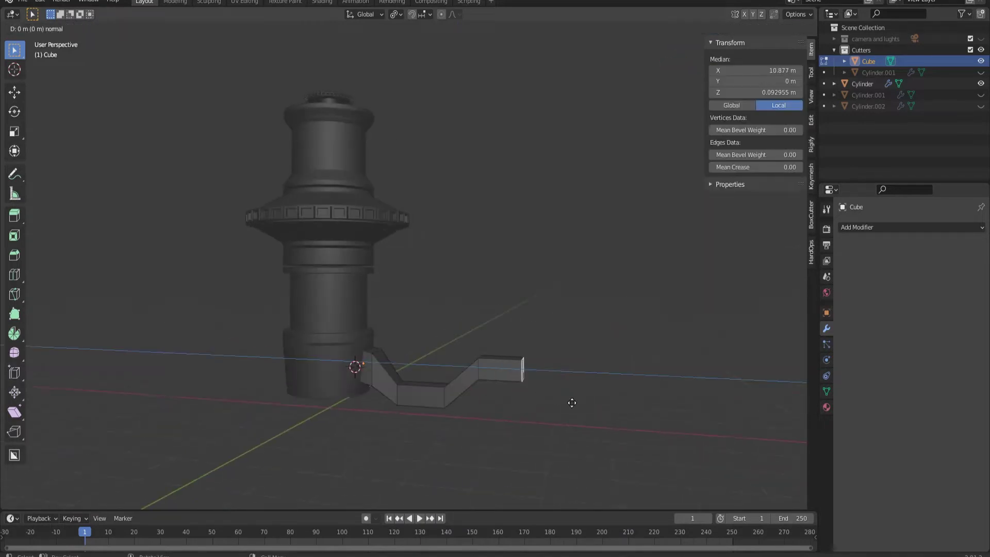
mouse_move(570, 400)
middle_mouse_down()
mouse_move(408, 431)
mouse_move(453, 406)
middle_mouse_up()
Step: Give the bent strip thickness with Solidify and apply it
key("Tab")
scroll(454, 407, "up", 3)
key("ctrl+a")
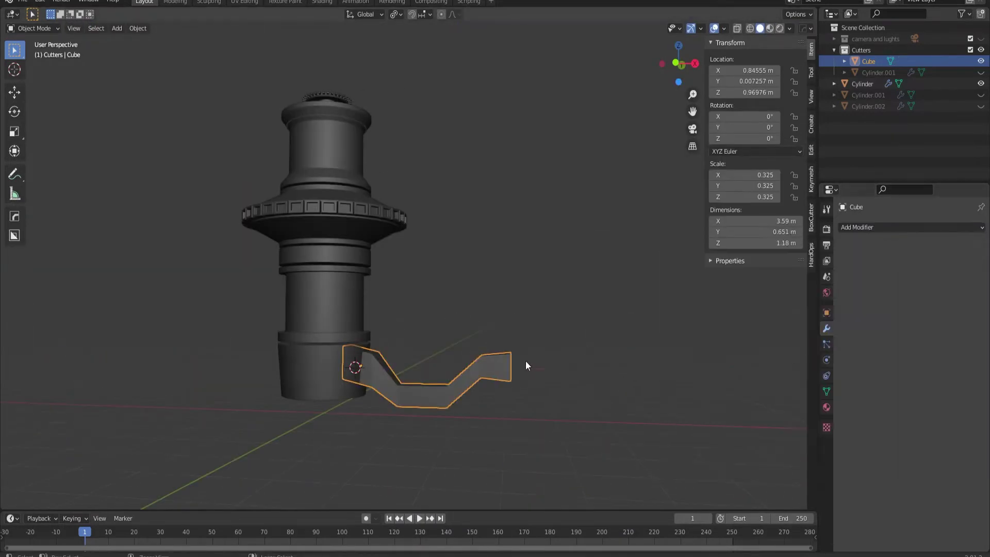
scroll(526, 364, "up", 3)
scroll(420, 427, "up", 3)
Step: Add a 0.1 m Bevel modifier to round the bracket's edges
left_click(876, 226)
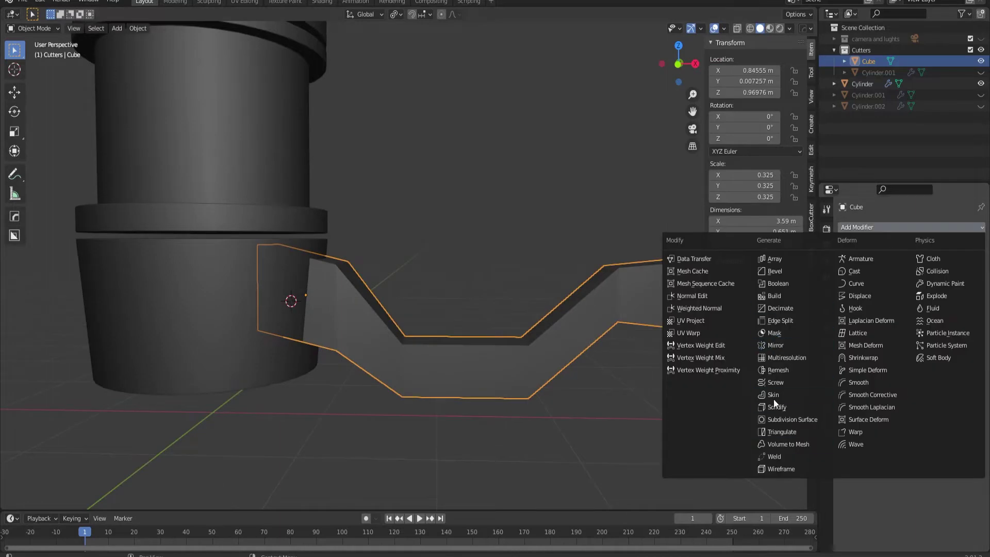
left_click(771, 258)
scroll(594, 368, "down", 3)
scroll(512, 405, "up", 2)
scroll(512, 405, "up", 2)
Step: Add a circle mesh rotated 90° on X in front of the bracket
left_click(436, 321)
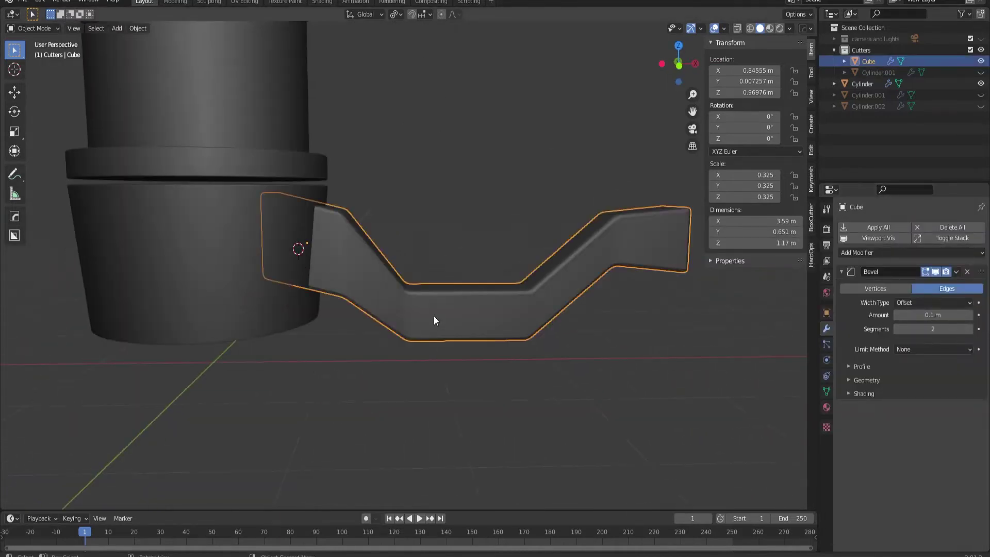
key("shift+a")
left_click(474, 77)
type("rx90")
key("Return")
Step: Shrink the circle cutter to a smaller size over the bracket's bend
key("s")
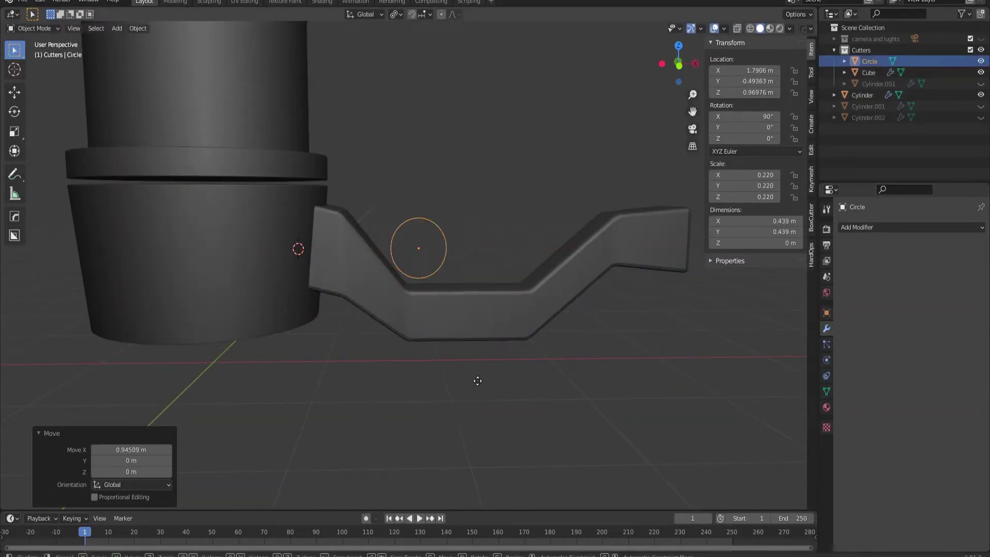
left_click(483, 439)
key("Tab")
middle_click_drag(483, 439, 389, 414)
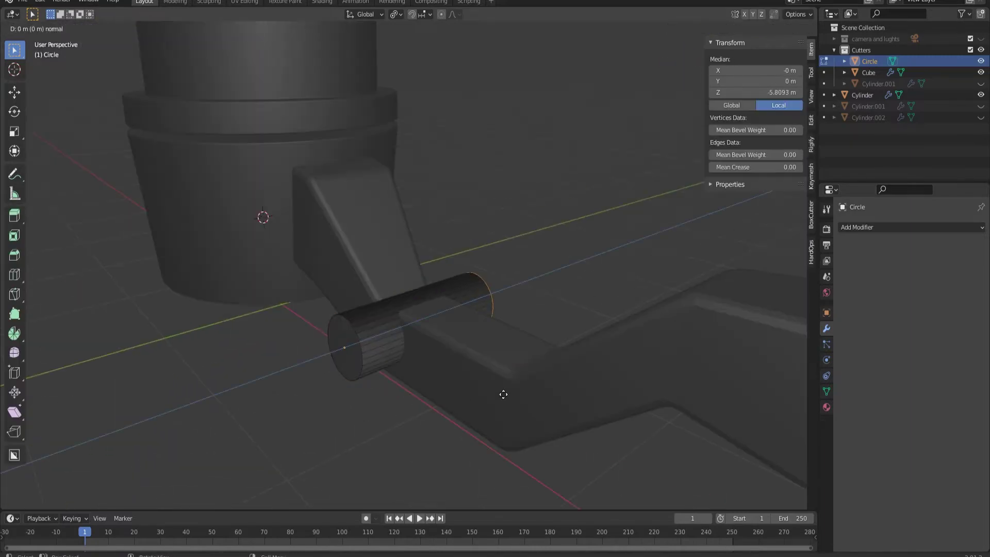
middle_click_drag(504, 394, 495, 438)
Step: Extrude the circle along Z into a cylinder passing through the bracket
key("a")
key("g")
key("z")
key("KP_1")
key("Tab")
left_click(515, 311)
key("Tab")
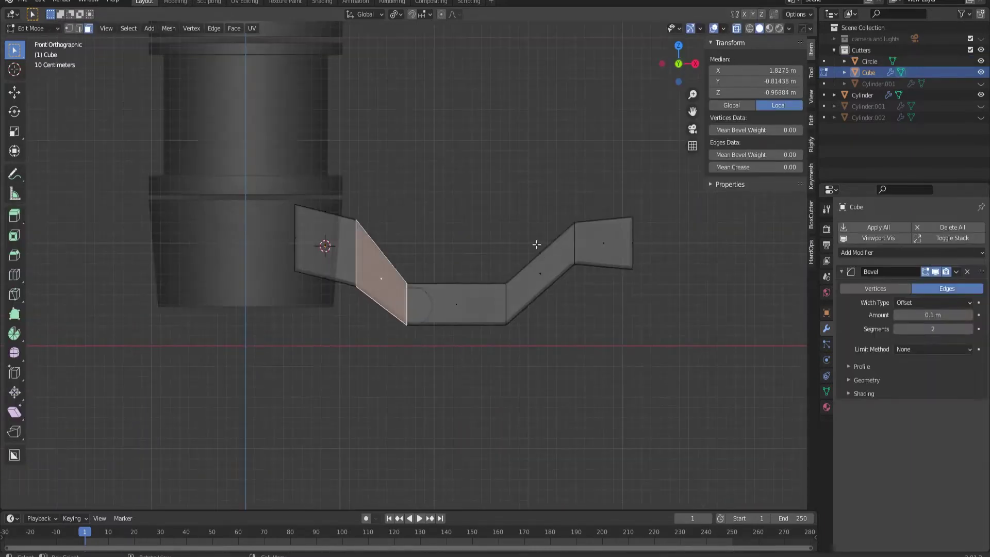
left_click(634, 365)
key("Tab")
Step: Cut the cylinder out of the bracket with a Boolean Difference (Ctrl+minus)
middle_click_drag(634, 365, 475, 416)
scroll(453, 343, "up", 4)
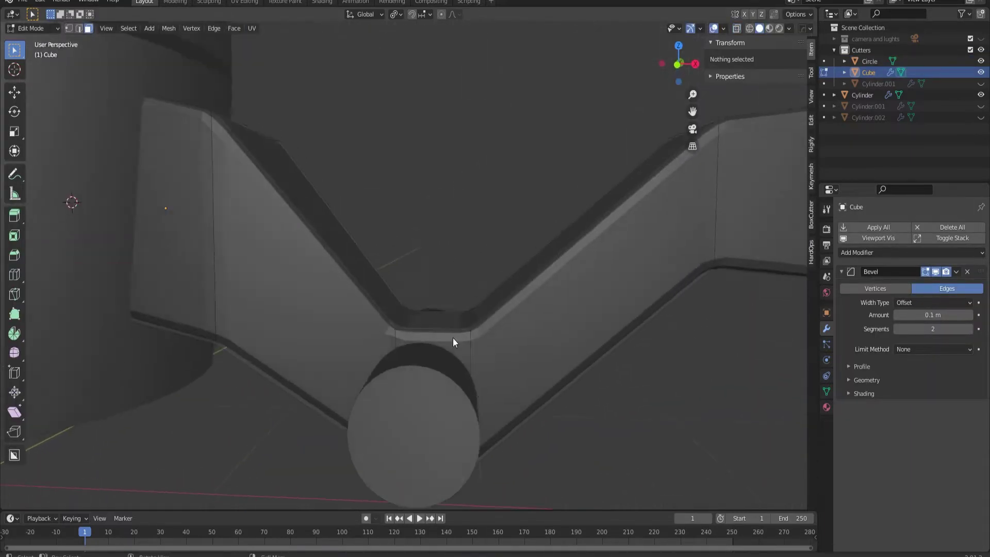
key("ctrl+minus")
scroll(439, 339, "down", 5)
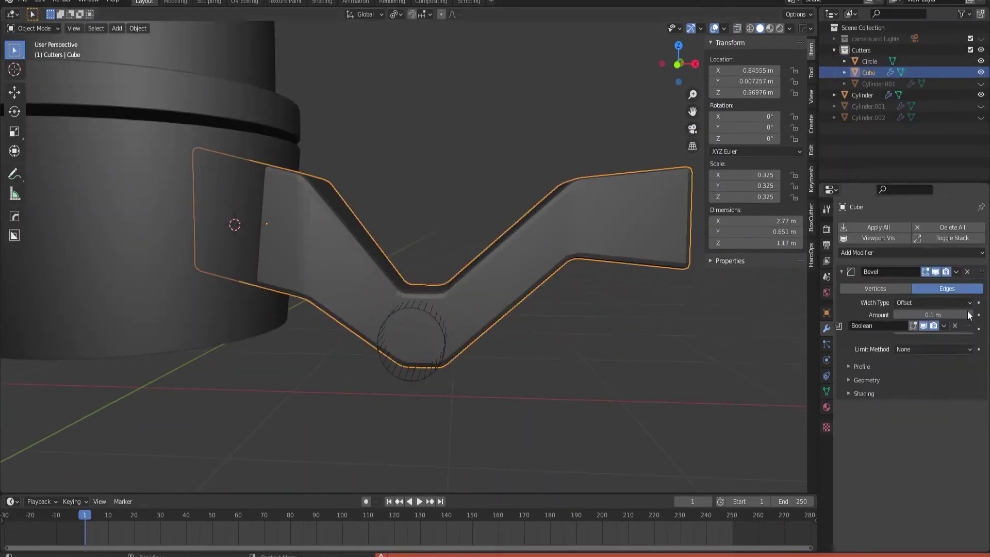
scroll(493, 386, "up", 3)
Step: Resize the round cutter to adjust the hole through the bend
left_click(532, 373)
scroll(464, 397, "up", 3)
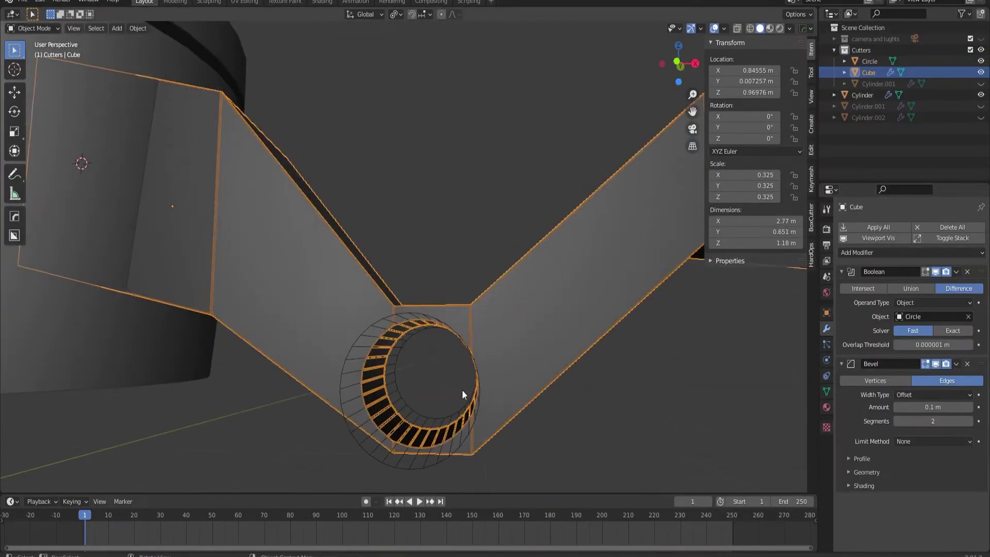
key("s")
Step: Add a Bevel modifier to the round cutter and shrink it further
key("s")
mouse_move(577, 464)
middle_mouse_down()
mouse_move(534, 447)
mouse_move(478, 444)
middle_mouse_up()
left_click(542, 446)
left_click(912, 227)
left_click(766, 345)
mouse_move(466, 382)
middle_mouse_down()
mouse_move(518, 380)
mouse_move(478, 349)
middle_mouse_up()
key("s")
left_click(561, 401)
scroll(525, 428, "down", 3)
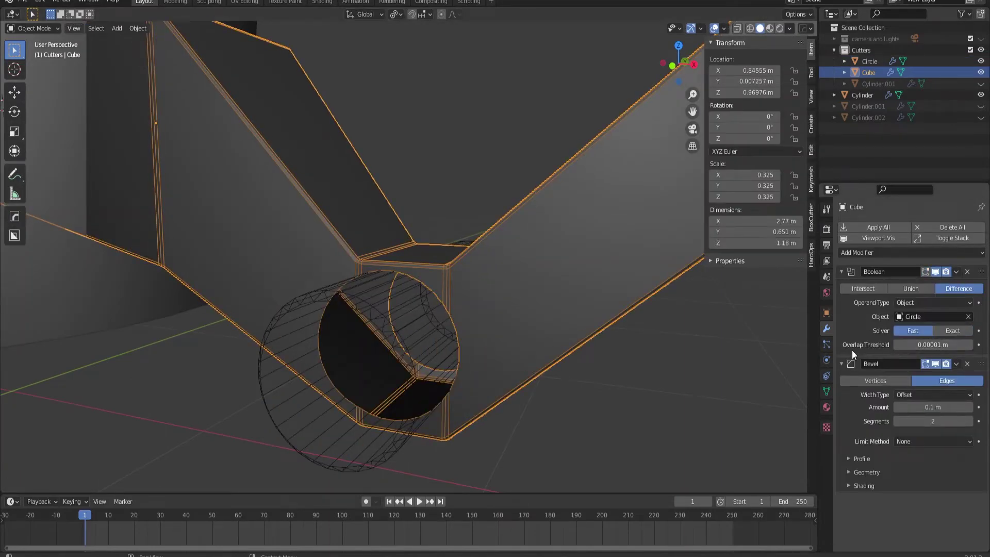
Step: Enable Auto Smooth on the bracket's mesh data and hide the round cutter
left_click(827, 391)
left_click(896, 436)
left_click(404, 365)
key("Delete")
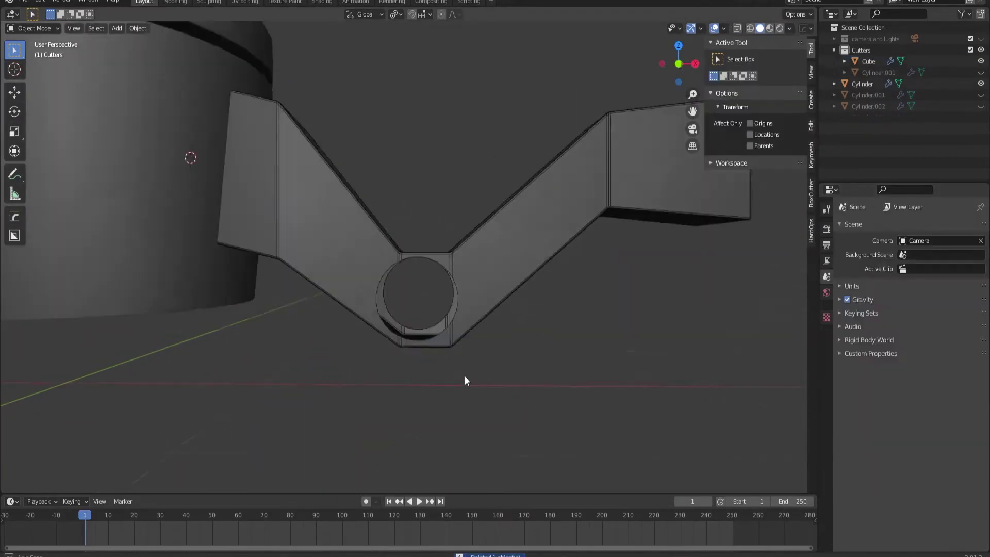
scroll(464, 380, "down", 3)
scroll(453, 386, "up", 3)
Step: Delete the round cutter and reselect the V-shaped bracket
left_click(415, 285)
key("x")
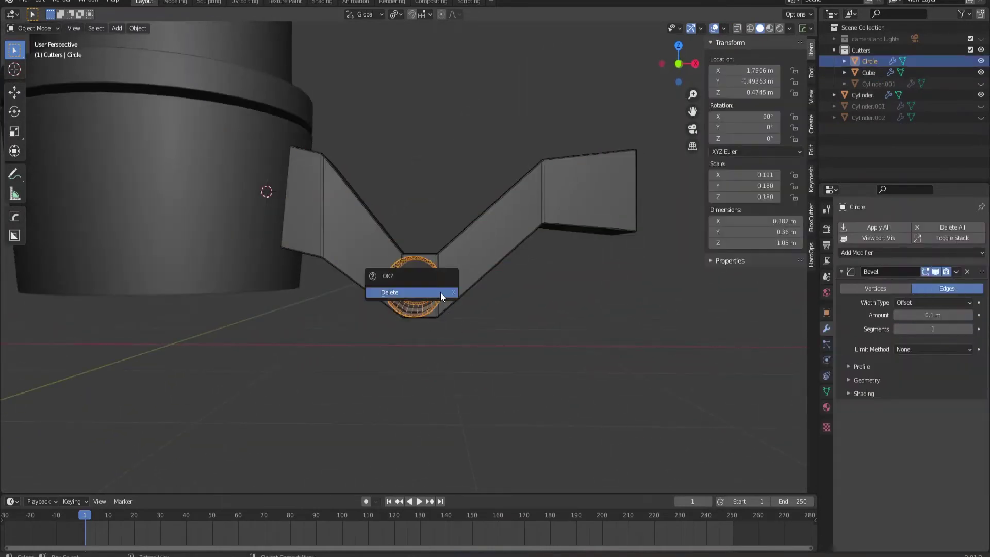
key("KP_1")
left_click(437, 316)
key("Tab")
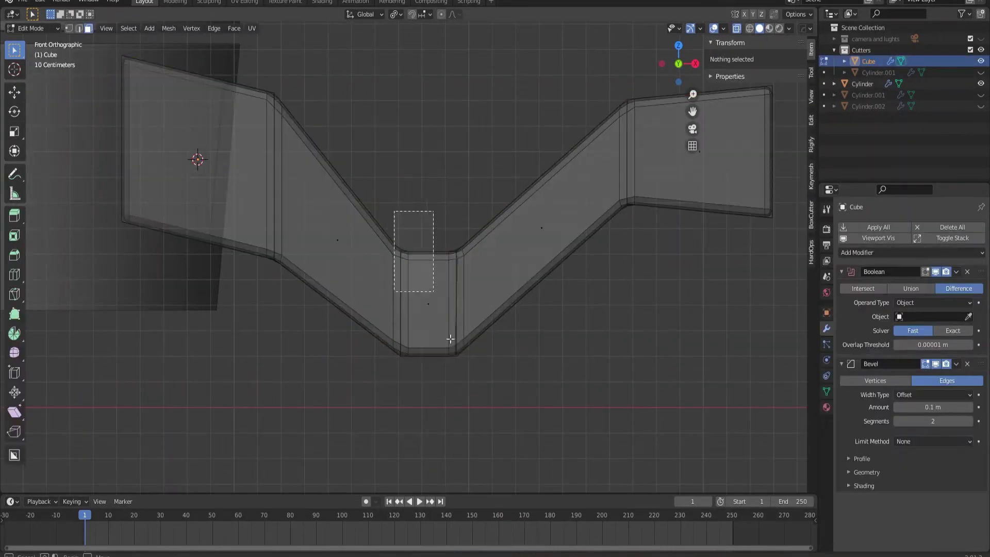
key("Tab")
middle_click_drag(467, 393, 424, 365)
Step: Add a new circle, rotate it 90° about X, and scale it
key("shift+a")
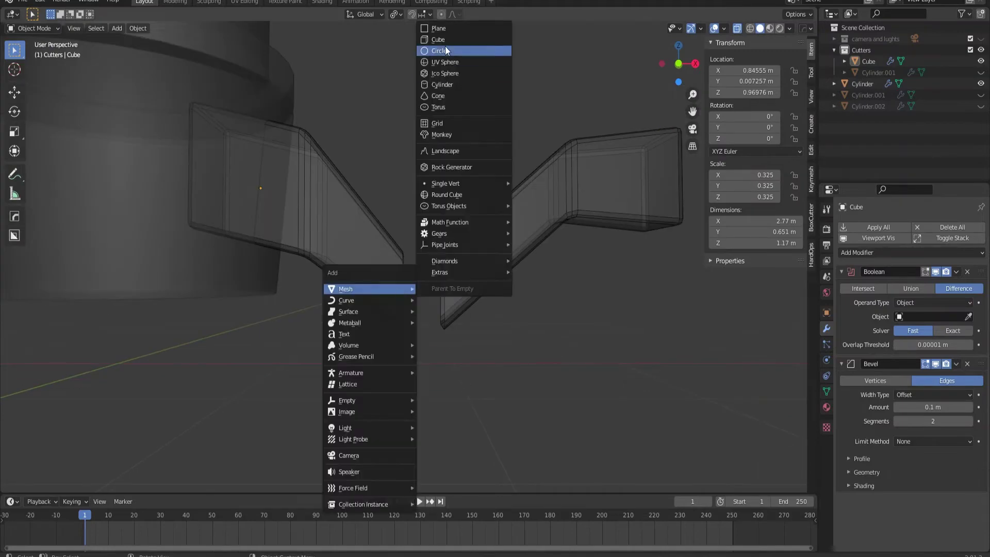
left_click(433, 49)
key("r")
key("x")
key("9")
key("0")
key("Return")
key("s")
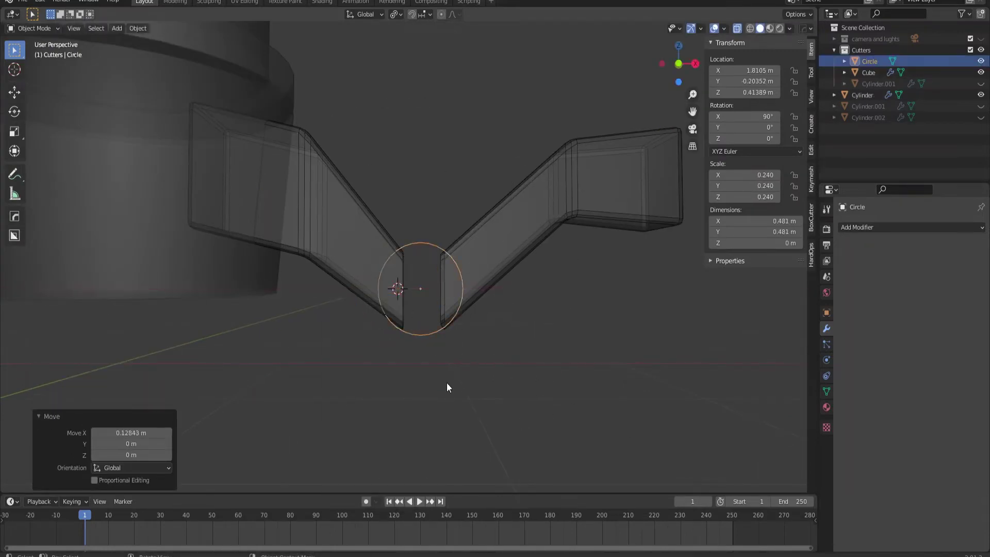
Step: Extrude the new circle into a short filled cylinder
key("Tab")
key("f")
middle_click_drag(448, 388, 420, 393)
key("e")
left_click(491, 400)
middle_click_drag(491, 400, 478, 388)
key("alt+a")
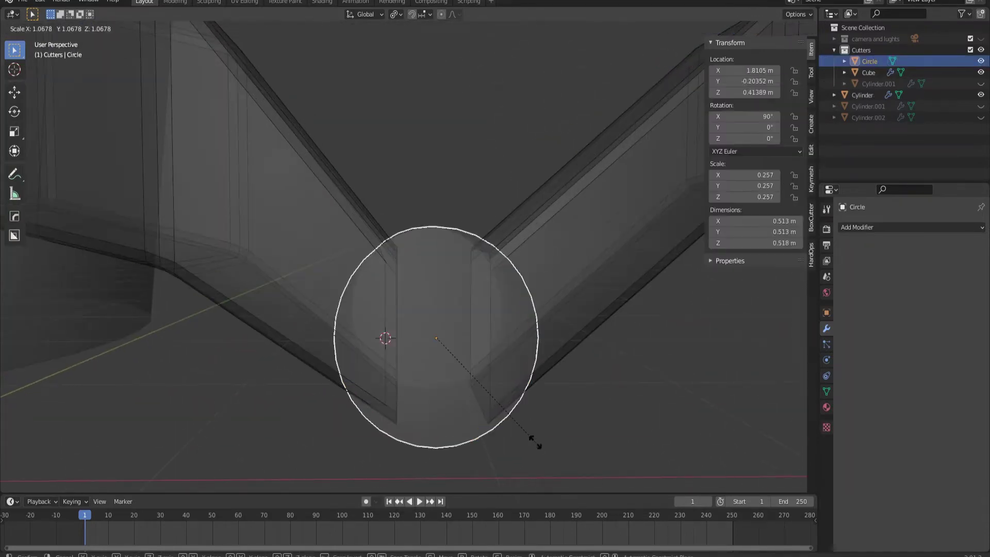
mouse_move(551, 409)
middle_mouse_down()
mouse_move(449, 351)
mouse_move(446, 422)
mouse_move(469, 384)
mouse_move(444, 324)
middle_mouse_up()
key("Tab")
Step: Position and size the cylinder, then delete its end faces to form an open ring
left_click(449, 416)
left_click(488, 390)
key("Tab")
key("x")
left_click(442, 306)
key("Tab")
Step: Slide edge loops on the bracket's arm to refine its edges
left_click(454, 375)
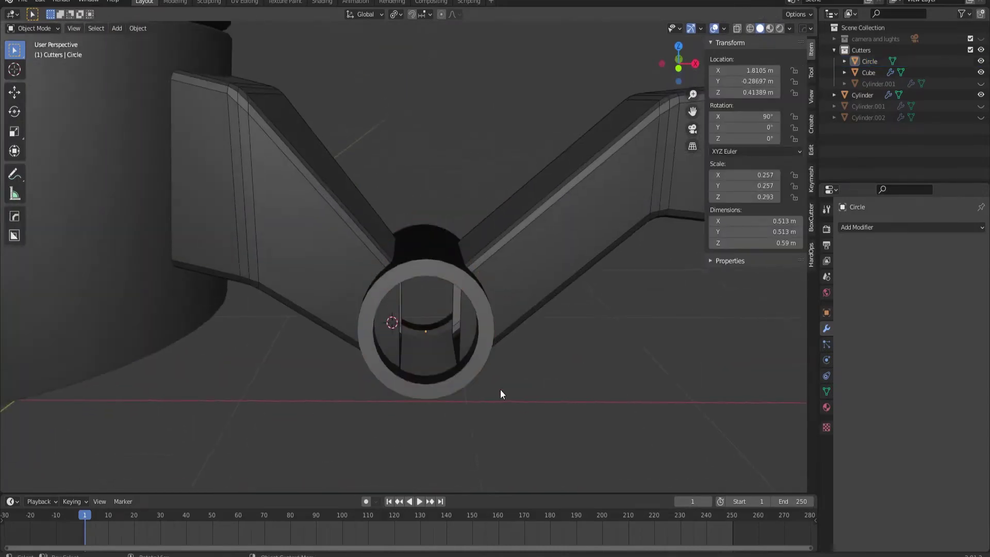
key("Tab")
scroll(473, 334, "up", 3)
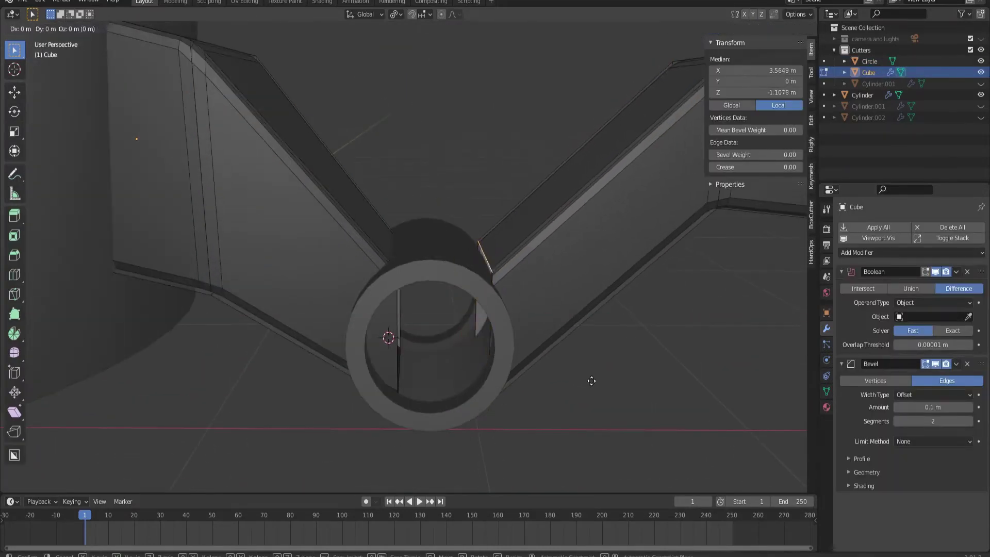
left_click(591, 380)
mouse_move(591, 380)
middle_mouse_down()
mouse_move(536, 427)
mouse_move(519, 411)
mouse_move(384, 360)
middle_mouse_up()
scroll(519, 412, "up", 3)
left_click(529, 387, "alt")
left_click(547, 396)
scroll(525, 410, "down", 3)
scroll(525, 411, "up", 4)
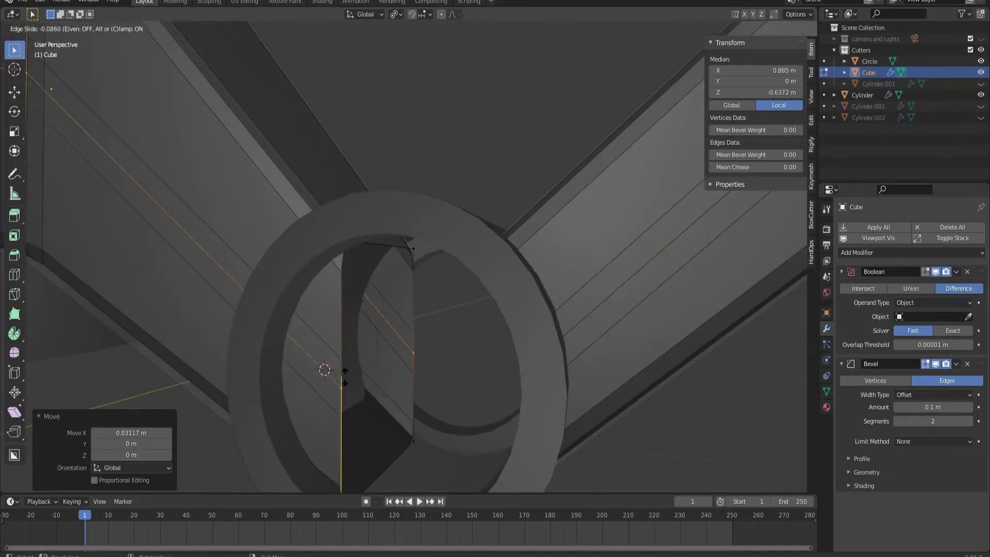
left_click(391, 385)
key("Tab")
Step: Add loop cuts around the hinge ring and spread them apart in Y
scroll(431, 400, "down", 4)
scroll(440, 365, "up", 3)
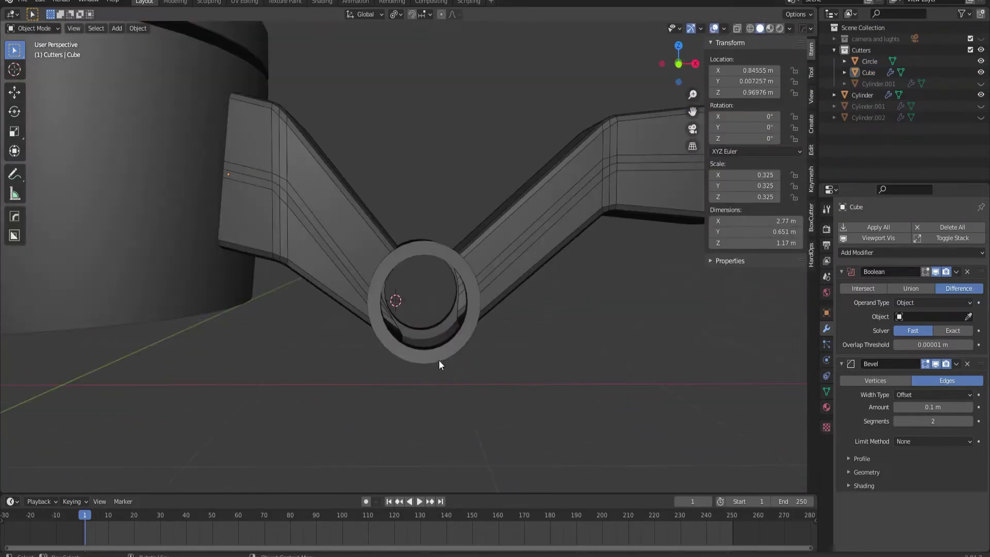
left_click(440, 364)
mouse_move(425, 369)
middle_mouse_down()
mouse_move(479, 337)
mouse_move(393, 413)
middle_mouse_up()
scroll(479, 337, "down", 3)
scroll(475, 365, "down", 2)
scroll(466, 349, "up", 5)
key("Tab")
key("ctrl+r")
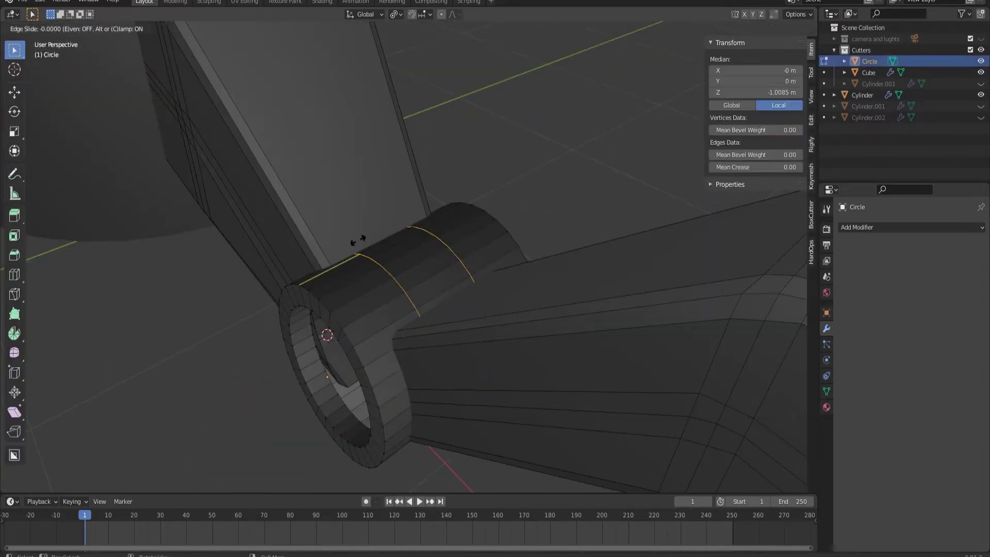
left_click(625, 252)
mouse_move(625, 253)
middle_mouse_down()
mouse_move(422, 285)
mouse_move(436, 360)
middle_mouse_up()
left_click(459, 303)
Step: Recess the ring's middle face band inward with Alt+S
key("g")
key("g")
right_click(411, 354)
left_click(436, 361, "alt")
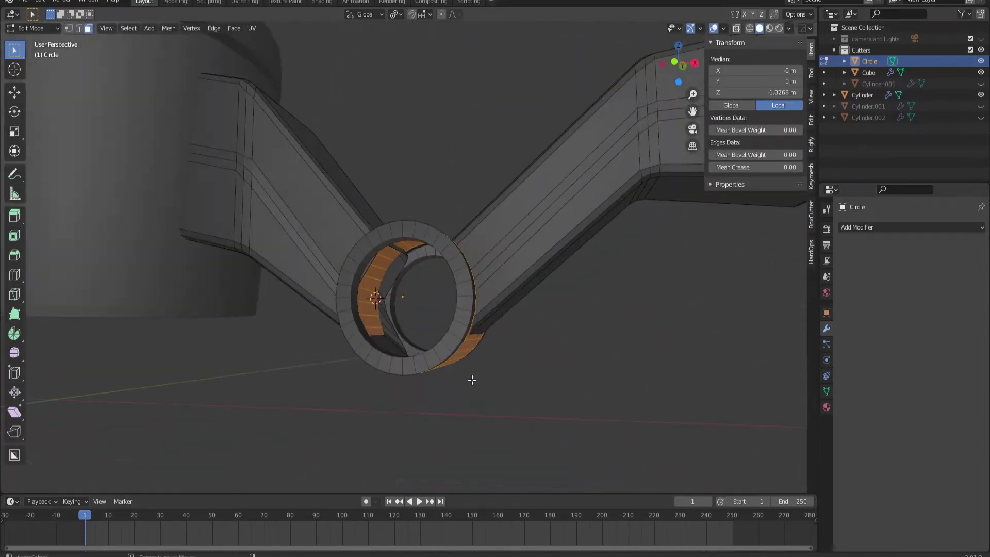
left_click(482, 408)
key("Tab")
scroll(449, 438, "down", 3)
mouse_move(449, 438)
middle_mouse_down()
mouse_move(482, 404)
mouse_move(458, 405)
middle_mouse_up()
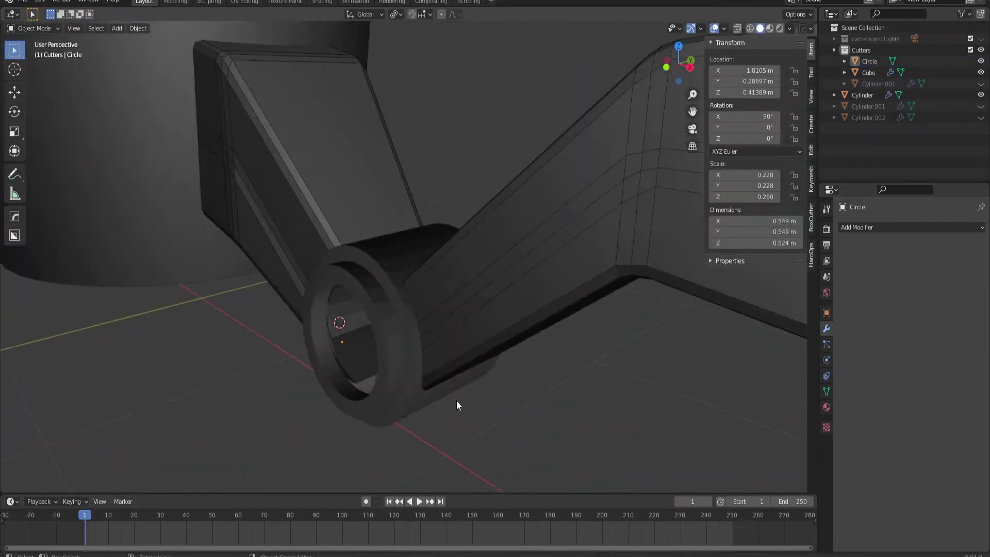
key("s")
right_click(578, 429)
scroll(516, 402, "down", 5)
left_click(468, 376)
scroll(457, 389, "up", 5)
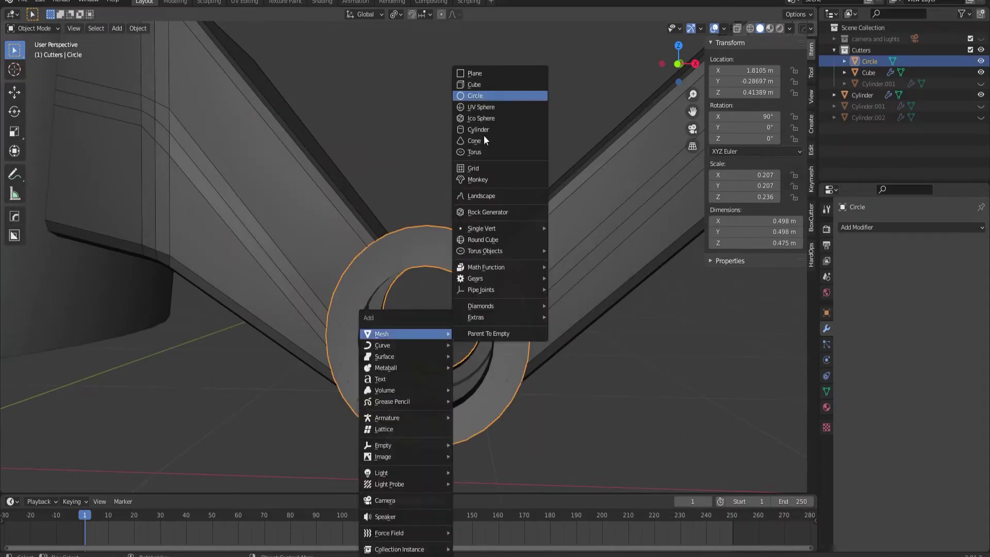
Step: Add a circle rotated 90° on X and scale it to about 0.174
left_click(475, 96)
type("rx90")
key("Return")
key("s")
scroll(582, 410, "down", 2)
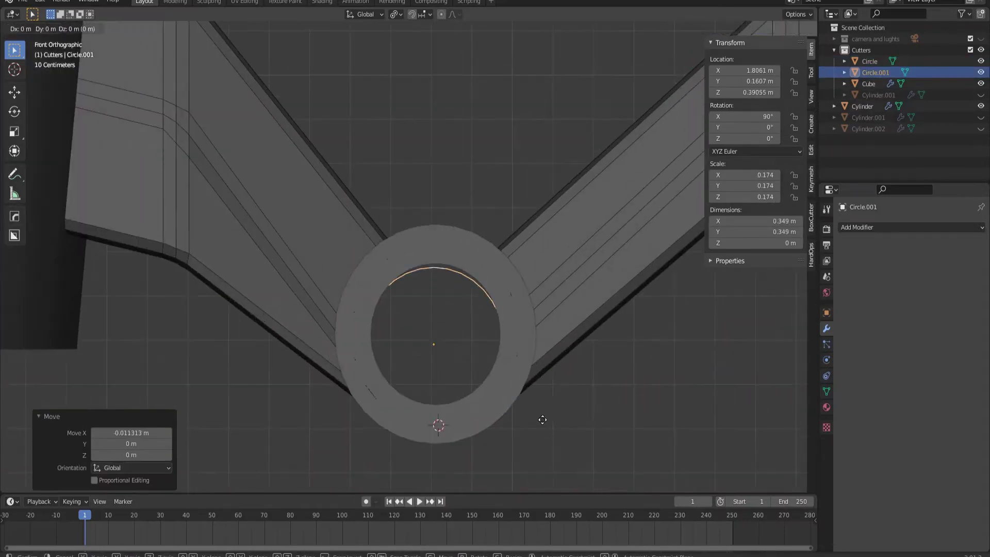
middle_click_drag(542, 416, 537, 426)
Step: Give the disc about 0.376 m of depth inside the hinge ring
mouse_move(490, 448)
middle_mouse_down()
mouse_move(346, 374)
mouse_move(390, 312)
middle_mouse_up()
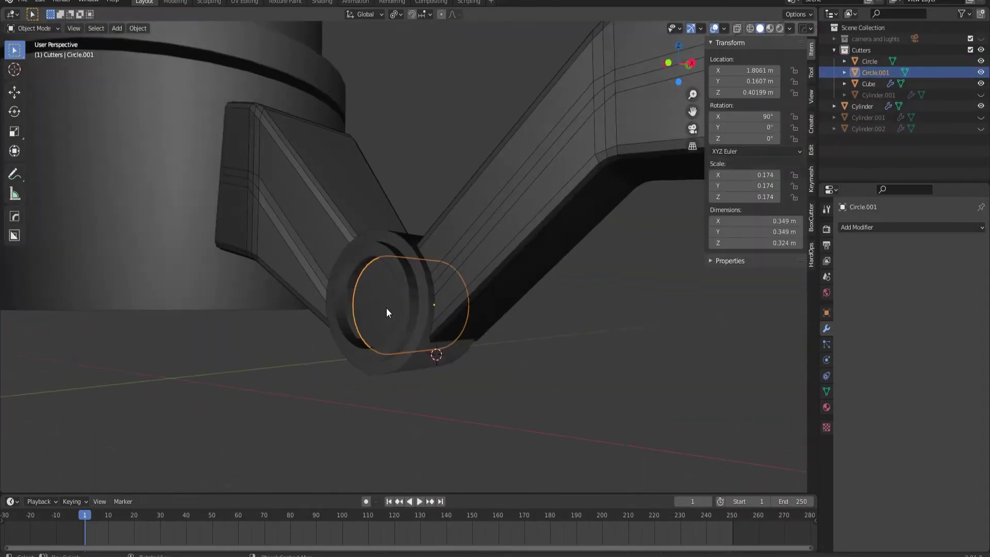
scroll(436, 354, "down", 5)
scroll(362, 359, "up", 6)
scroll(332, 262, "down", 3)
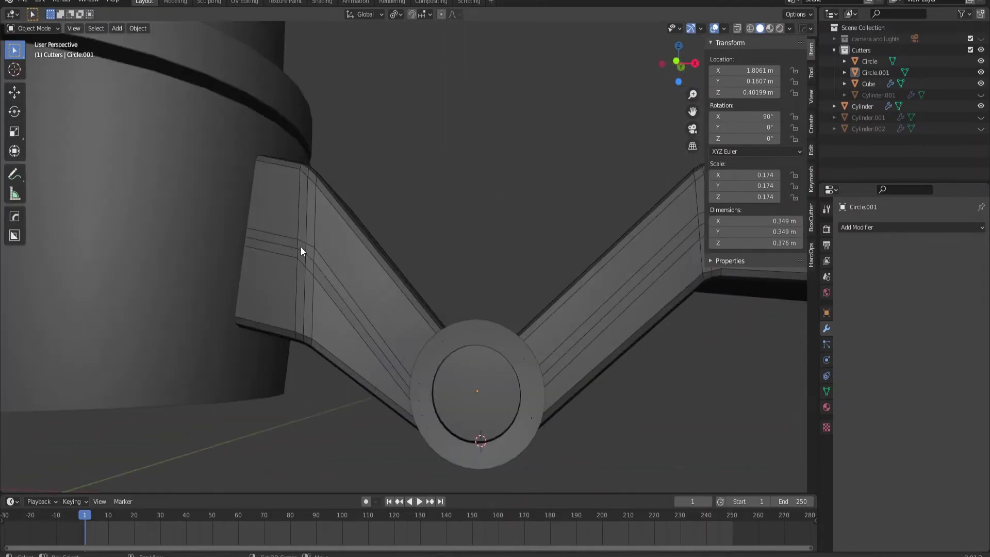
left_click(302, 249)
middle_click_drag(303, 250, 347, 360)
Step: Add a Subdivision Surface modifier to the arm and inspect its mesh
left_click(908, 252)
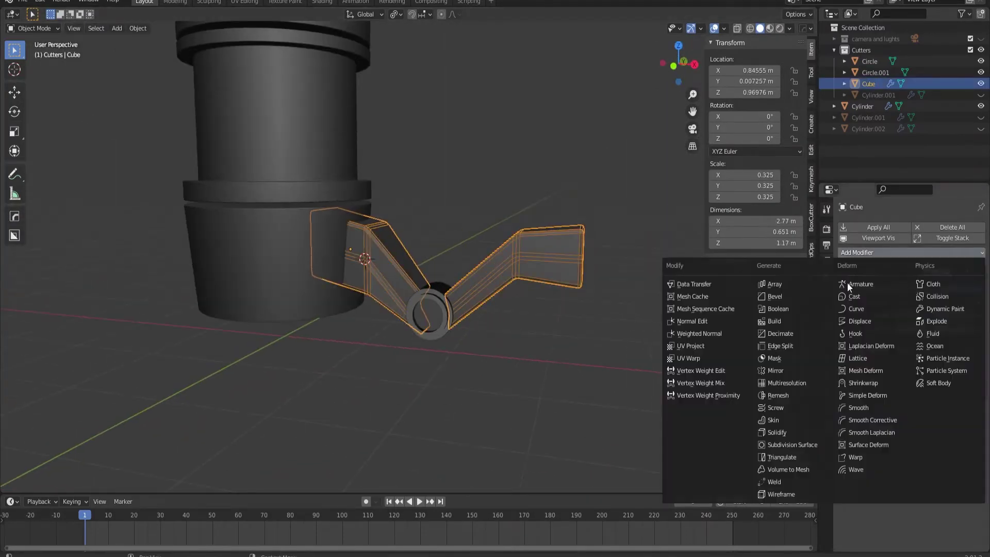
left_click(779, 448)
scroll(361, 232, "up", 3)
key("Tab")
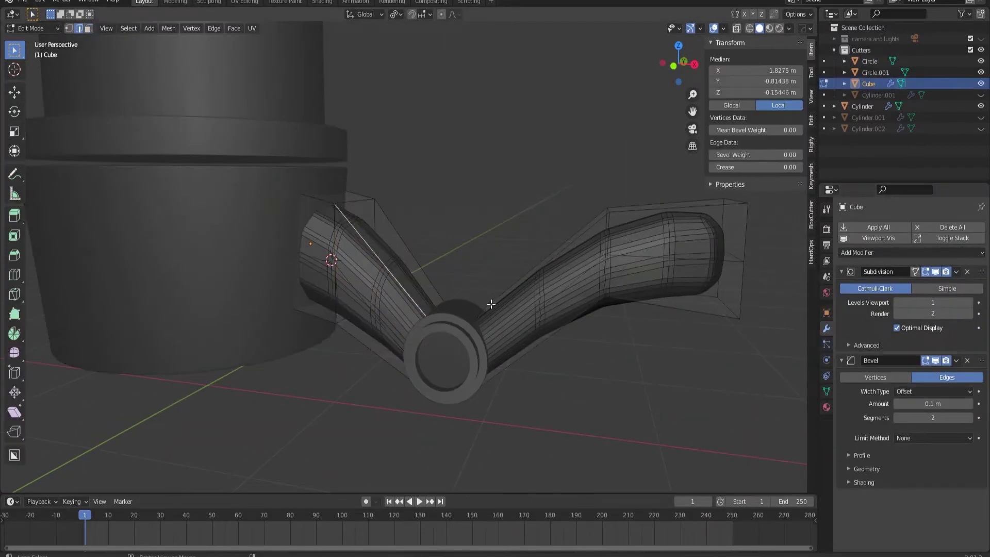
middle_click_drag(510, 296, 428, 382)
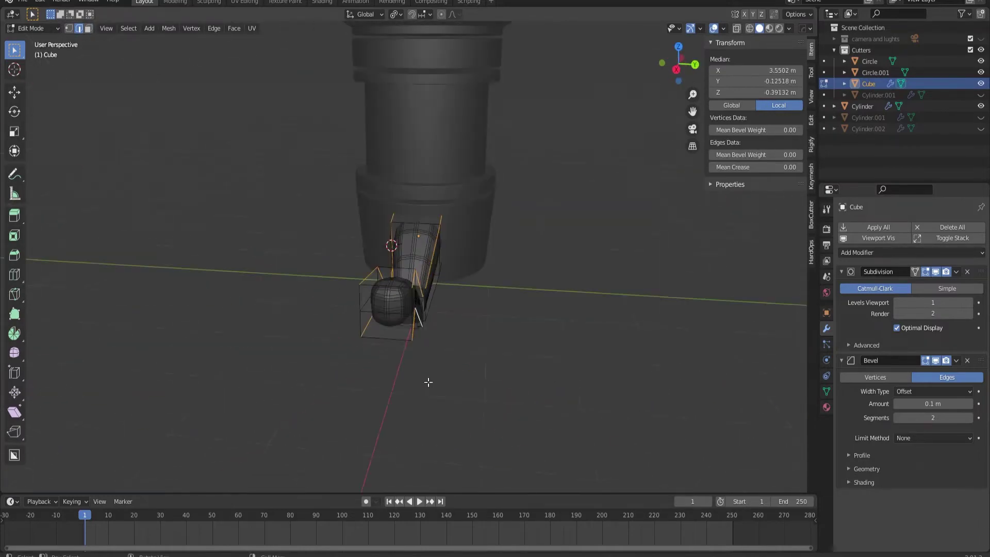
key("Tab")
Step: Frame the hinge ring and scale it along its length
mouse_move(628, 322)
middle_mouse_down()
mouse_move(489, 400)
mouse_move(395, 418)
middle_mouse_up()
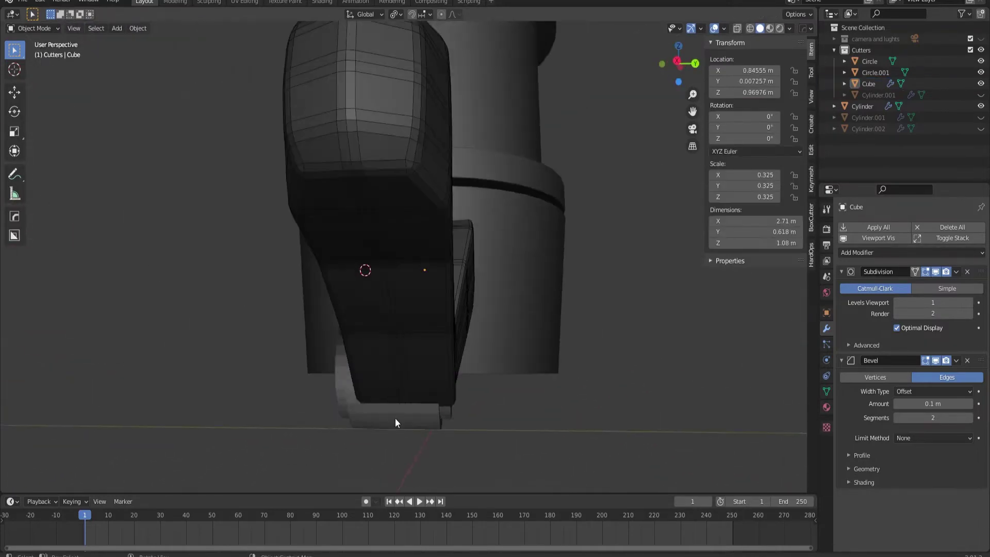
left_click(395, 418)
key("KP_Decimal")
left_click(456, 425)
key("s")
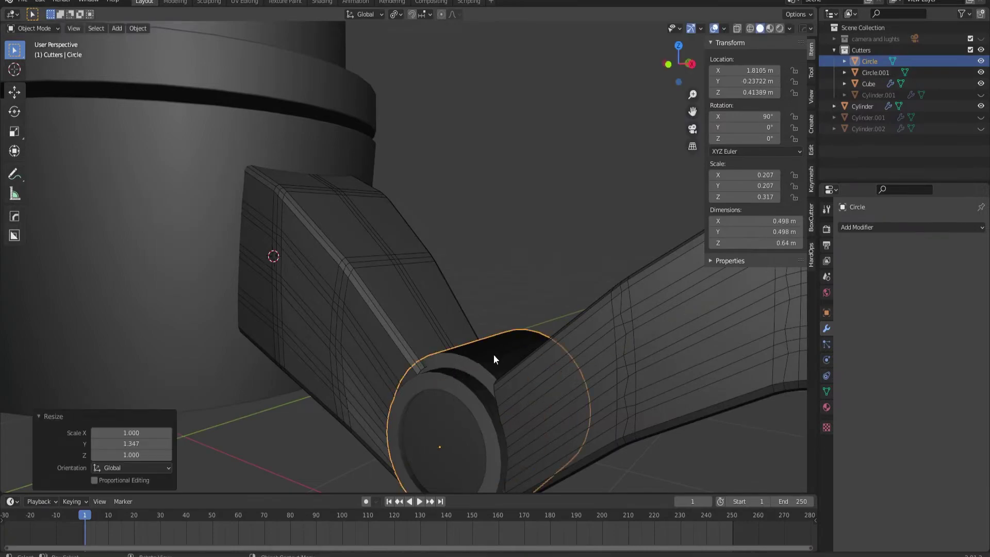
mouse_move(493, 360)
middle_mouse_down()
mouse_move(438, 456)
mouse_move(528, 340)
middle_mouse_up()
left_click(413, 382)
scroll(353, 359, "down", 5)
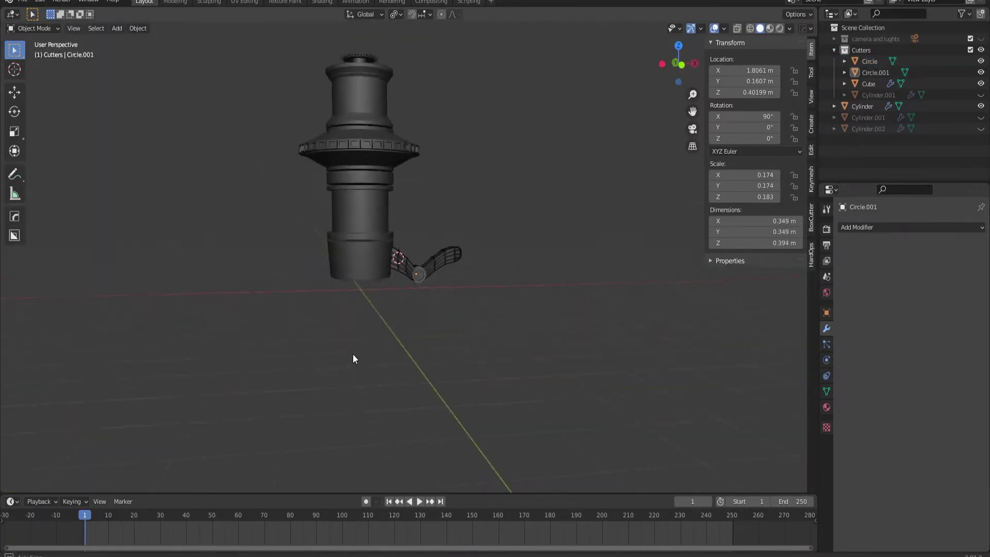
Step: Select the arm piece and inspect its cutout in Edit Mode
left_click(437, 283)
key("Tab")
middle_click_drag(462, 347, 460, 308)
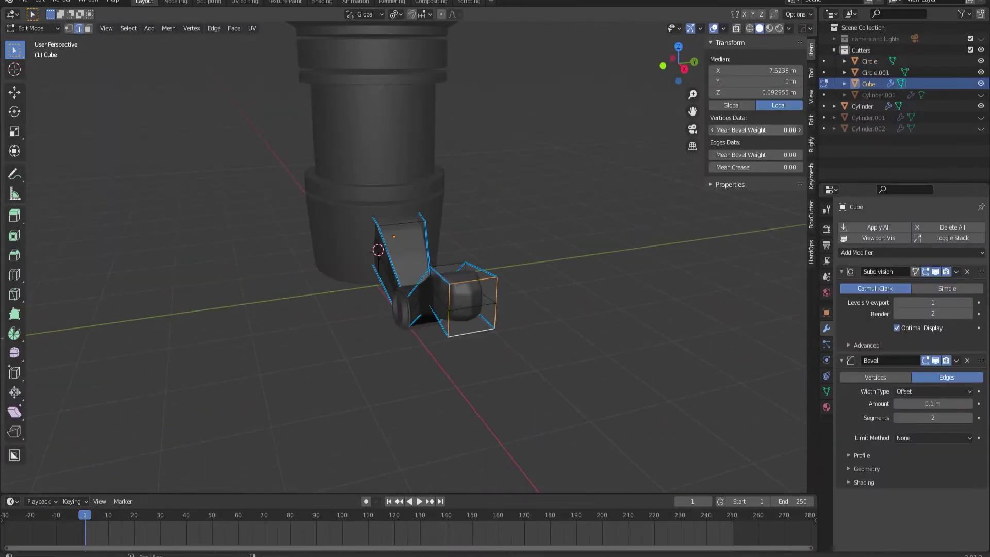
key("Tab")
middle_click_drag(514, 338, 467, 327)
scroll(479, 382, "up", 4)
Step: Turn off see-through display and thicken the selected arm faces
key("Tab")
scroll(413, 371, "up", 5)
mouse_move(358, 336)
middle_mouse_down()
mouse_move(411, 442)
mouse_move(423, 428)
middle_mouse_up()
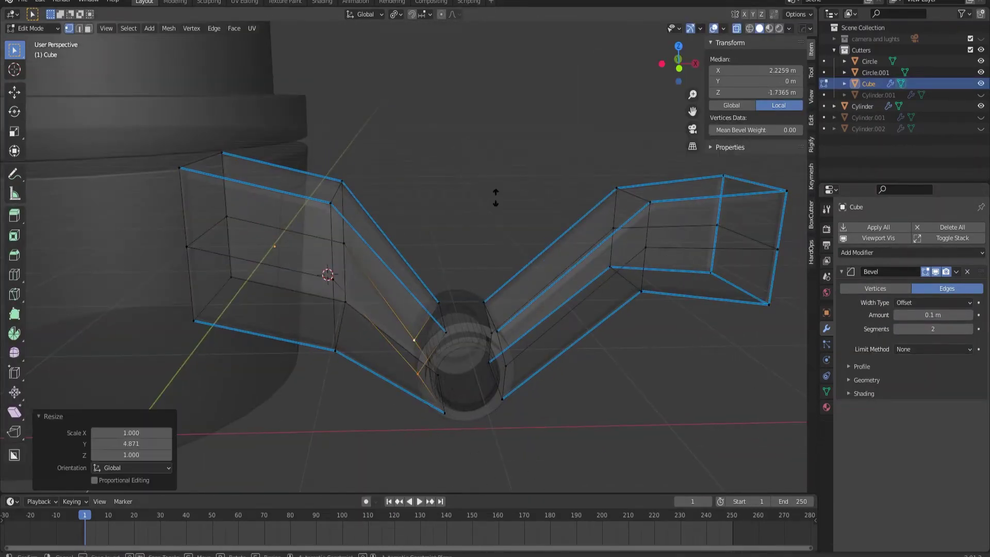
key("alt+z")
key("alt+s")
key("Tab")
left_click(410, 384)
Step: Move the hinge ring along X and scale the inner disc along Y
mouse_move(487, 377)
middle_mouse_down()
mouse_move(409, 384)
mouse_move(505, 369)
mouse_move(379, 340)
middle_mouse_up()
key("g")
key("x")
left_click(379, 340)
key("s")
key("y")
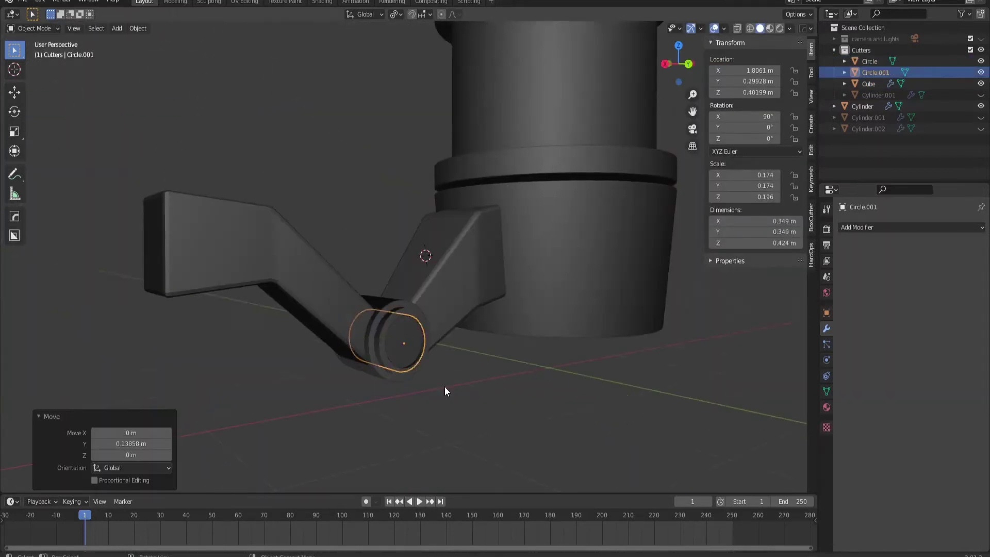
mouse_move(444, 386)
middle_mouse_down()
mouse_move(397, 398)
mouse_move(385, 349)
mouse_move(543, 323)
mouse_move(475, 298)
mouse_move(459, 392)
middle_mouse_up()
Step: Scale the selected faces of the arm in Edit Mode
left_click(474, 298)
key("Tab")
key("s")
key("Tab")
middle_click_drag(445, 346, 356, 390)
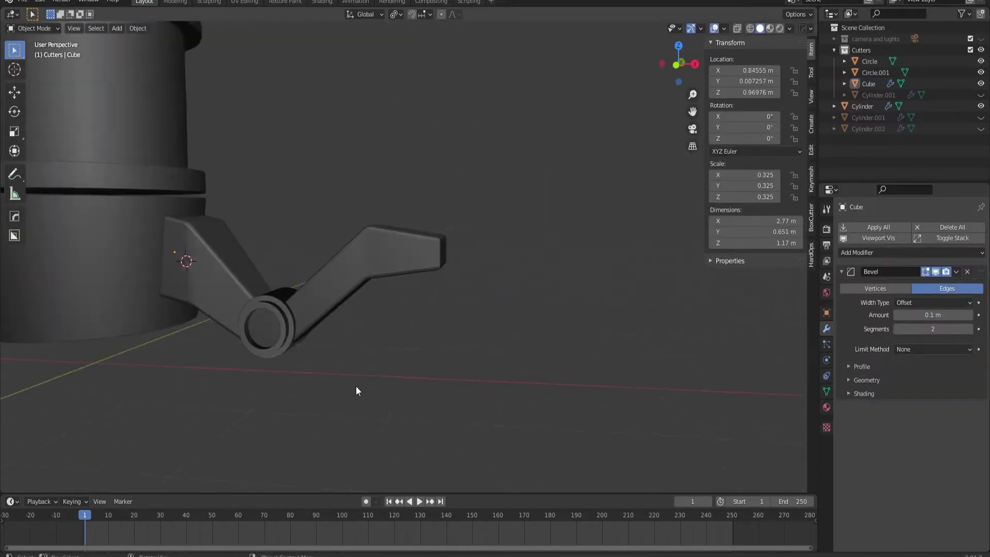
Step: Tilt the arm's outer end downward by 53° on Y
key("Tab")
key("g")
key("z")
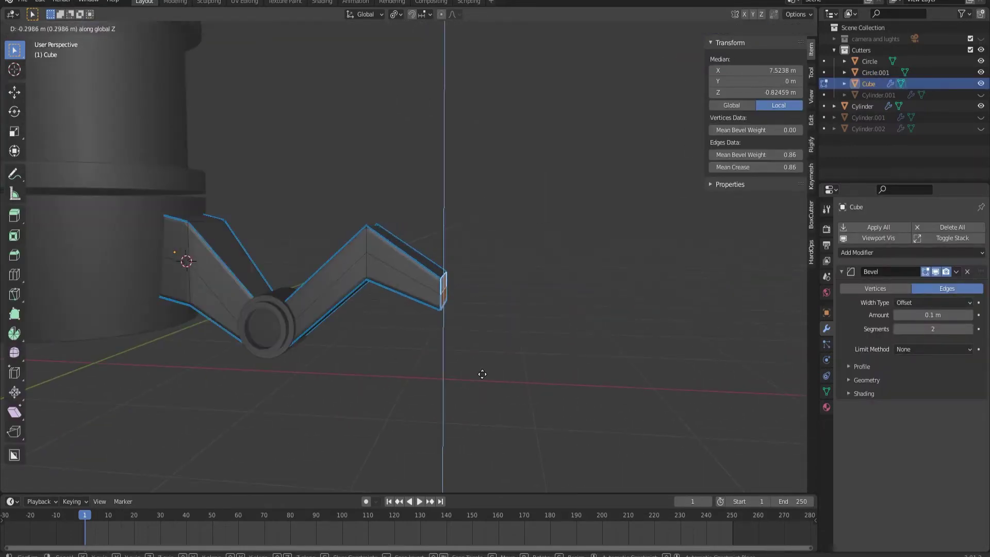
key("Escape")
middle_click_drag(449, 353, 509, 402)
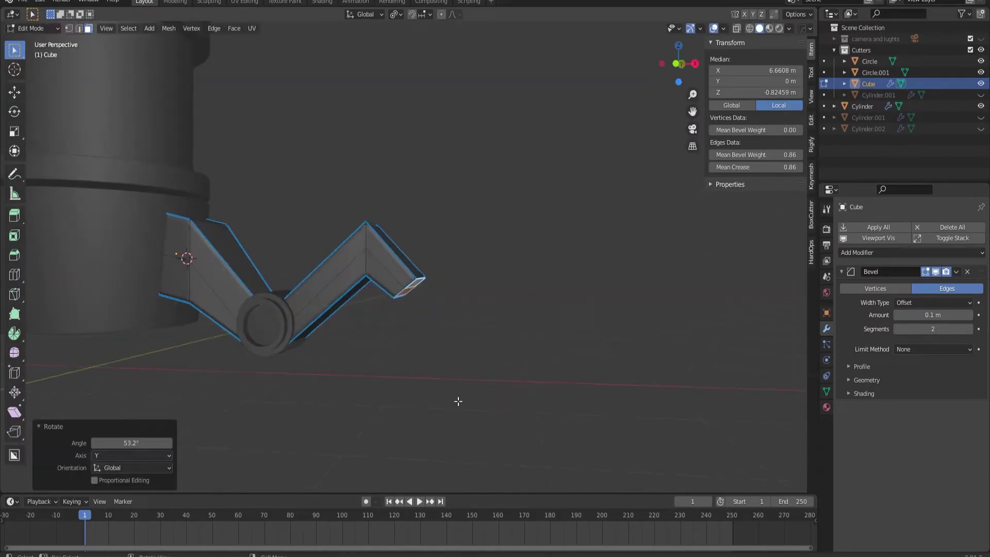
key("Tab")
scroll(461, 391, "down", 3)
key("shift+a")
Step: Add a small cube below the arm's outer end, stretched taller and narrowed
left_click(470, 95)
key("s")
left_click(431, 373)
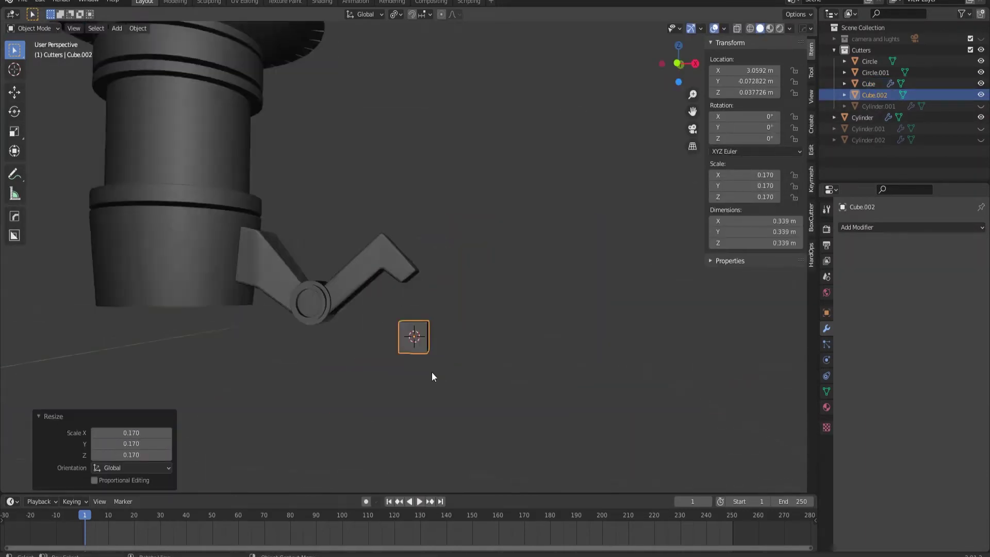
left_click(508, 455)
key("g")
key("z")
left_click(464, 413)
key("s")
mouse_move(464, 412)
middle_mouse_down()
mouse_move(442, 389)
mouse_move(474, 397)
mouse_move(290, 319)
mouse_move(392, 288)
middle_mouse_up()
left_click(517, 420)
Step: Give the cube a Bevel modifier and level-1 Subdivision placed above Bevel
scroll(477, 385, "down", 3)
key("Tab")
scroll(478, 382, "up", 3)
key("a")
left_click(856, 227)
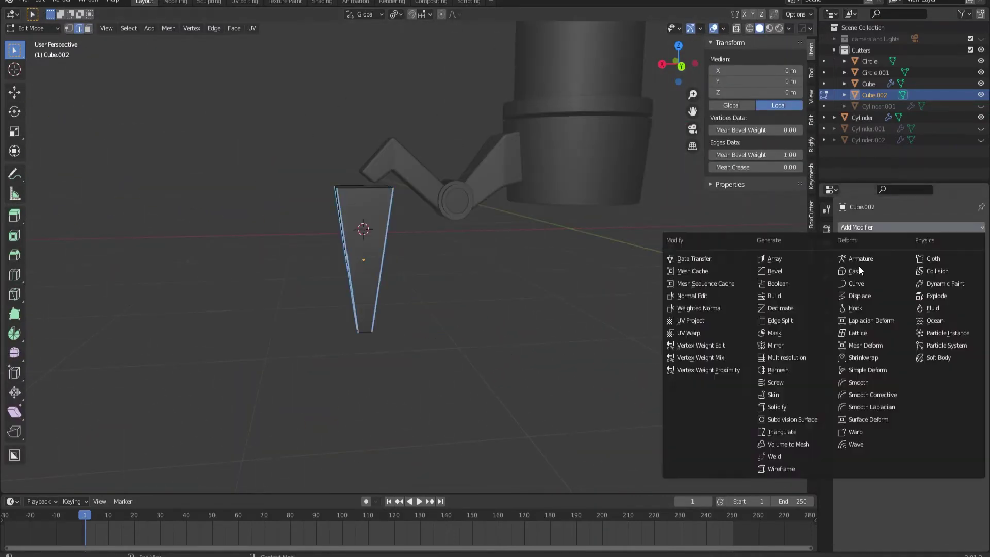
left_click(774, 271)
key("Tab")
key("Tab")
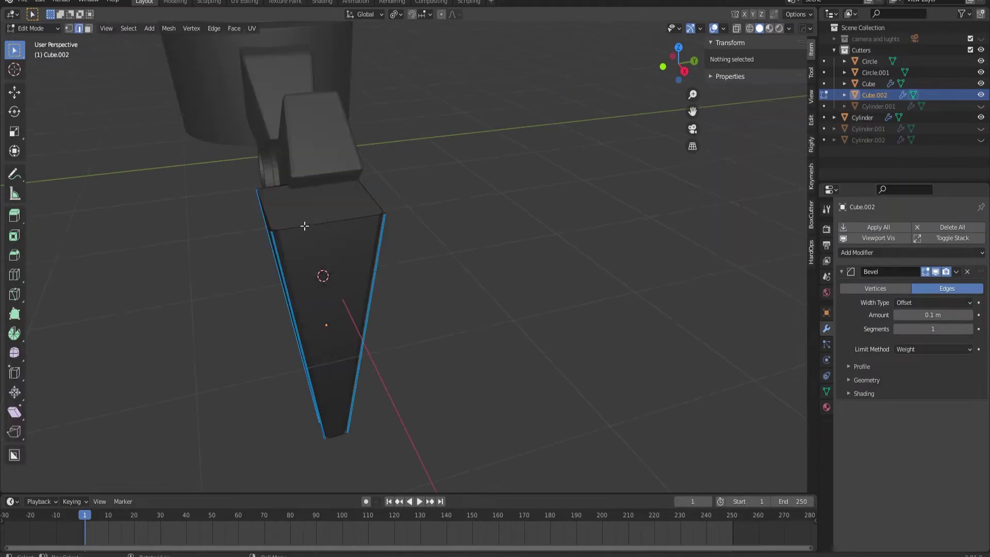
key("ctrl+1")
key("Tab")
left_click_drag(893, 407, 893, 271)
key("Tab")
Step: Add a loop cut near the cone's top, then select the hinge cutter
middle_click_drag(361, 309, 334, 368)
key("ctrl+r")
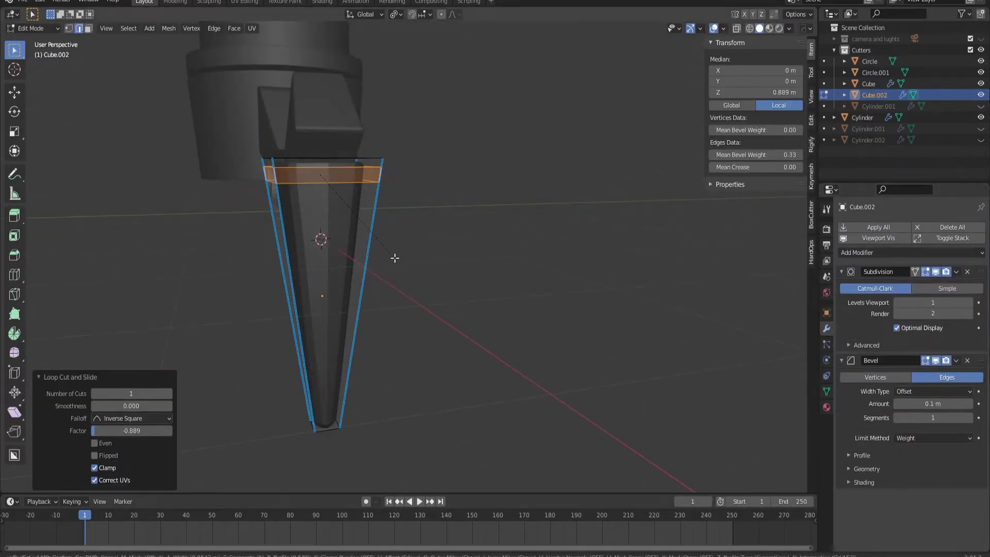
key("Tab")
mouse_move(349, 287)
middle_mouse_down()
mouse_move(489, 266)
mouse_move(464, 309)
mouse_move(438, 271)
mouse_move(312, 242)
middle_mouse_up()
scroll(464, 308, "down", 3)
left_click(347, 261)
Step: Duplicate the hinge cutter, then cancel and delete the extra copy
key("shift+d")
key("Escape")
key("r")
key("z")
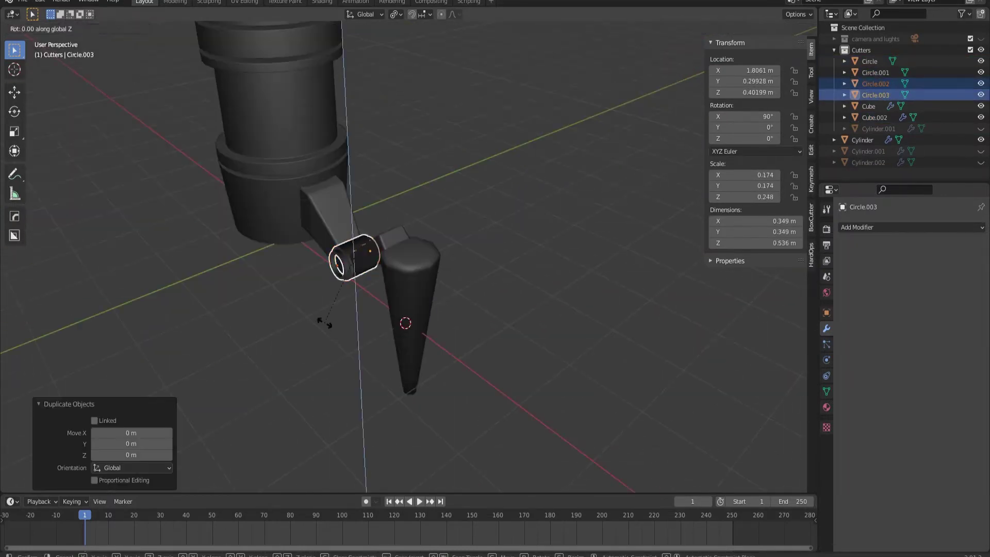
key("Escape")
key("Delete")
scroll(341, 291, "up", 3)
scroll(361, 320, "up", 3)
Step: Move the hinge ring along Y and duplicate it, turning the copy 90° about Z
left_click(283, 267)
key("g")
key("y")
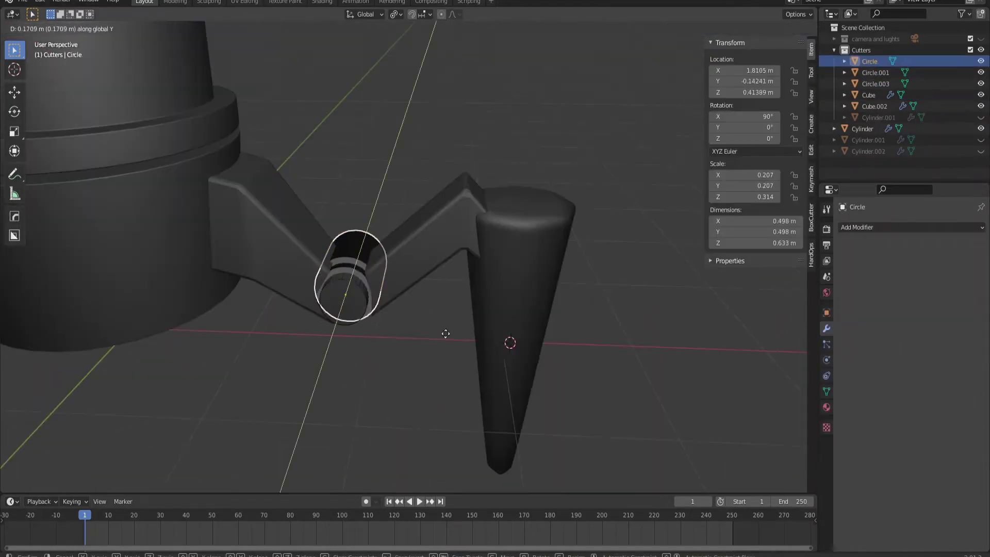
scroll(381, 336, "down", 3)
key("shift+d")
key("Escape")
middle_click_drag(385, 353, 339, 329)
key("r")
key("z")
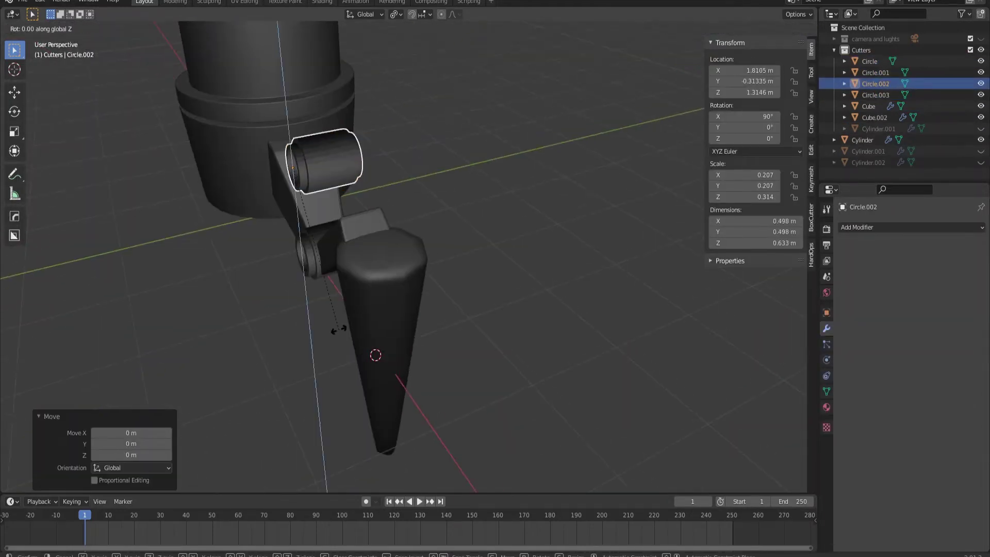
left_click(418, 413)
Step: Shrink the hinge copy and move it to the cone's top
mouse_move(418, 413)
middle_mouse_down()
mouse_move(407, 376)
mouse_move(464, 335)
middle_mouse_up()
key("s")
left_click(392, 319)
key("g")
key("x")
key("g")
key("z")
left_click(427, 367)
Step: Tilt the small hinge about X and confirm its position
key("r")
key("x")
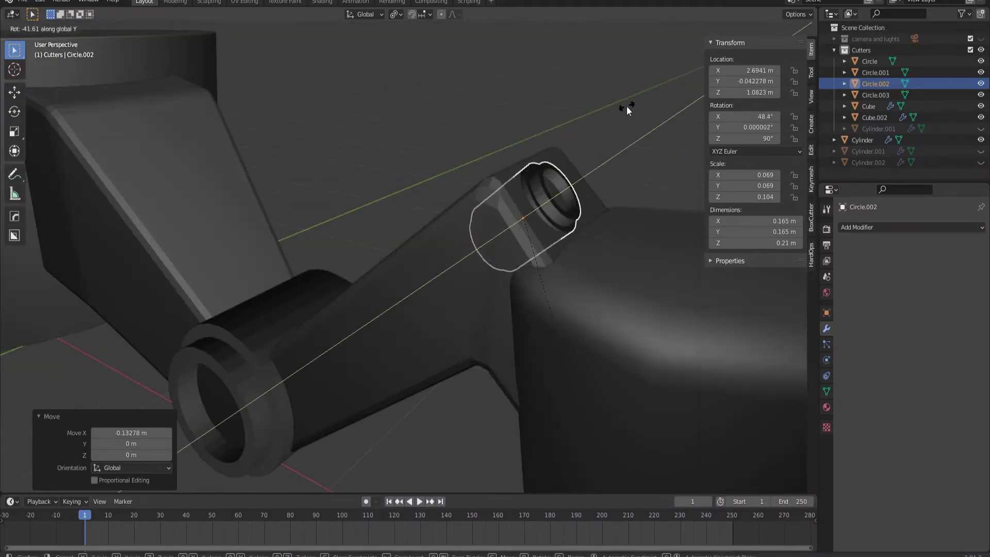
key("Escape")
mouse_move(626, 106)
middle_mouse_down()
mouse_move(336, 320)
mouse_move(487, 283)
mouse_move(327, 245)
middle_mouse_up()
key("Escape")
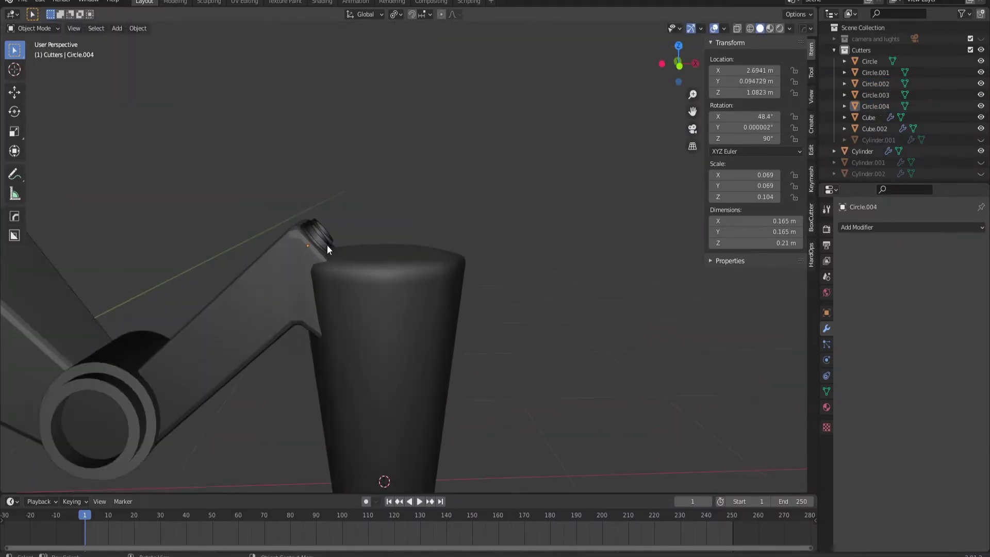
Step: Extrude the small hinge's rim along Z to lengthen the bracket
left_click(221, 291)
key("Tab")
key("e")
left_click(361, 242)
key("KP_1")
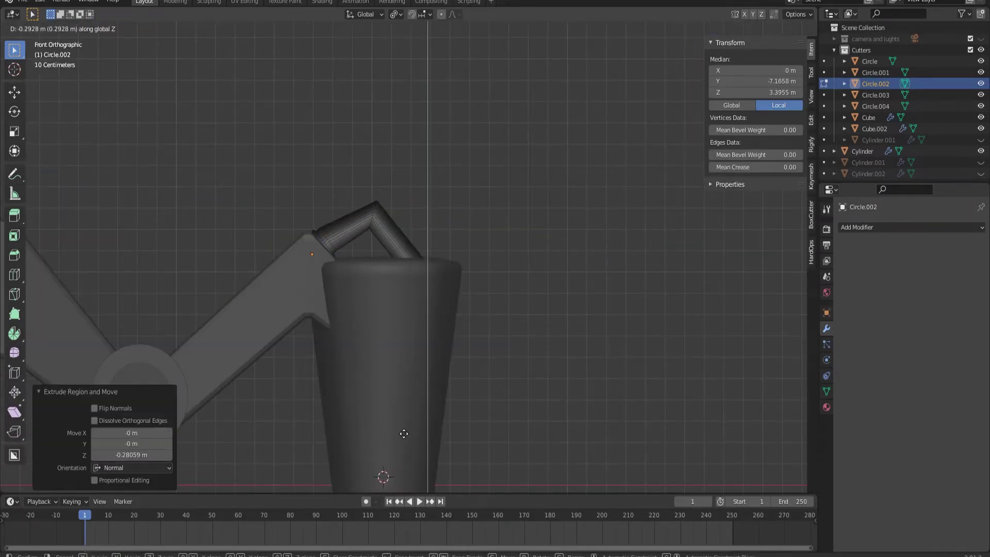
left_click(849, 227)
Step: Add a Mirror modifier to Circle.002 and select the leg pieces
left_click(774, 274)
left_click(928, 330)
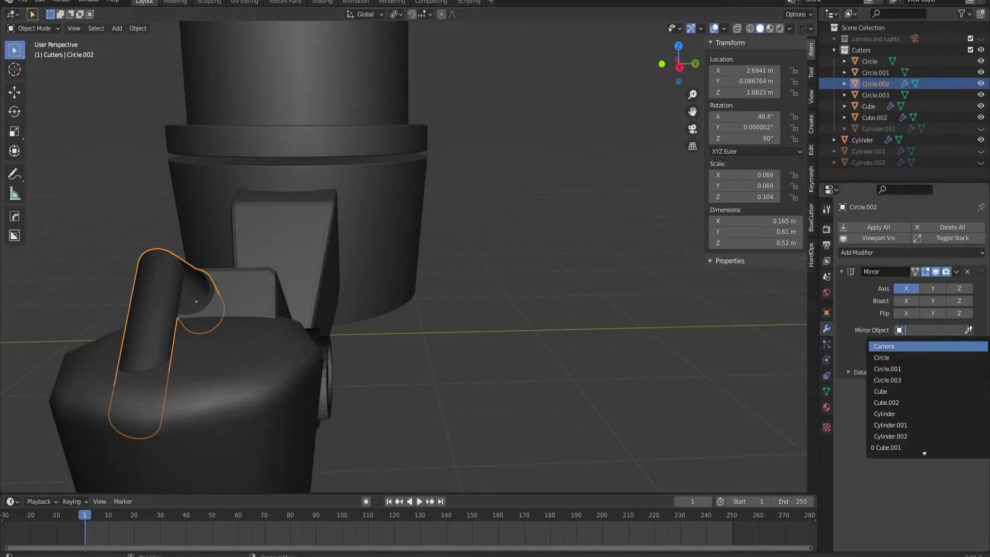
left_click(407, 330)
key("Tab")
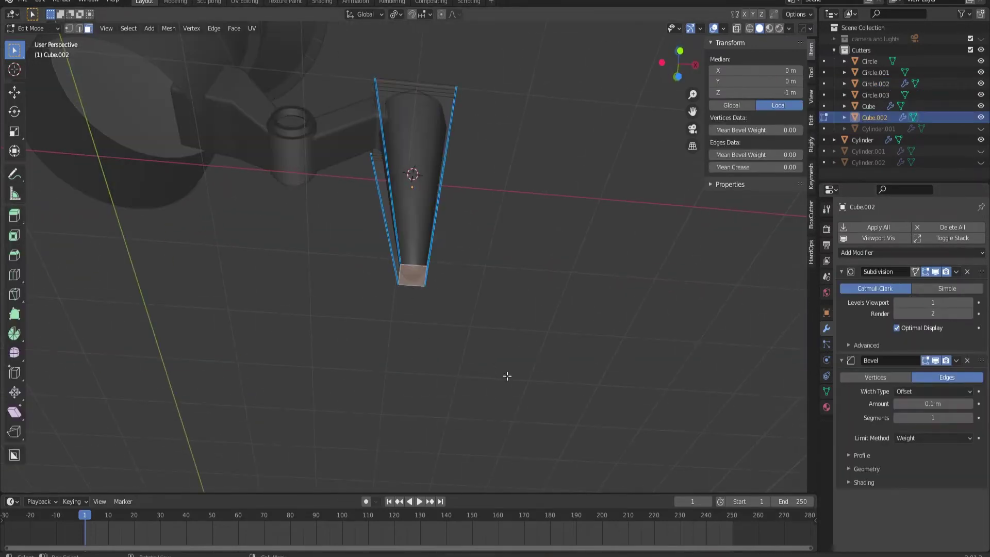
key("Tab")
middle_click_drag(466, 365, 422, 329)
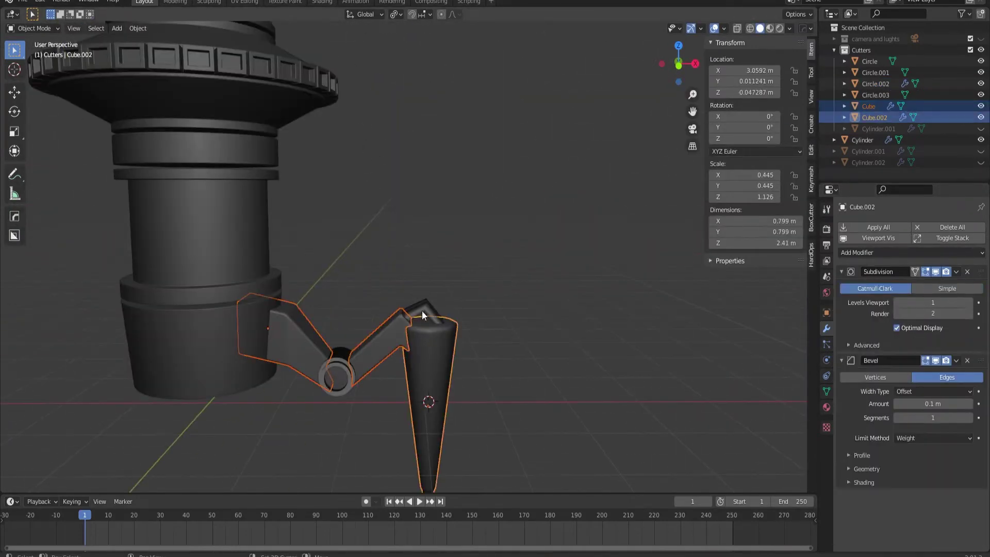
Step: Move the selected leg parts into a new collection named 'legs'
left_click(874, 118, "ctrl")
type("ction 3")
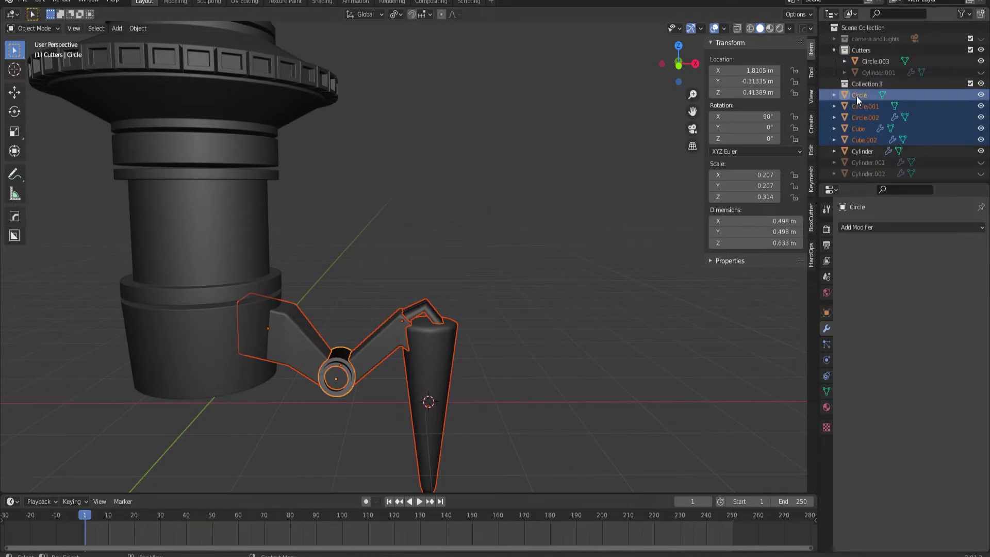
type("legs")
key("Return")
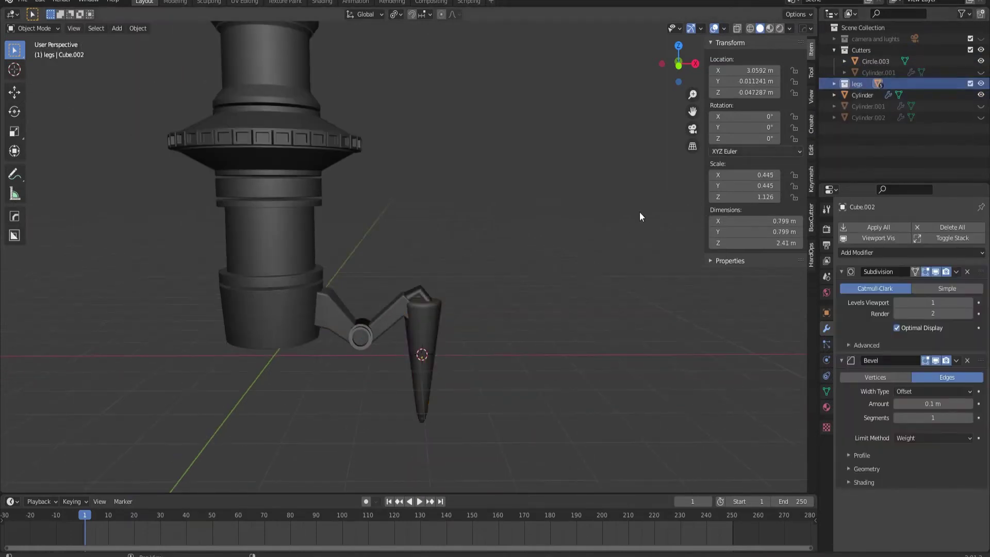
Step: Set the cone leg's Subdivision viewport level to 0 and mirror it across the tower
left_click(382, 360)
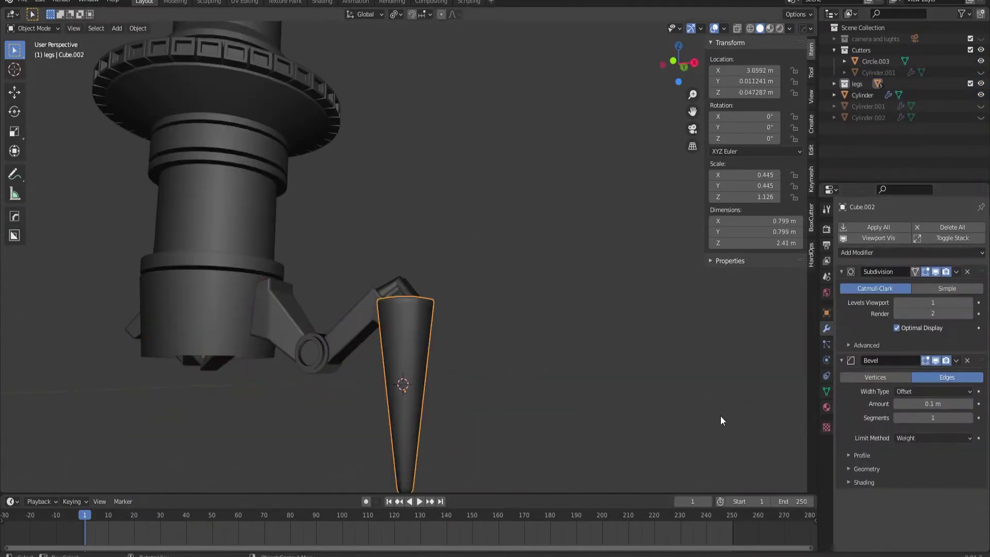
double_click(898, 302)
type("0")
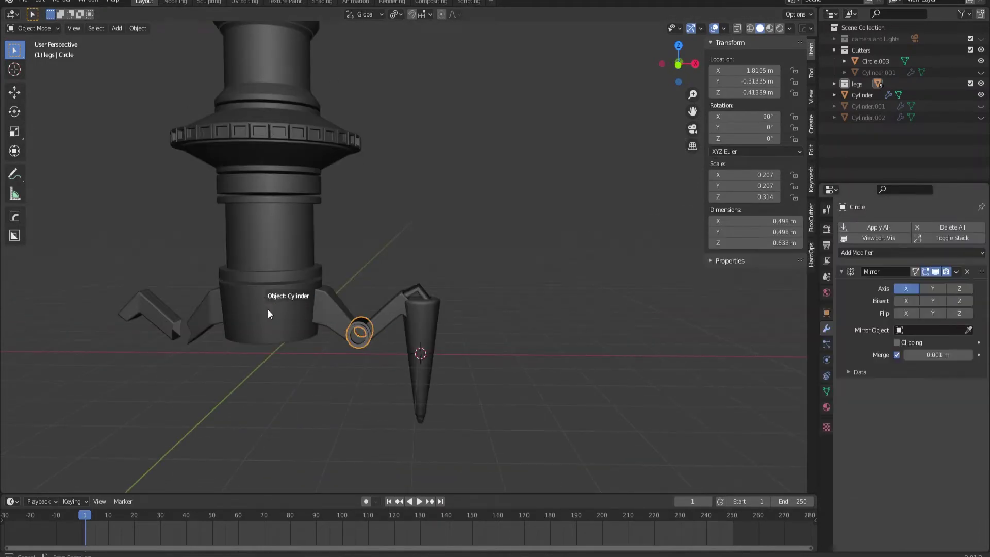
left_click(775, 345)
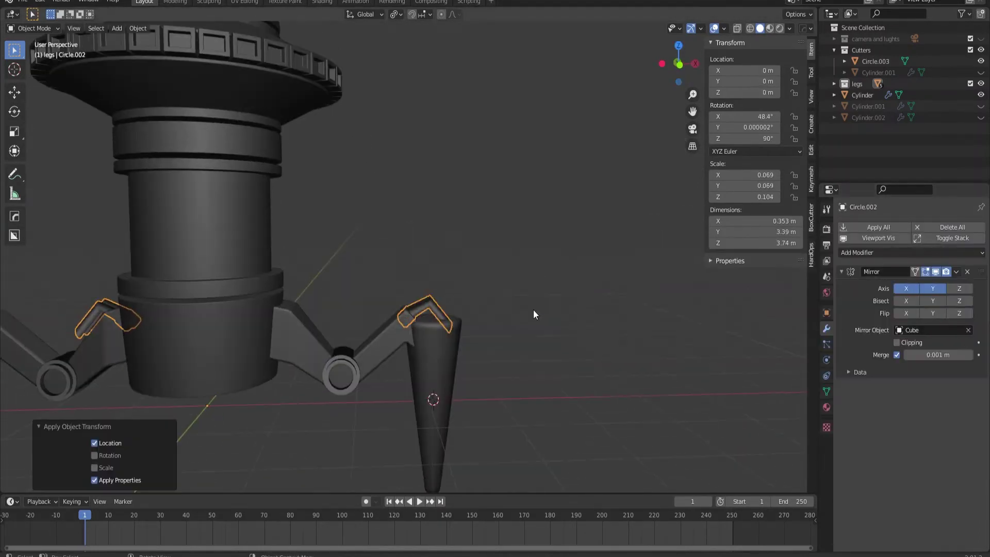
Step: Change the bracket's mirror axes and select the whole leg mesh in Edit Mode
left_click(906, 290)
left_click(876, 252)
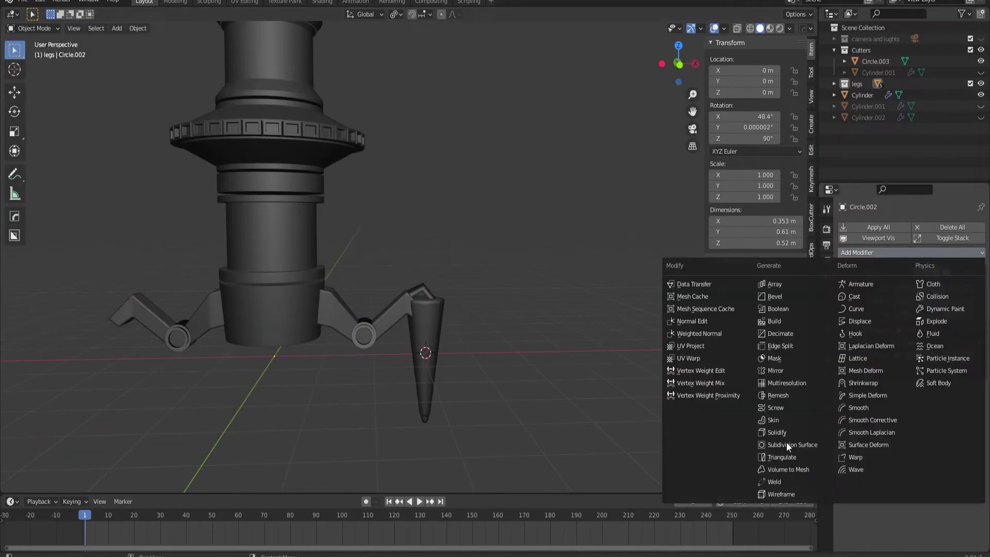
left_click(787, 441)
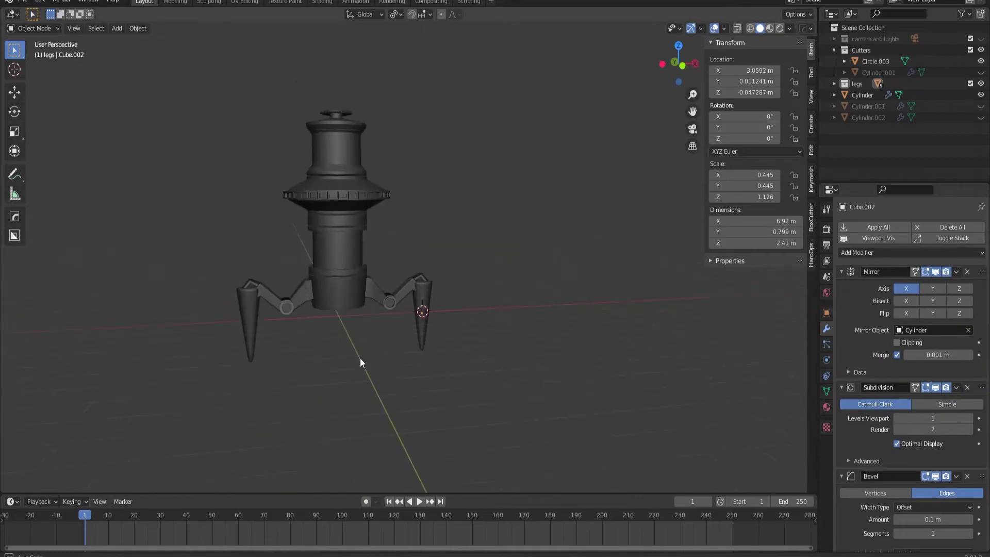
key("Tab")
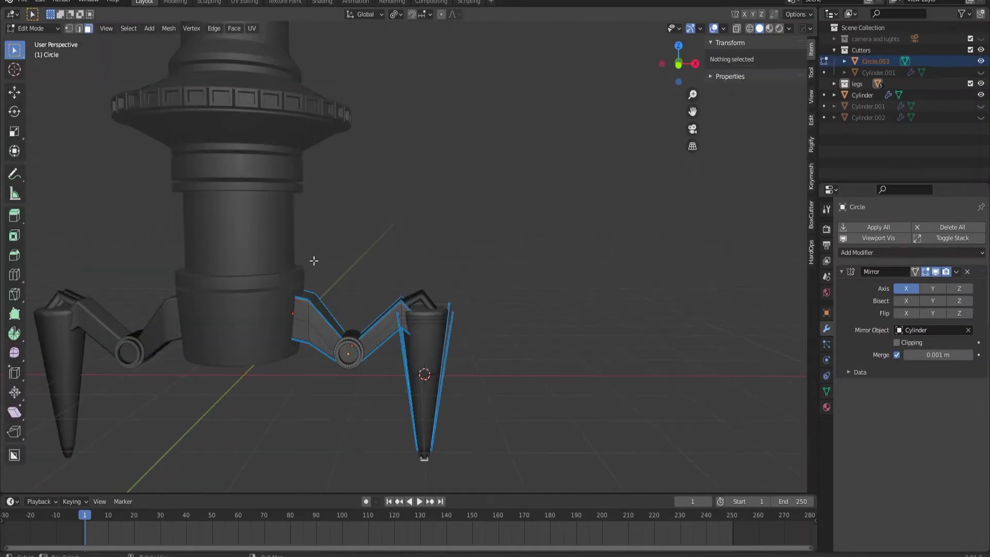
key("a")
middle_click_drag(441, 453, 438, 397)
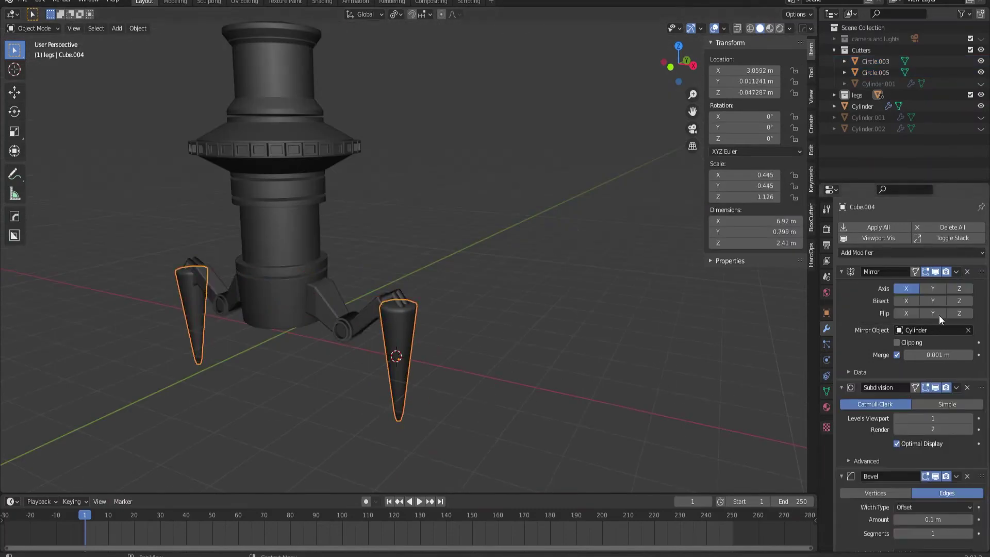
Step: Join the selected leg parts into one mesh, then separate them into loose pieces again
scroll(569, 335, "up", 3)
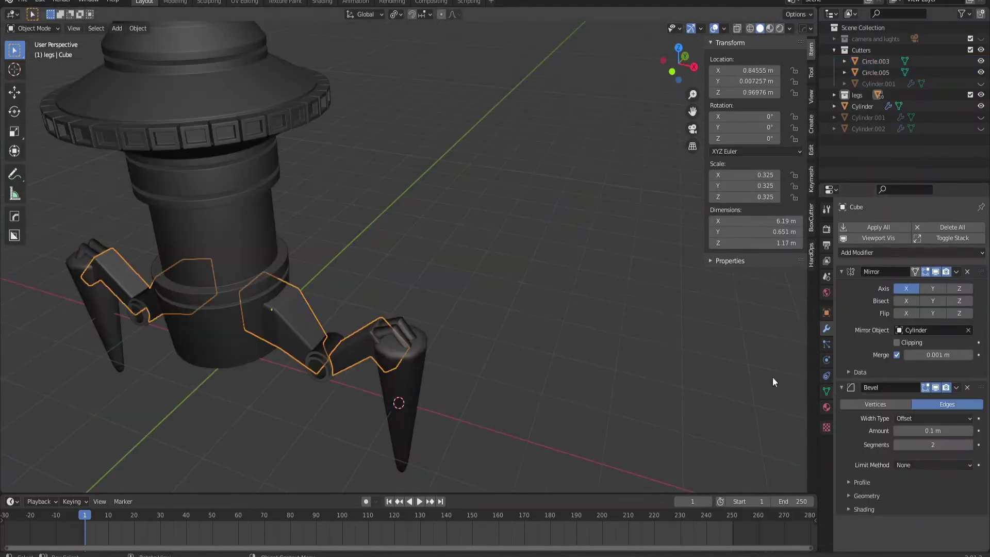
left_click(317, 372)
mouse_move(317, 371)
middle_mouse_down()
mouse_move(354, 408)
mouse_move(356, 338)
middle_mouse_up()
left_click(327, 403, "shift")
left_click(356, 338, "shift")
mouse_move(367, 385)
middle_mouse_down()
mouse_move(369, 403)
mouse_move(352, 410)
mouse_move(546, 314)
middle_mouse_up()
key("ctrl+j")
key("Tab")
key("p")
key("p")
key("Tab")
Step: Set the leg hoops, cone leg and arm to Cursor orientation, with origins at the 3D cursor
left_click(631, 331)
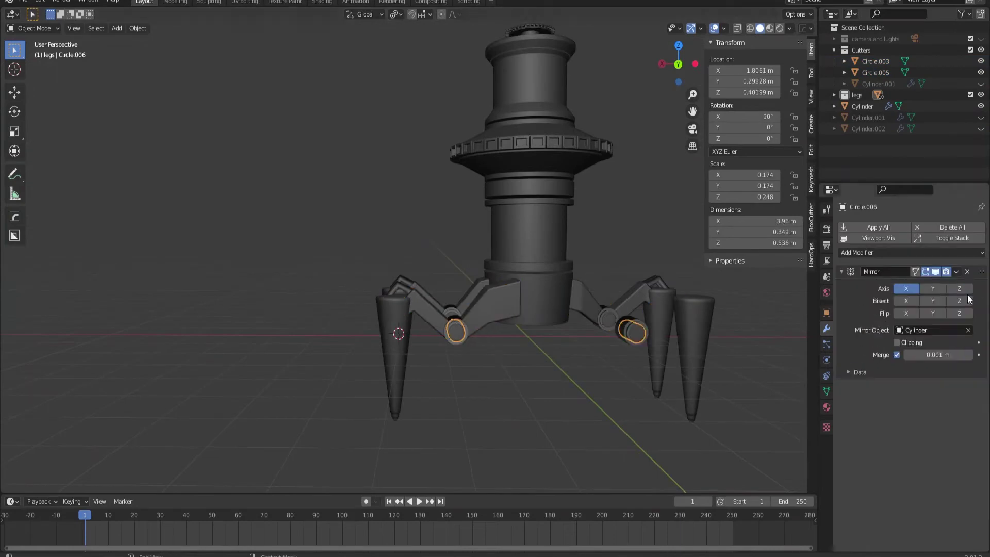
left_click(397, 361, "shift")
mouse_move(471, 343)
middle_mouse_down()
mouse_move(474, 316)
mouse_move(555, 401)
middle_mouse_up()
left_click(474, 316, "shift")
middle_click_drag(474, 419, 444, 355)
left_click(444, 355)
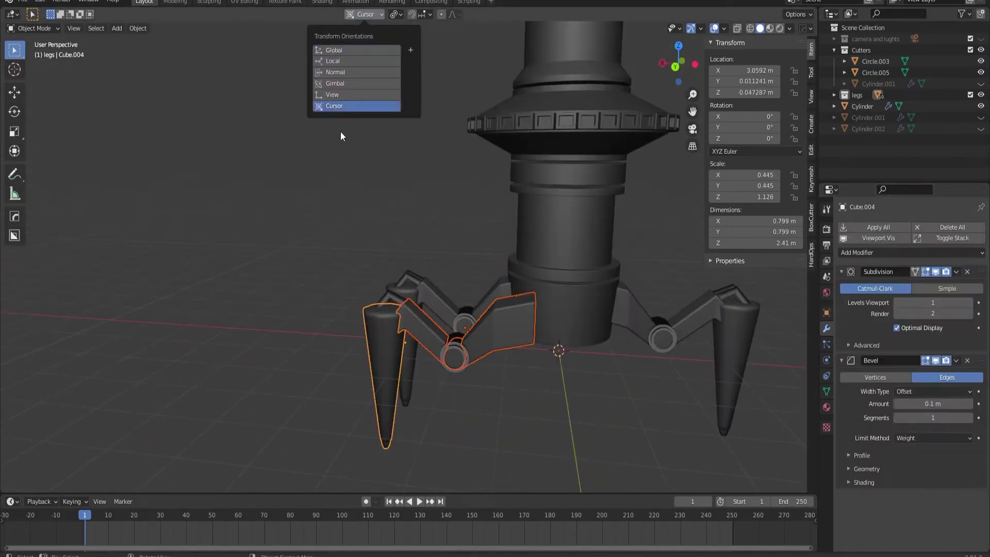
middle_click_drag(341, 135, 502, 345)
right_click(502, 345)
right_click(390, 334)
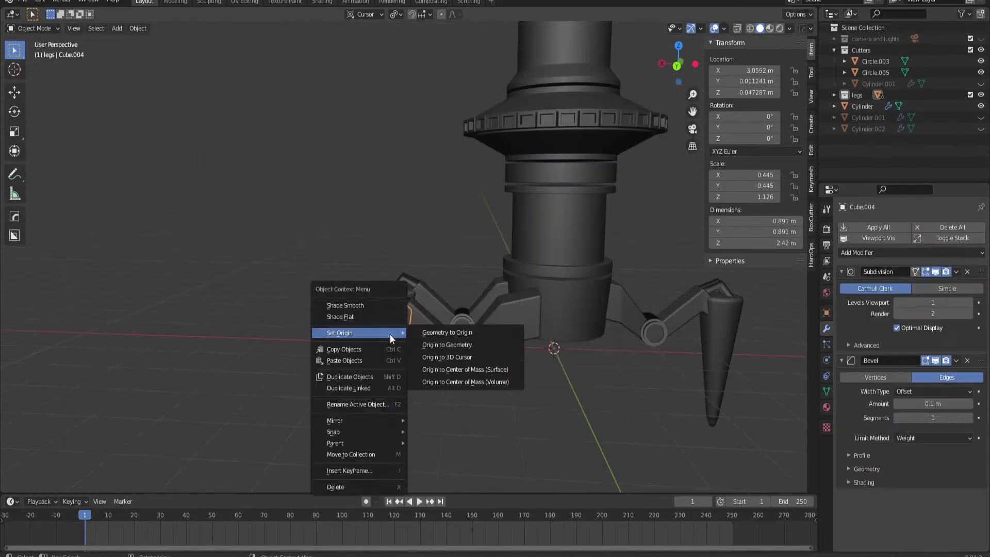
left_click(444, 357)
Step: Apply location to the left leg pieces and rotate them 90° about Z
middle_click_drag(443, 357, 366, 302)
left_click(390, 302, "shift")
key("r")
key("z")
left_click(518, 291)
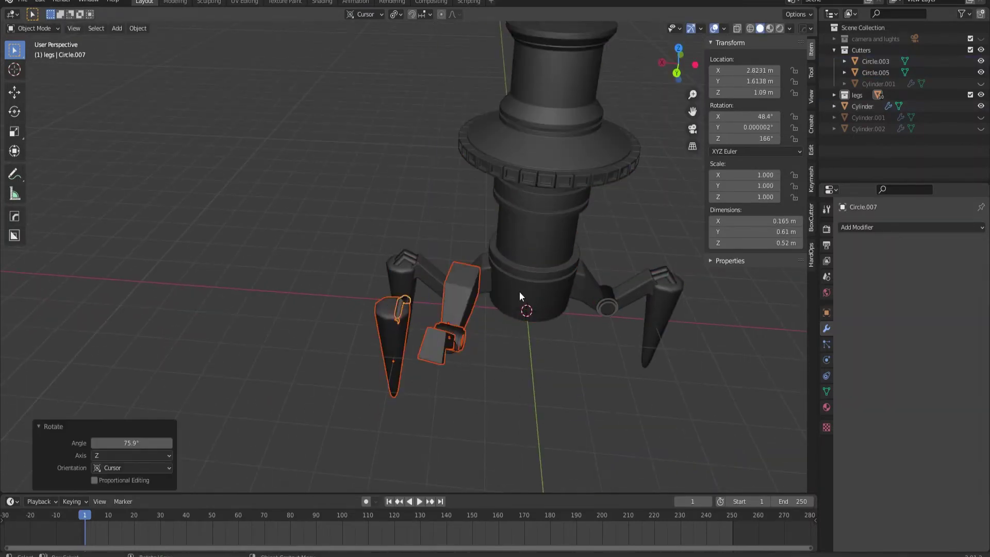
middle_click_drag(477, 385, 513, 367)
key("ctrl+a")
left_click(512, 367)
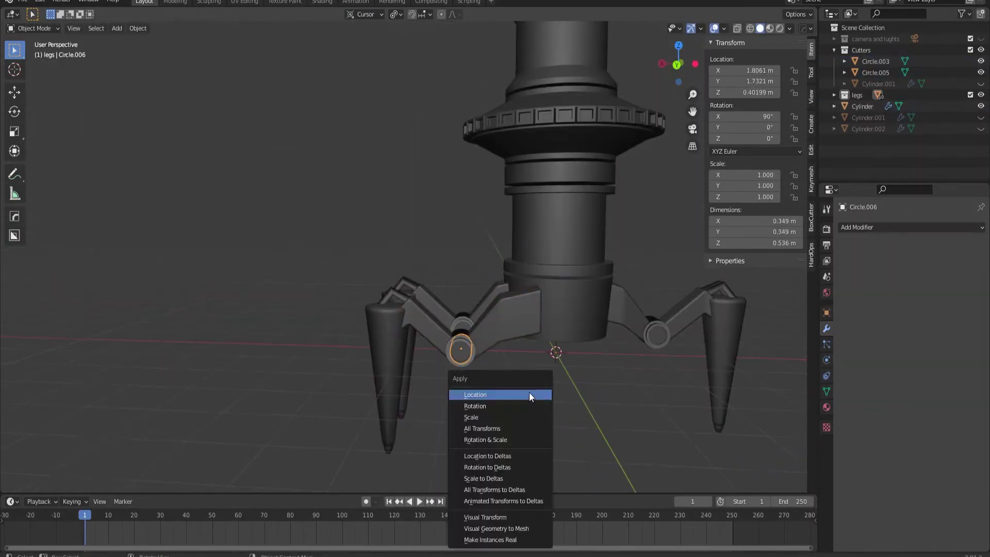
left_click(391, 299)
key("ctrl+a")
left_click(515, 388)
type("rz")
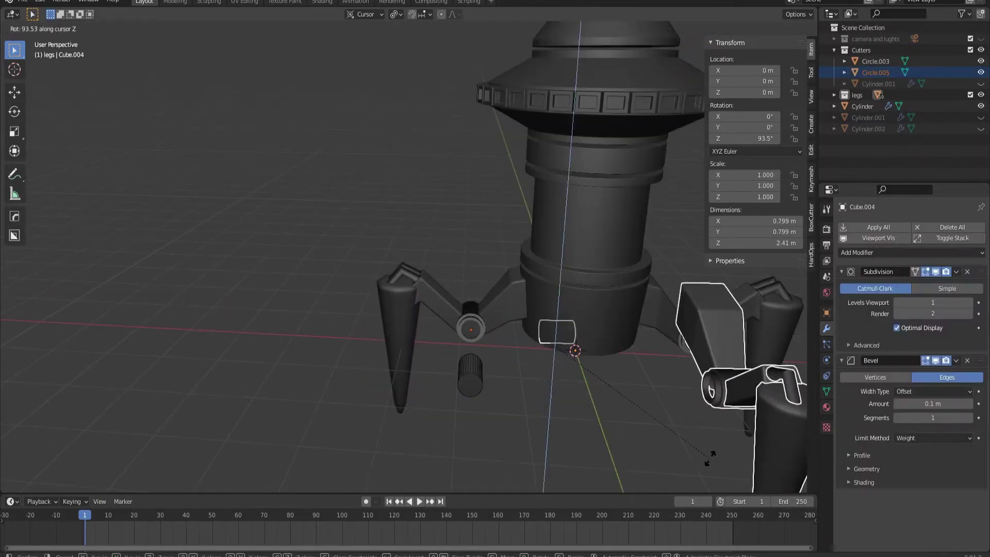
type("0")
key("Return")
Step: Rotate the small cylinder 90° about the Z axis
key("KP_1")
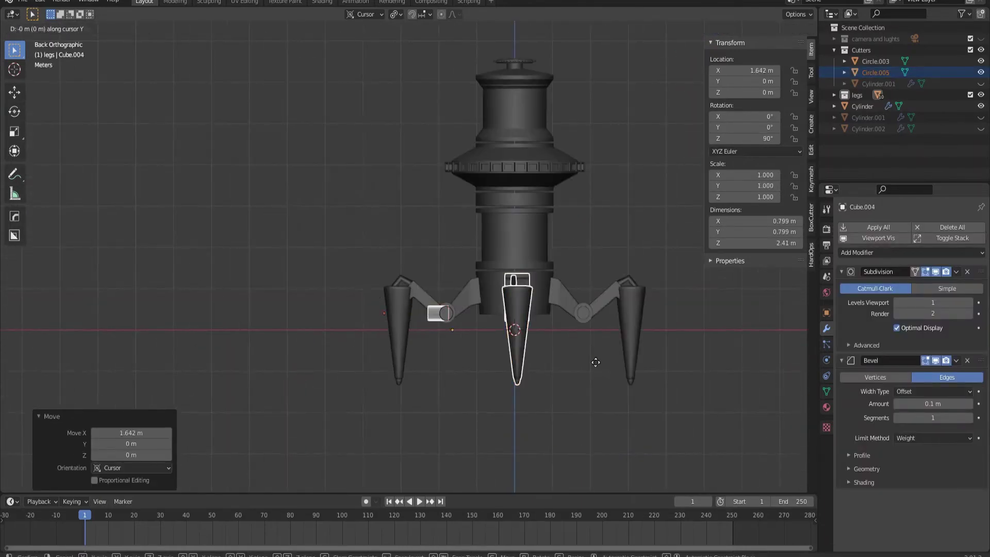
middle_click_drag(586, 387, 441, 456)
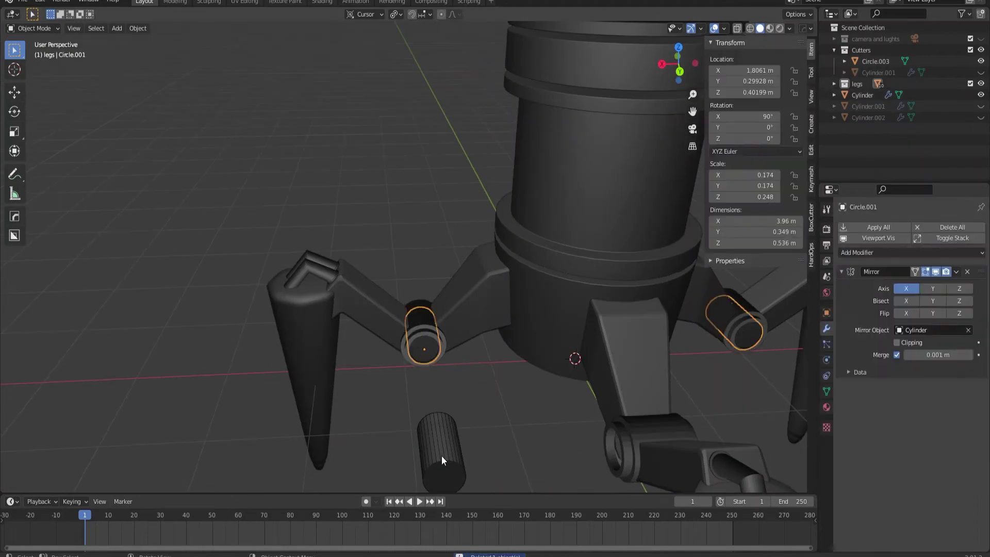
left_click(441, 456)
type("rz90")
key("Return")
Step: Give the angled bracket a Mirror modifier mirroring across Cube.003
middle_click_drag(538, 416, 484, 403)
scroll(397, 316, "up", 5)
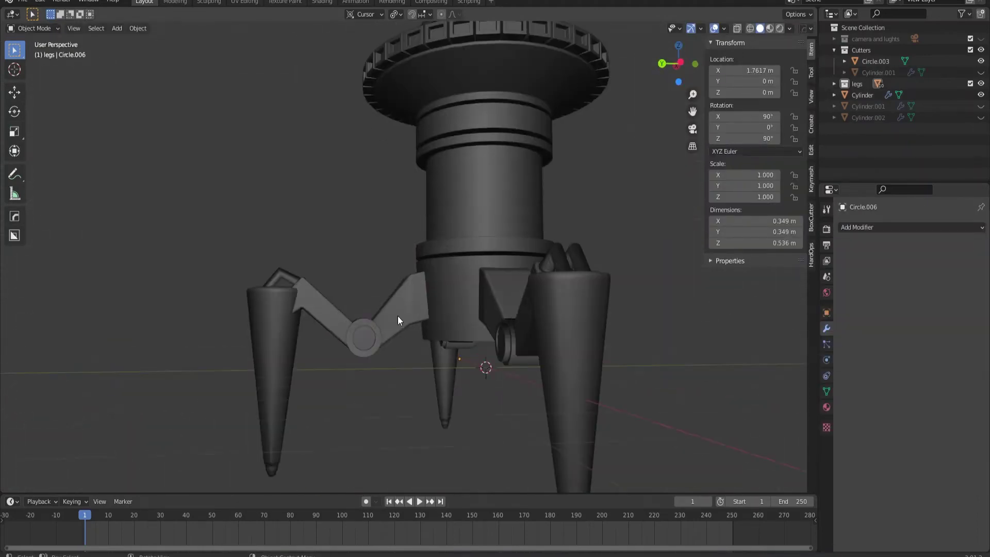
left_click(398, 316)
middle_click_drag(397, 315, 321, 419)
scroll(322, 419, "down", 3)
left_click(856, 227)
left_click(861, 317)
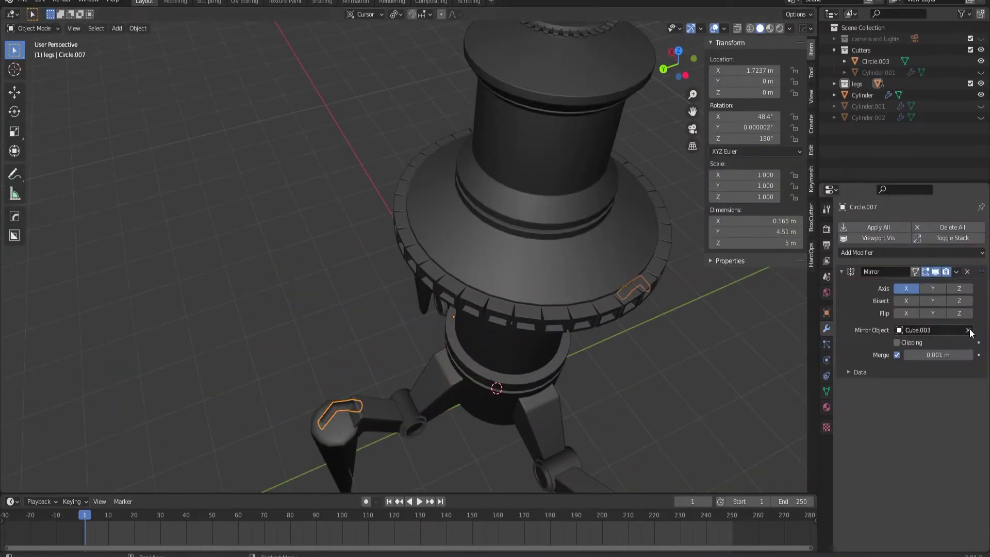
Step: Clear the bracket's mirror object, set its origin to geometry and enable Y mirroring
left_click(969, 331)
right_click(309, 388)
left_click(409, 400)
left_click(905, 288)
left_click(932, 288)
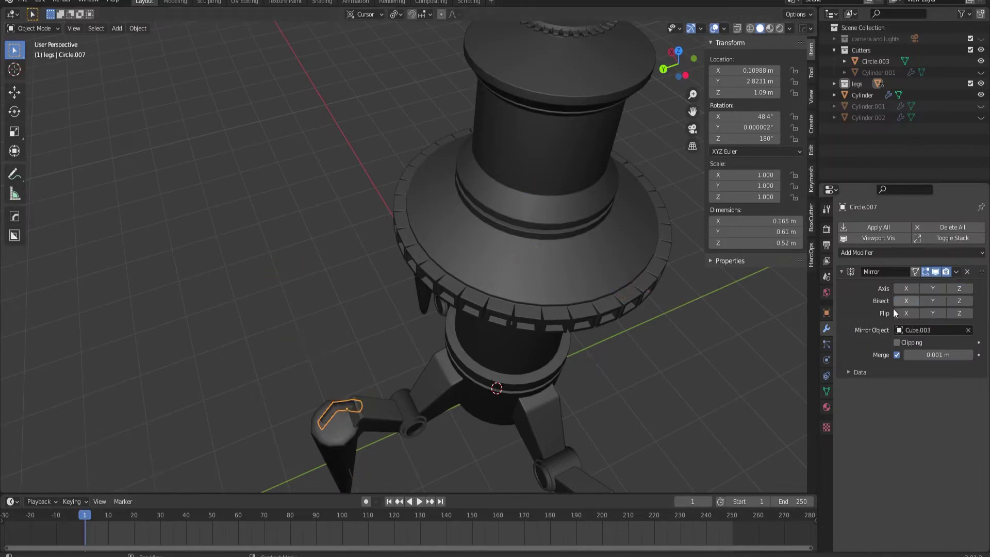
middle_click_drag(567, 305, 345, 297)
scroll(345, 344, "down", 3)
Step: Add a Mirror modifier with the Y axis enabled to the front arm piece
left_click(905, 288)
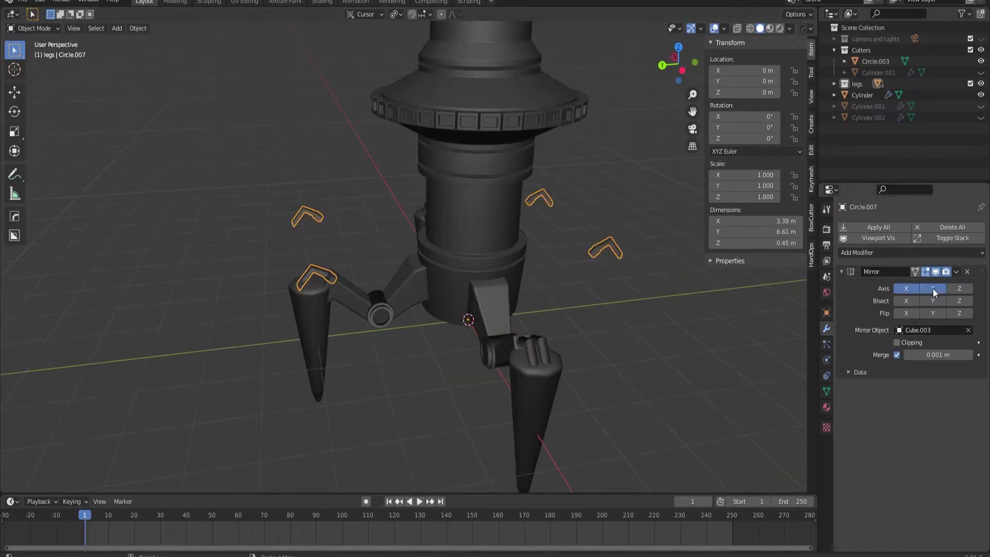
left_click(344, 258)
scroll(343, 259, "up", 3)
left_click(905, 252)
left_click(775, 370)
middle_click_drag(688, 361, 656, 339)
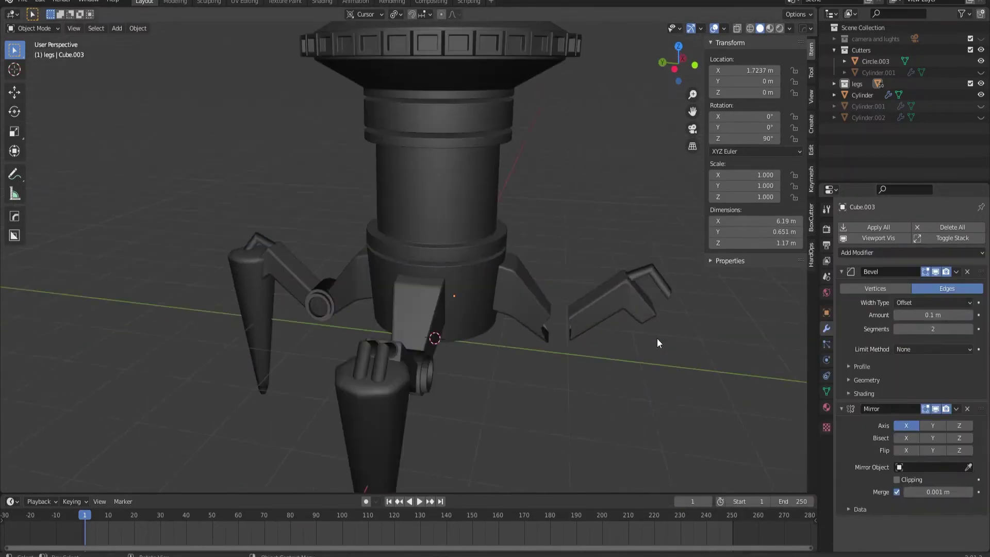
middle_click_drag(565, 391, 572, 361)
Step: Add a second Mirror modifier along Y to the angled bracket
left_click(908, 252)
left_click(775, 370)
scroll(397, 281, "up", 3)
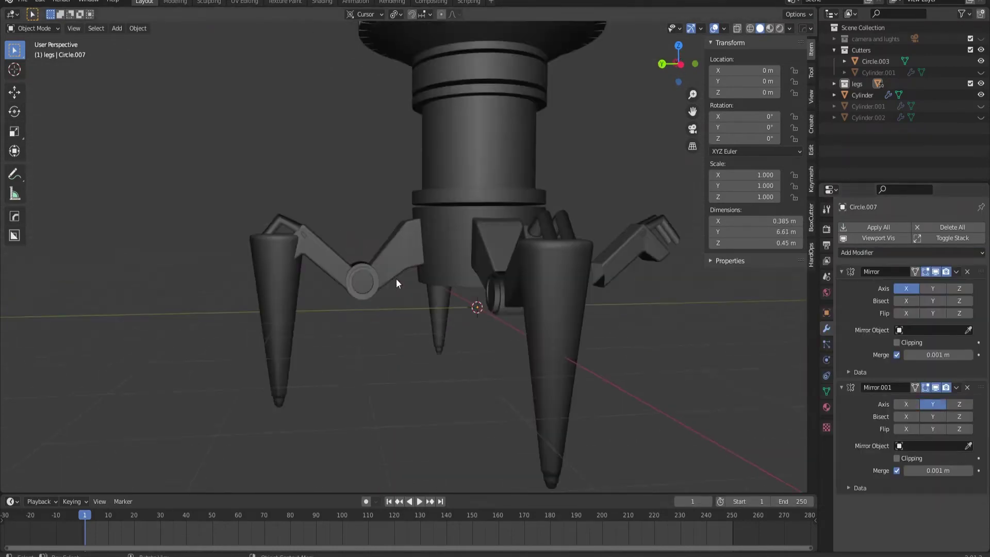
left_click(311, 306)
left_click(907, 227)
Step: Add a Generate-category modifier to the cone leg
left_click(776, 398)
left_click(206, 361)
left_click(907, 252)
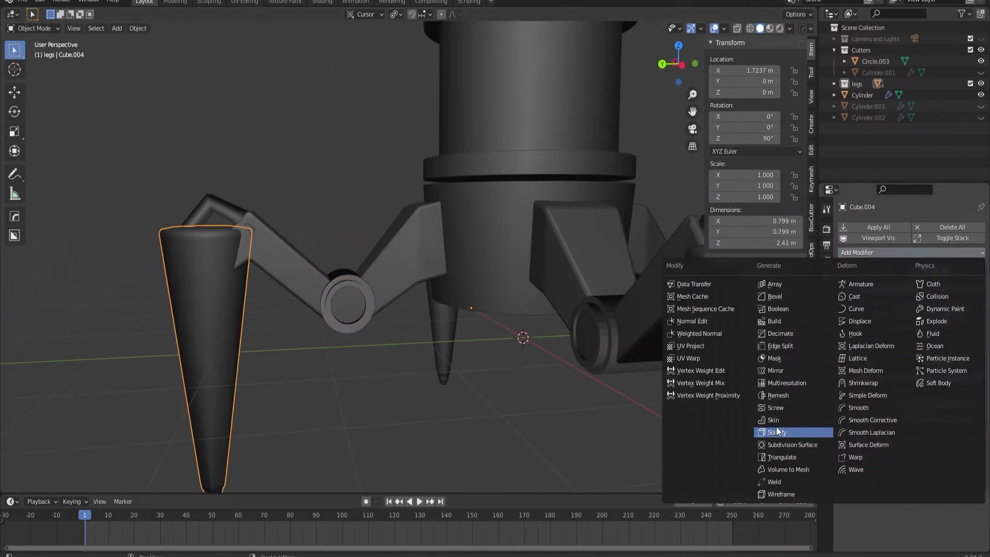
left_click(776, 432)
scroll(392, 348, "down", 3)
scroll(428, 341, "down", 2)
scroll(464, 336, "down", 2)
Step: Select the tower column (Cylinder)
left_click(399, 288)
scroll(342, 267, "up", 3)
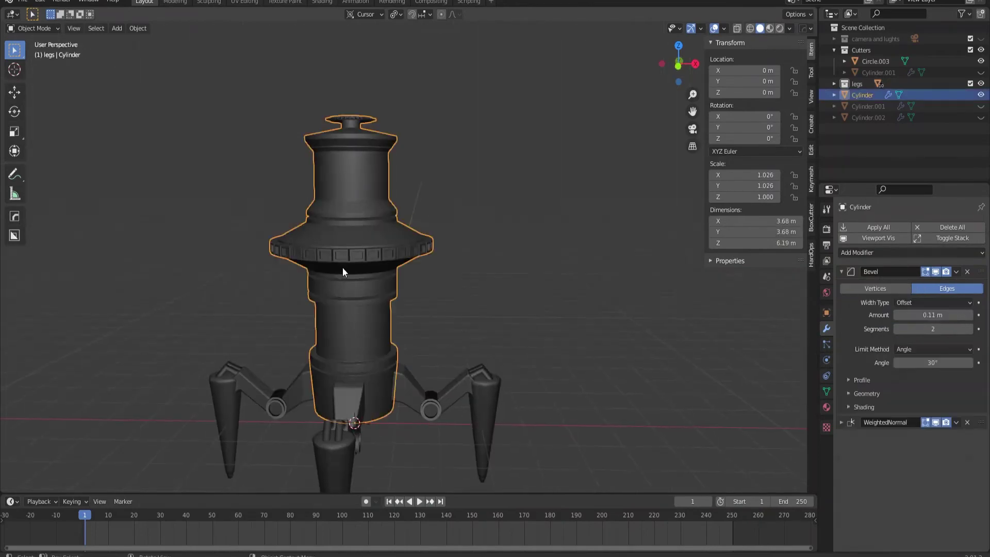
scroll(342, 267, "up", 3)
scroll(372, 200, "down", 3)
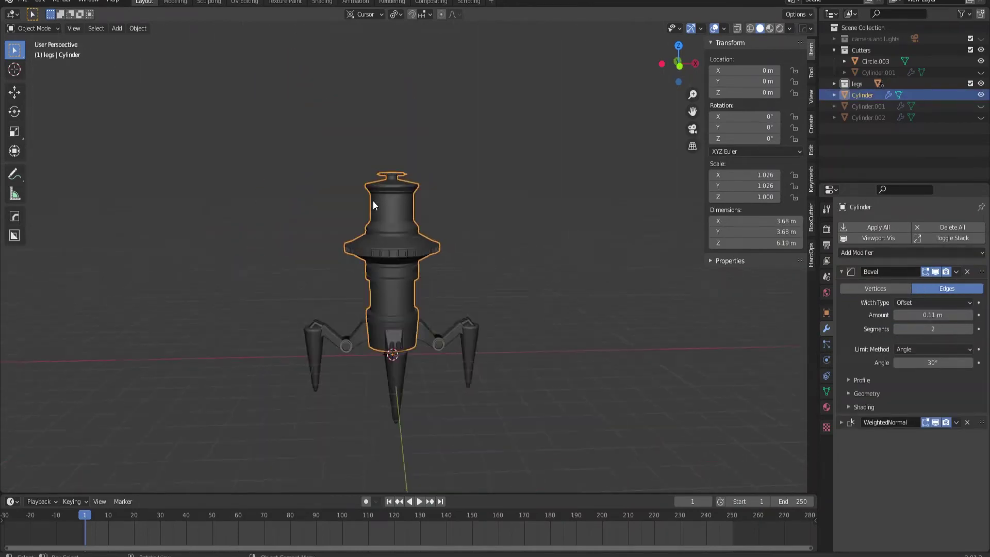
scroll(369, 163, "up", 5)
Step: Add a 6-vertex circle on the tower top, tilted slightly and scaled to 0.150
right_click(382, 141, "shift")
key("shift+a")
left_click(246, 383)
middle_click_drag(576, 243, 546, 258)
key("s")
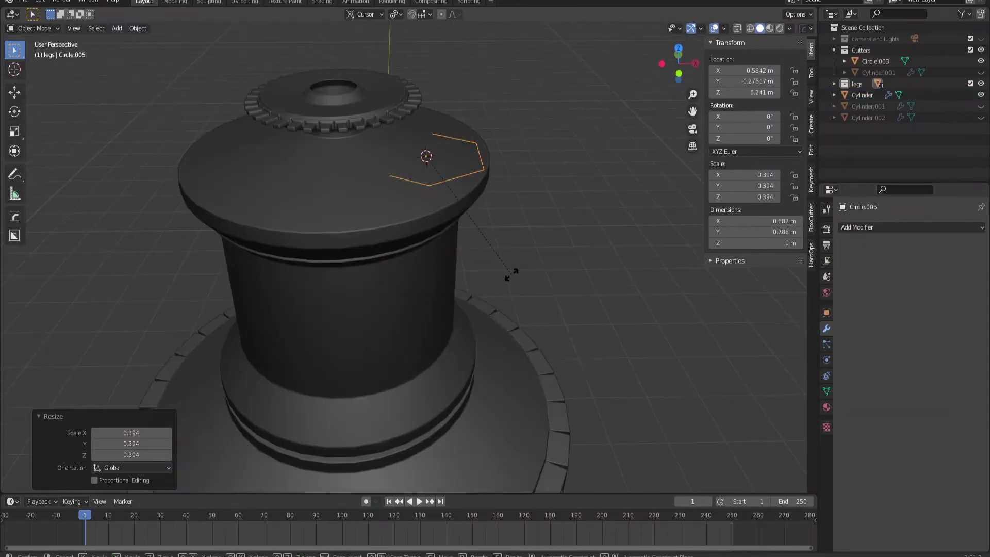
left_click(570, 295)
scroll(561, 356, "down", 2)
key("s")
left_click(506, 268)
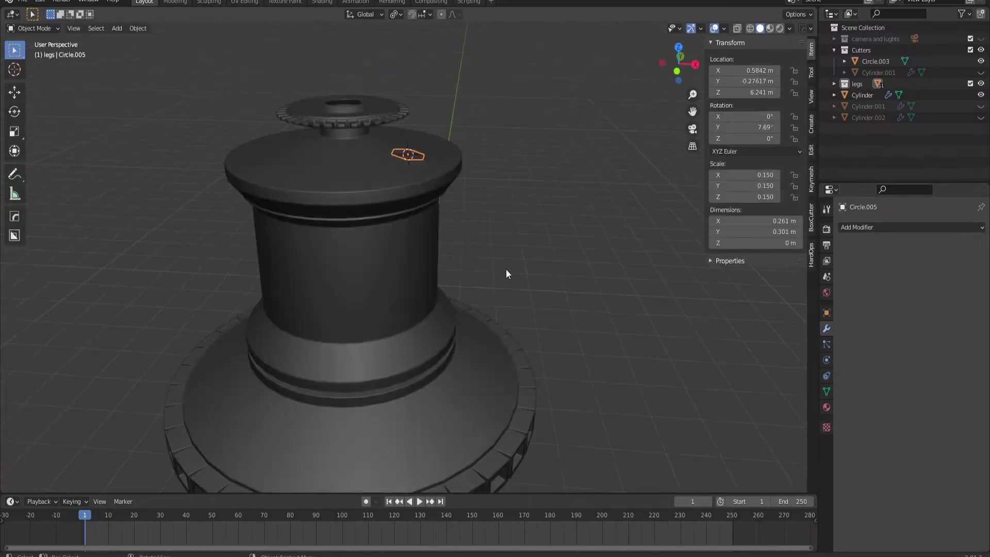
scroll(462, 188, "up", 3)
scroll(453, 187, "up", 3)
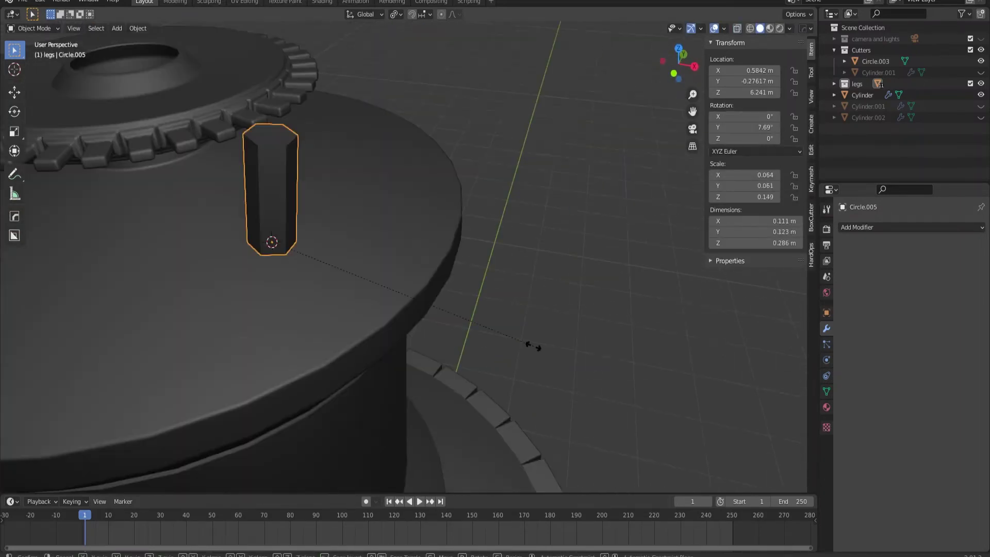
left_click(367, 260)
scroll(370, 252, "down", 5)
Step: Extrude the hexagon upward into a rod and scale it thinner
key("KP_1")
key("Tab")
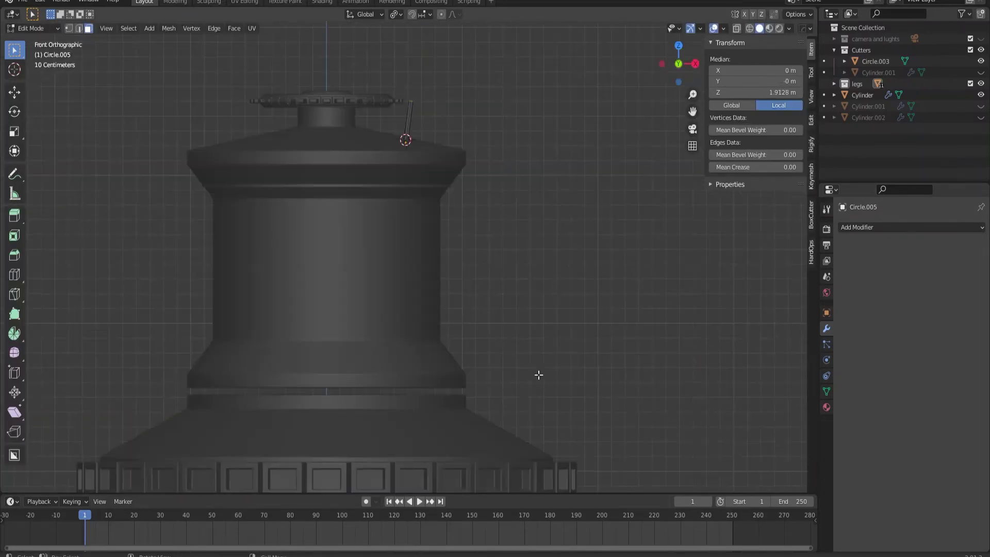
left_click(509, 246)
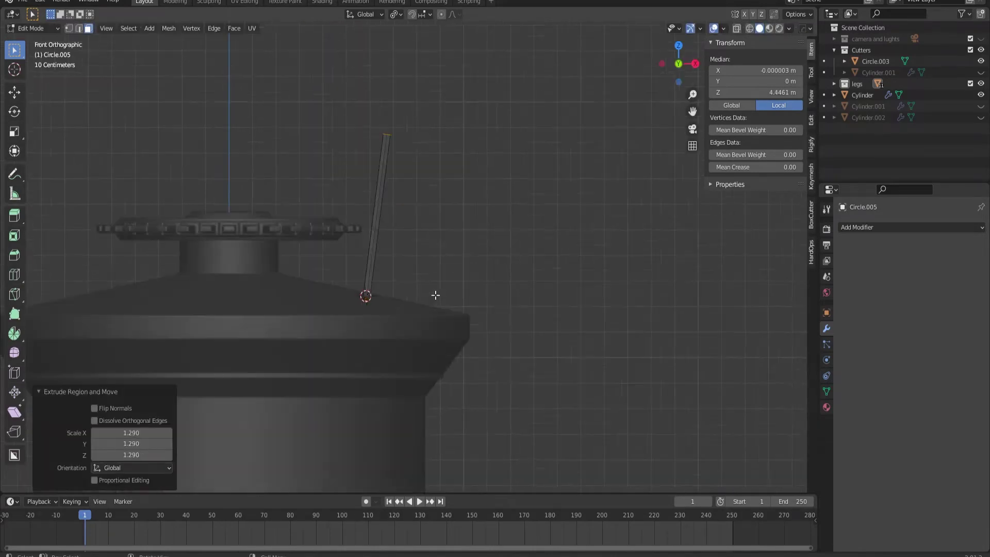
middle_click_drag(436, 292, 467, 309)
scroll(466, 310, "down", 4)
key("Tab")
scroll(404, 223, "up", 5)
key("s")
left_click(394, 394)
scroll(428, 378, "down", 3)
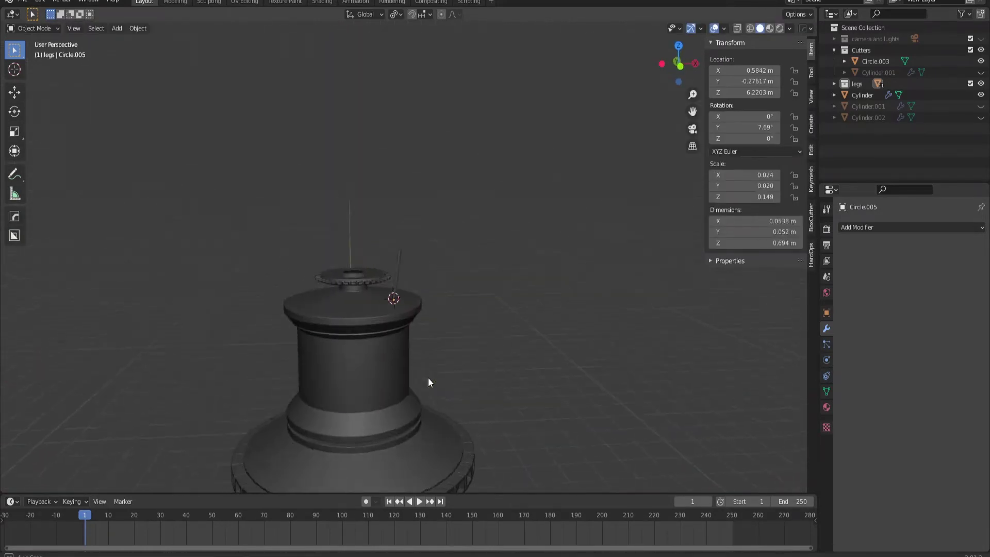
Step: Add Subdivision Surface and Bevel modifiers to the rod
left_click(911, 227)
left_click(785, 419)
scroll(470, 308, "up", 5)
scroll(469, 307, "down", 5)
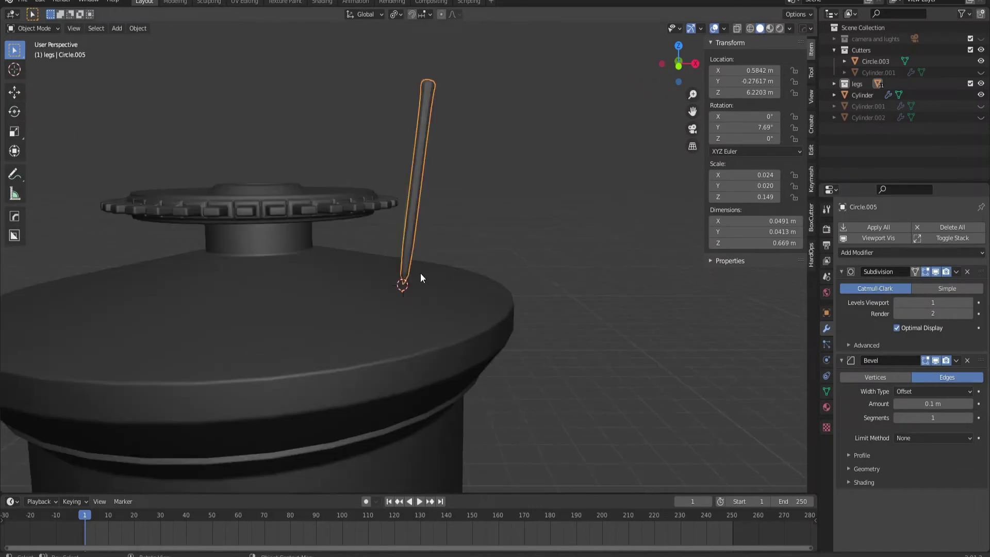
Step: Add an edge loop along the rod and select its top ring
key("Tab")
key("ctrl+r")
left_click(420, 276)
scroll(456, 100, "down", 3)
key("Tab")
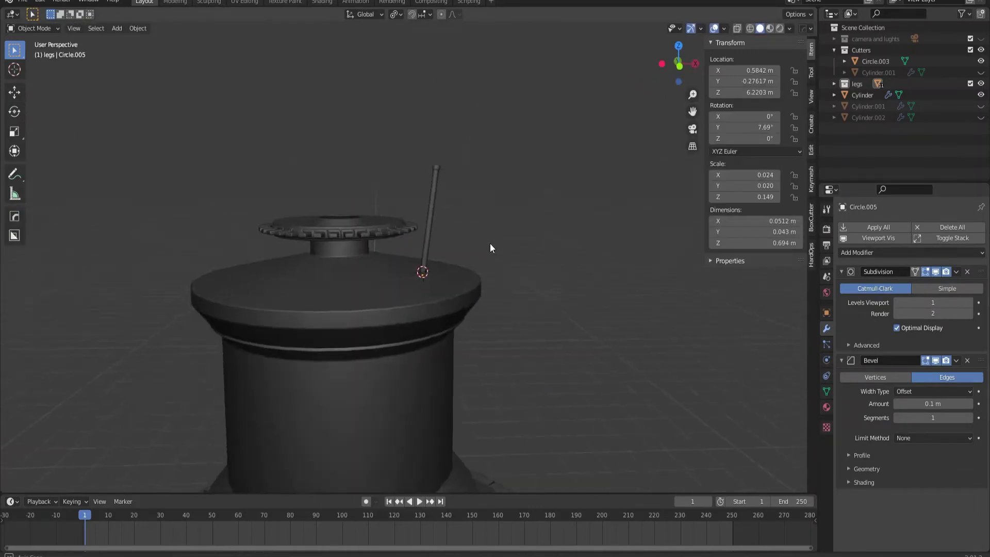
key("Tab")
middle_click_drag(495, 248, 373, 290)
scroll(374, 291, "up", 4)
scroll(431, 283, "up", 2)
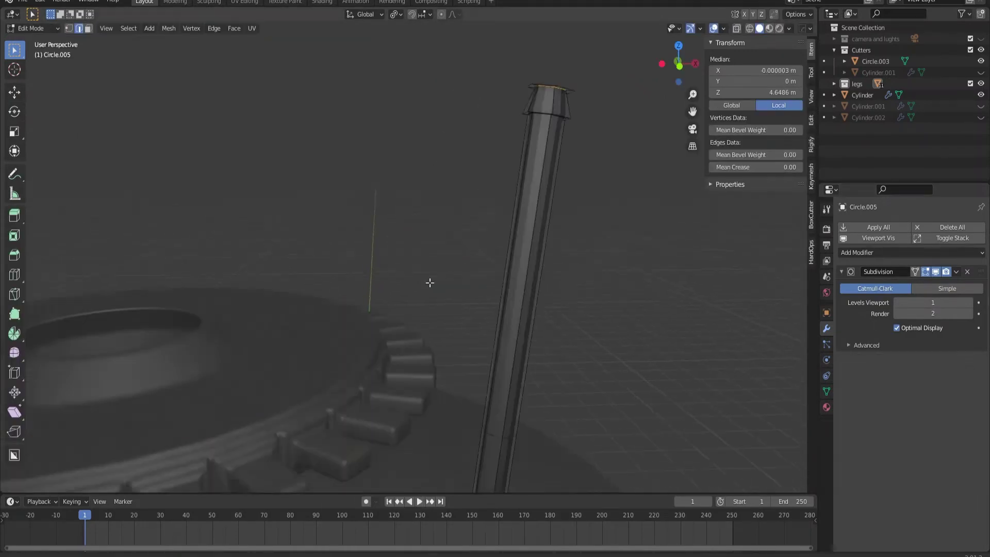
left_click(106, 28)
left_click(132, 91)
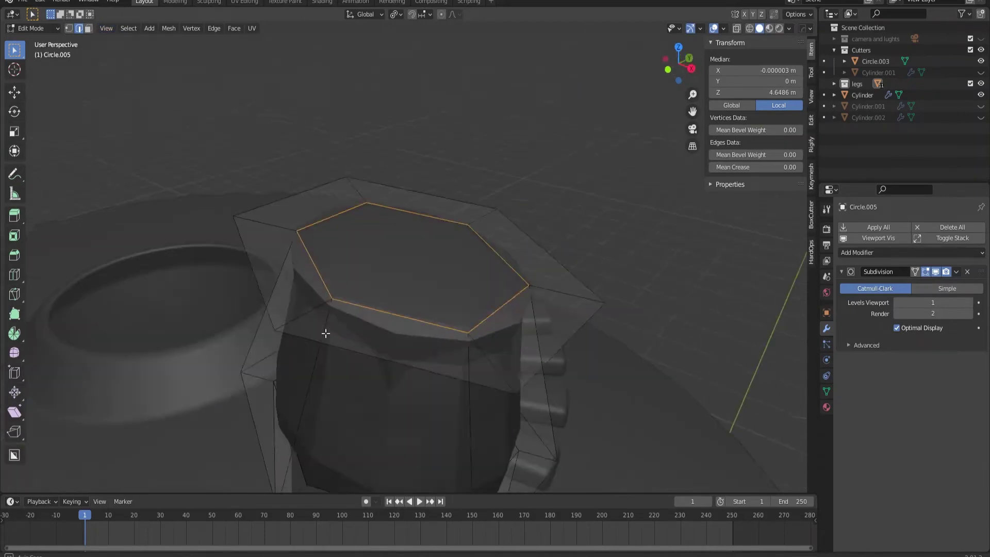
middle_click_drag(358, 309, 454, 335)
Step: Fill the rod's open top and scale it down into a pointed tip
right_click(460, 344)
key("f")
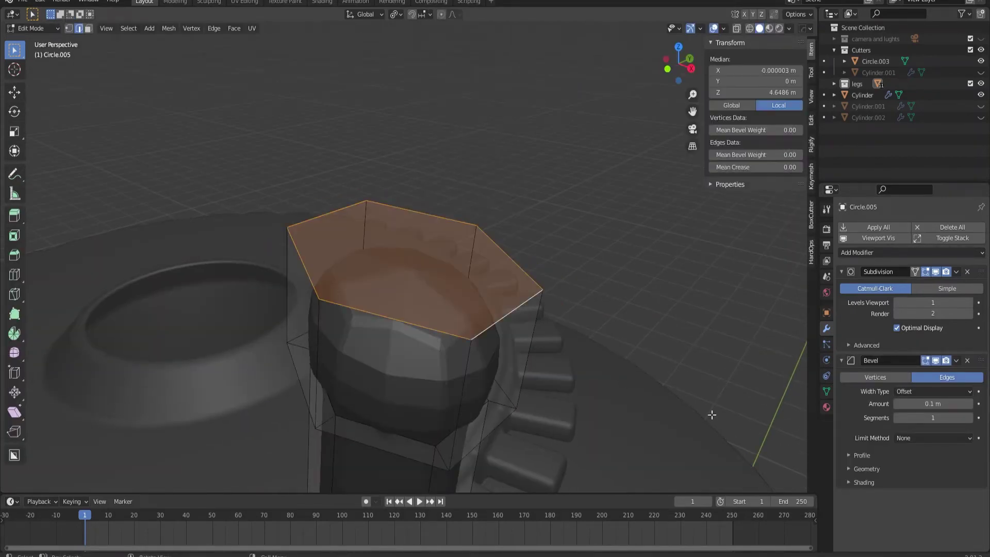
key("s")
left_click(397, 360)
left_click(315, 212)
key("Tab")
Step: Finish reshaping the antenna rod and check it from the front view
scroll(419, 353, "down", 5)
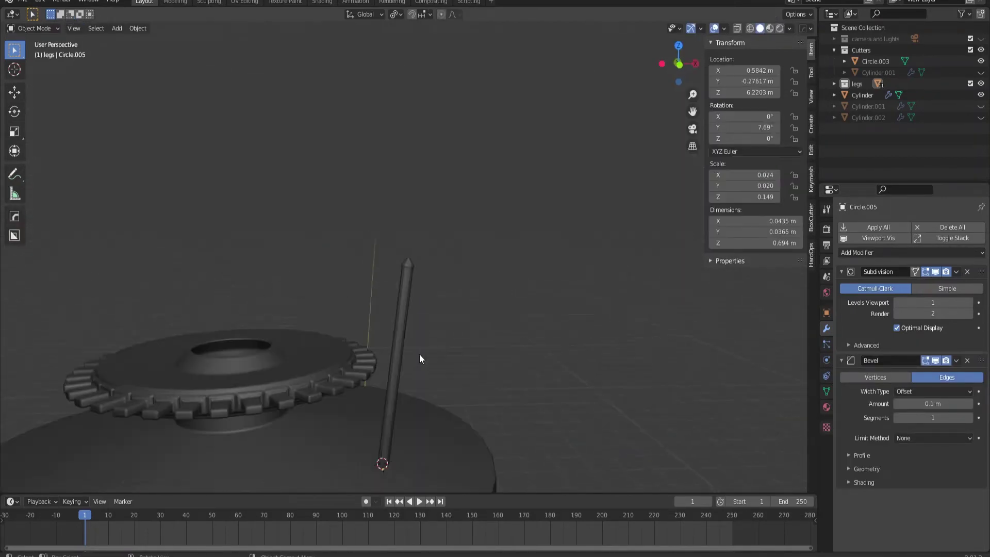
scroll(391, 382, "up", 4)
scroll(402, 392, "down", 4)
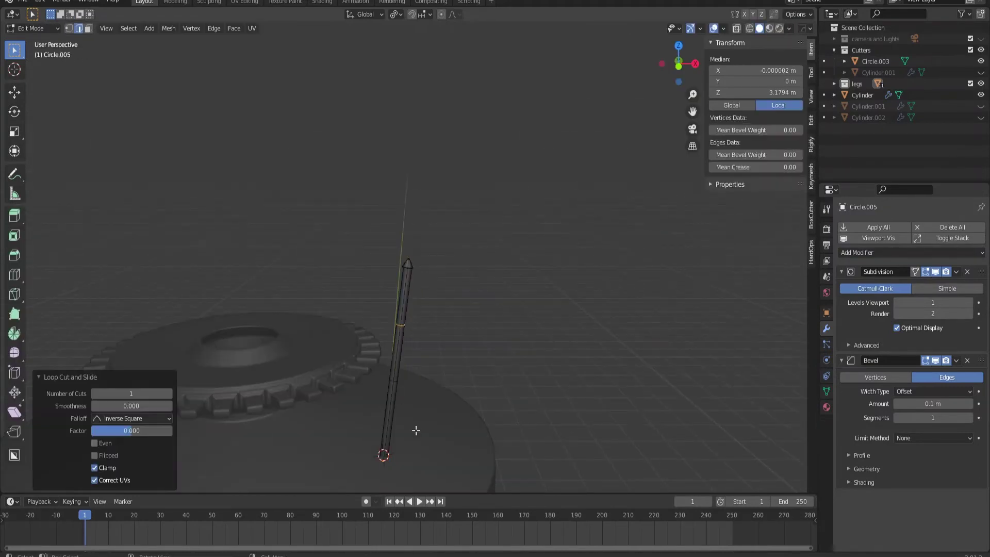
left_click(434, 334)
key("Tab")
scroll(418, 344, "down", 4)
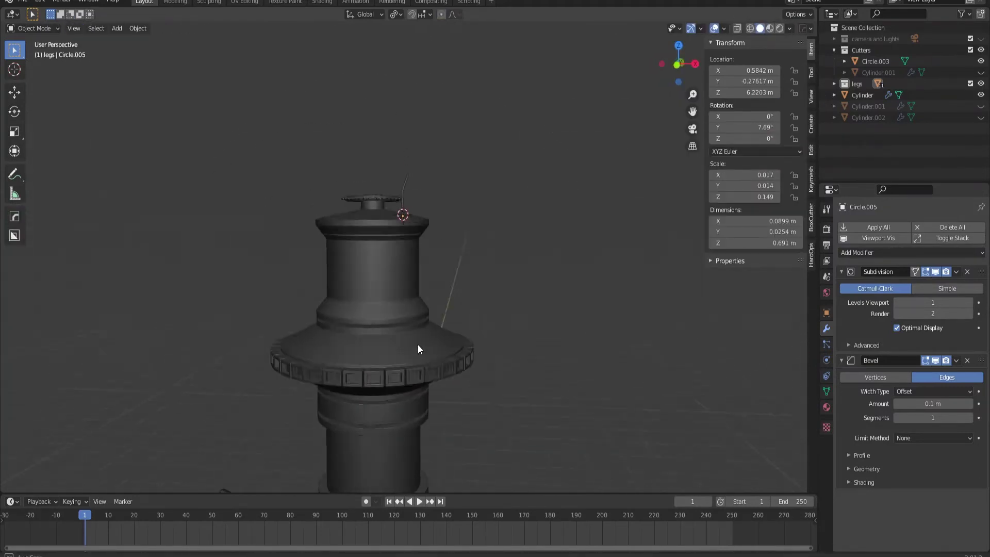
scroll(417, 345, "down", 2)
key("KP_1")
scroll(368, 314, "up", 1)
Step: Add a new cube (Cube.005) placed at the tower body
scroll(368, 315, "up", 4)
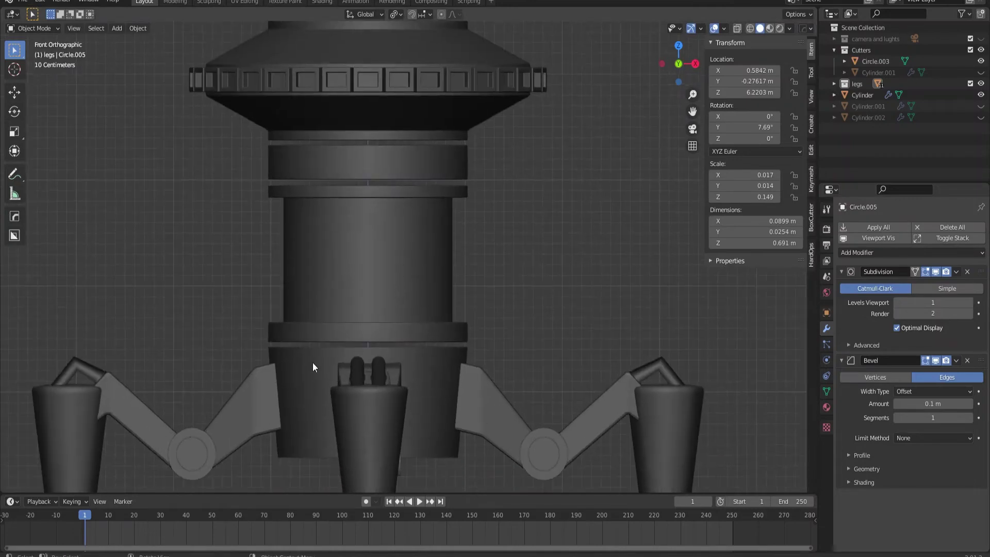
left_click(351, 277)
scroll(361, 257, "down", 1)
key("shift+a")
left_click(383, 241)
scroll(398, 310, "down", 4)
key("grave")
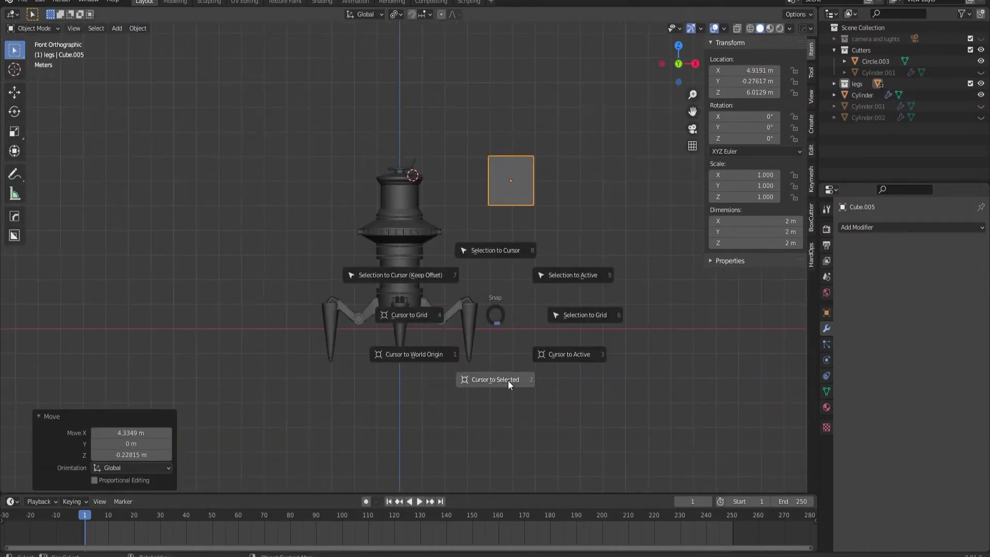
left_click(508, 379)
Step: Bevel one of the cube's left edges to give it a rounded top corner
key("Tab")
key("2")
left_click_drag(375, 225, 475, 331)
middle_click_drag(582, 448, 495, 377)
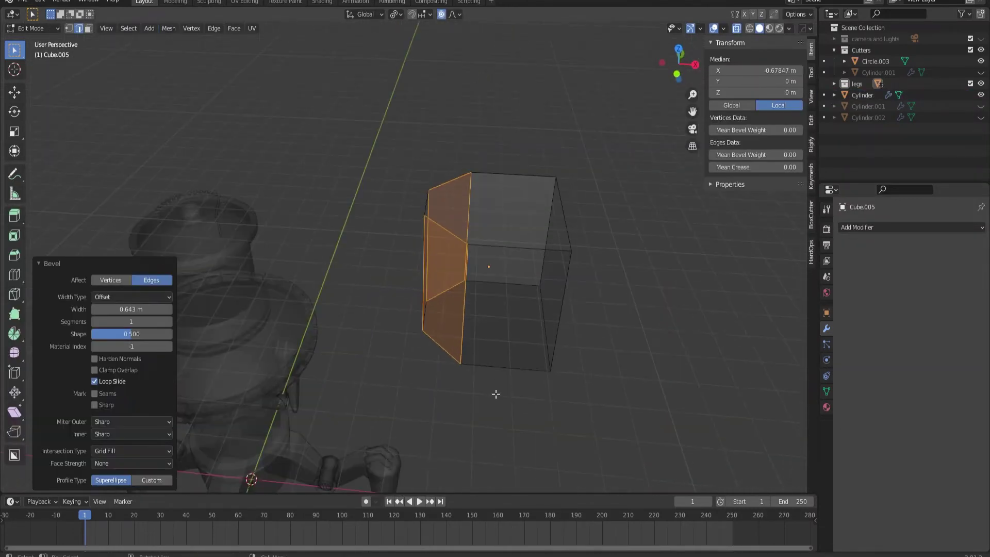
left_click(528, 405)
key("Tab")
Step: Move the cube vertically up onto the lower part of the tower body
middle_click_drag(529, 405, 513, 308)
key("g")
key("z")
left_click(384, 186)
scroll(355, 161, "up", 4)
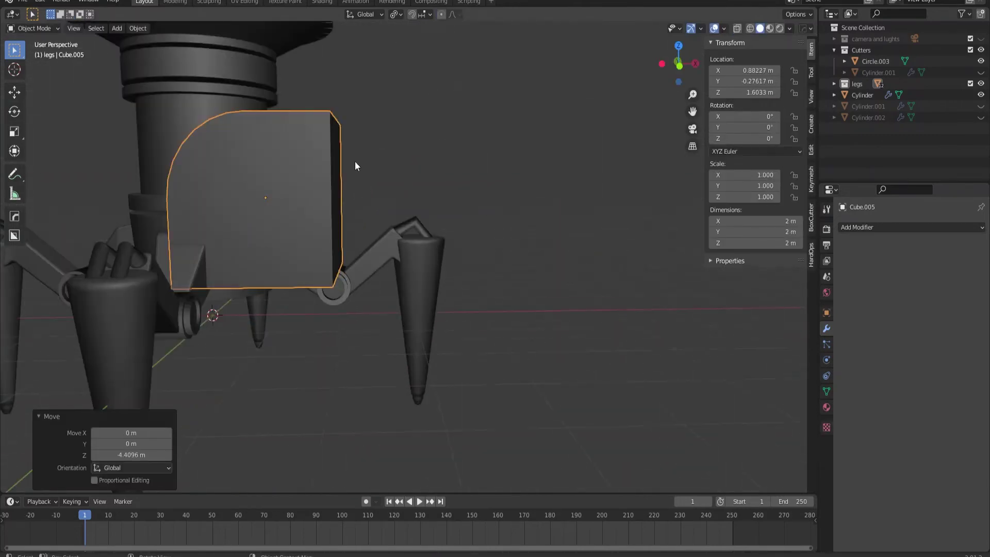
middle_click_drag(354, 161, 361, 281, "shift")
key("g")
key("z")
left_click(438, 335)
Step: Scale the cube and adjust its top face into a door shape
key("s")
key("Tab")
middle_click_drag(377, 329, 318, 350)
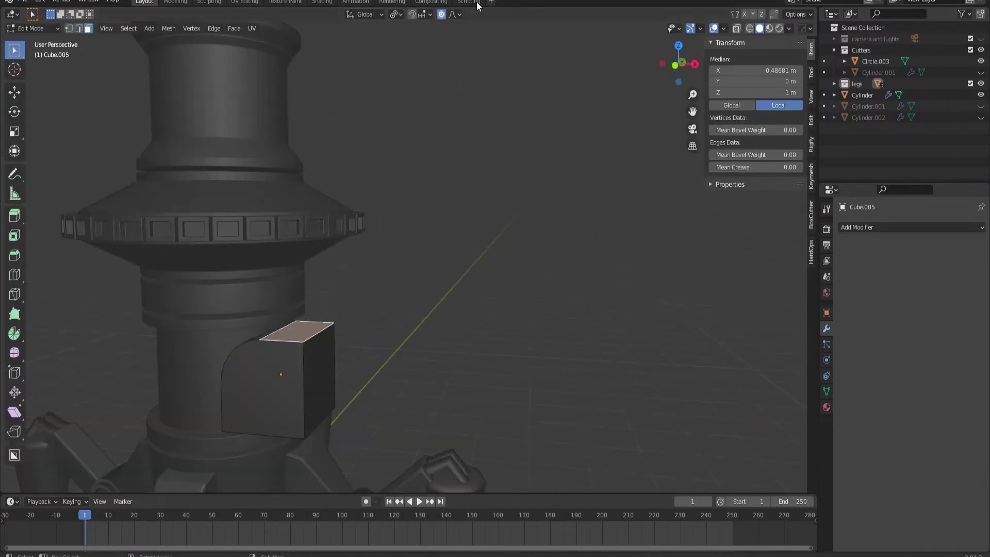
left_click(365, 315)
key("Tab")
Step: Add a Boolean Difference modifier to Cylinder using Cube.005 as the cutter
scroll(477, 348, "down", 5)
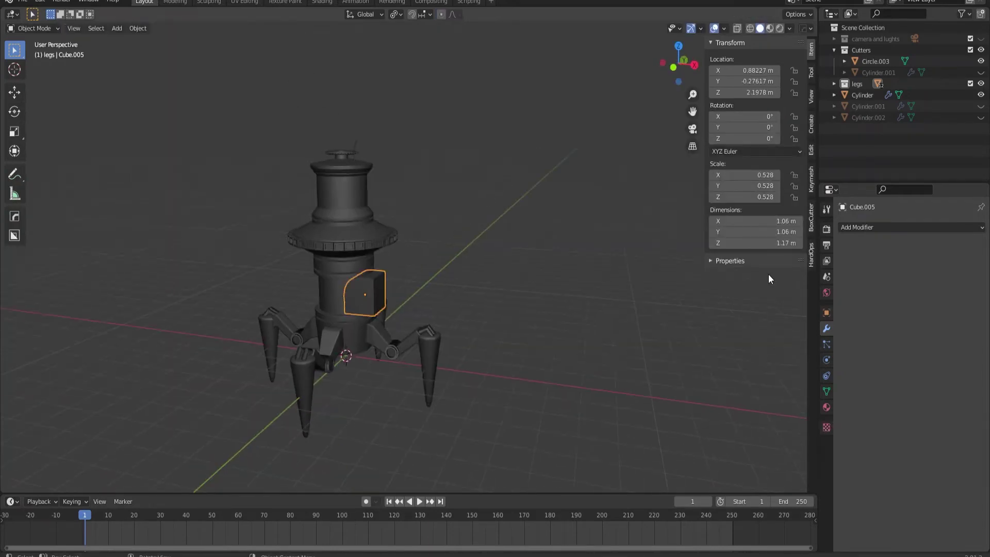
left_click(857, 252)
left_click(780, 313)
scroll(643, 325, "up", 3)
Step: Push the cutter's side face deeper into the body and inspect the carved opening
left_click(357, 325)
middle_click_drag(356, 324, 434, 364)
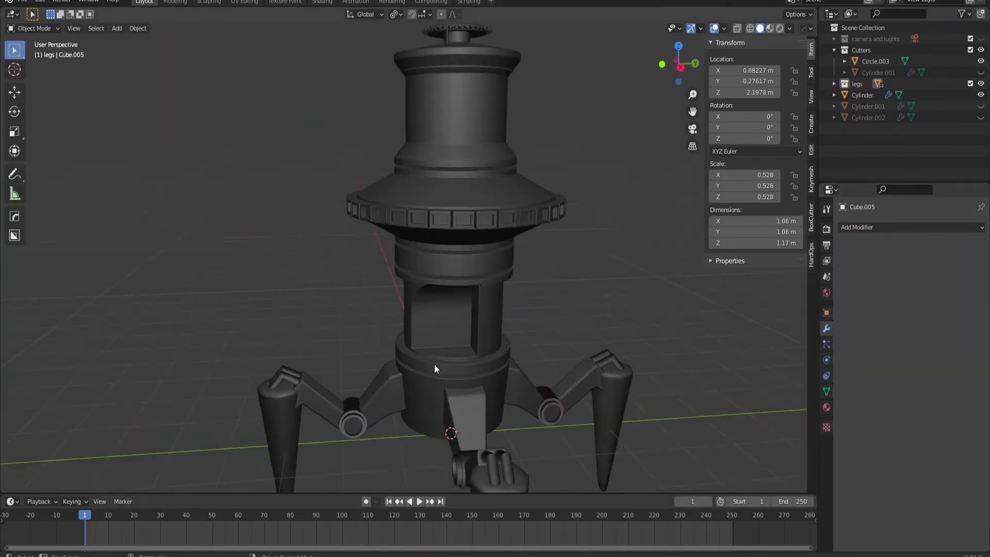
key("Tab")
left_click(621, 416)
left_click(703, 452)
key("Tab")
scroll(360, 332, "down", 4)
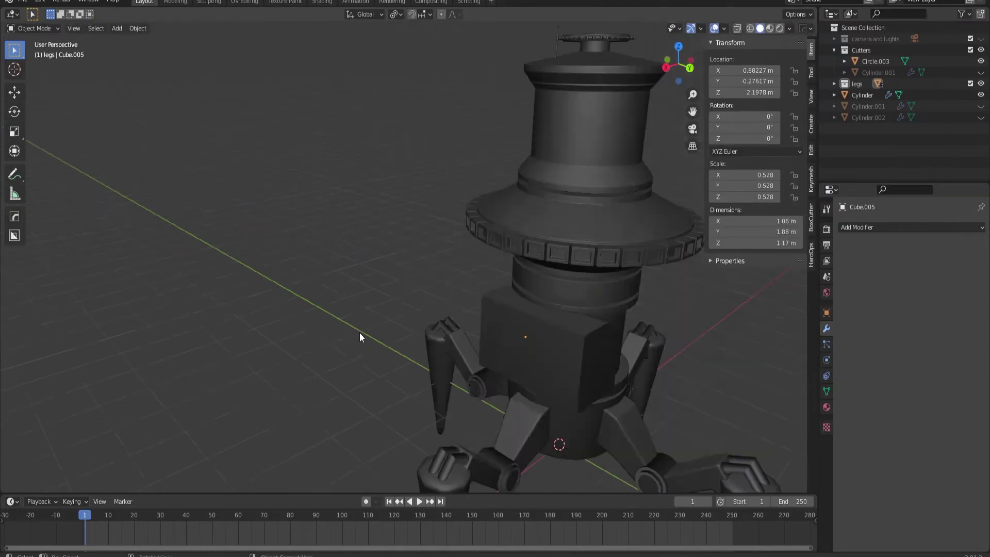
middle_click_drag(360, 333, 425, 295)
scroll(277, 291, "up", 4)
Step: Select the Cylinder wall faces beside the opening from the front view
left_click(278, 298)
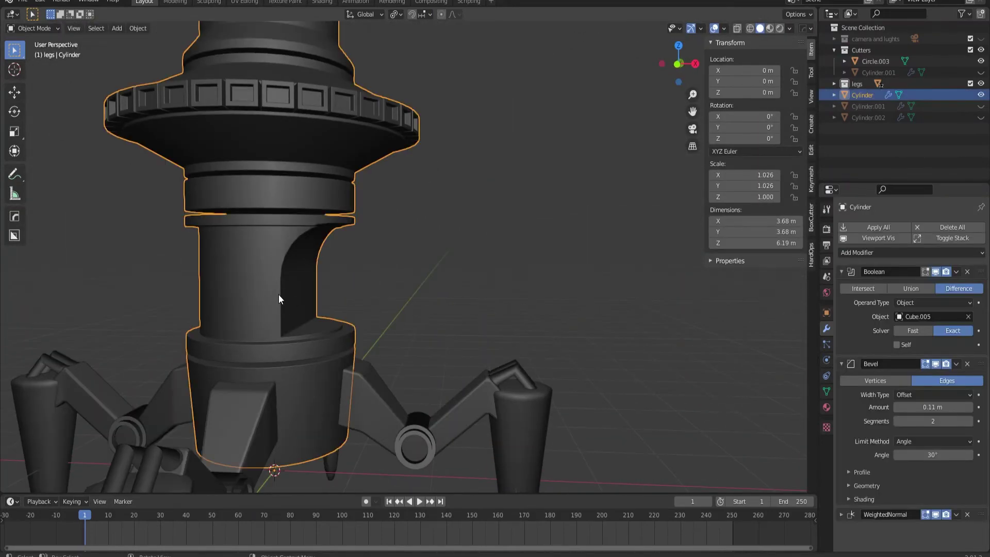
key("Tab")
left_click(324, 291)
mouse_move(369, 293)
middle_mouse_down()
mouse_move(565, 271)
mouse_move(660, 310)
middle_mouse_up()
key("KP_1")
scroll(297, 284, "up", 2)
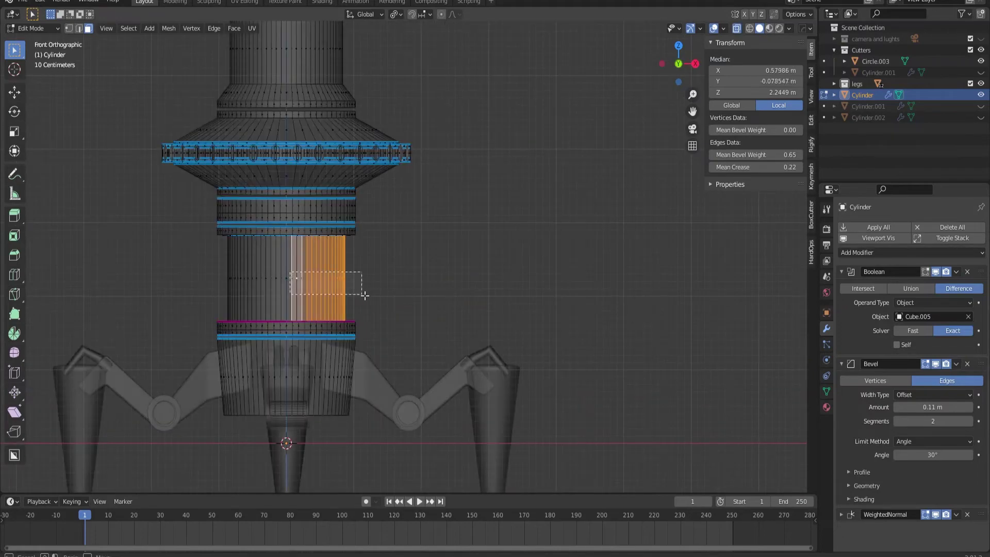
left_click_drag(290, 272, 365, 295)
middle_click_drag(364, 295, 412, 330)
Step: Separate the selected faces into Cylinder.004 and shift it along X into the recess
key("p")
left_click(434, 357)
key("Tab")
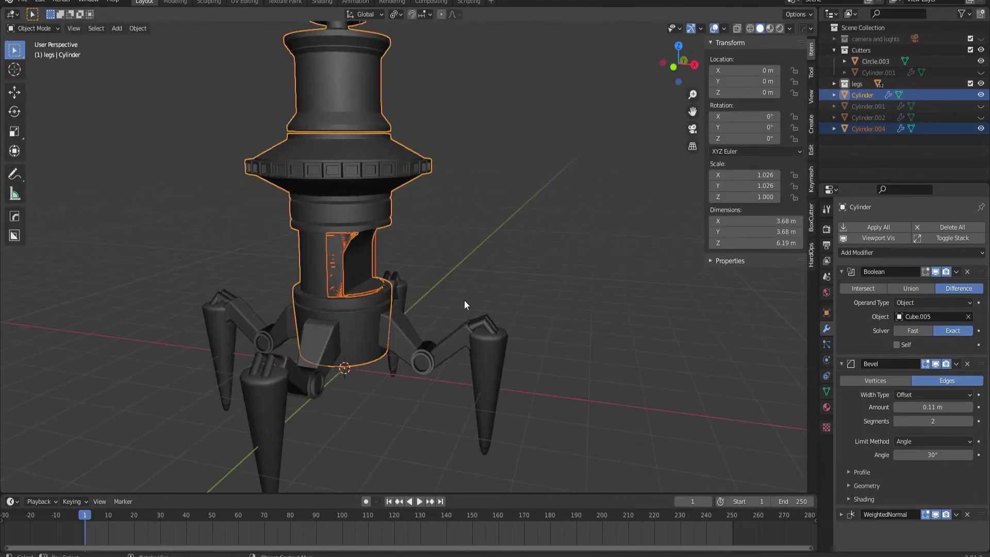
left_click(495, 320)
key("KP_Decimal")
key("Tab")
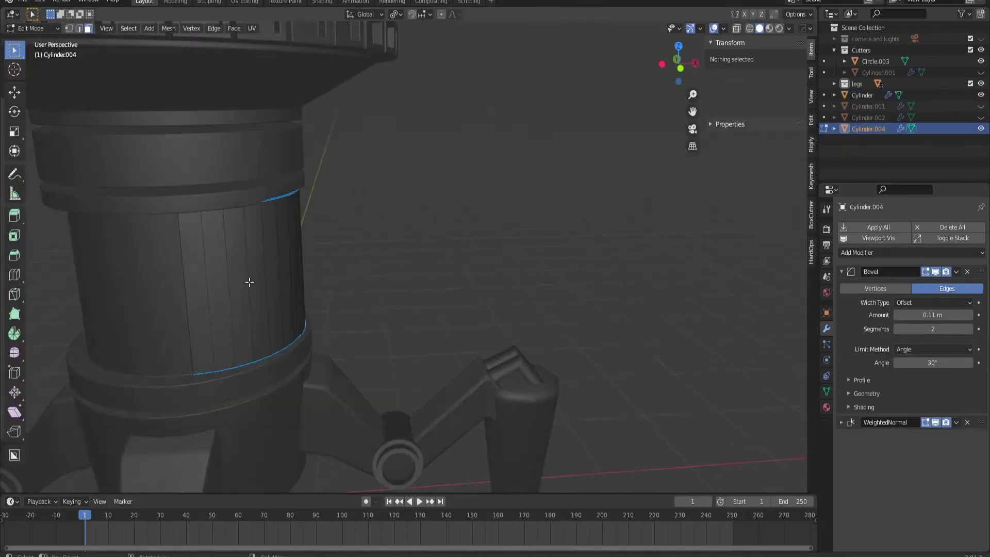
left_click(255, 277)
Step: Give Cylinder.004 a Solidify modifier with -0.04 m thickness
scroll(515, 294, "down", 3)
scroll(489, 304, "down", 3)
scroll(457, 316, "down", 3)
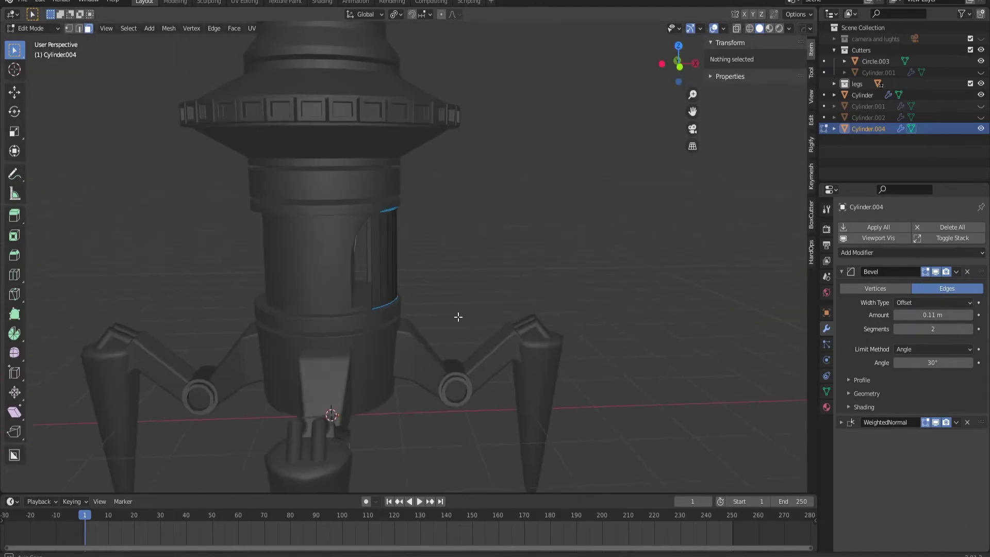
key("Tab")
scroll(441, 321, "up", 5)
left_click(869, 252)
left_click(778, 437)
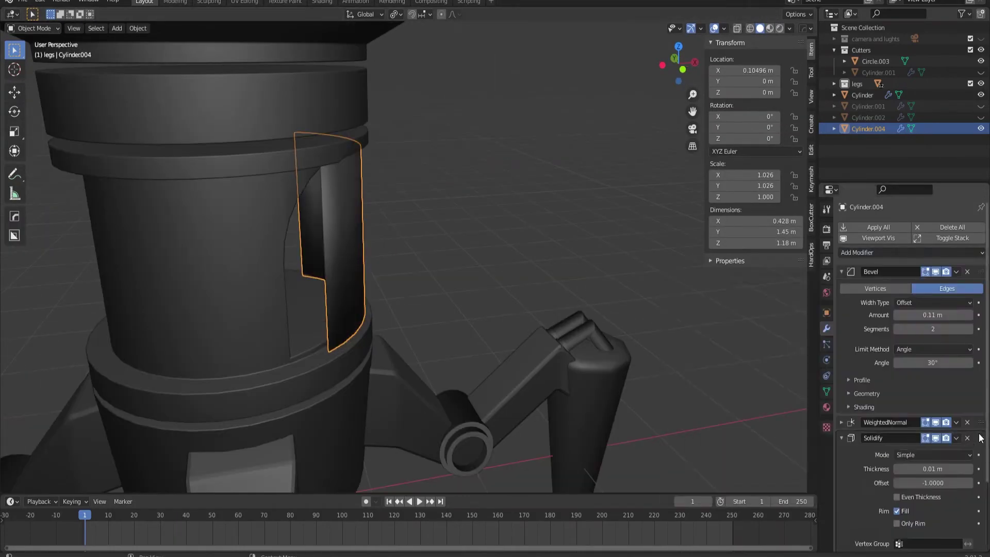
middle_click_drag(221, 341, 923, 116)
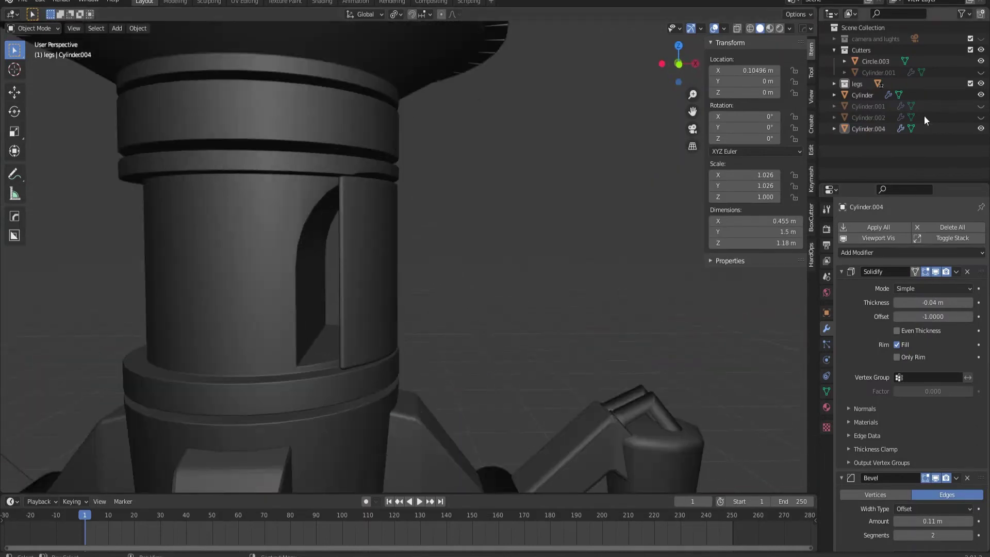
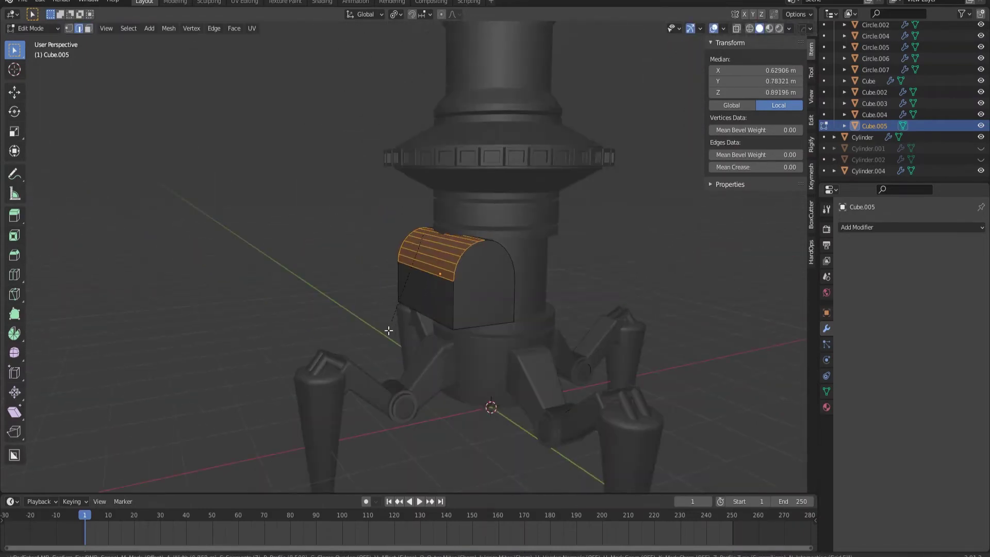
Step: Flip the arched cutter Cube.005 180° around the Y axis
key("Tab")
key("r")
key("1")
key("8")
key("0")
key("Return")
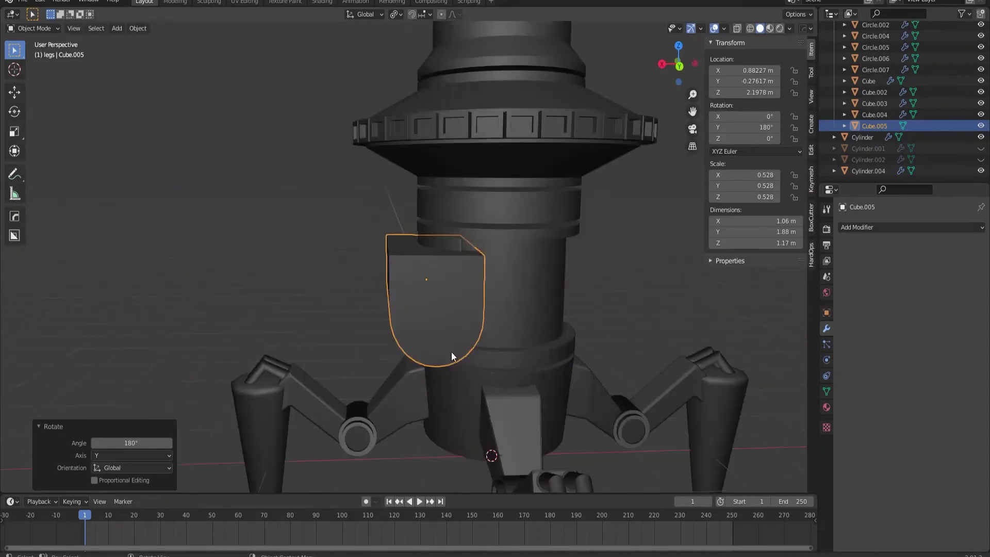
scroll(450, 352, "up", 3)
Step: Shift the cutter along X and Z to centre it on the tower, then shrink it slightly
key("g")
key("x")
left_click(589, 342)
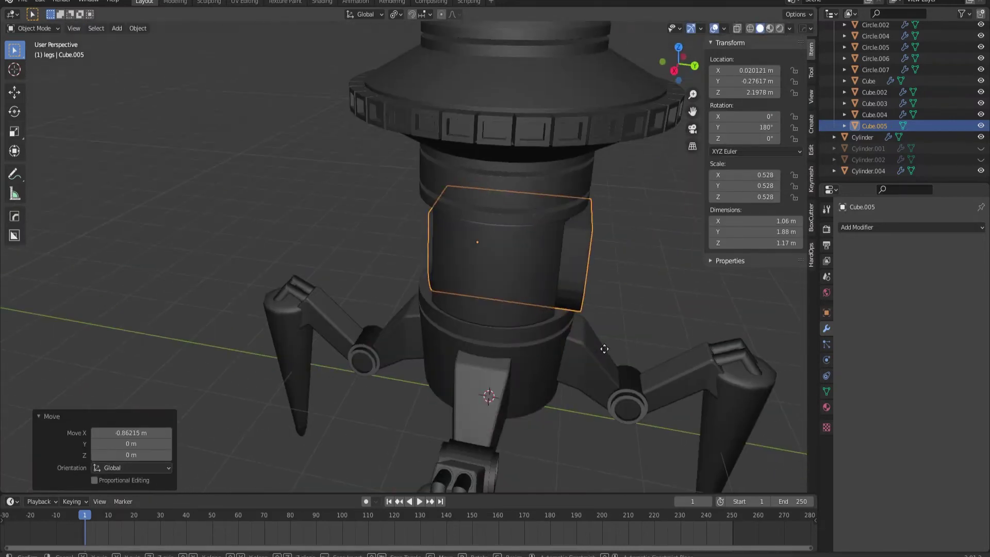
scroll(453, 281, "up", 2)
key("g")
key("z")
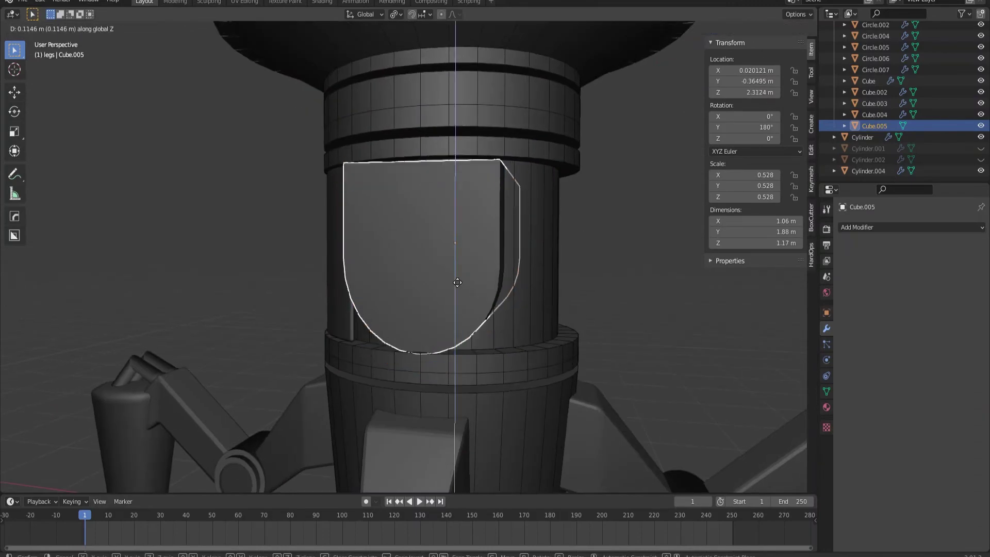
key("Escape")
scroll(487, 317, "down", 3)
scroll(497, 278, "up", 2)
scroll(428, 314, "down", 2)
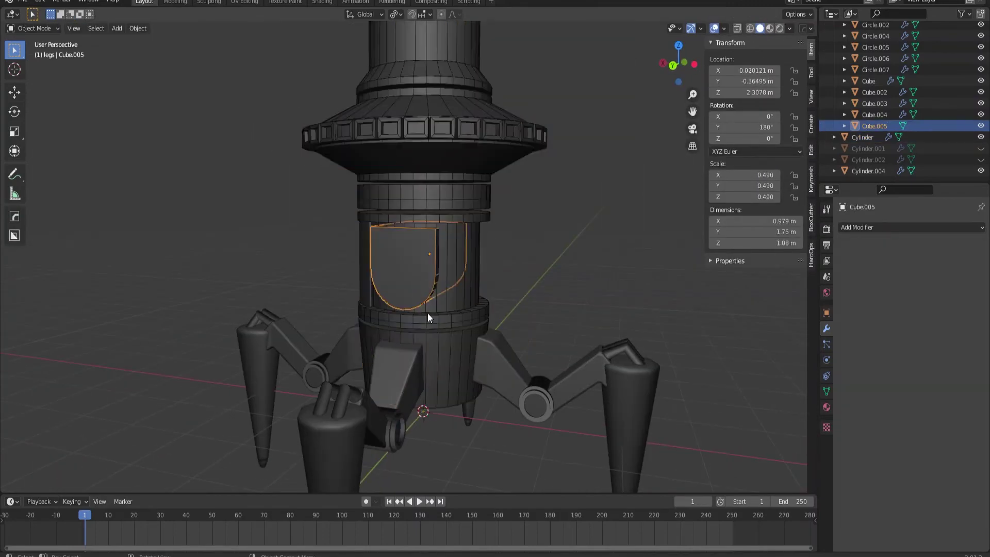
Step: Hide the cutter and orbit around the tower to inspect the arched window opening
key("h")
scroll(402, 283, "down", 3)
scroll(497, 280, "up", 3)
left_click(460, 298)
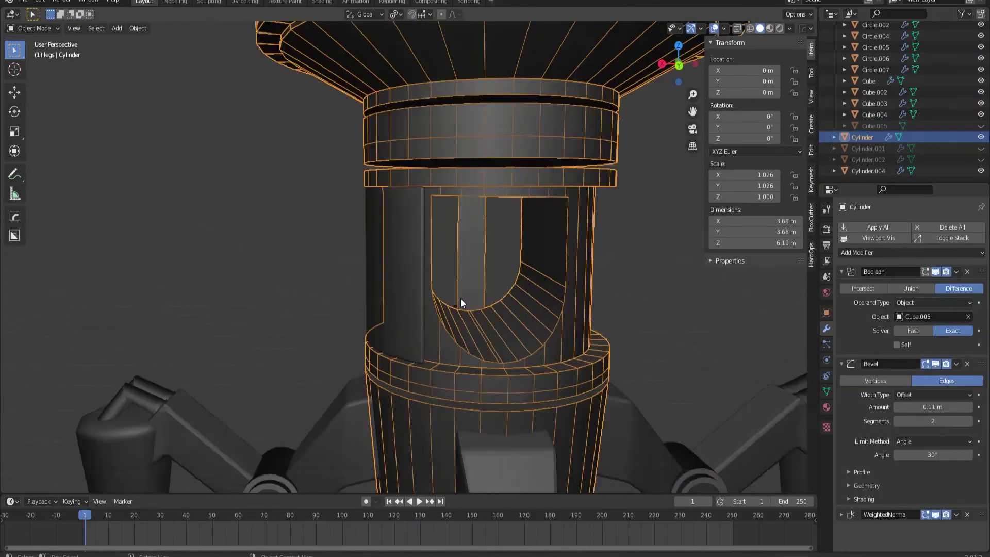
middle_click_drag(460, 298, 508, 287)
scroll(342, 232, "up", 2)
scroll(342, 232, "down", 2)
scroll(354, 238, "up", 4)
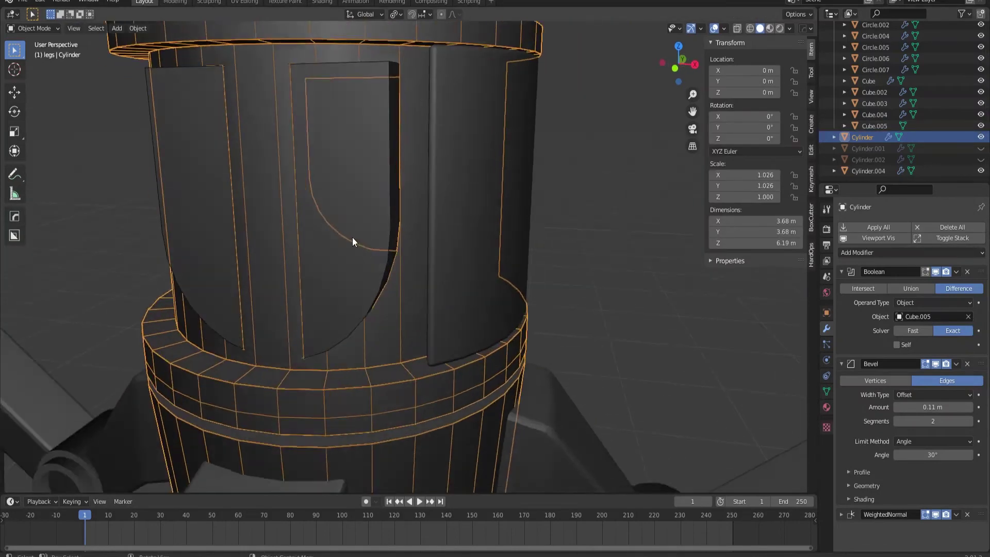
Step: Unhide the cutter, select all its geometry in edit mode, then hide it again
key("alt+h")
left_click(344, 237)
key("Tab")
key("a")
key("Tab")
scroll(506, 287, "down", 4)
key("h")
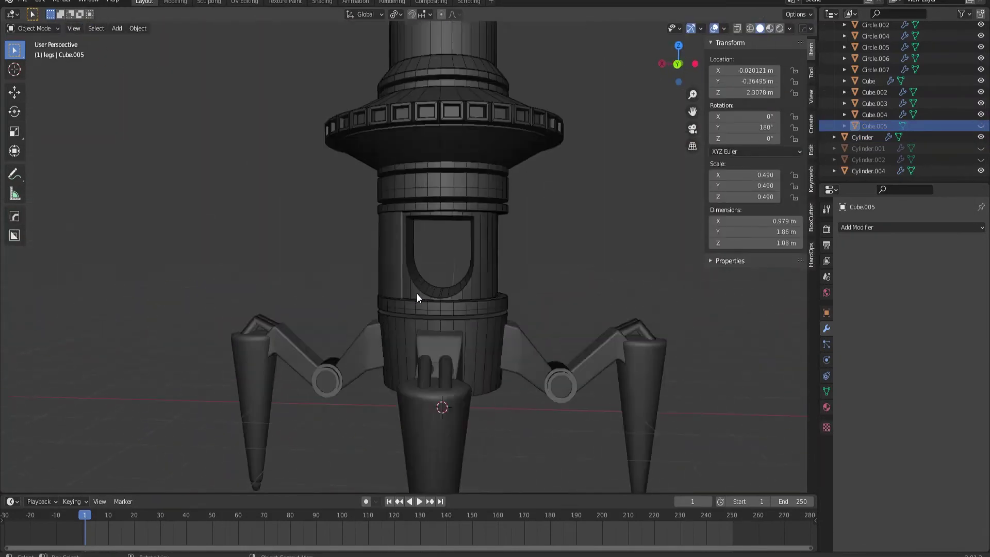
scroll(459, 294, "up", 4)
scroll(459, 298, "down", 4)
scroll(441, 278, "up", 4)
Step: Add a 30-vertex circle sized to pipe thickness inside the window
key("shift+a")
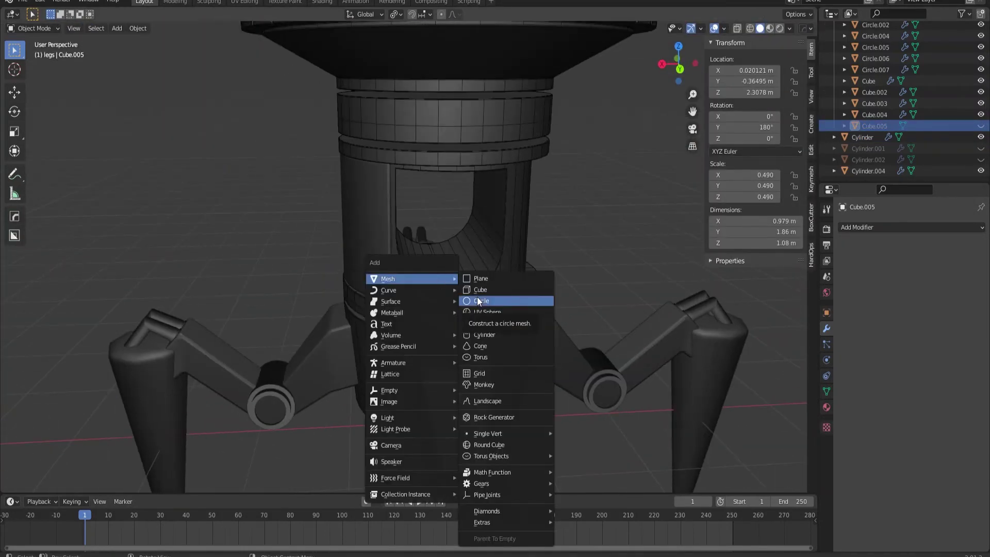
left_click(477, 296)
left_click_drag(103, 360, 124, 360)
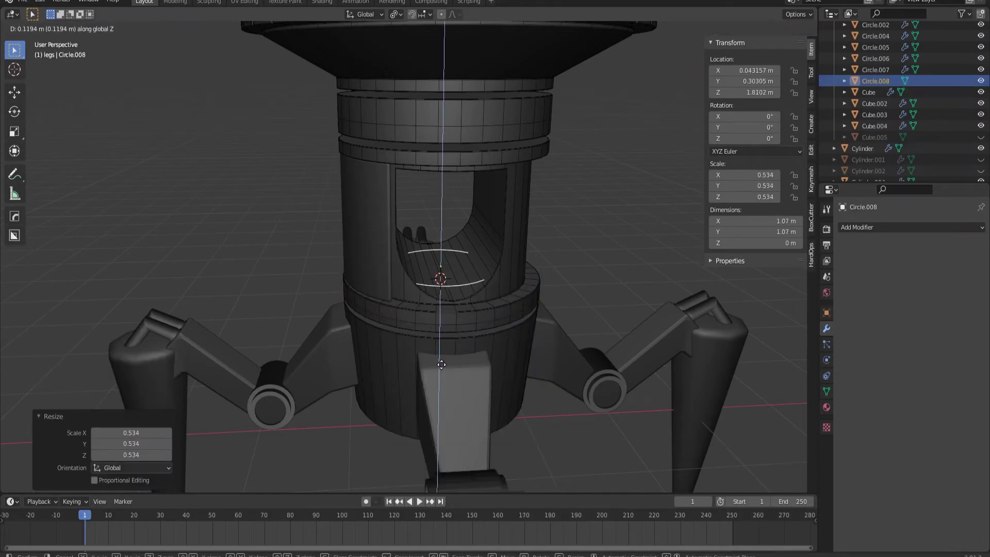
key("Escape")
scroll(441, 364, "up", 5)
Step: Extrude the disc a short way and inset its top face to form the collar
key("Tab")
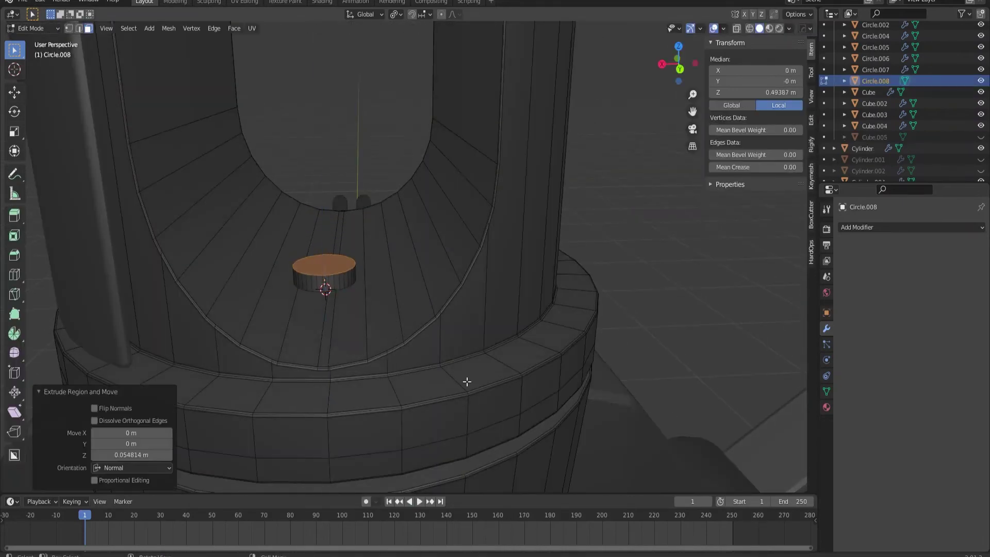
left_click(462, 221)
middle_click_drag(462, 221, 435, 336)
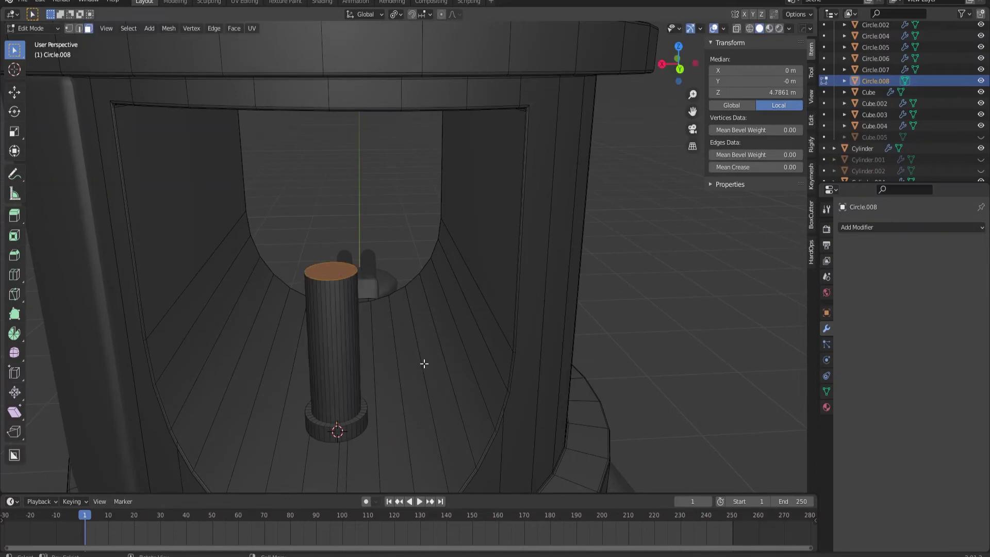
left_click(452, 403)
middle_click_drag(453, 403, 442, 450)
key("i")
left_click(431, 445)
scroll(430, 446, "down", 5)
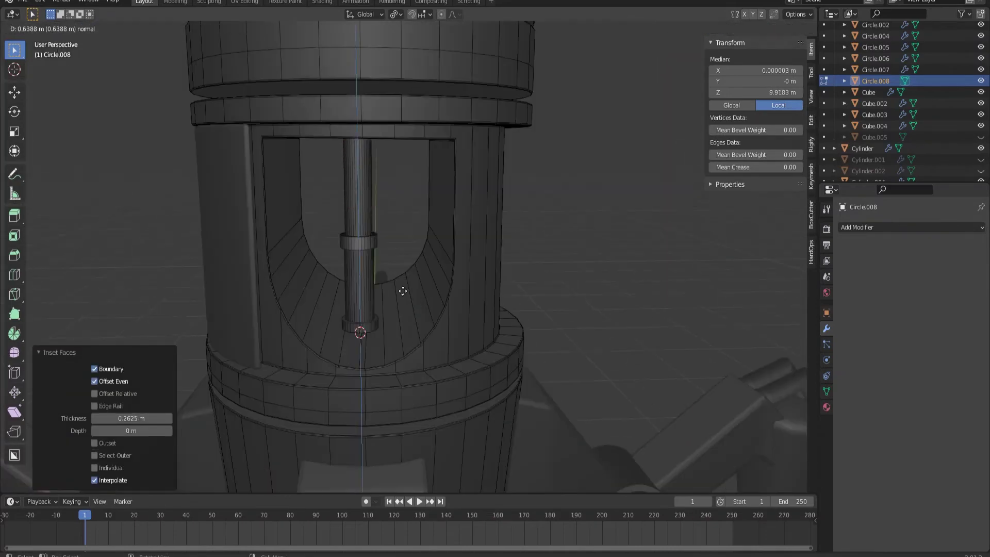
Step: Extrude the inset face upward along Z to set the pipe's height
key("Tab")
key("g")
scroll(438, 342, "up", 3)
key("z")
left_click(394, 370)
mouse_move(394, 370)
middle_mouse_down()
mouse_move(364, 321)
mouse_move(308, 305)
mouse_move(342, 200)
middle_mouse_up()
Step: Add an edge loop, bend the pipe's upper section, and apply level-1 subdivision
key("Tab")
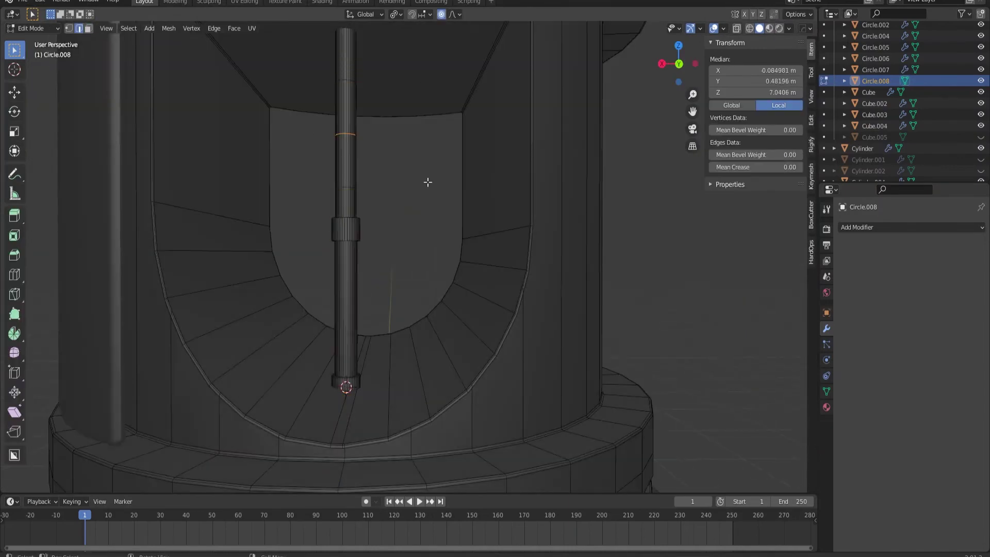
left_click(347, 332)
scroll(363, 379, "down", 5)
scroll(398, 306, "up", 4)
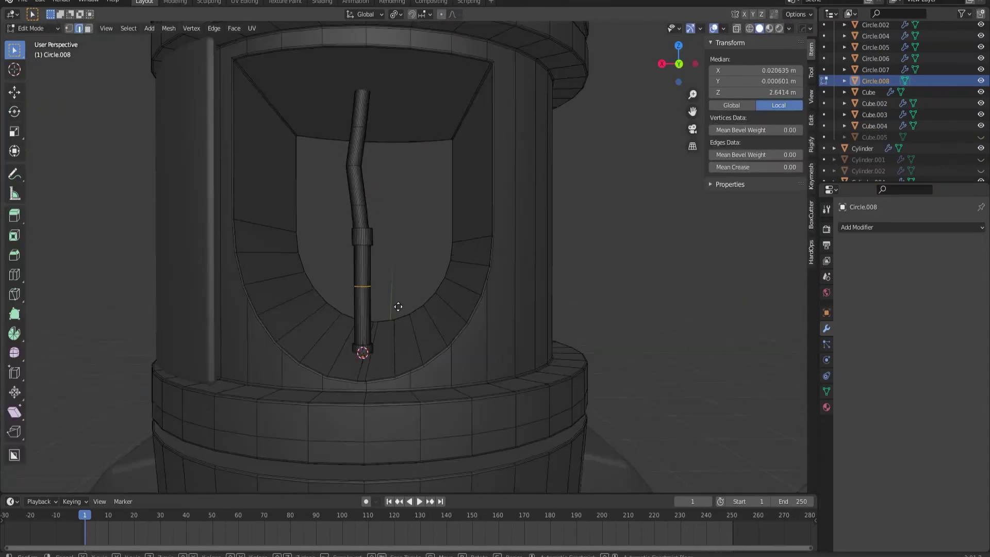
left_click(416, 367)
key("Tab")
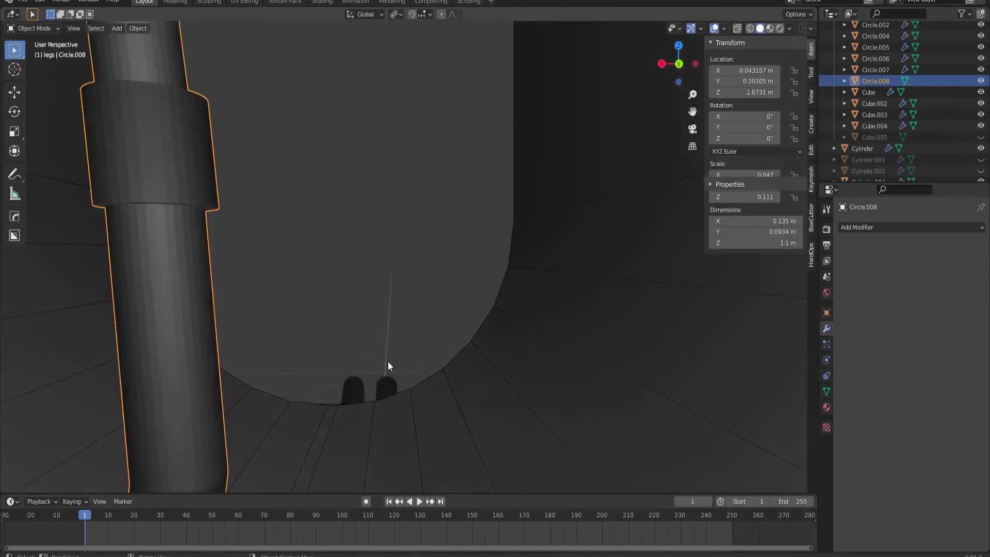
key("ctrl+1")
scroll(329, 310, "down", 3)
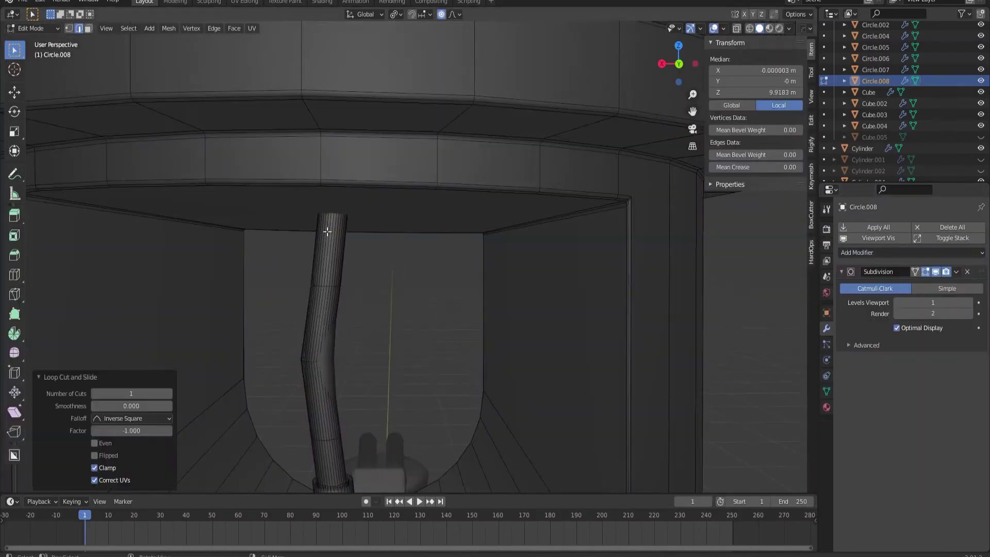
Step: Insert another edge loop near the collar and slide it down to tighten the shape
key("Tab")
middle_click_drag(328, 309, 329, 197)
key("g")
key("g")
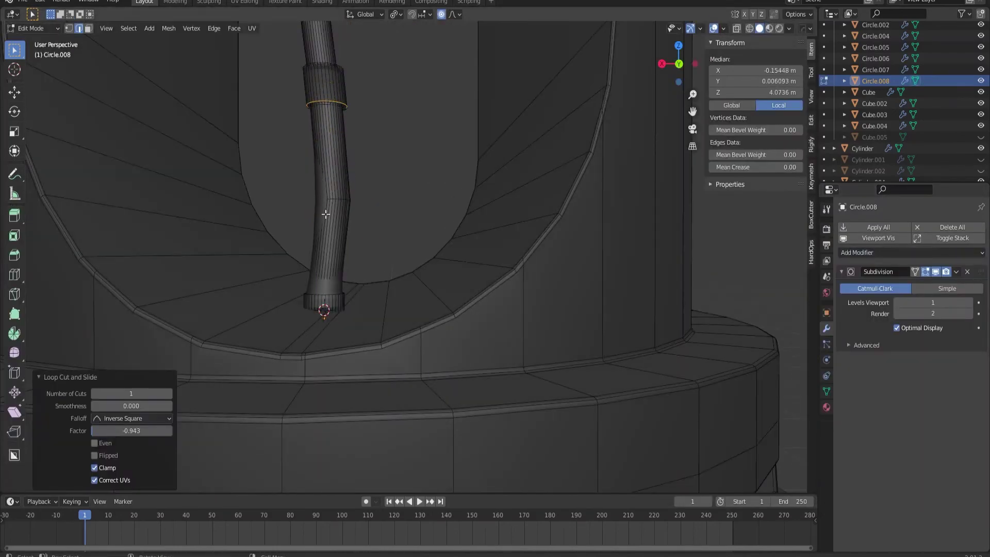
scroll(327, 297, "down", 5)
scroll(349, 177, "up", 5)
key("Tab")
scroll(404, 316, "down", 5)
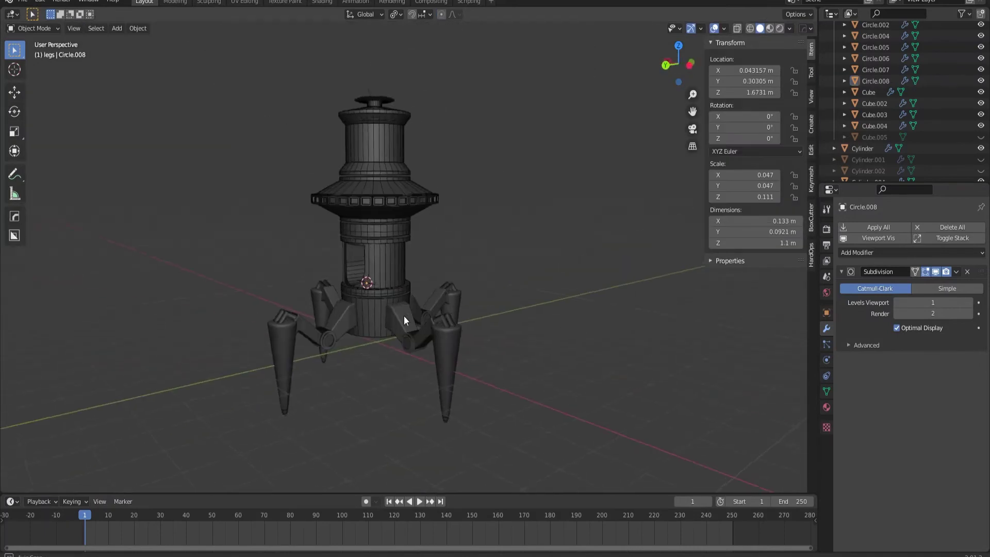
scroll(406, 338, "up", 4)
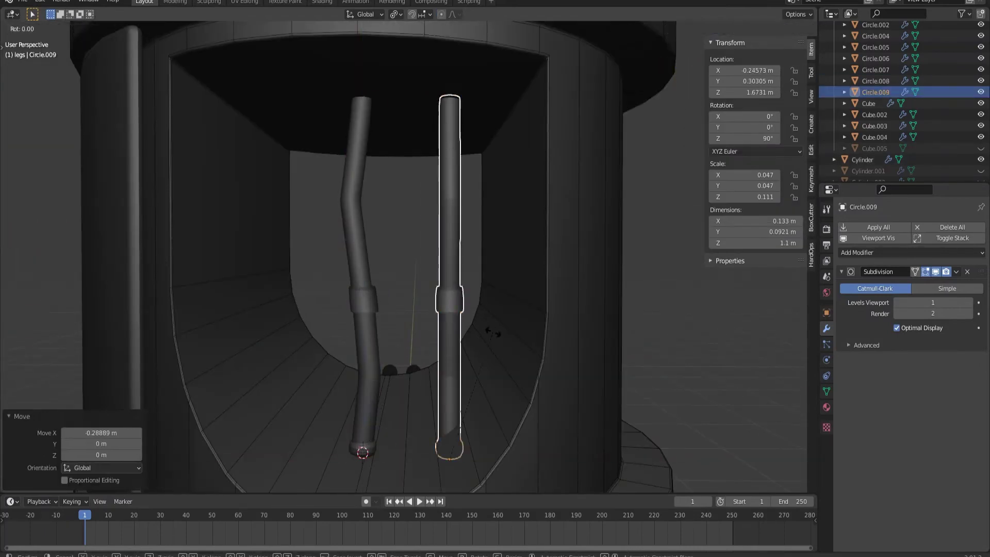
Step: Shade the bent pipe smooth and give it a Weighted Normal modifier
scroll(503, 456, "down", 3)
left_click(419, 251)
right_click(410, 250)
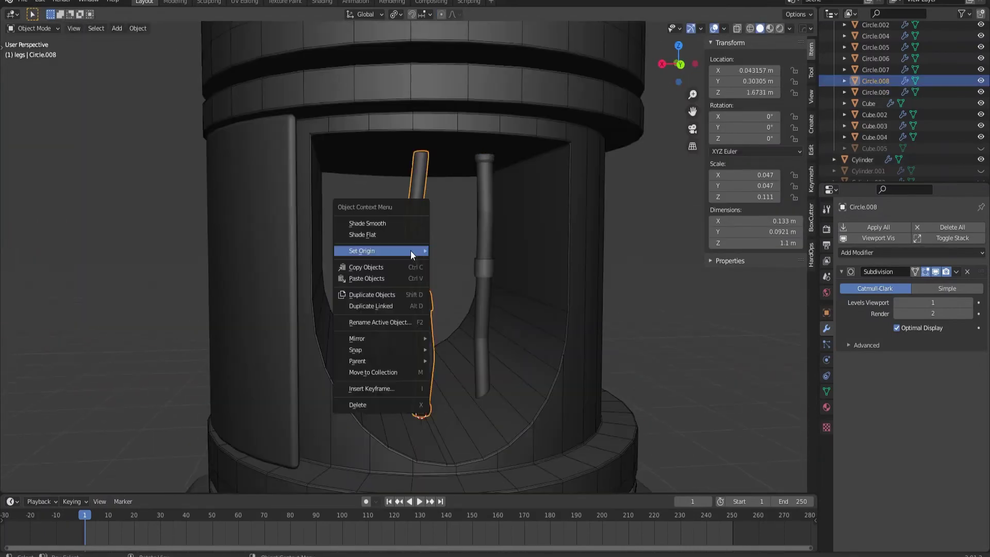
left_click(911, 252)
left_click(722, 334)
left_click(911, 252)
left_click(722, 333)
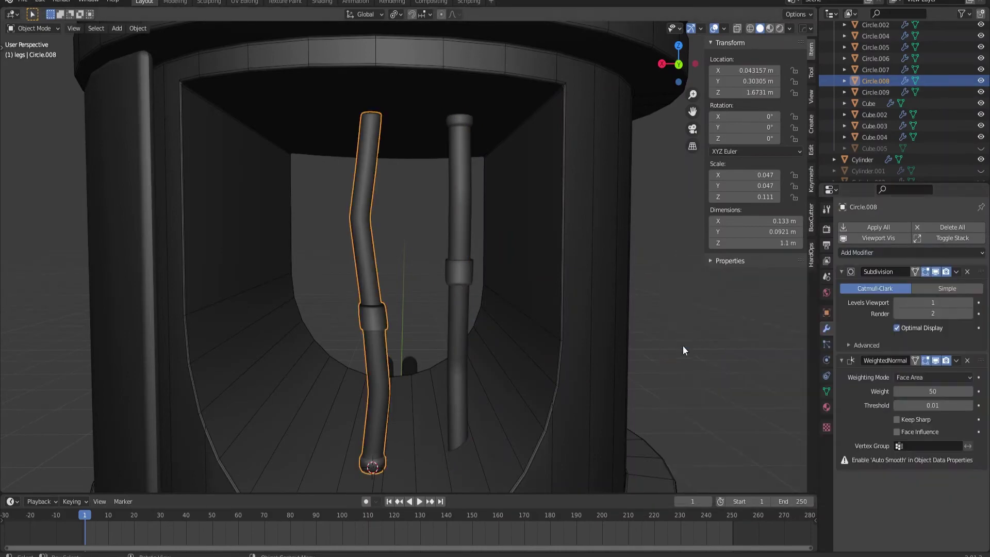
scroll(506, 432, "down", 5)
Step: Duplicate the pipe pair twice along X so pipes up to Circle.013 fill the window
key("shift+d")
key("g")
key("x")
left_click(568, 380)
scroll(508, 367, "down", 5)
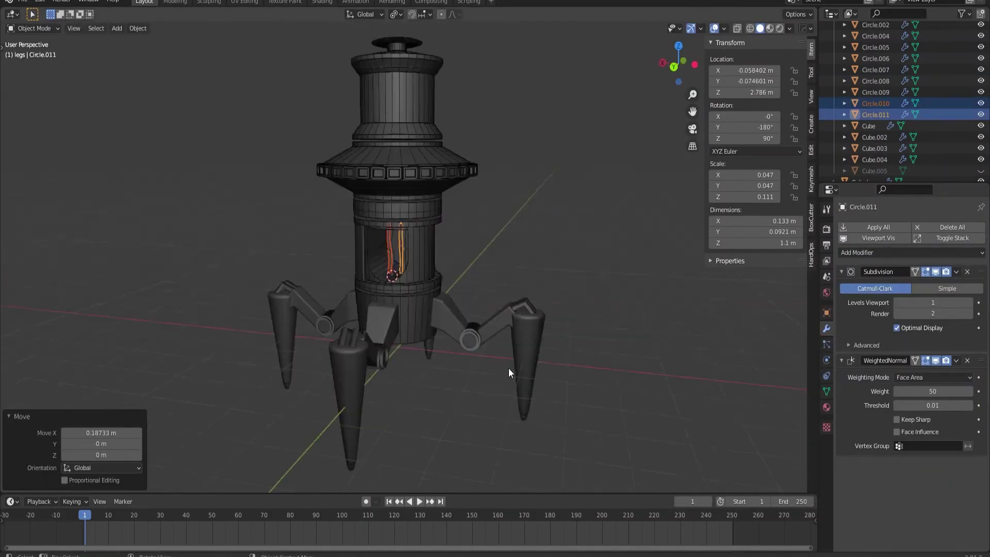
scroll(562, 379, "up", 5)
key("shift+d")
key("x")
scroll(538, 400, "up", 4)
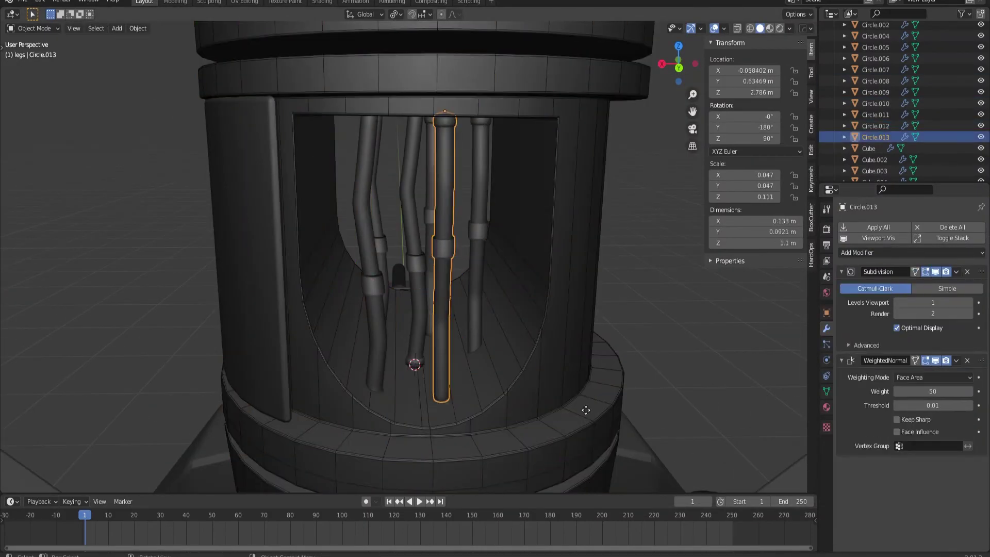
scroll(469, 316, "down", 5)
Step: Select the tower cylinder, then the curved door panel piece
left_click(452, 253)
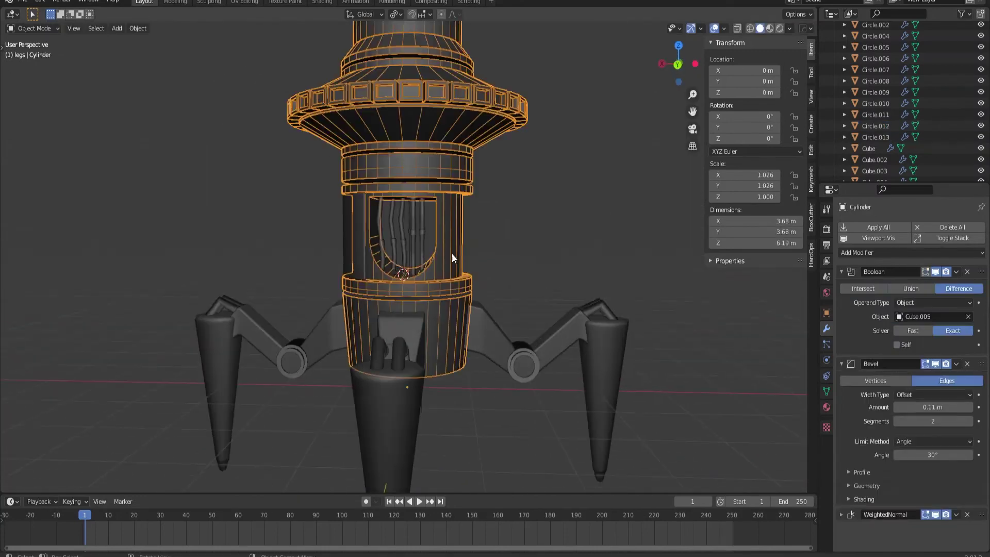
scroll(451, 253, "up", 2)
scroll(431, 327, "up", 2)
left_click(446, 238)
Step: Remove the door panel's Solidify, then inset its faces and extrude them outward
key("Tab")
middle_click_drag(447, 239, 480, 269)
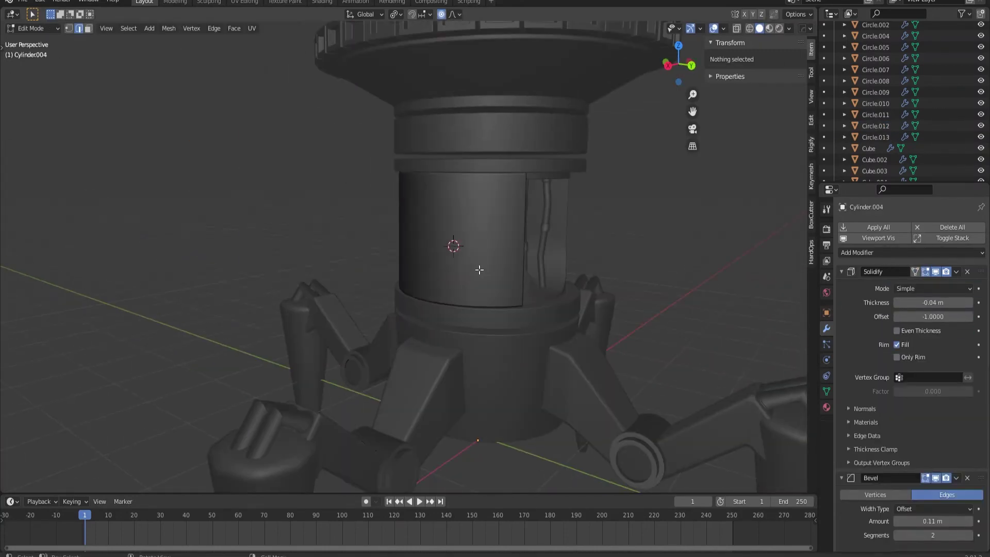
left_click(967, 271)
key("2")
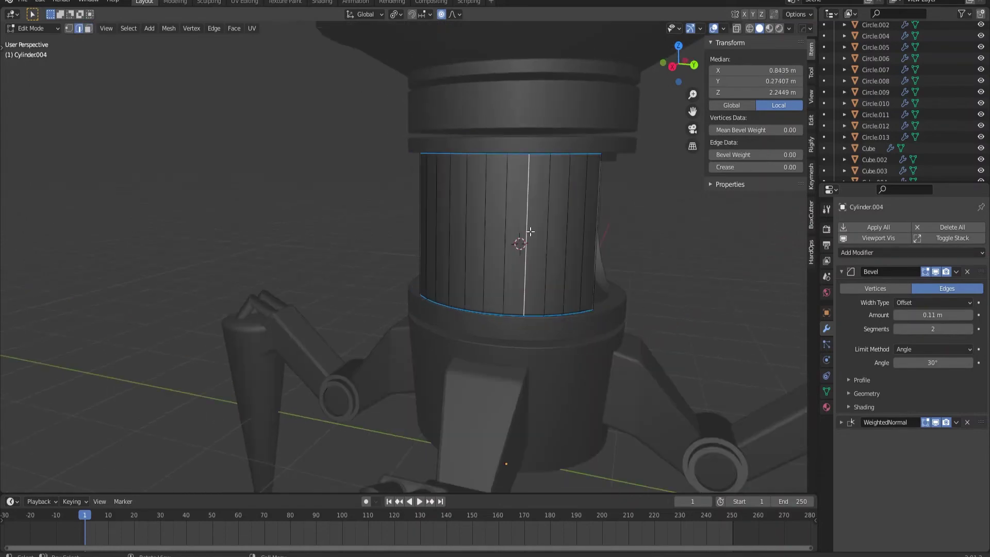
scroll(507, 255, "up", 2)
left_click(601, 337)
scroll(601, 337, "down", 3)
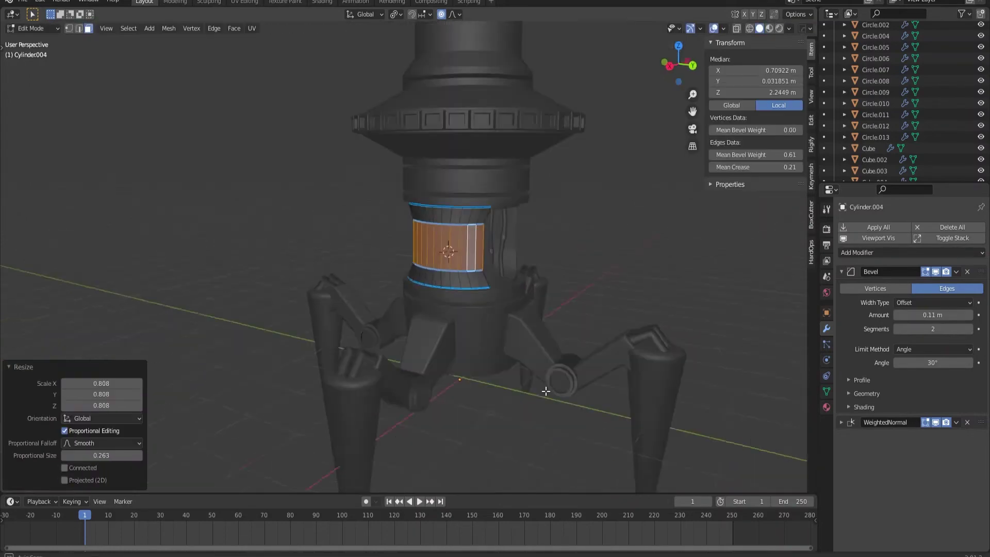
middle_click_drag(567, 340, 496, 355)
key("e")
left_click(503, 354)
key("Tab")
scroll(395, 354, "down", 4)
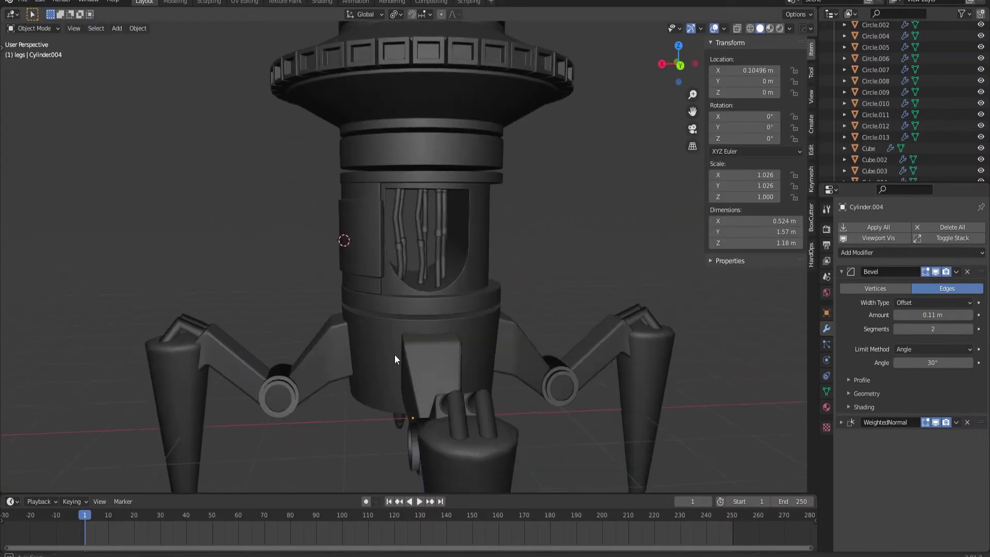
scroll(407, 299, "up", 3)
Step: Add a Mirror modifier to the door panel using the Cylinder as mirror object
left_click(876, 252)
left_click(775, 371)
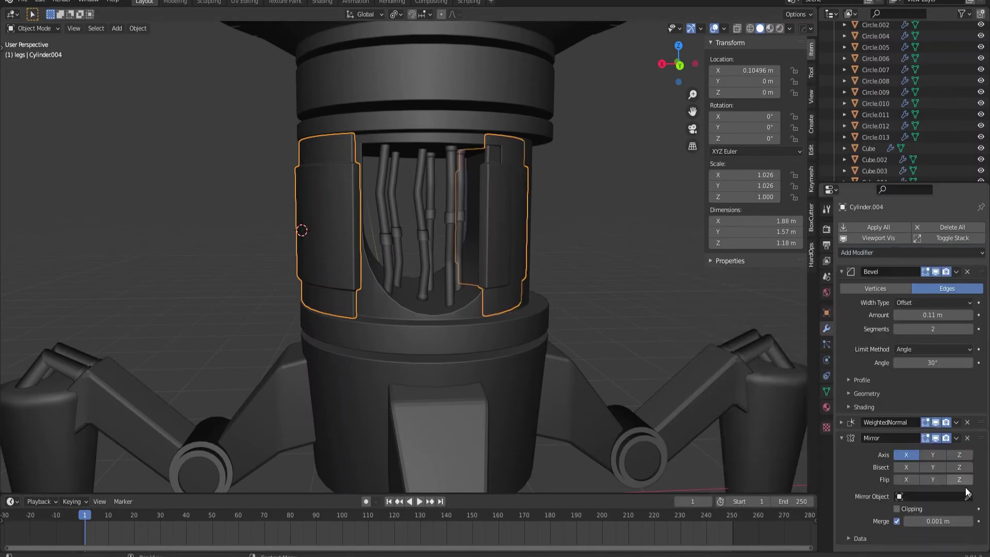
left_click(967, 493)
scroll(590, 320, "down", 4)
left_click(409, 329)
scroll(451, 286, "up", 3)
scroll(432, 297, "up", 3)
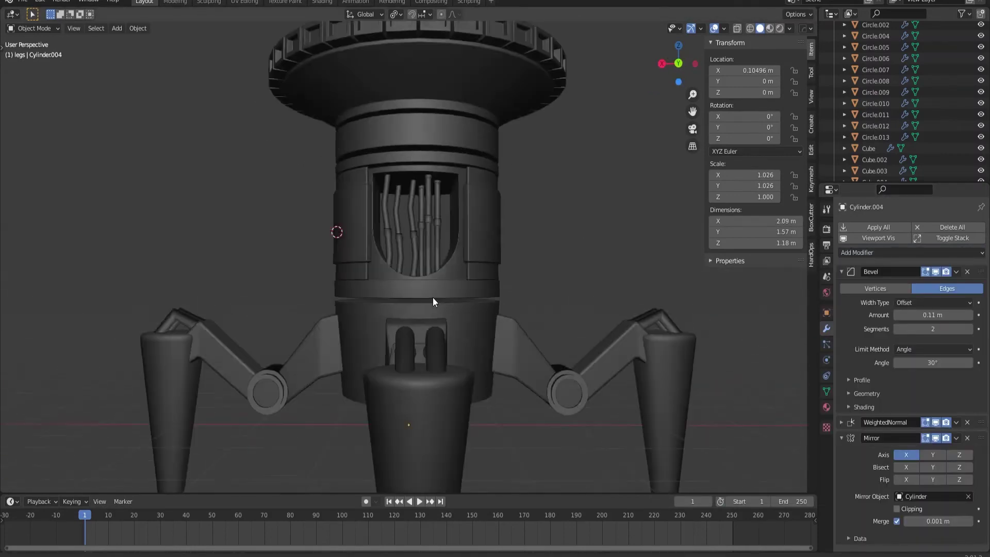
scroll(433, 299, "up", 3)
Step: Duplicate a bent pipe twice, moving the copies along Z and X
left_click(454, 330)
middle_click_drag(453, 339, 532, 363)
key("shift+d")
key("g")
key("z")
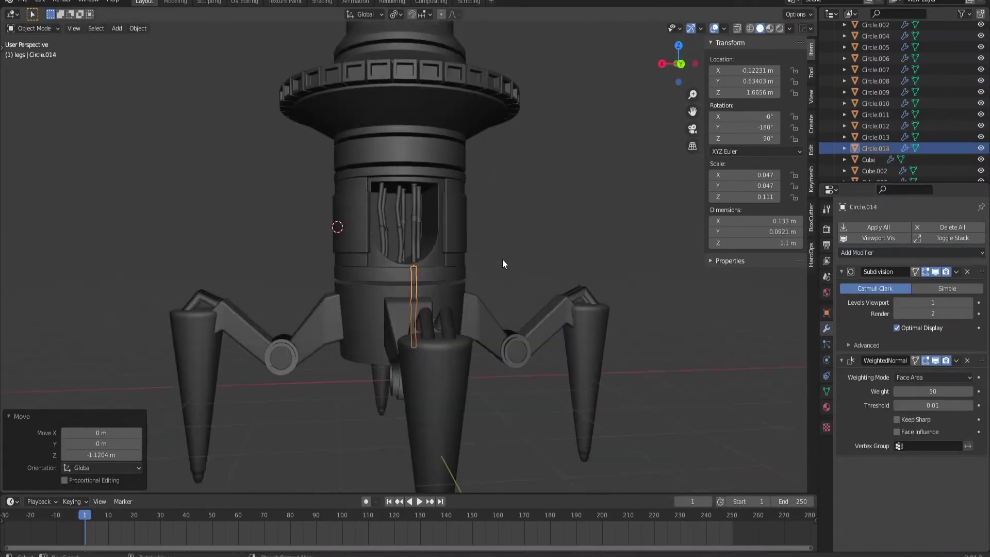
scroll(503, 264, "up", 2)
key("shift+d")
key("x")
left_click(532, 301)
Step: Add another pipe copy, shifted along Z into the window
scroll(442, 276, "down", 3)
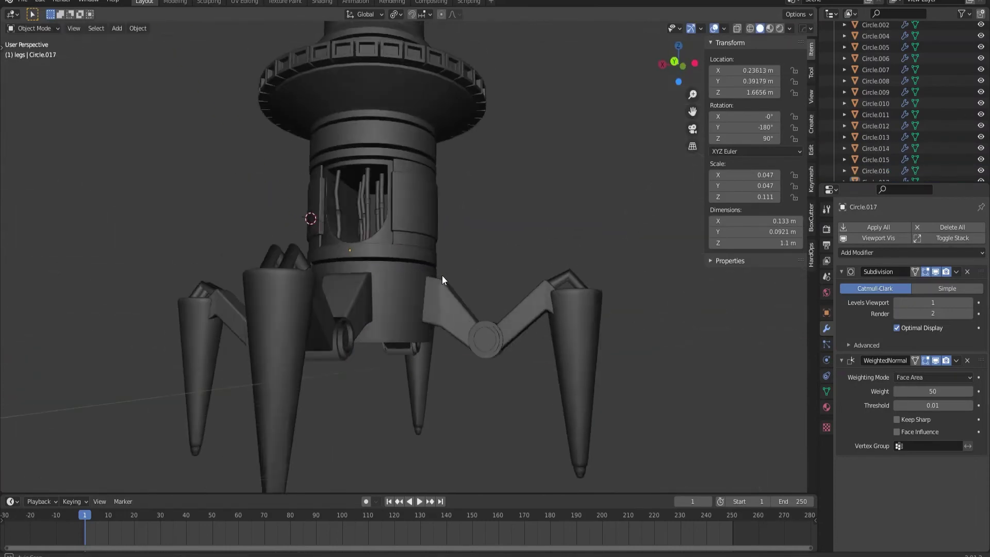
mouse_move(435, 243)
middle_mouse_down()
mouse_move(450, 331)
mouse_move(495, 257)
middle_mouse_up()
scroll(460, 308, "up", 3)
scroll(460, 313, "down", 3)
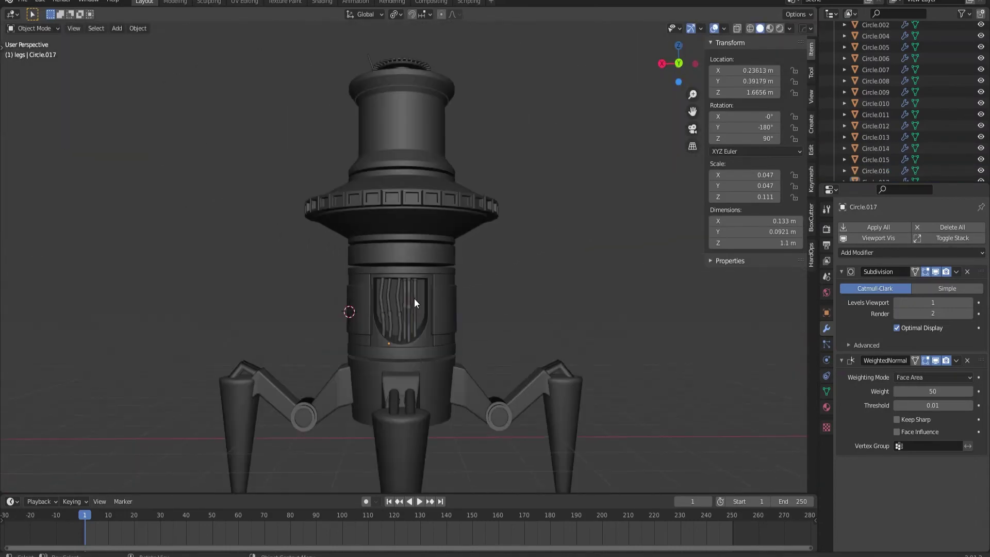
key("shift+d")
key("z")
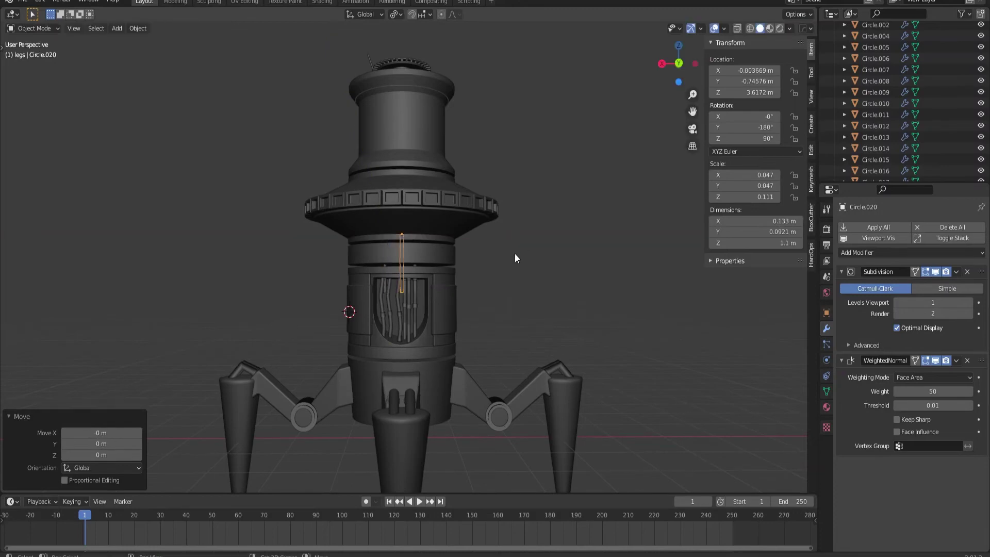
left_click(500, 278)
Step: Select all the bent pipes and join them into a single object
scroll(490, 289, "up", 2)
scroll(464, 299, "up", 2)
scroll(433, 294, "up", 3)
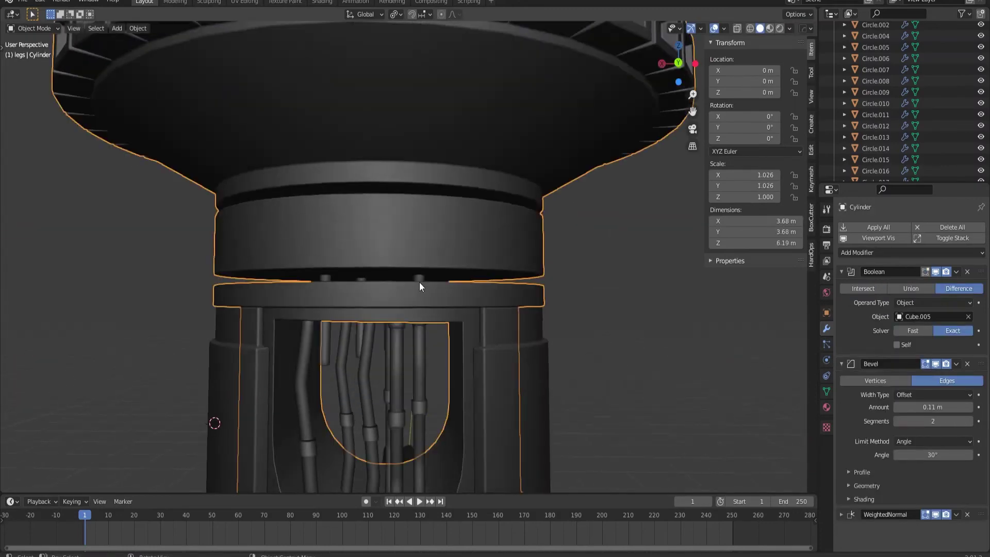
scroll(392, 283, "up", 2)
left_click(323, 351, "shift")
left_click(338, 371, "shift")
scroll(385, 380, "down", 3)
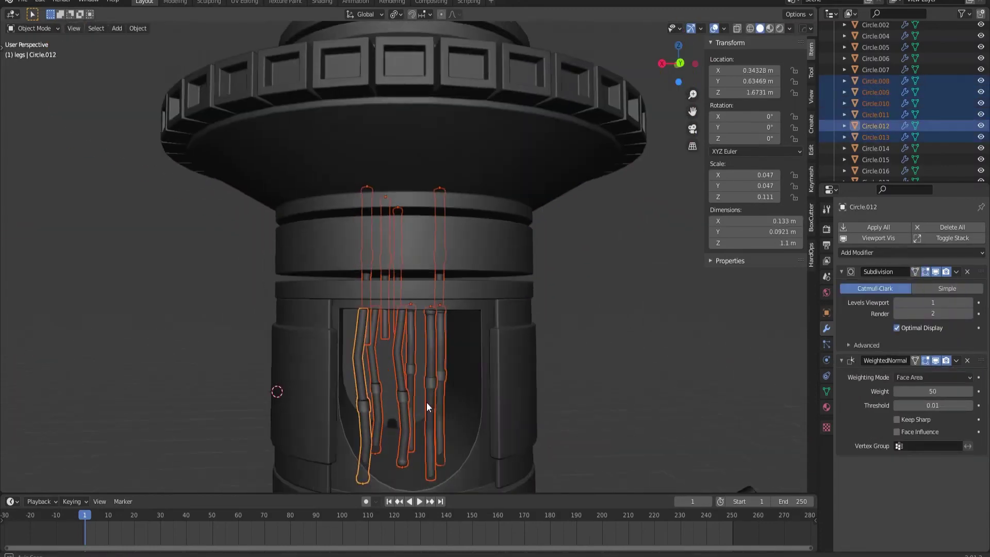
scroll(426, 403, "up", 5)
left_click(366, 316, "shift")
scroll(285, 326, "down", 2)
scroll(360, 324, "down", 2)
left_click(410, 322, "shift")
left_click(413, 325, "shift")
scroll(367, 358, "down", 4)
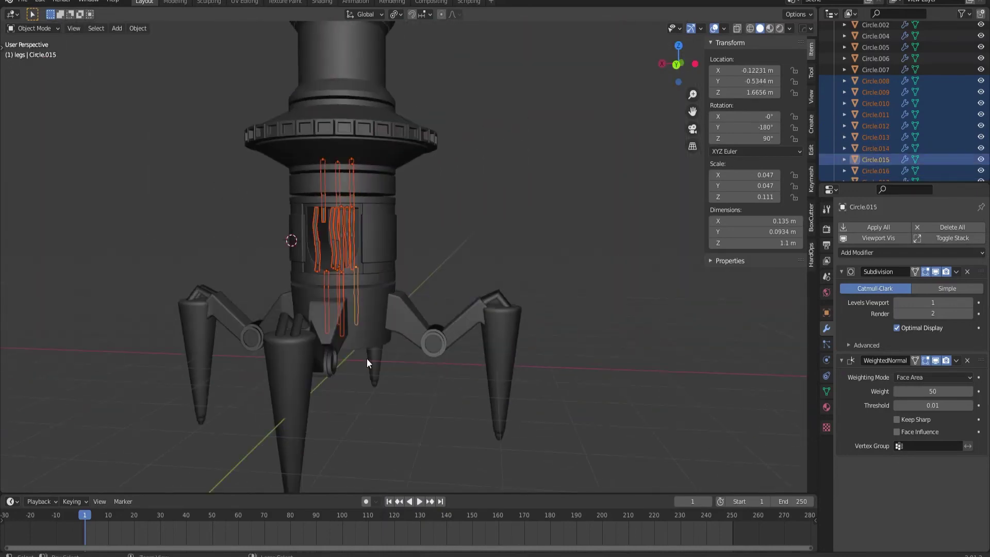
key("ctrl+j")
scroll(382, 272, "up", 2)
scroll(338, 289, "up", 2)
scroll(342, 302, "up", 2)
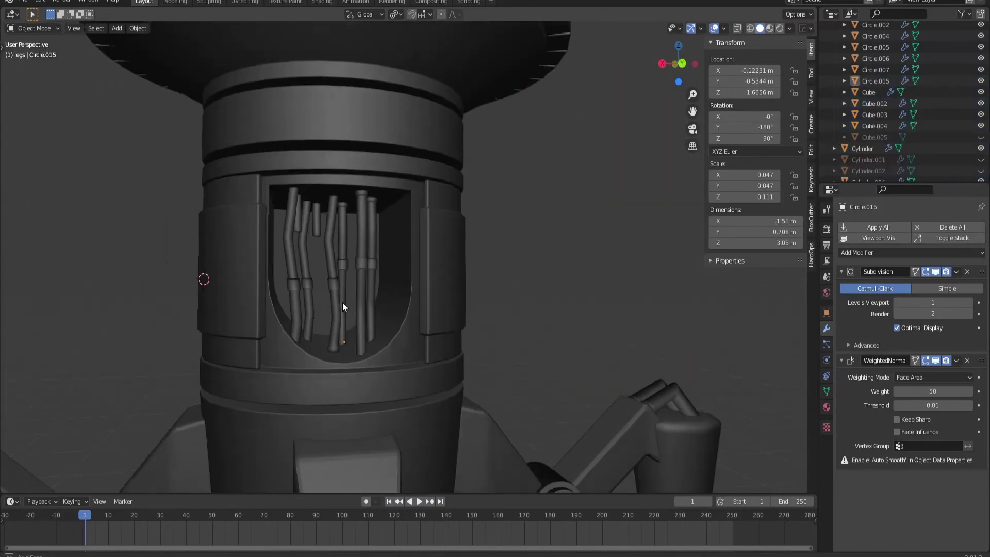
scroll(342, 304, "up", 1)
Step: Reshape one connected pipe piece of the joined object with proportional editing
left_click(341, 304)
key("Tab")
scroll(292, 216, "up", 3)
key("3")
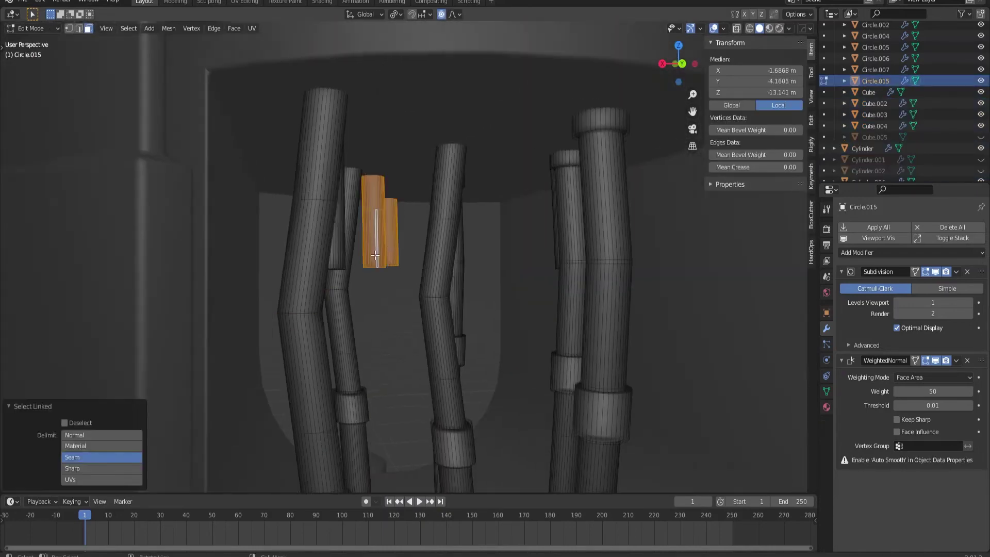
scroll(282, 215, "up", 2)
scroll(351, 273, "down", 3)
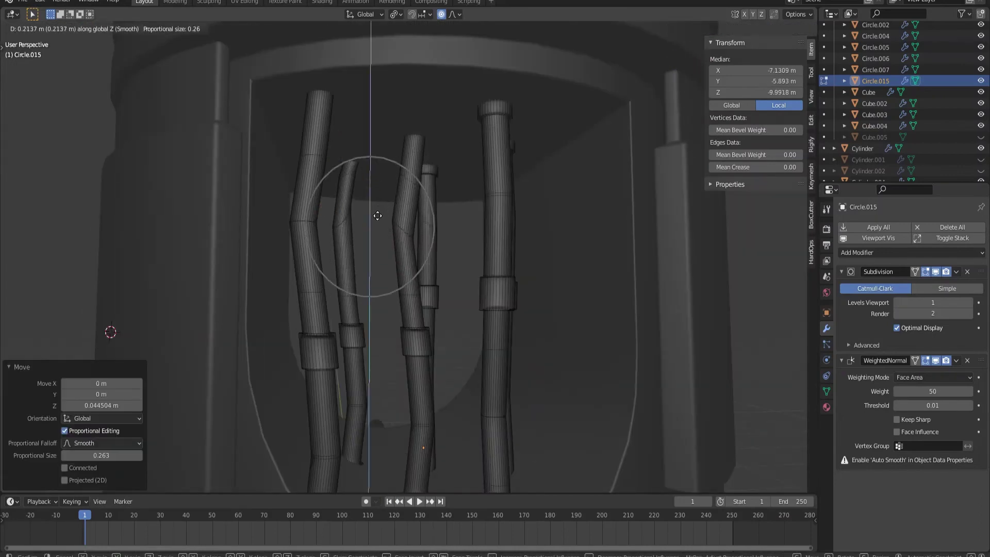
right_click(378, 216)
left_click(454, 14)
left_click(386, 214)
key("Tab")
scroll(487, 361, "down", 5)
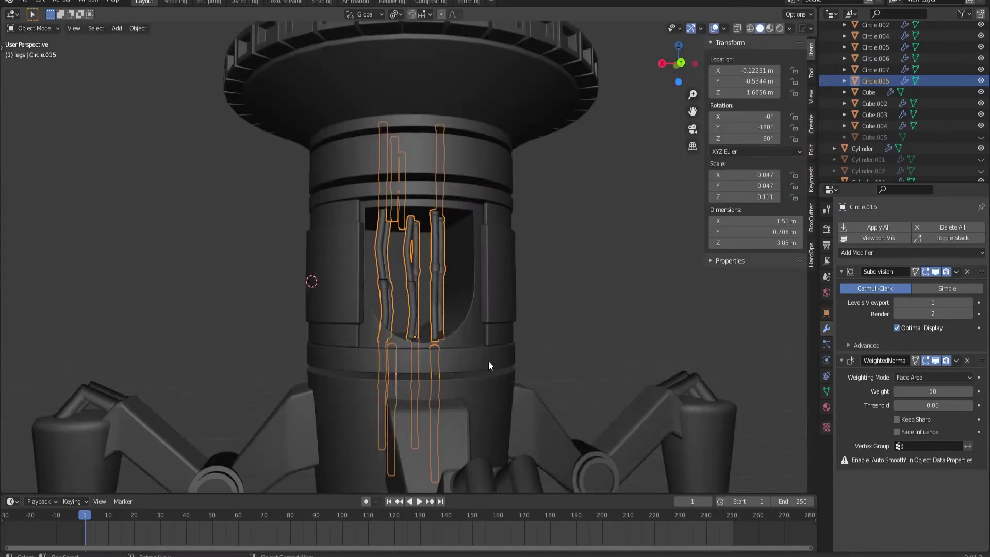
scroll(391, 363, "down", 3)
scroll(443, 343, "up", 3)
Step: Switch to the tower's back view and bring up the Add menu
left_click(672, 58)
scroll(381, 182, "up", 2)
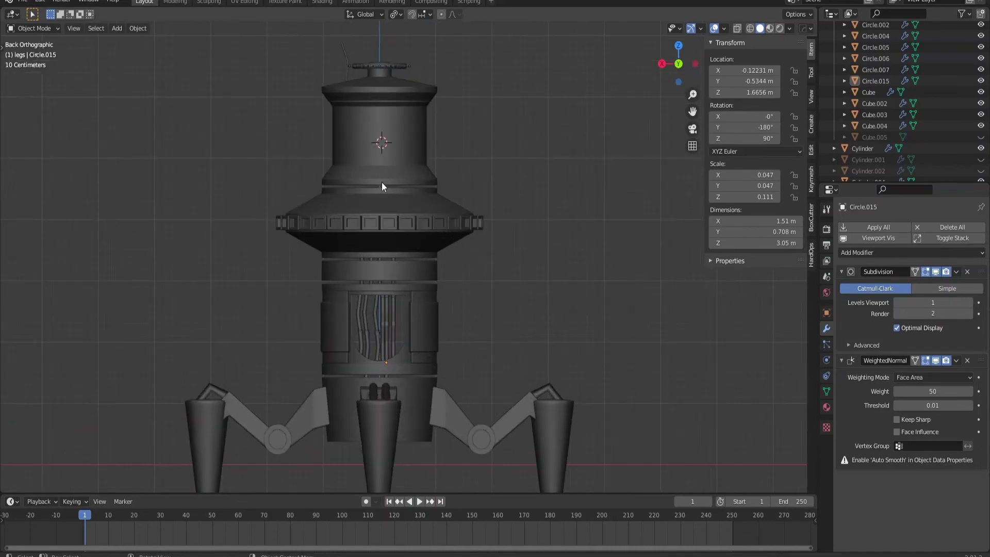
key("shift+a")
Step: Add a UV sphere, flatten it along Y, then delete it
left_click(407, 170)
key("s")
key("y")
left_click(499, 303)
mouse_move(499, 303)
middle_mouse_down()
mouse_move(358, 230)
mouse_move(478, 324)
middle_mouse_up()
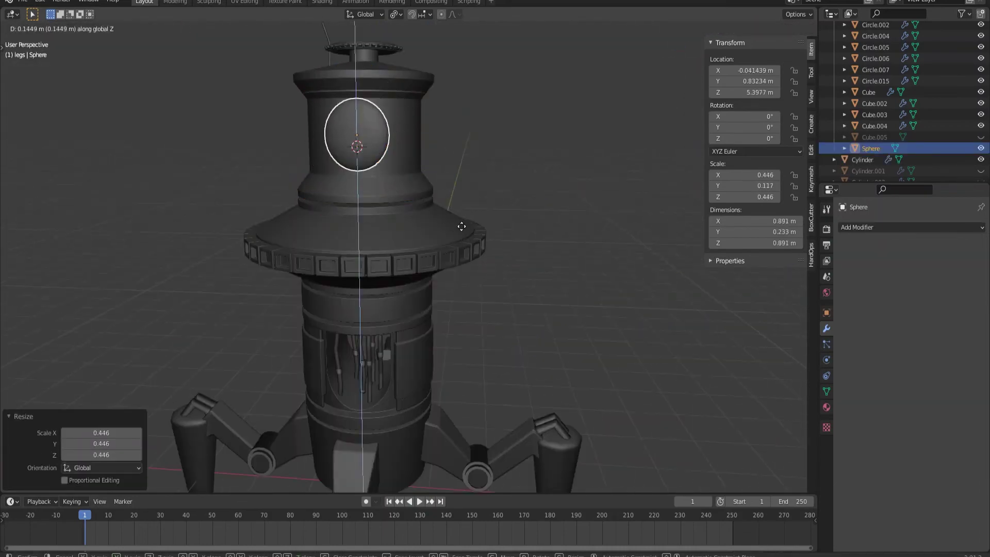
key("Delete")
scroll(479, 323, "down", 3)
scroll(478, 323, "up", 3)
Step: Add a circle mesh standing upright, facing outward from the tower
key("shift+a")
left_click(443, 181)
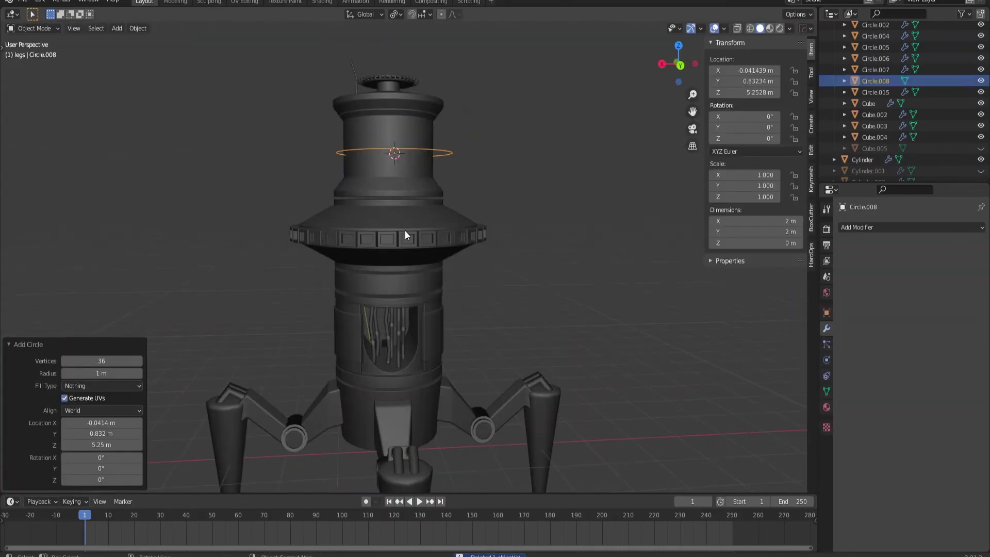
middle_click_drag(404, 230, 402, 288)
key("Return")
mouse_move(470, 299)
middle_mouse_down()
mouse_move(389, 286)
mouse_move(436, 325)
middle_mouse_up()
scroll(367, 272, "up", 2)
Step: Fill the circle with a face, enlarge it, and inset a porthole rim
key("Tab")
scroll(368, 272, "up", 2)
key("f")
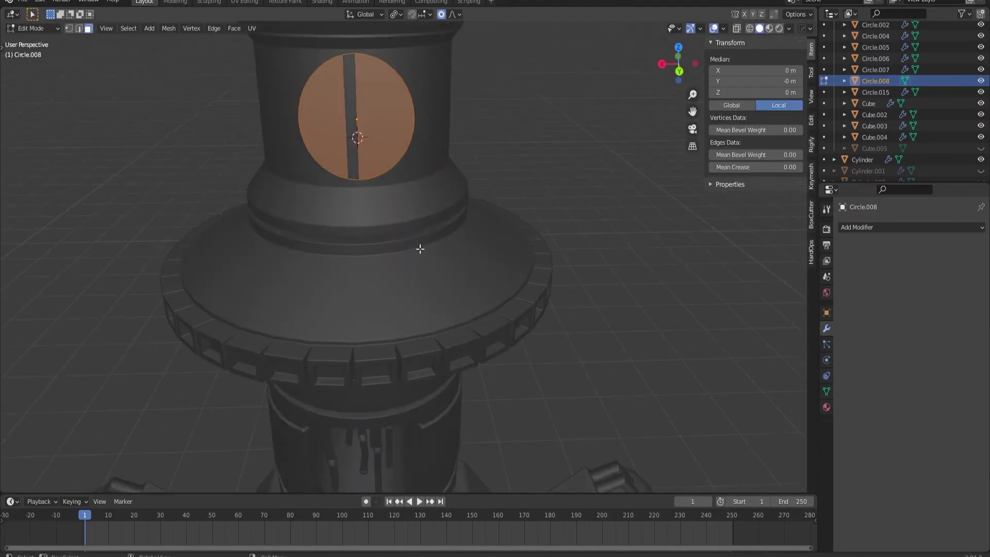
key("s")
left_click(420, 248)
middle_click_drag(151, 221, 395, 242)
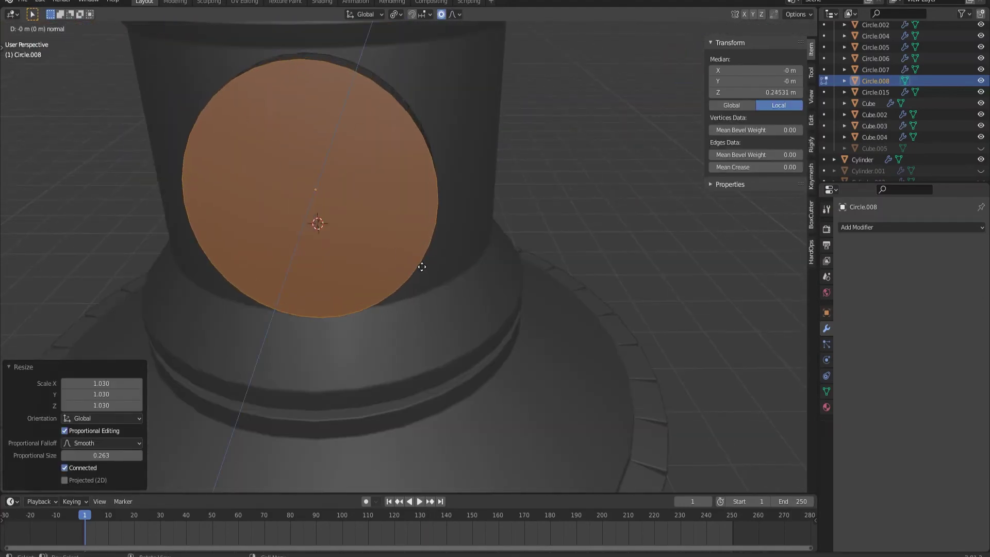
key("Escape")
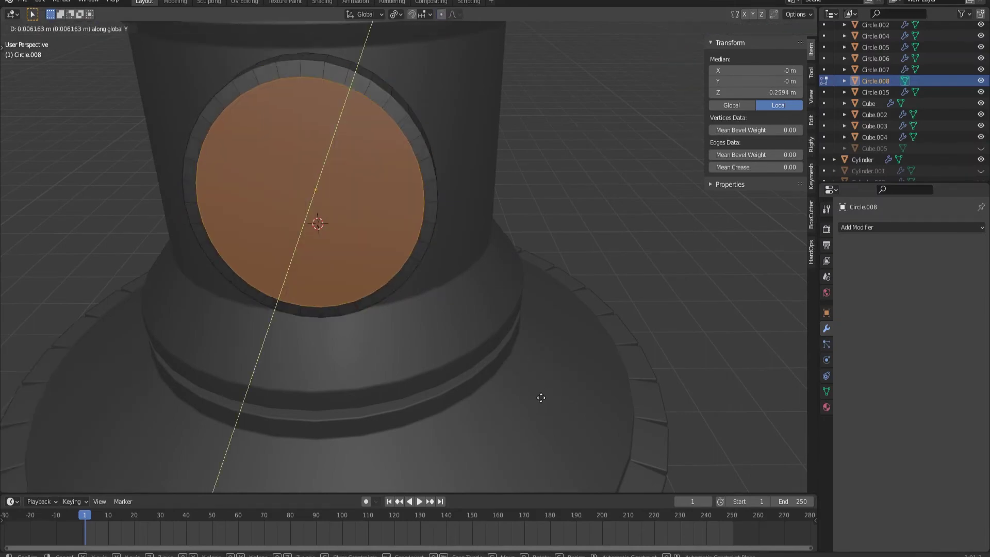
left_click(521, 393)
middle_click_drag(520, 393, 481, 382)
left_click(563, 408)
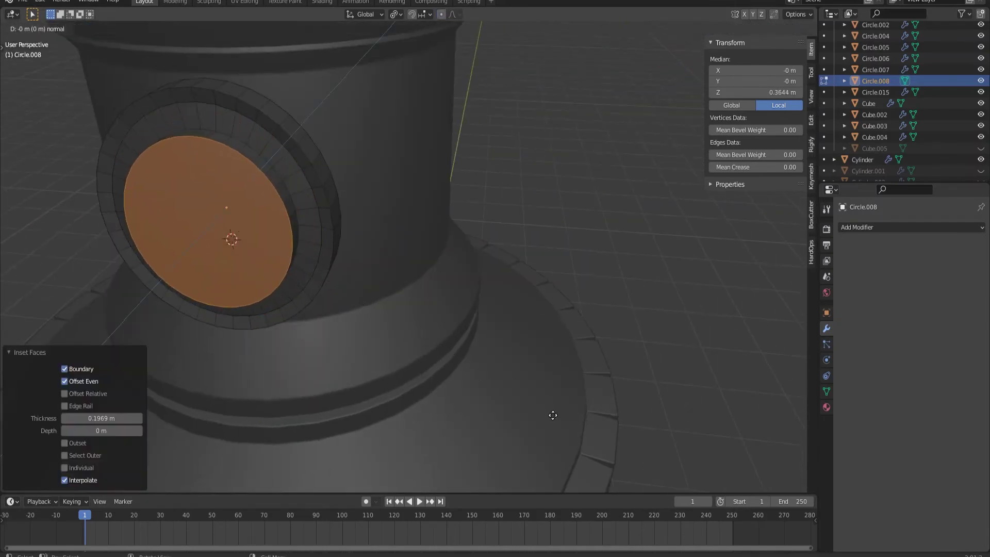
key("Tab")
scroll(379, 283, "down", 5)
scroll(378, 283, "up", 3)
Step: Add a UV sphere with adjusted segment count and squash it into a thin disc along Z
key("shift+a")
left_click(429, 150)
left_click_drag(64, 361, 98, 361)
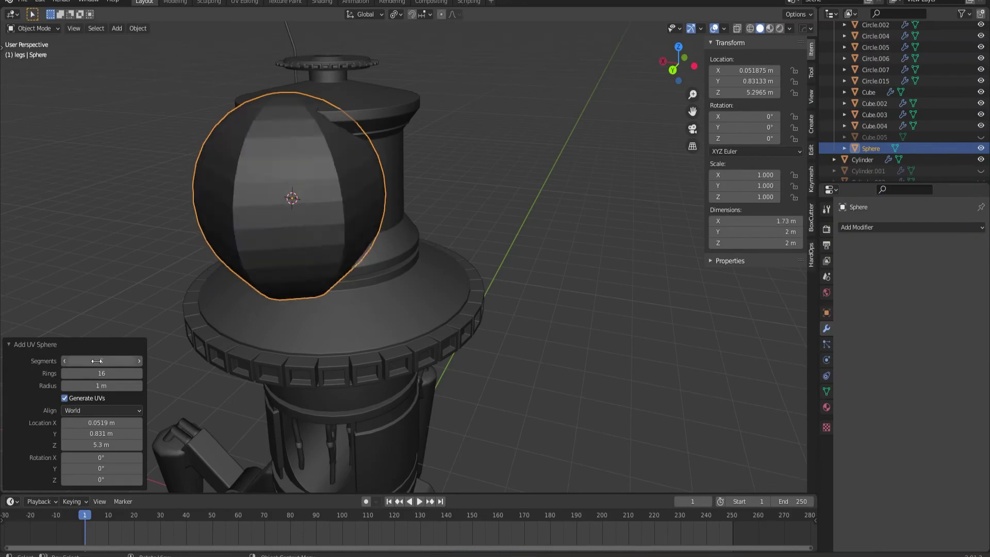
middle_click_drag(309, 289, 296, 285)
key("s")
key("z")
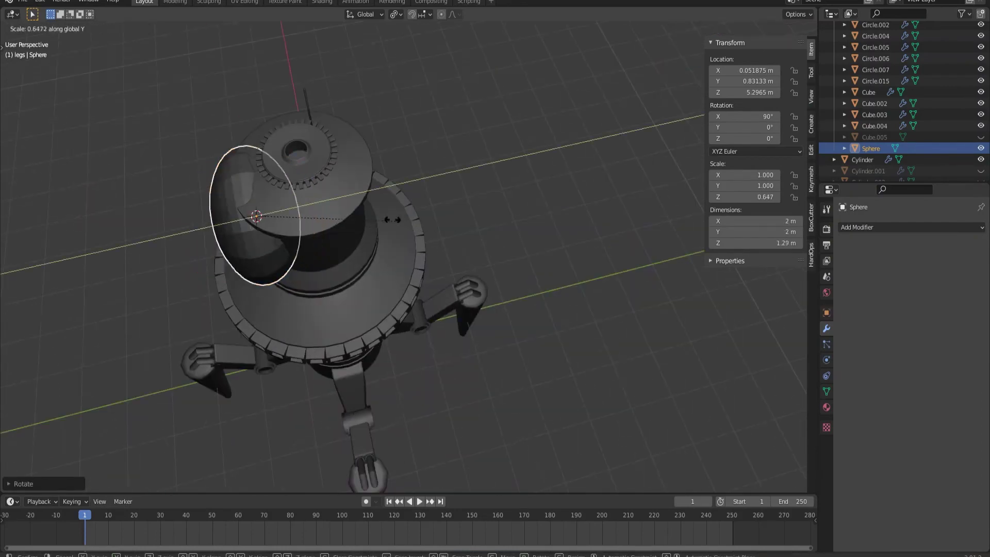
middle_click_drag(500, 321, 428, 293)
key("KP_1")
key("s")
left_click(403, 253)
scroll(403, 256, "down", 4)
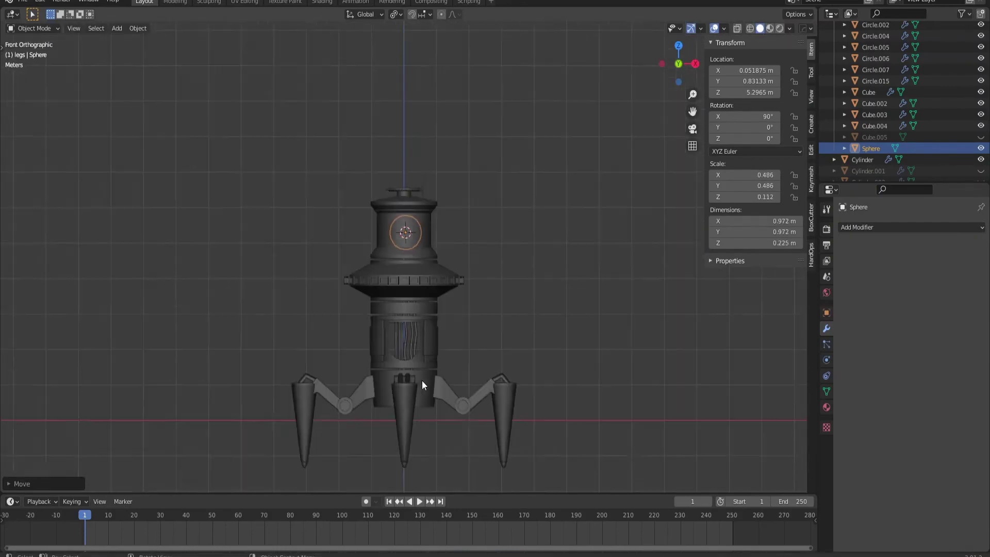
Step: Move the disc along Y onto the tower's upper section
key("g")
key("y")
middle_click_drag(422, 380, 516, 360)
left_click(626, 381)
scroll(626, 382, "up", 3)
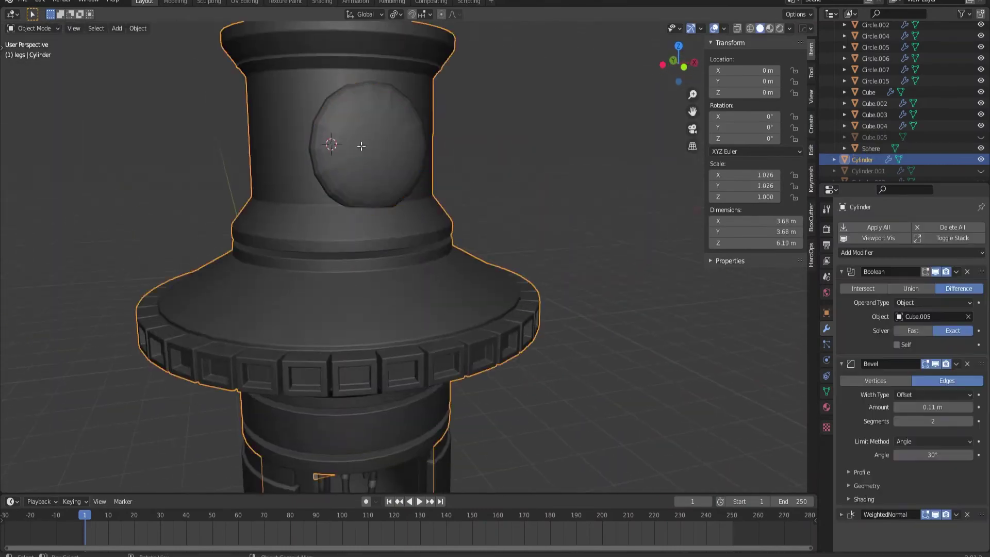
Step: Inset the disc's centre faces to open a small hole
key("Tab")
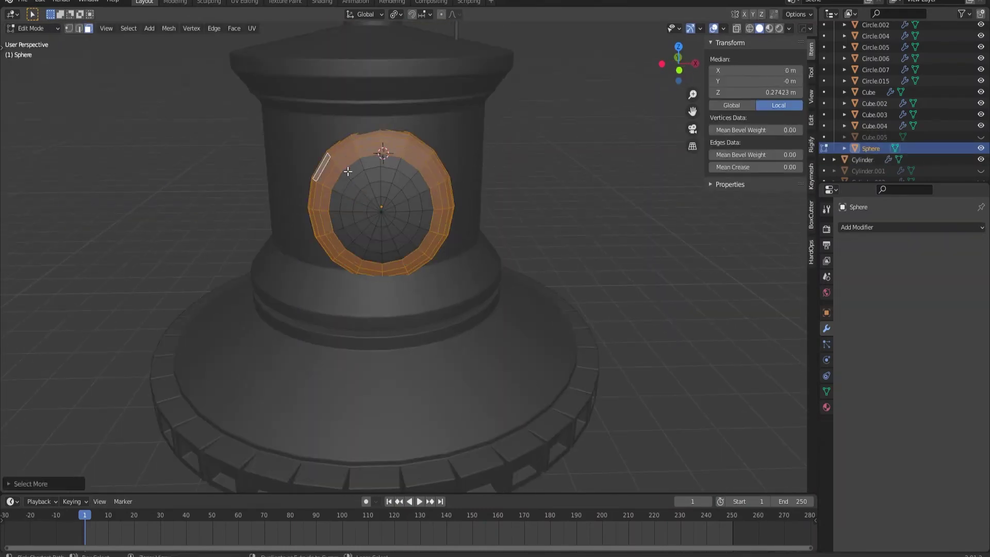
key("ctrl+KP_Add")
mouse_move(348, 172)
middle_mouse_down()
mouse_move(523, 265)
mouse_move(617, 146)
mouse_move(392, 141)
middle_mouse_up()
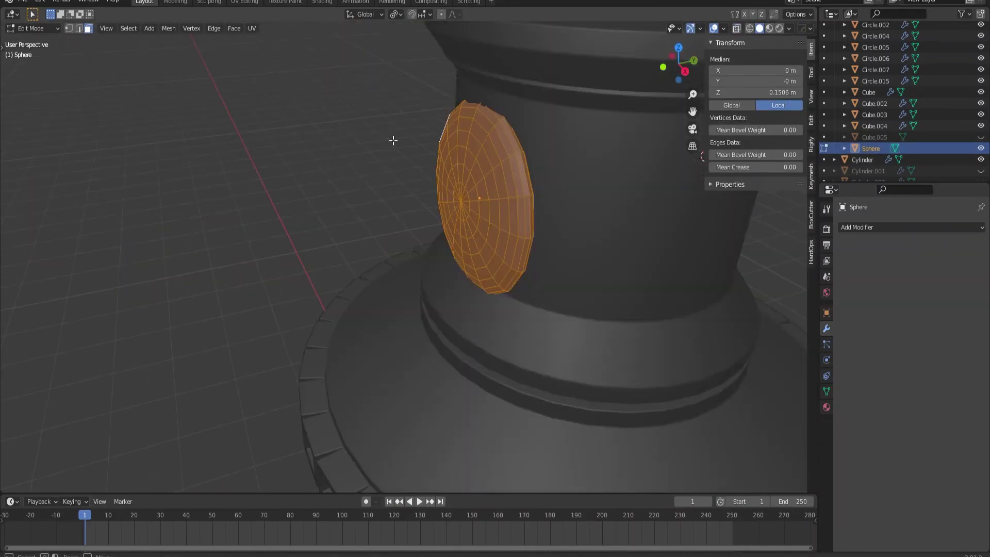
mouse_move(463, 206)
middle_mouse_down()
mouse_move(473, 232)
mouse_move(435, 238)
mouse_move(449, 192)
mouse_move(380, 238)
mouse_move(421, 189)
middle_mouse_up()
left_click(421, 188, "ctrl")
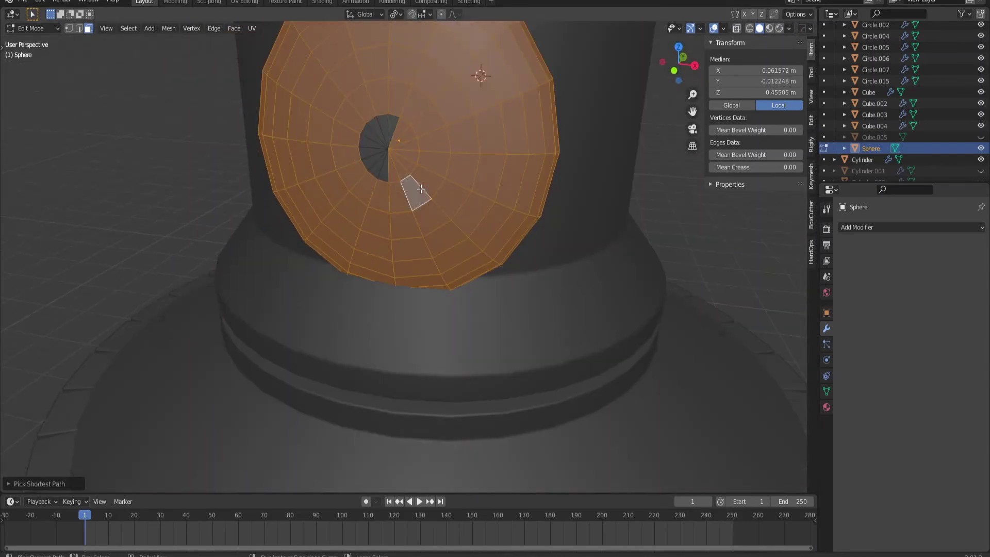
scroll(397, 107, "down", 5)
key("i")
left_click(509, 325)
middle_click_drag(509, 324, 387, 311)
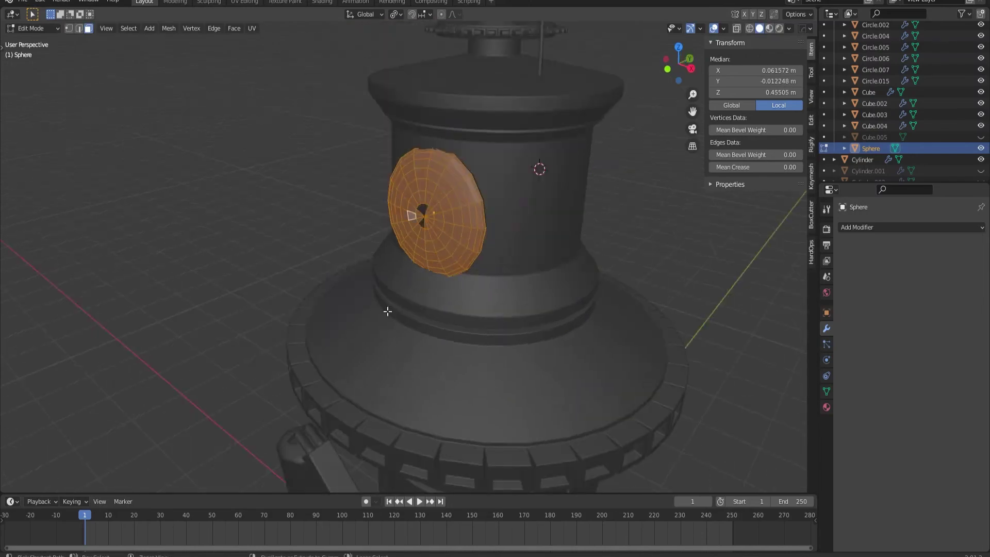
Step: Delete the sphere disc and return to the front view of the tower
key("Tab")
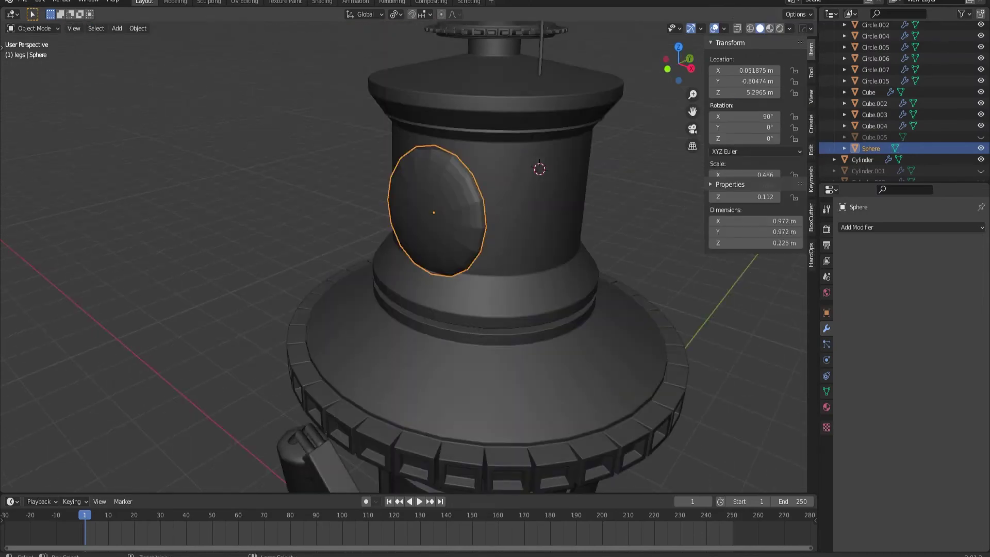
scroll(443, 248, "down", 3)
key("Delete")
key("KP_1")
Step: Add a new cylinder, shrink it, and flatten it into a thin disc facing outward
key("shift+a")
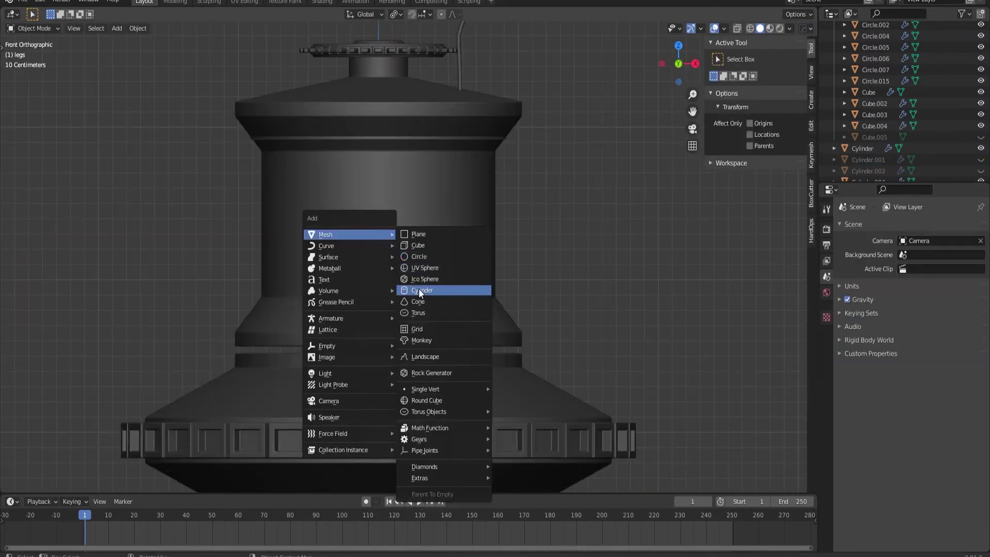
left_click(419, 290)
key("s")
left_click(451, 330)
middle_click_drag(451, 330, 512, 248)
key("s")
key("y")
left_click(487, 236)
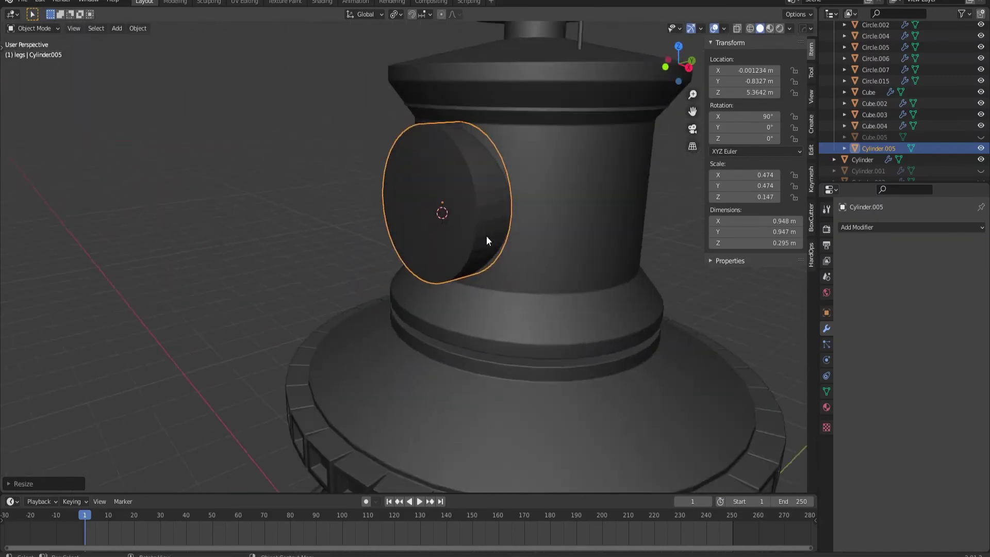
Step: Inset the disc's front face and sink it along Y to form a recess
key("Tab")
key("Tab")
key("Tab")
left_click(391, 227)
key("i")
key("g")
key("y")
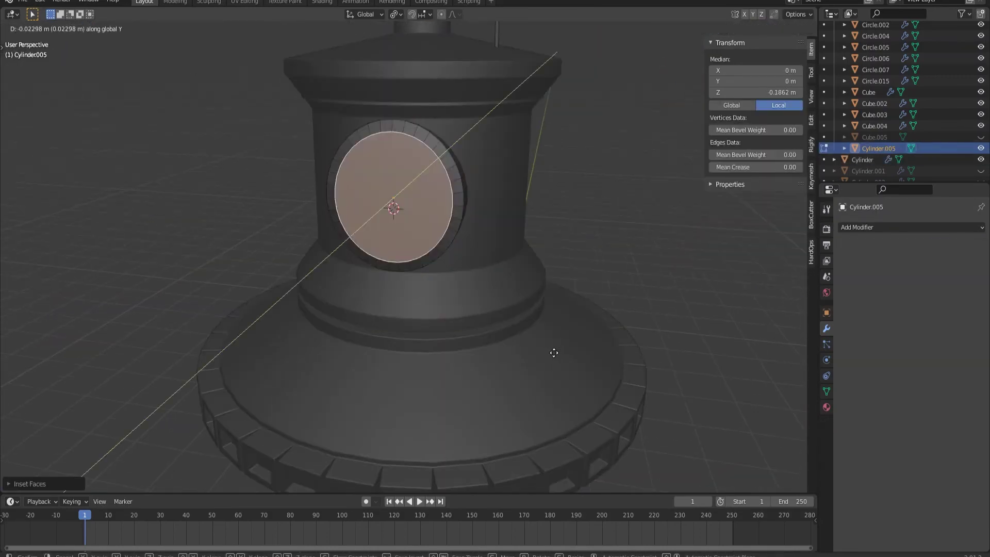
middle_click_drag(553, 353, 431, 347)
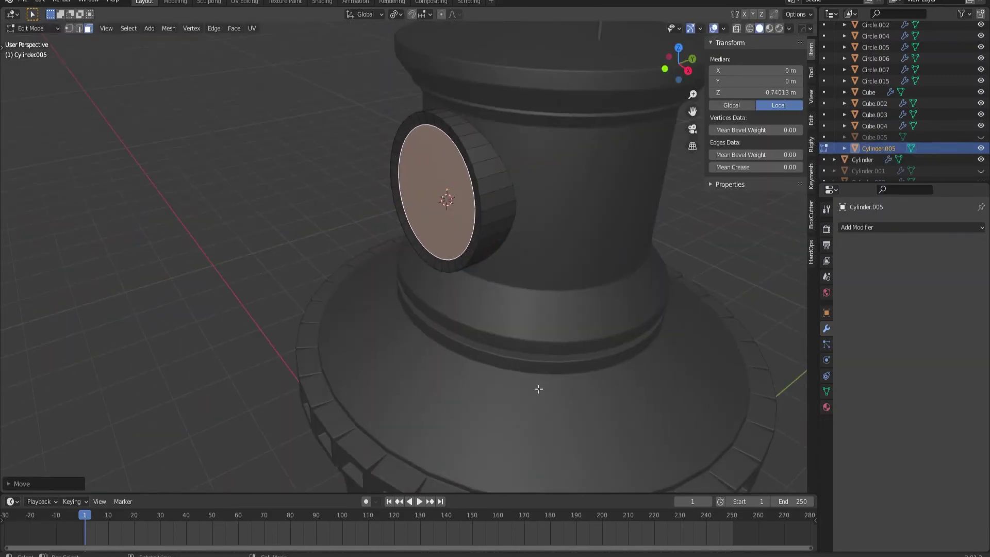
left_click(561, 388)
key("Tab")
Step: Frame the porthole disc and smooth it with a level-1 Subdivision modifier
middle_click_drag(562, 388, 240, 249)
key("KP_Decimal")
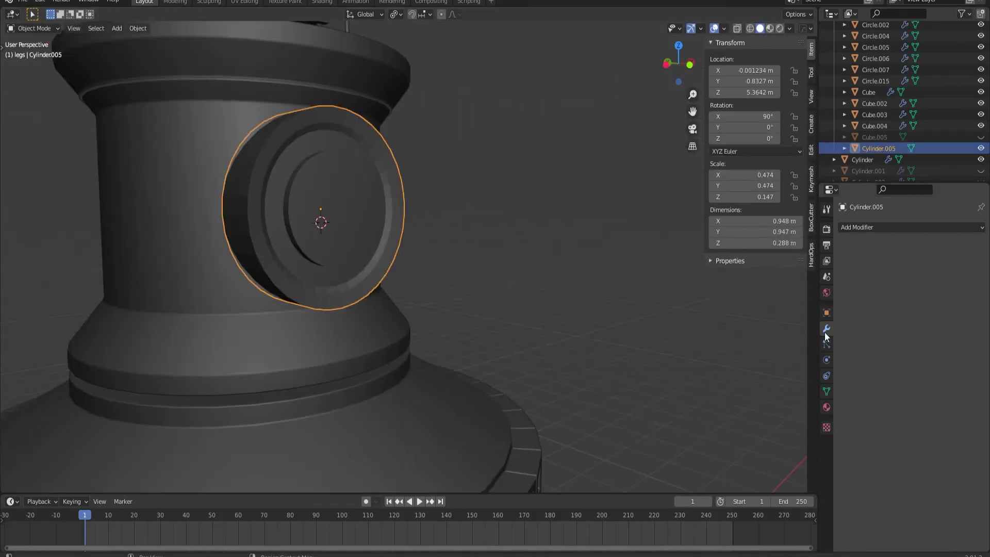
key("KP_1")
middle_click_drag(531, 327, 620, 318)
key("ctrl+1")
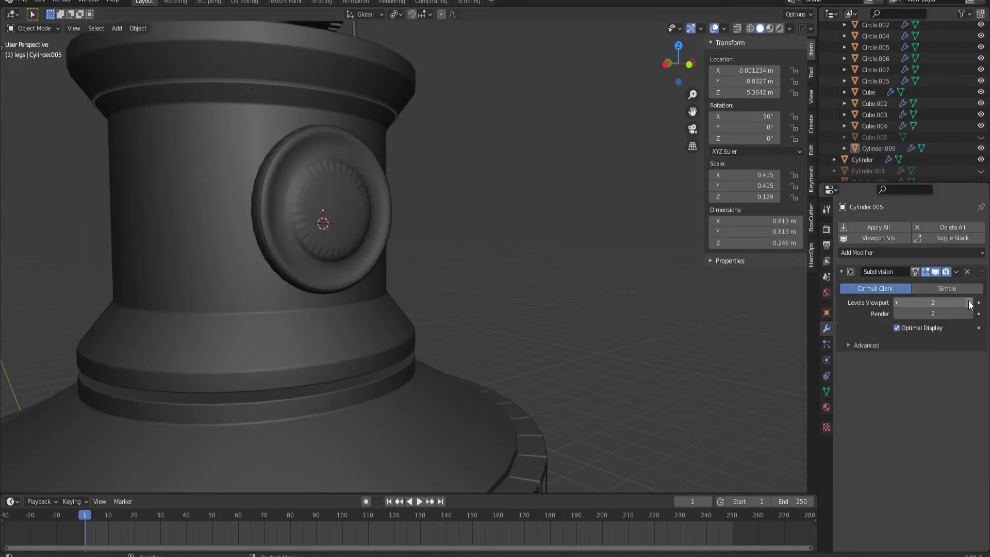
scroll(499, 297, "down", 5)
Step: Add an edge loop around the porthole ring to tighten its smoothed edge
key("Tab")
scroll(607, 361, "up", 5)
mouse_move(608, 361)
middle_mouse_down()
mouse_move(496, 332)
mouse_move(439, 281)
middle_mouse_up()
scroll(439, 280, "up", 5)
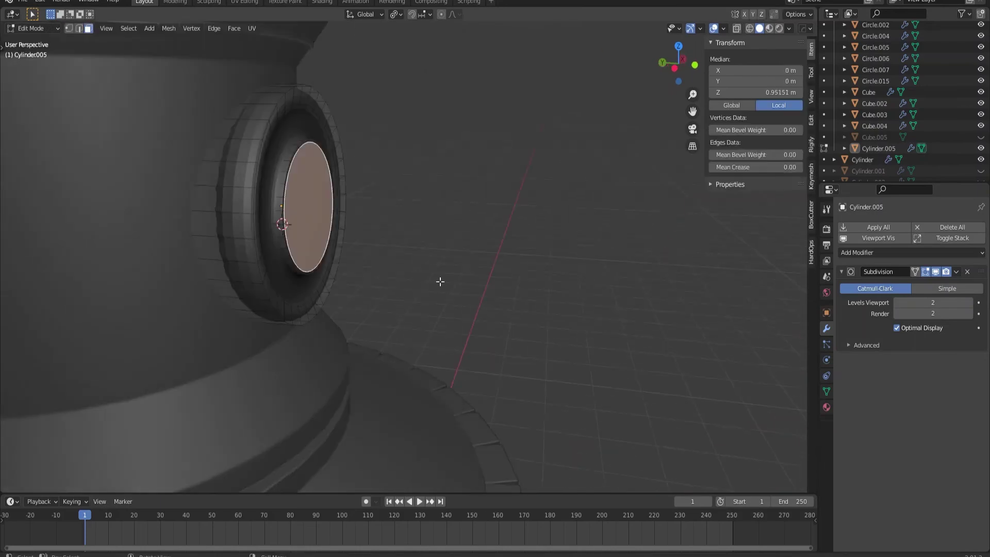
middle_click_drag(487, 327, 376, 314)
scroll(419, 228, "up", 4)
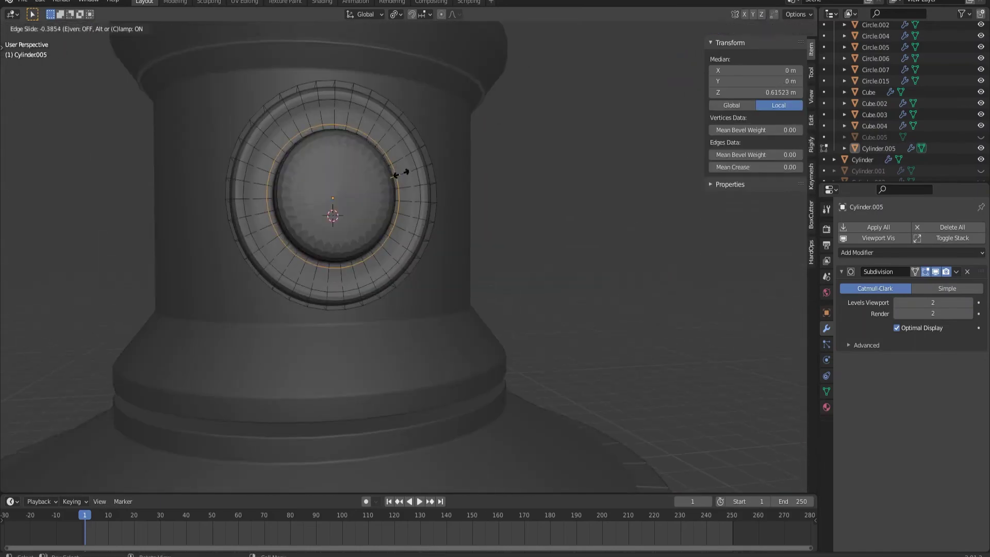
left_click(395, 192)
scroll(395, 193, "up", 2)
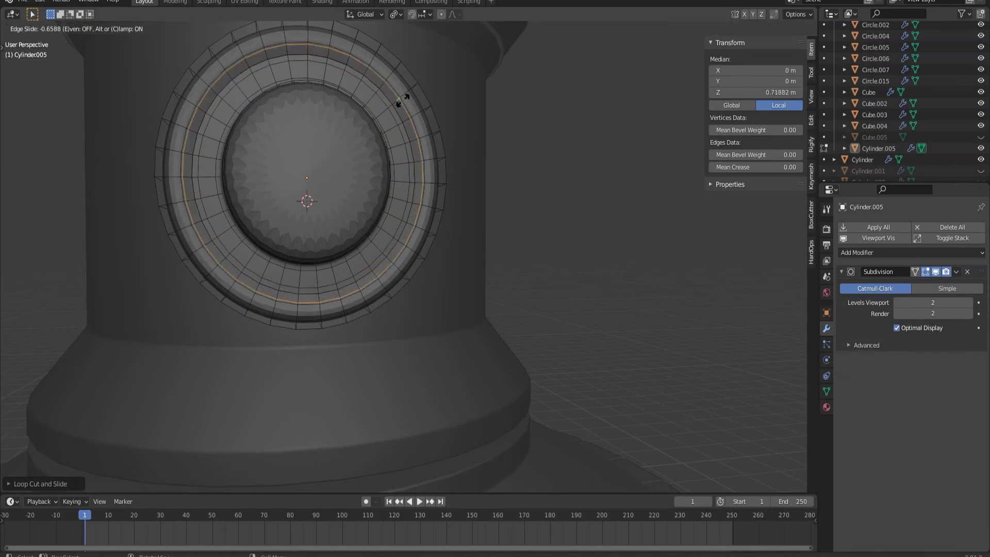
left_click(402, 99)
mouse_move(402, 99)
middle_mouse_down()
mouse_move(449, 235)
mouse_move(309, 170)
mouse_move(398, 225)
mouse_move(350, 179)
middle_mouse_up()
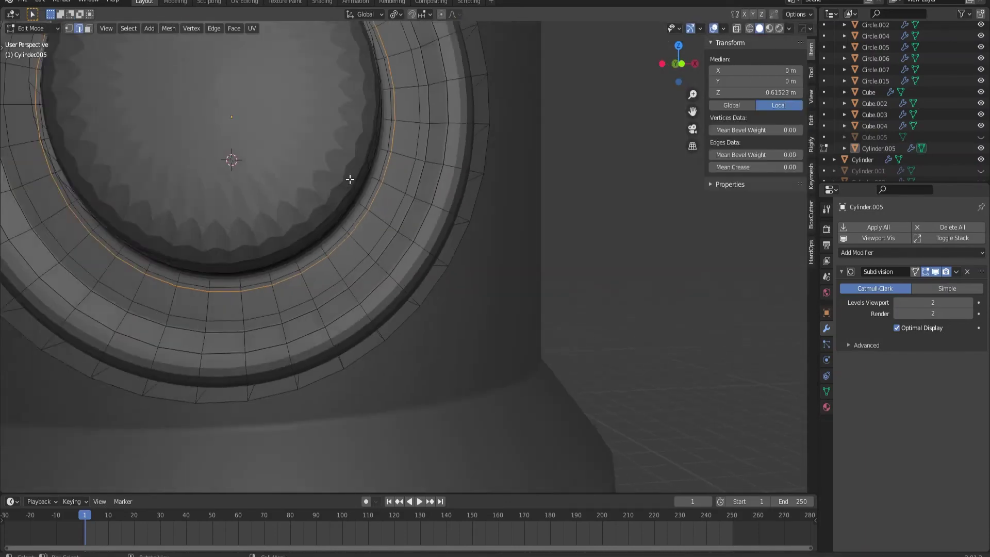
scroll(350, 179, "down", 3)
mouse_move(265, 181)
middle_mouse_down()
mouse_move(387, 203)
mouse_move(243, 214)
mouse_move(361, 207)
middle_mouse_up()
key("Tab")
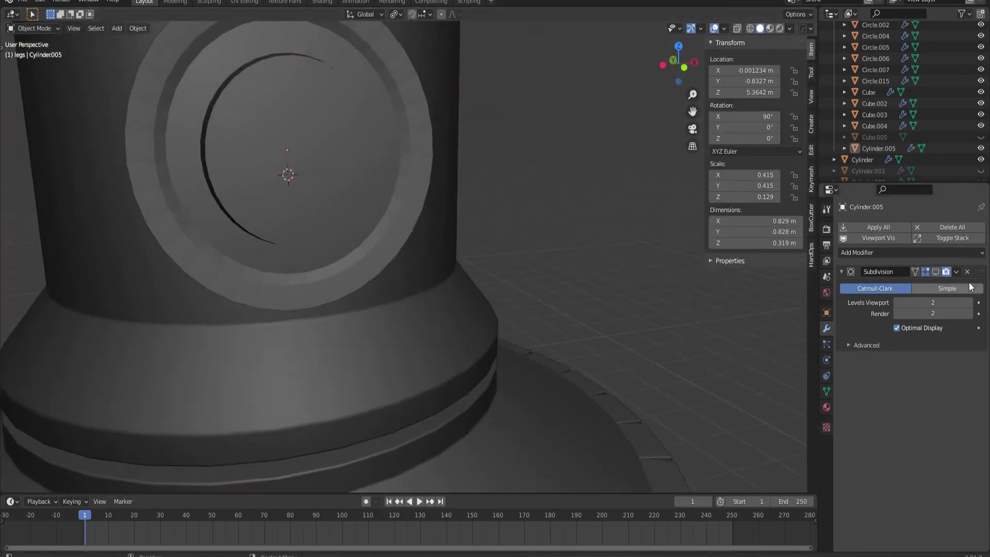
Step: Shrink the porthole disc slightly and slide it into the tower wall
scroll(361, 232, "down", 3)
scroll(392, 232, "up", 3)
scroll(429, 305, "down", 3)
left_click(429, 305)
scroll(505, 305, "up", 3)
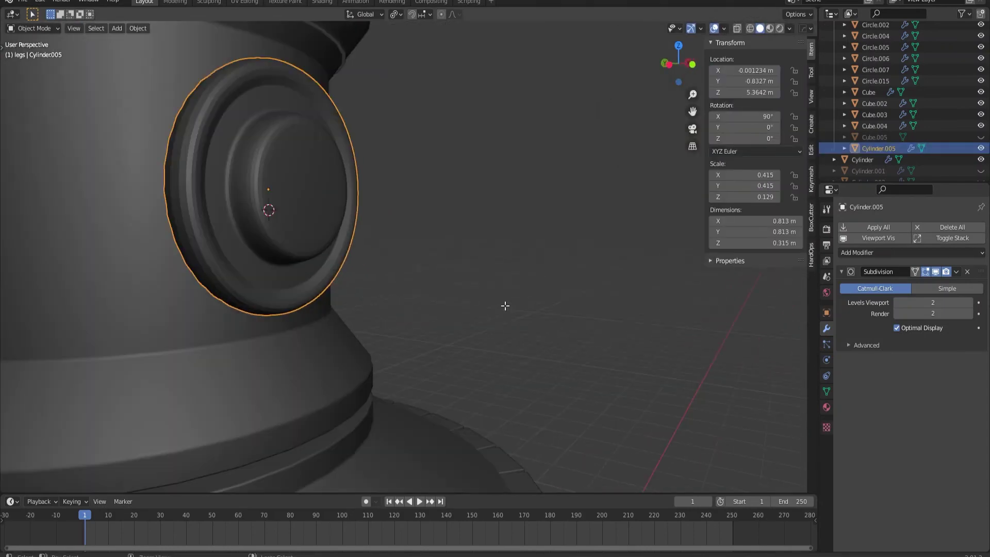
scroll(504, 290, "down", 5)
middle_click_drag(497, 280, 431, 392)
scroll(446, 293, "up", 4)
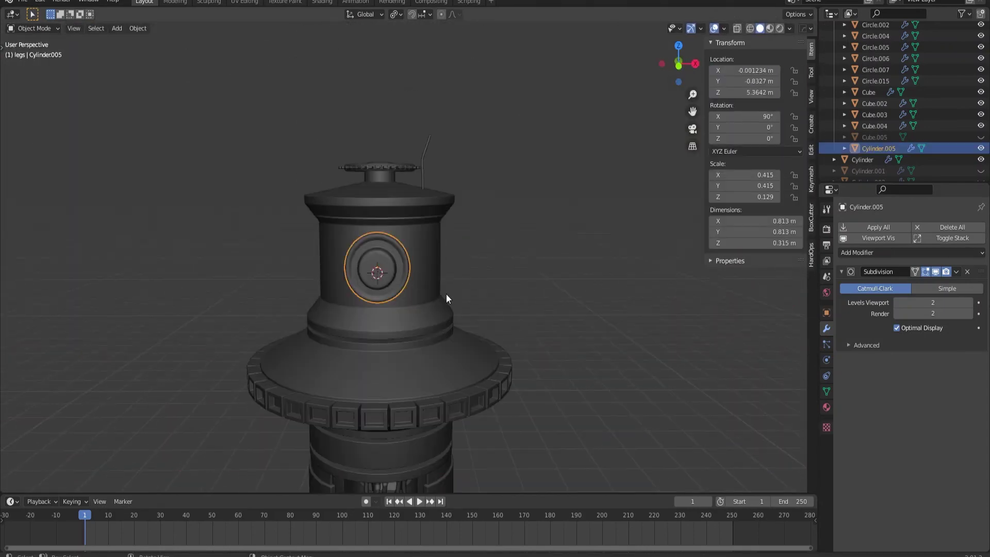
key("s")
left_click(429, 333)
mouse_move(446, 293)
middle_mouse_down()
mouse_move(429, 333)
mouse_move(604, 340)
mouse_move(432, 376)
mouse_move(382, 355)
middle_mouse_up()
left_click(442, 334)
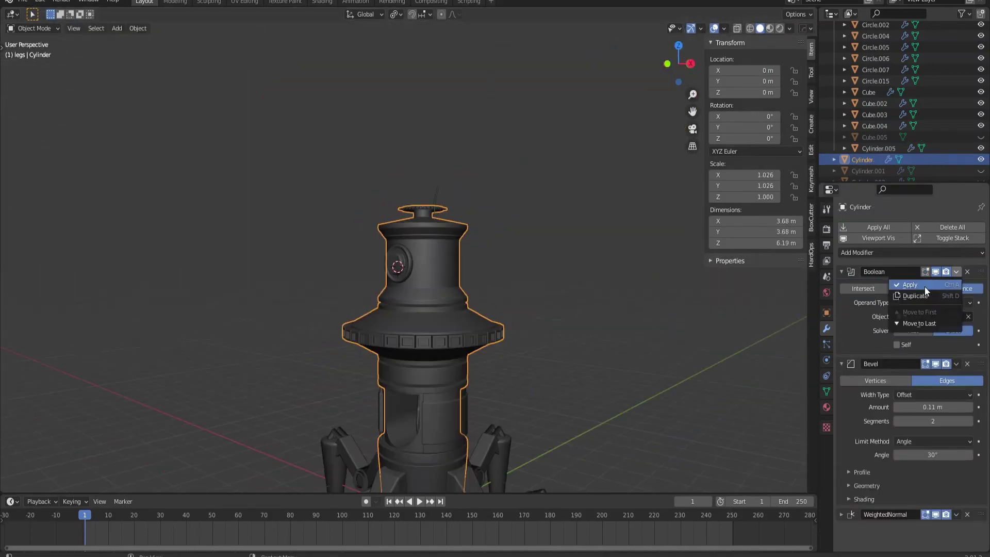
Step: Add the Boolean Difference modifier for the porthole cut, keeping the disc at 0.71 × 0.71 × 0.275 m
left_click(897, 253)
left_click(791, 444)
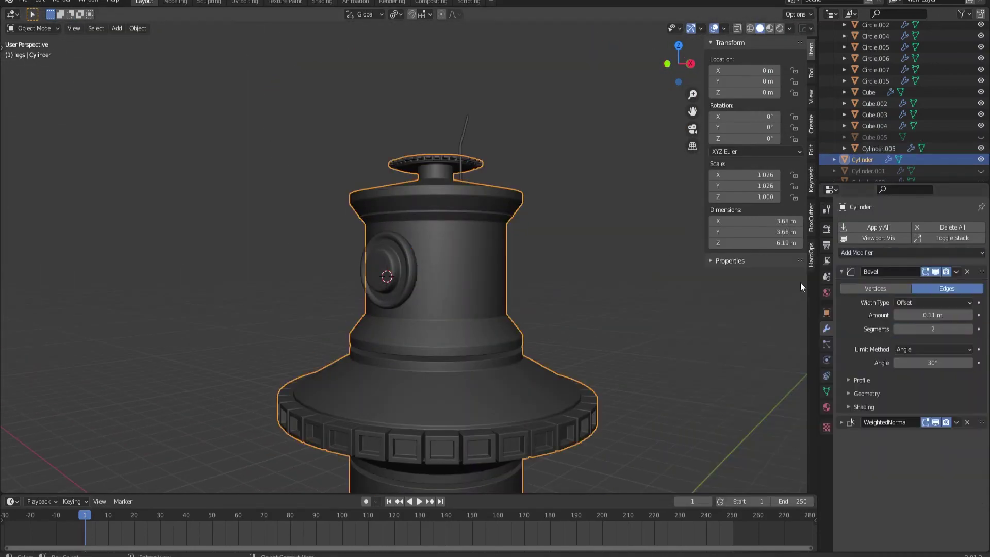
scroll(436, 323, "up", 2)
mouse_move(436, 322)
middle_mouse_down()
mouse_move(444, 317)
mouse_move(425, 348)
middle_mouse_up()
left_click(497, 354)
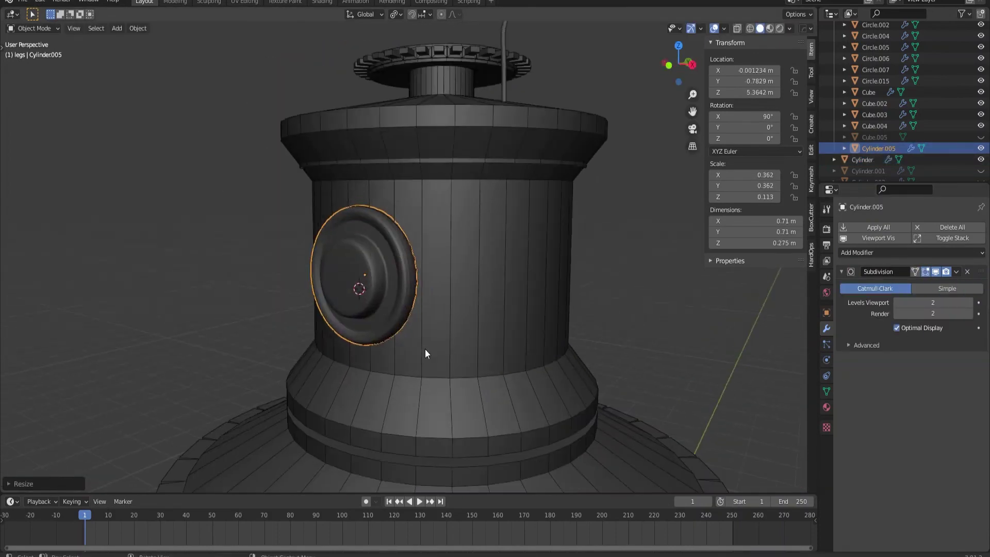